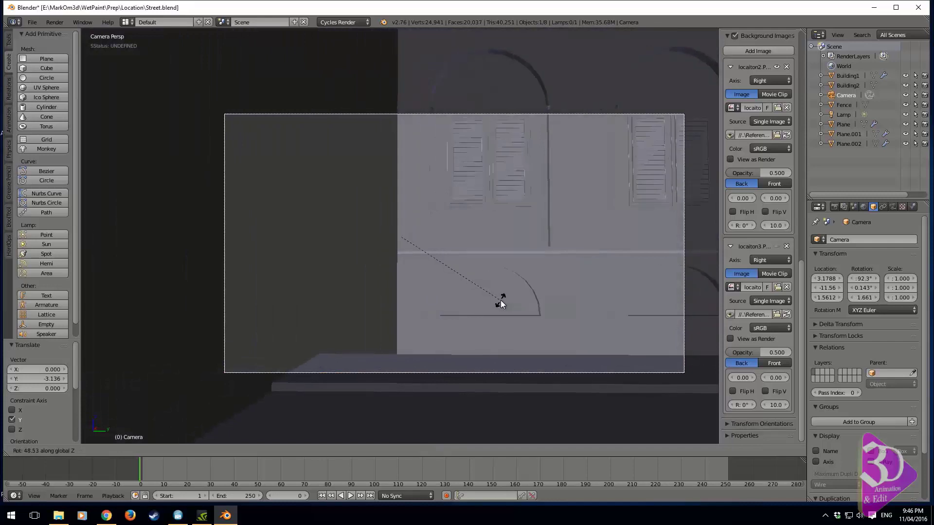
# Rotate the camera about 48.5° around the global Z axis so it faces the long building's facade.
pyautogui.click(516, 303)
pyautogui.press('h')
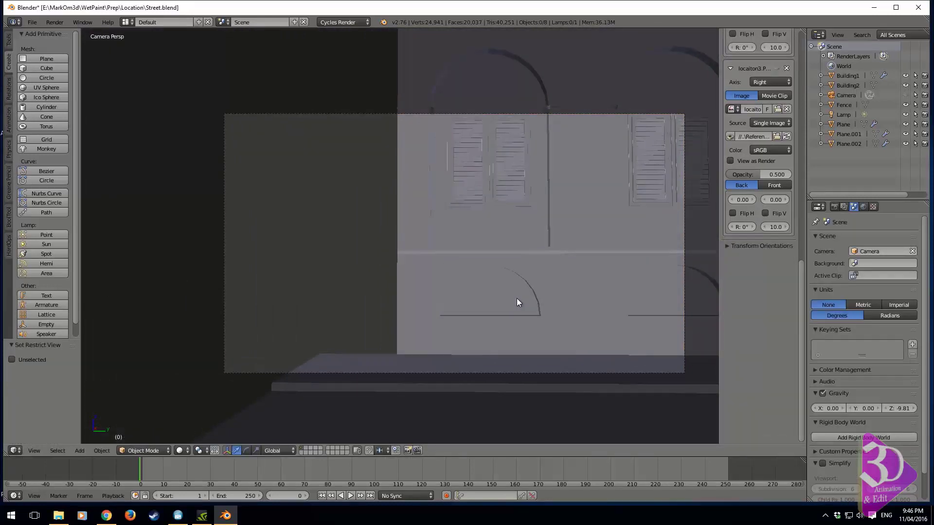
pyautogui.press('x')
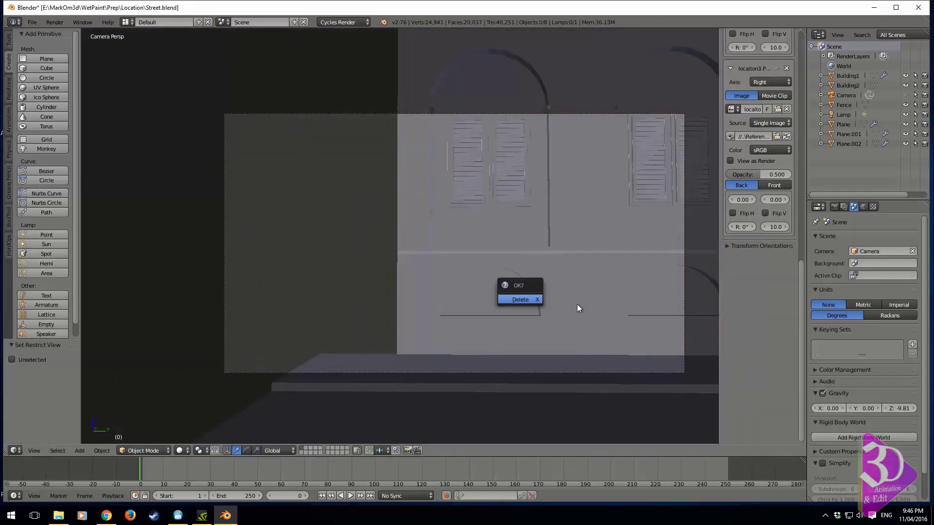
pyautogui.rightClick(506, 362)
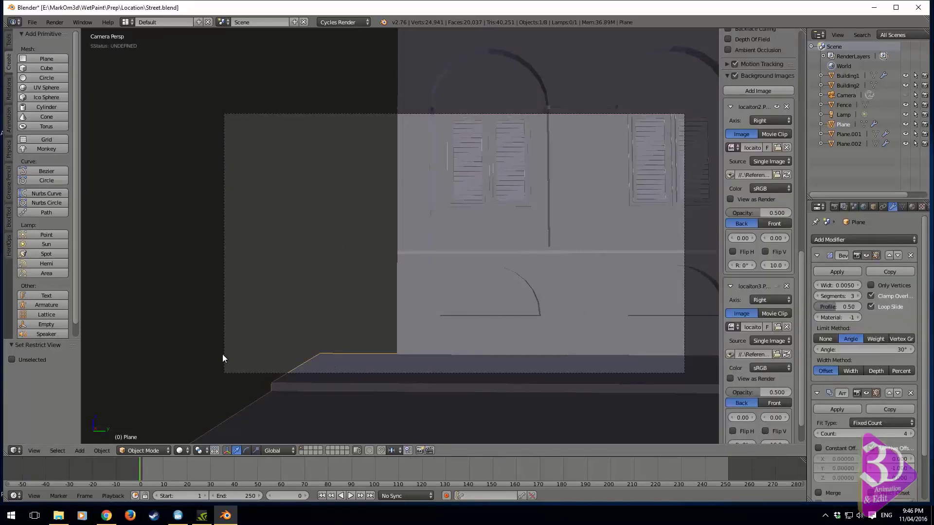
pyautogui.moveTo(530, 209); pyautogui.dragTo(505, 226, button='middle')
pyautogui.scroll(-3, 579, 225)
pyautogui.moveTo(562, 241); pyautogui.dragTo(513, 247, button='middle')
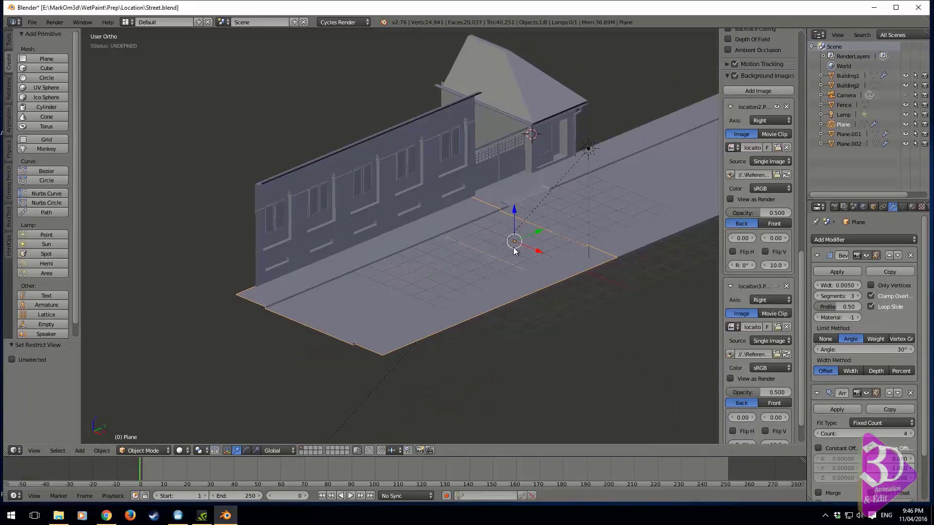
pyautogui.hotkey('alt', 'h')
pyautogui.scroll(2, 387, 320)
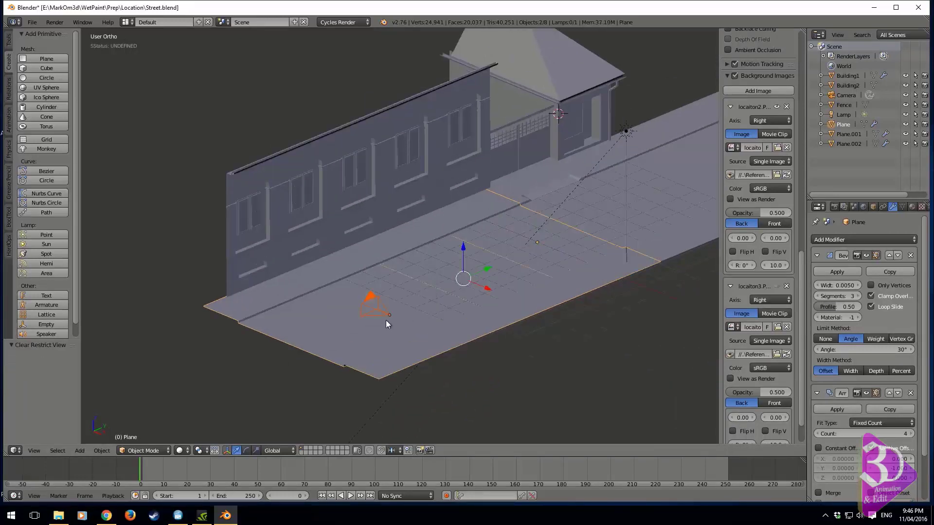
pyautogui.rightClick(389, 316)
pyautogui.press('KP_3')
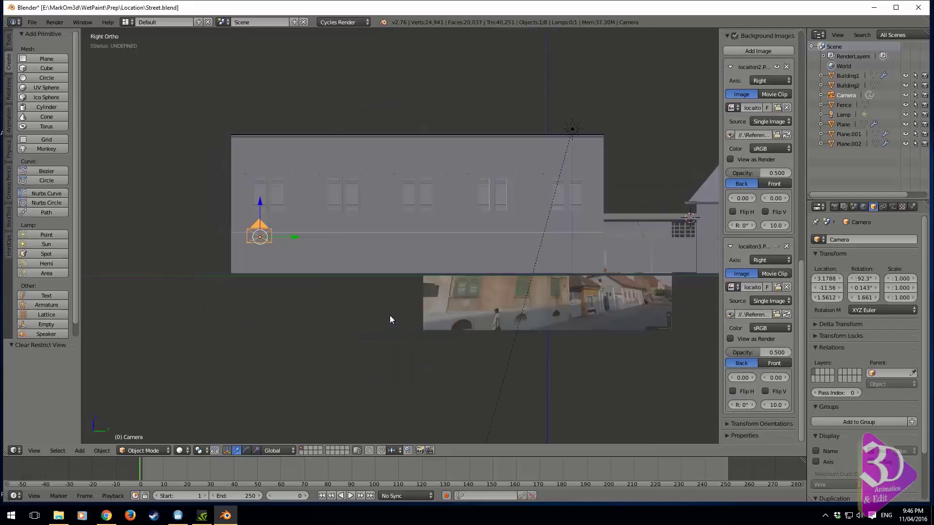
pyautogui.press('KP_0')
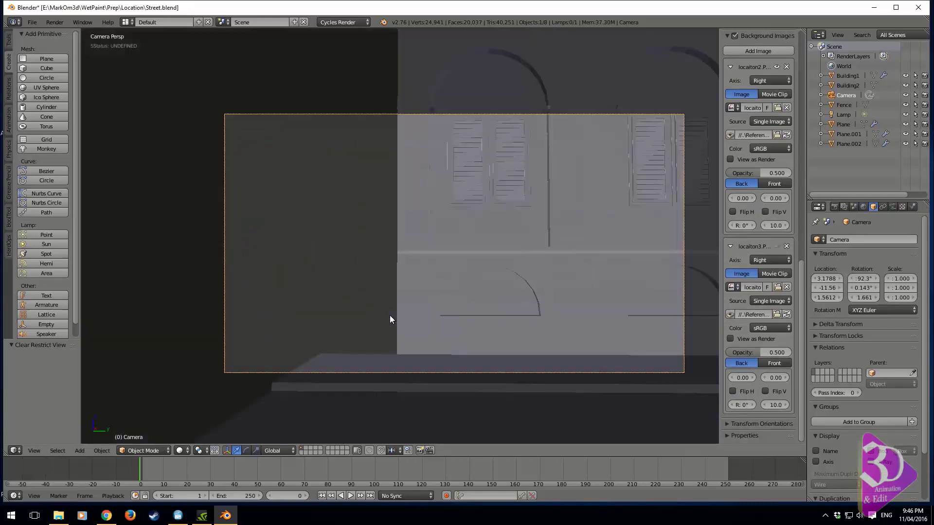
pyautogui.press('h')
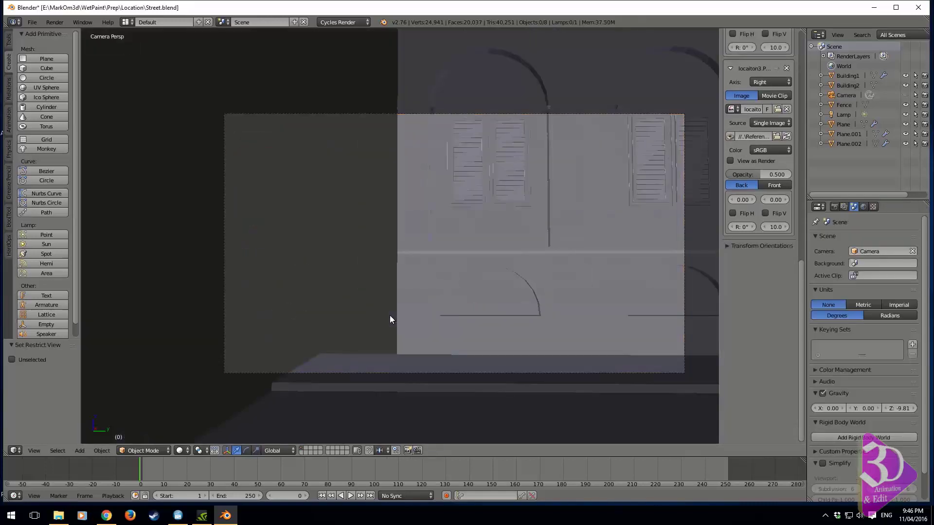
pyautogui.hotkey('alt', 'h')
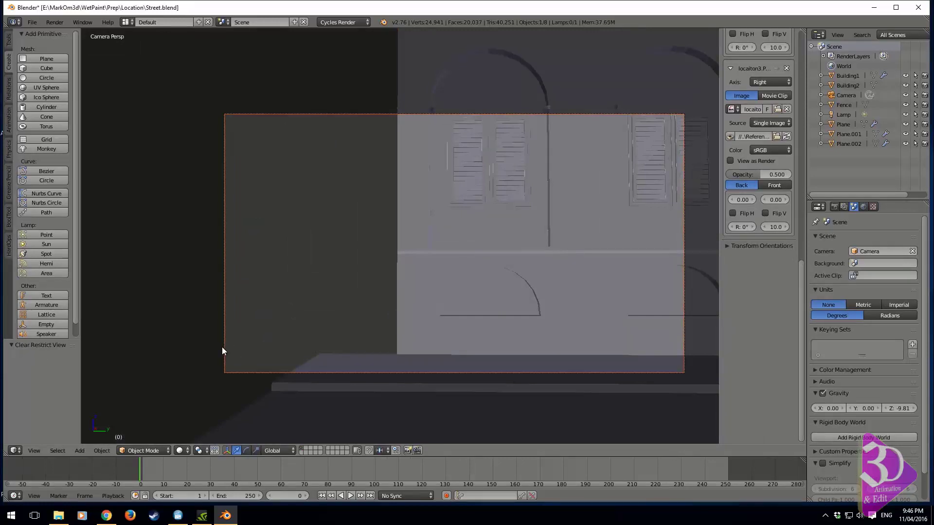
# Move the camera along the global Y axis to about -7.88, aligning its view with the near end of the long building.
pyautogui.moveTo(222, 346); pyautogui.dragTo(443, 306, button='middle')
pyautogui.rightClick(535, 270)
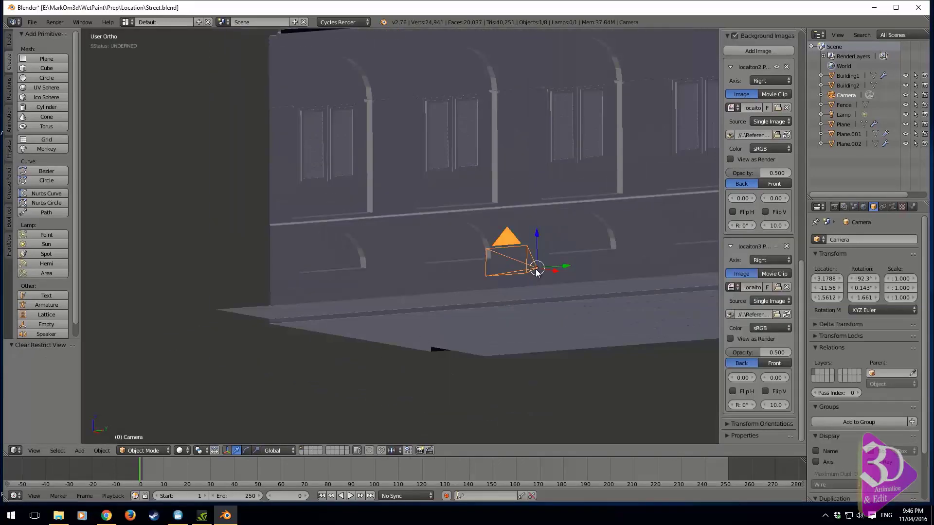
pyautogui.press('g')
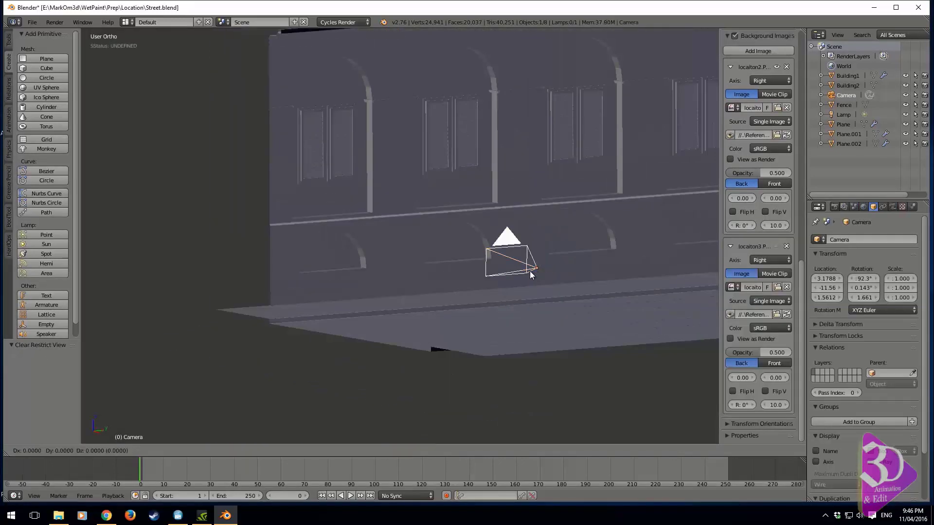
pyautogui.press('y')
pyautogui.click(635, 261)
pyautogui.press('KP_0')
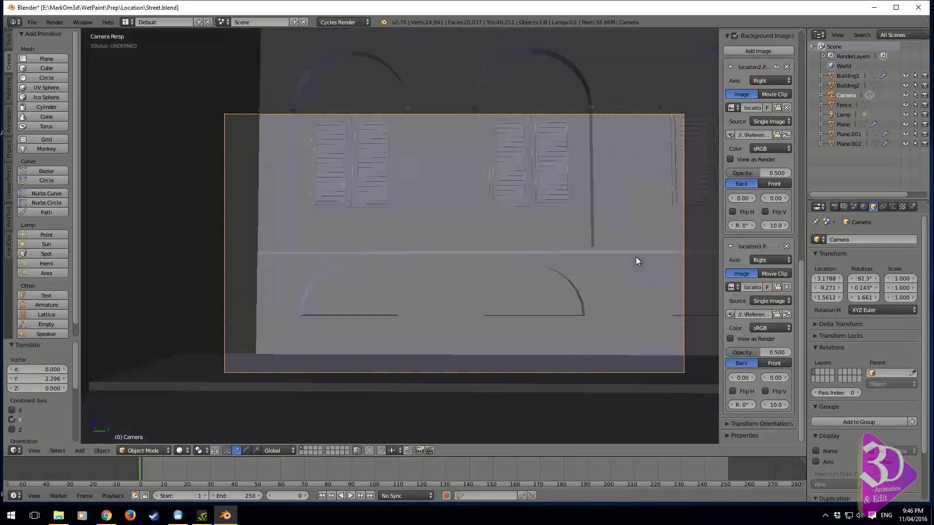
pyautogui.press('g')
pyautogui.press('y')
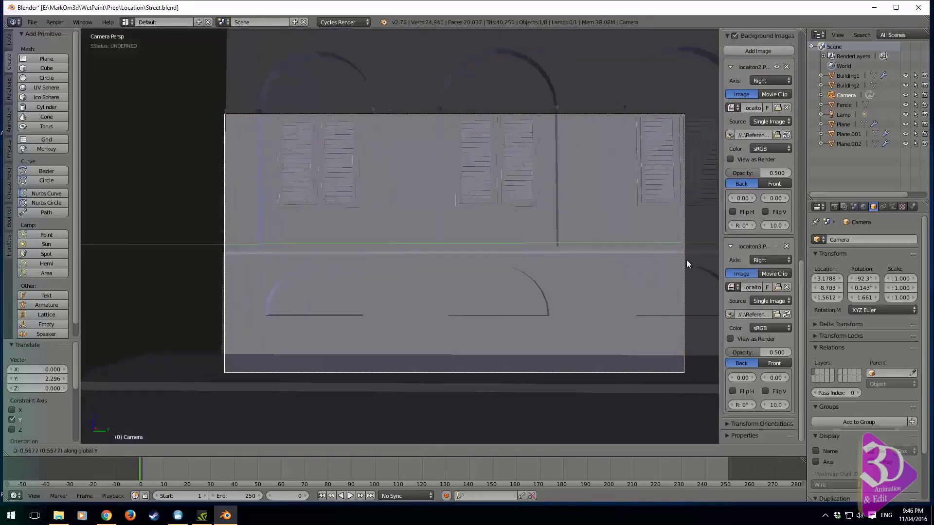
pyautogui.click(118, 262)
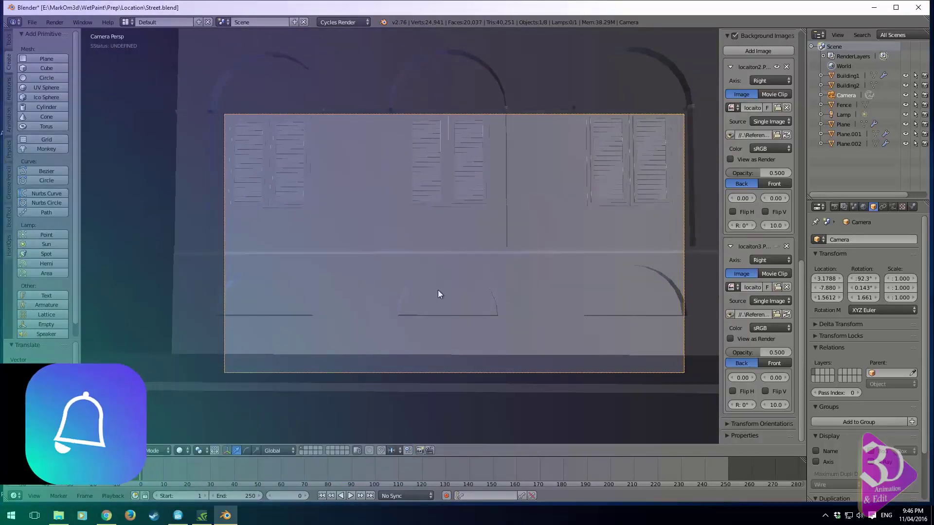
# Rotate the camera about 33.7° around the global Z axis toward the near corner of the long building.
pyautogui.press('r')
pyautogui.press('z')
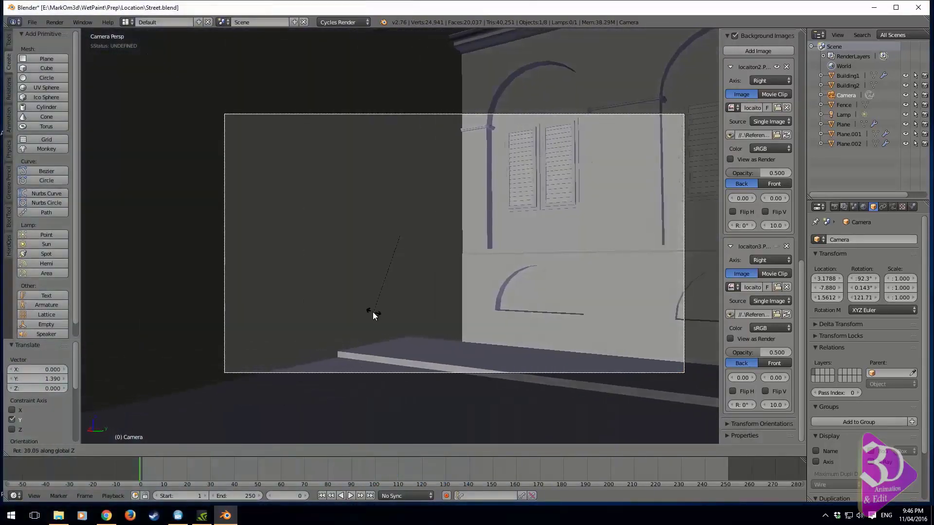
pyautogui.click(359, 318)
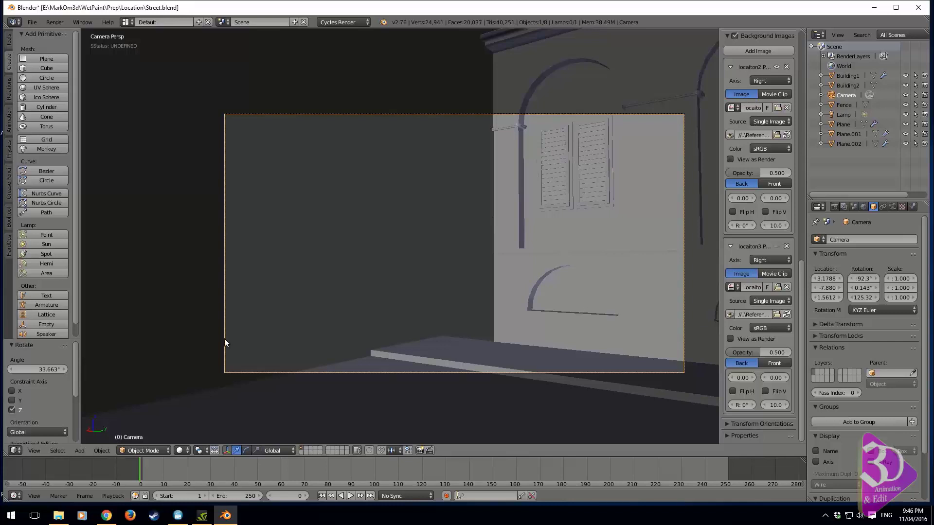
pyautogui.press('r')
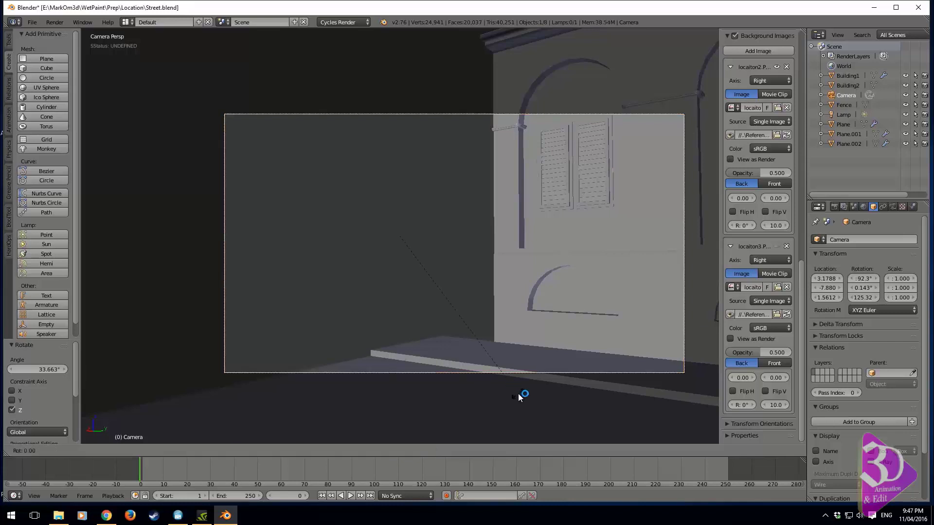
pyautogui.press('z')
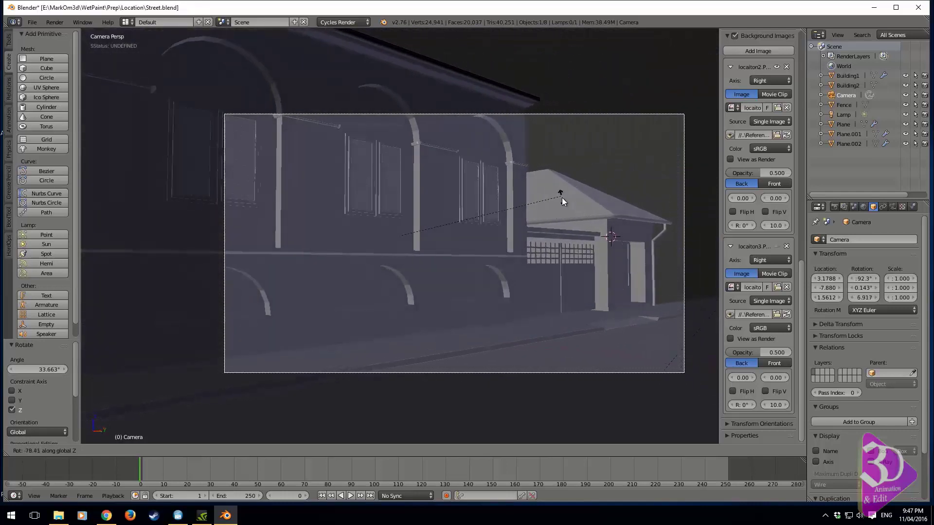
pyautogui.rightClick(560, 237)
# Rotate the camera about -47° around the global Z axis and move it about -1.2 units along Y.
pyautogui.press('r')
pyautogui.press('z')
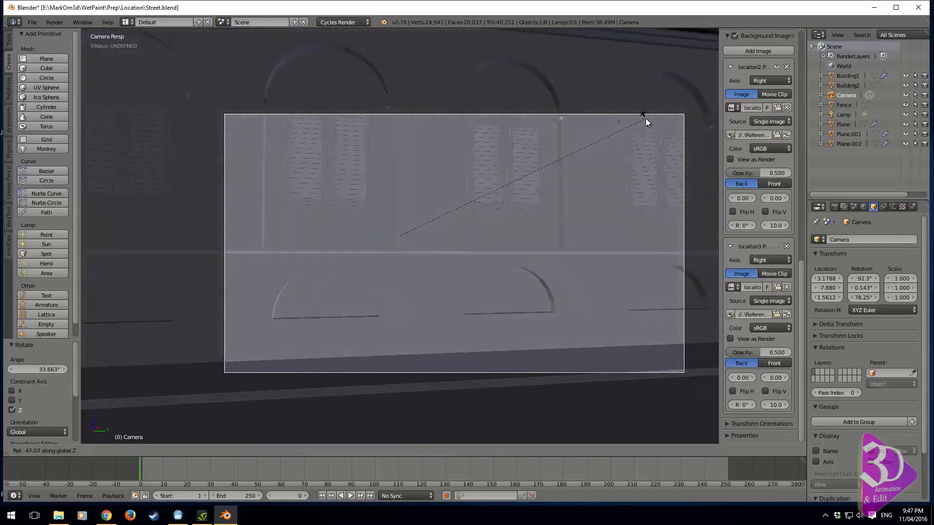
pyautogui.click(650, 119)
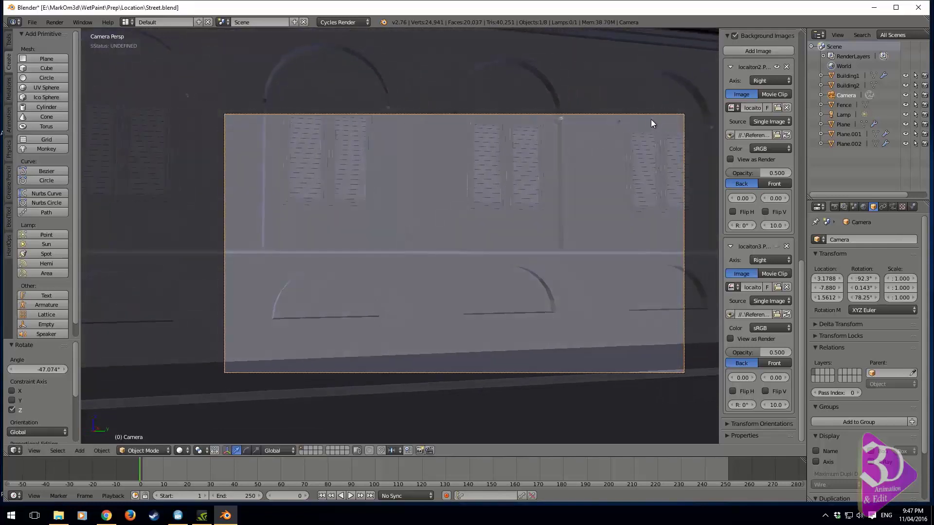
pyautogui.press('g')
pyautogui.press('y')
pyautogui.click(546, 154)
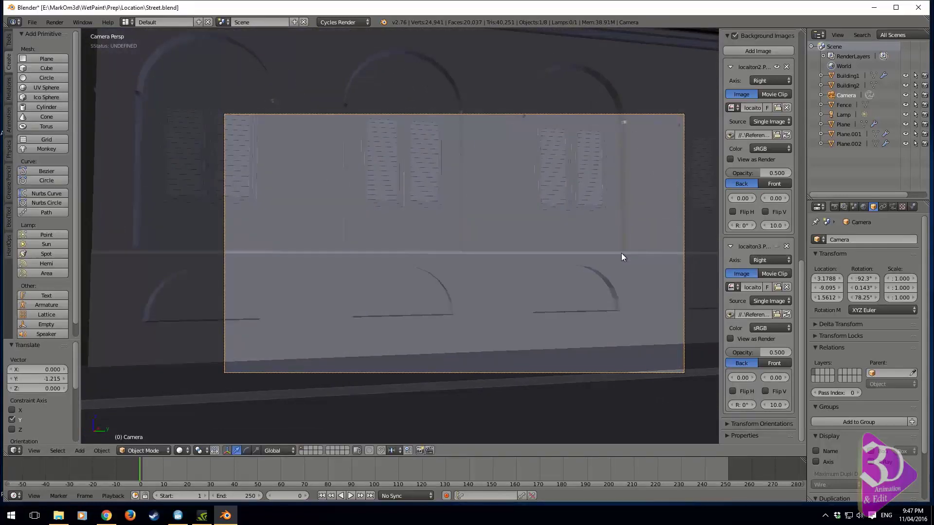
# Rotate the camera around the global Z axis to about 3.9° so it looks along the street toward the small house.
pyautogui.press('r')
pyautogui.press('z')
pyautogui.click(643, 265)
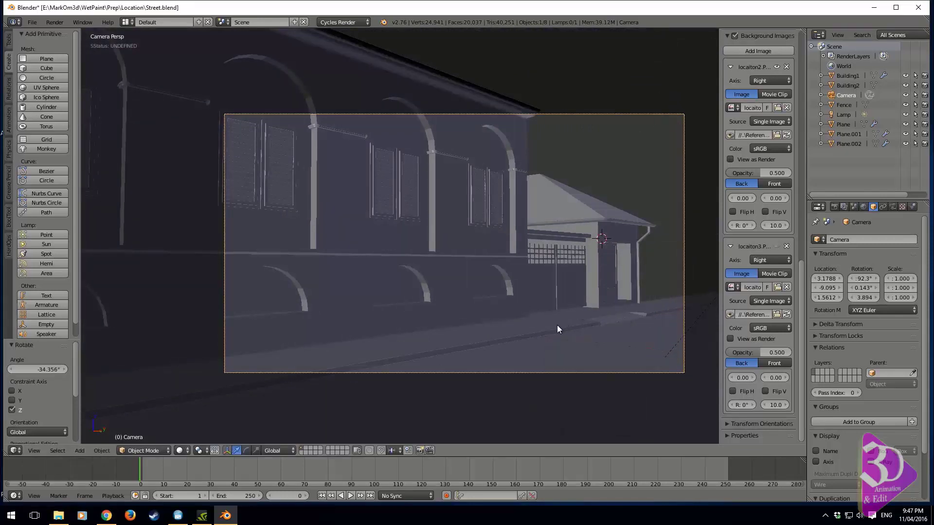
# Snap the 3D cursor to the scene center.
pyautogui.hotkey('shift', 'a')
pyautogui.press('Escape')
pyautogui.hotkey('shift', 's')
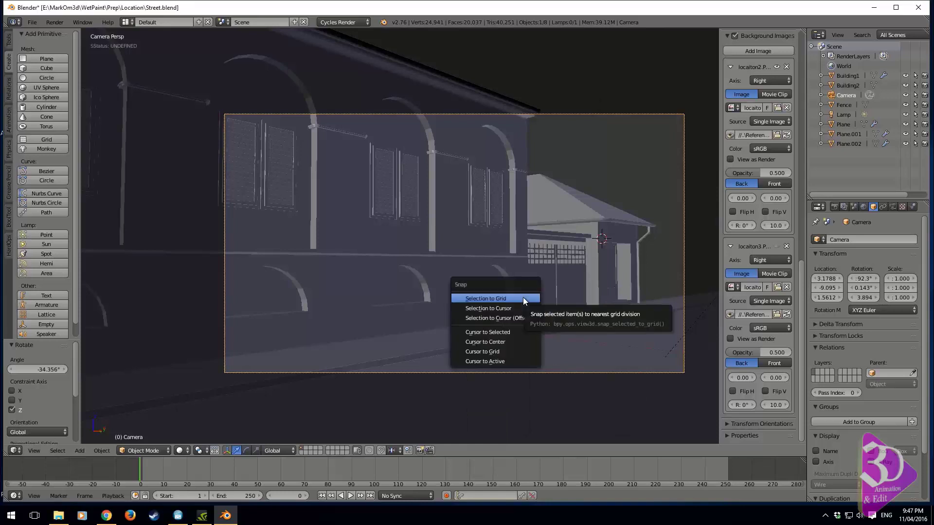
pyautogui.press('Escape')
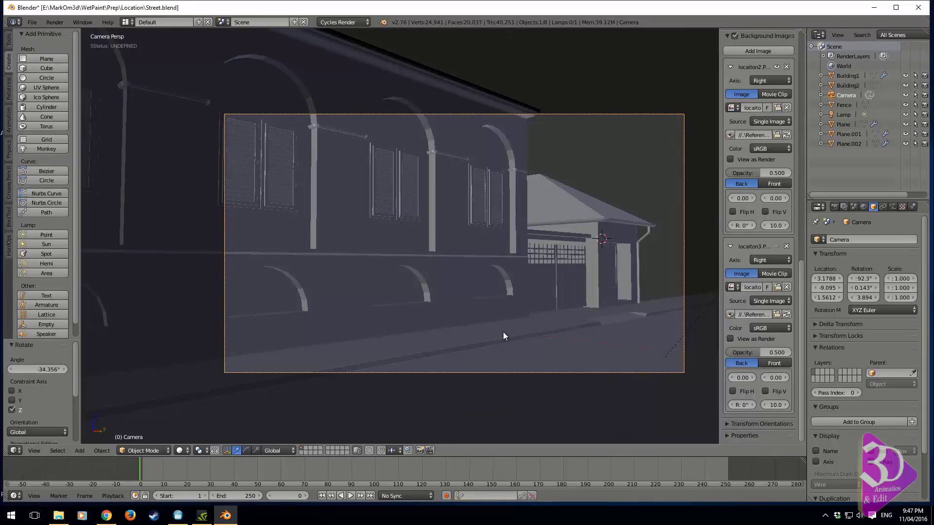
pyautogui.hotkey('shift', 's')
pyautogui.click(477, 375)
# Add a cube mesh at the 3D cursor and enter Edit Mode on it.
pyautogui.hotkey('shift', 'a')
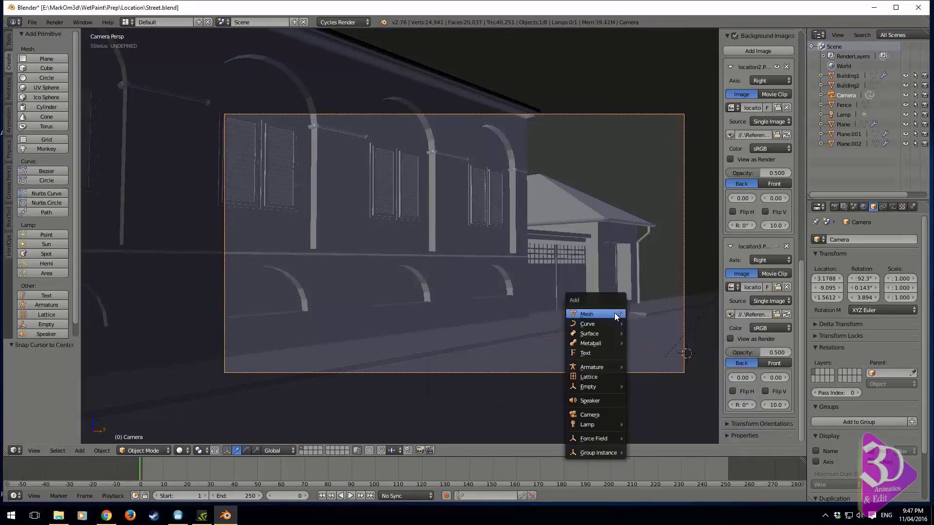
pyautogui.moveTo(614, 313)
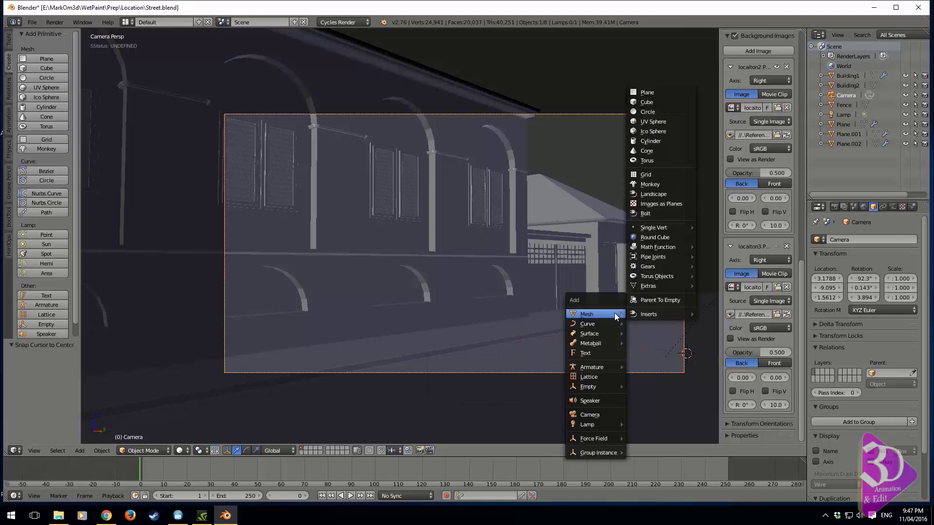
pyautogui.click(658, 103)
pyautogui.press('Tab')
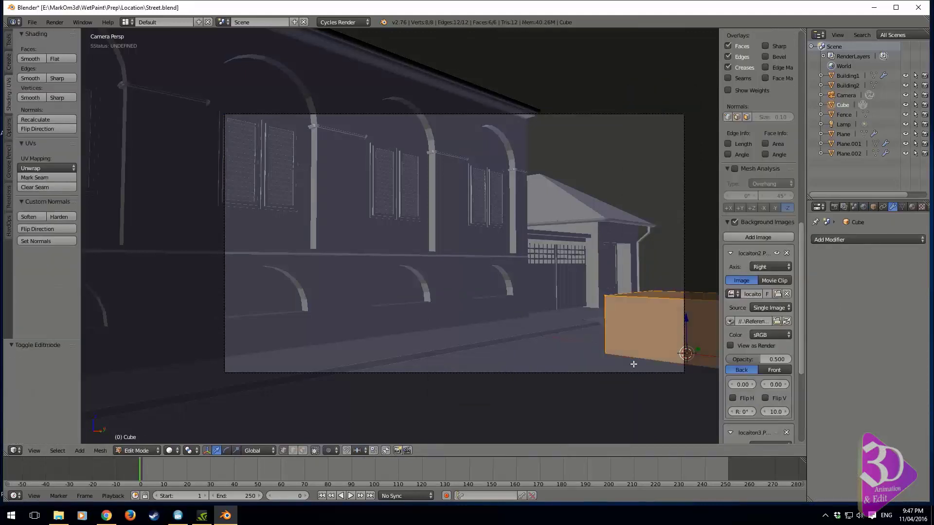
# In the right orthographic view, set the first reference image's horizontal offset to about 13.5.
pyautogui.press('KP_1')
pyautogui.press('KP_3')
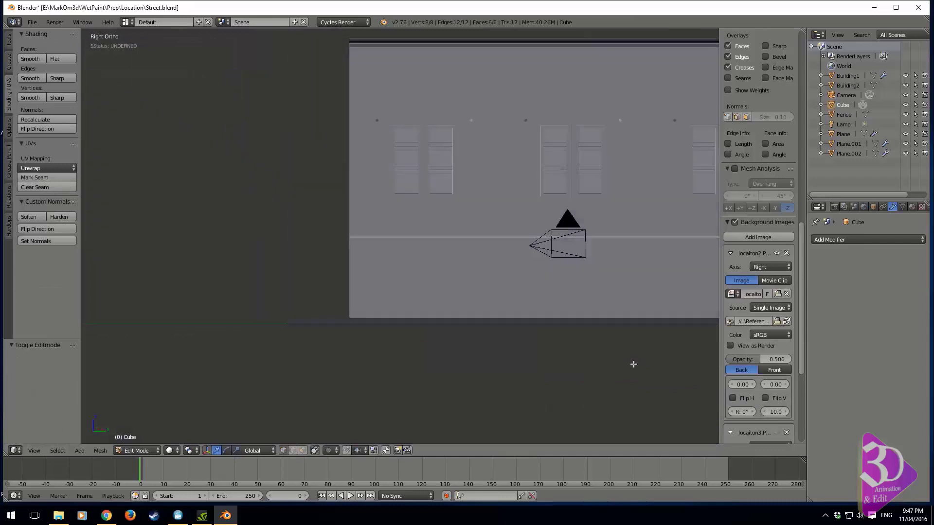
pyautogui.scroll(-4, 641, 350)
pyautogui.keyDown('shift'); pyautogui.moveTo(662, 342); pyautogui.dragTo(290, 388, button='middle'); pyautogui.keyUp('shift')
pyautogui.scroll(5, 295, 382)
pyautogui.keyDown('shift'); pyautogui.moveTo(354, 255); pyautogui.dragTo(401, 105, button='middle'); pyautogui.keyUp('shift')
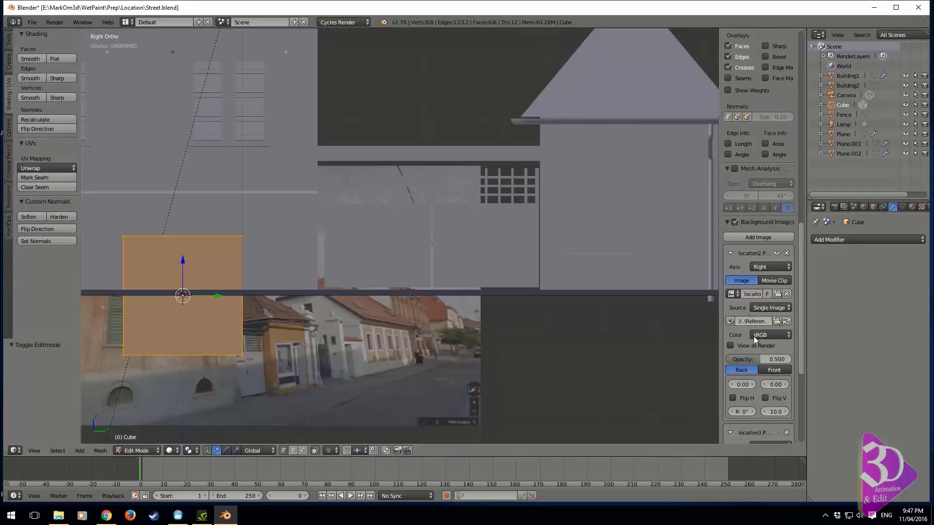
pyautogui.scroll(-7, 767, 378)
pyautogui.scroll(2, 769, 410)
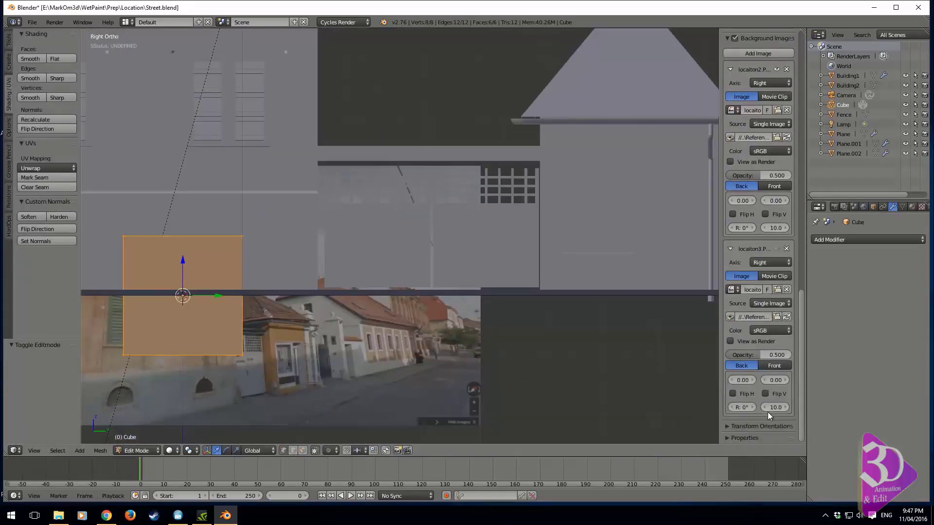
pyautogui.scroll(2, 758, 370)
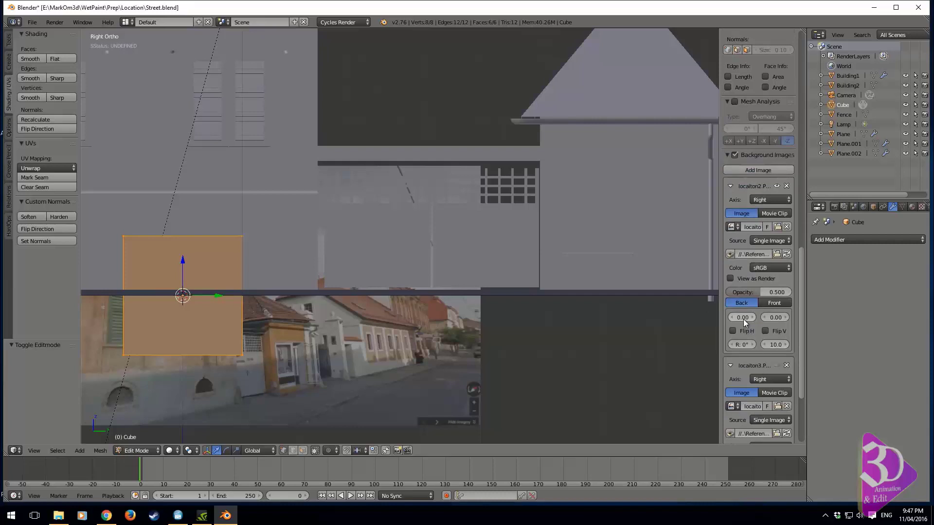
pyautogui.moveTo(742, 318); pyautogui.dragTo(759, 318)
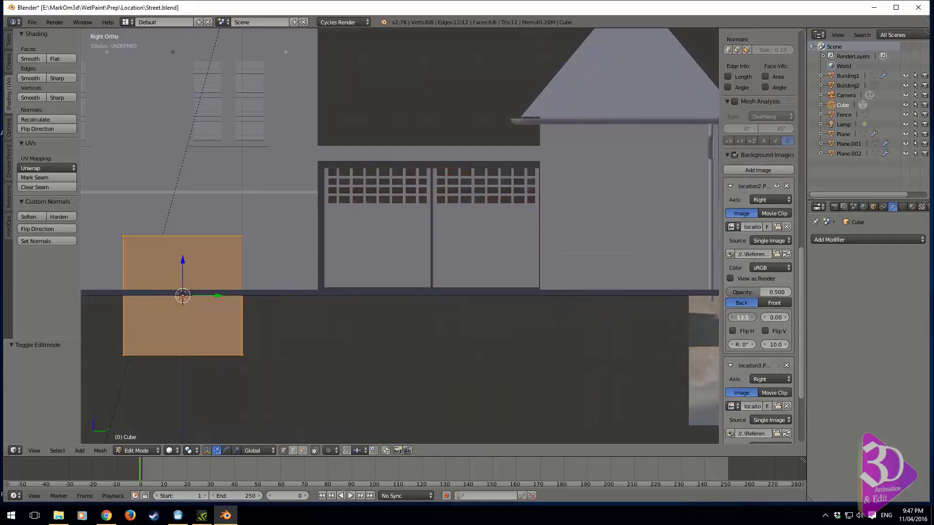
# Move the cube's geometry along the Y axis past the small house, onto the shifted reference photo.
pyautogui.scroll(-1, 594, 315)
pyautogui.moveTo(257, 288); pyautogui.dragTo(698, 288)
pyautogui.keyDown('shift'); pyautogui.moveTo(688, 288); pyautogui.dragTo(382, 294, button='middle'); pyautogui.keyUp('shift')
pyautogui.moveTo(396, 292); pyautogui.dragTo(506, 293)
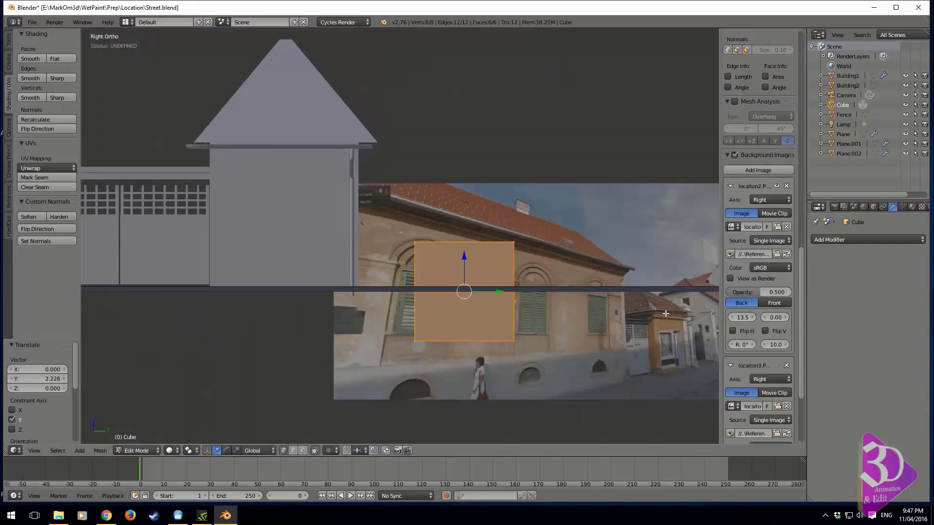
pyautogui.keyDown('shift'); pyautogui.moveTo(701, 314); pyautogui.dragTo(661, 368, button='middle'); pyautogui.keyUp('shift')
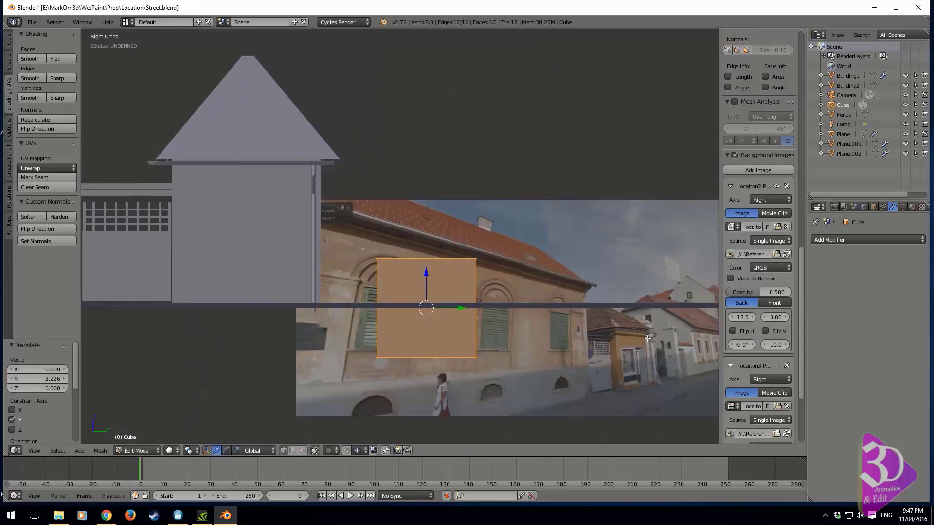
pyautogui.scroll(2, 684, 354)
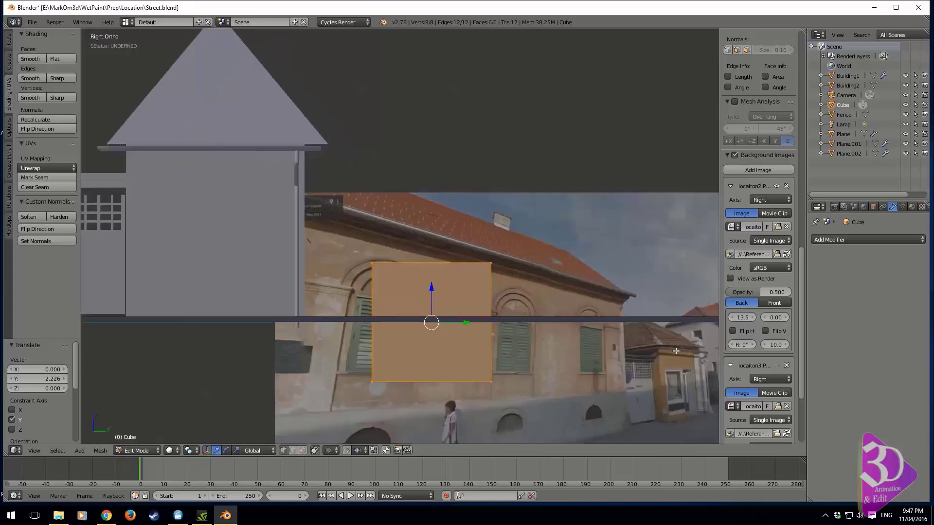
# Examine the reference photo around the shop front, gate and pillars beyond the large house.
pyautogui.keyDown('shift'); pyautogui.moveTo(684, 354); pyautogui.dragTo(408, 285, button='middle'); pyautogui.keyUp('shift')
pyautogui.scroll(4, 581, 397)
pyautogui.keyDown('shift'); pyautogui.moveTo(659, 427); pyautogui.dragTo(500, 230, button='middle'); pyautogui.keyUp('shift')
pyautogui.scroll(1, 500, 230)
pyautogui.scroll(1, 500, 230)
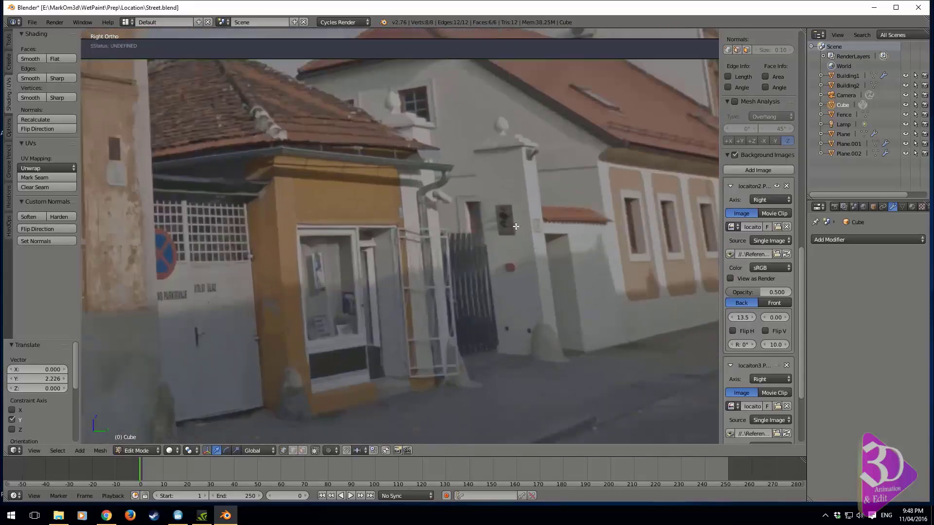
pyautogui.scroll(-3, 515, 226)
pyautogui.keyDown('shift'); pyautogui.moveTo(213, 237); pyautogui.dragTo(327, 253, button='middle'); pyautogui.keyUp('shift')
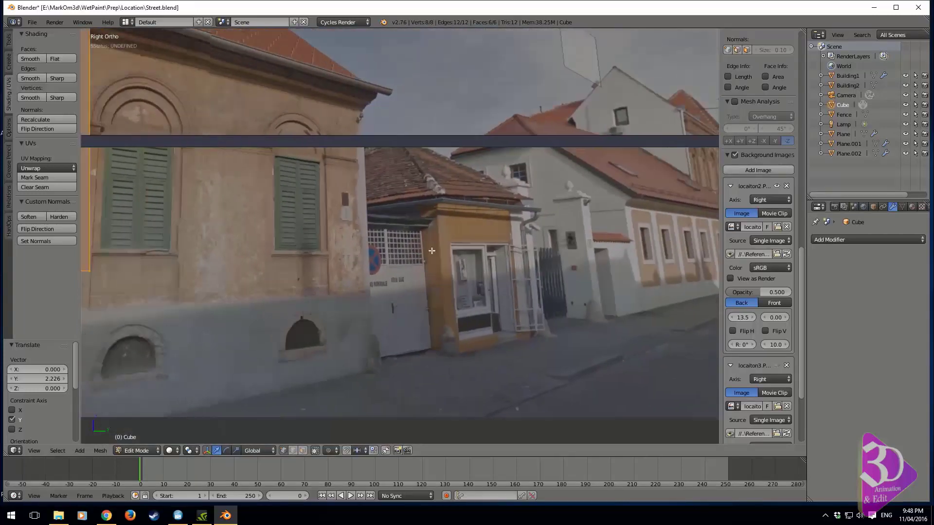
pyautogui.keyDown('shift'); pyautogui.moveTo(185, 250); pyautogui.dragTo(439, 240, button='middle'); pyautogui.keyUp('shift')
pyautogui.scroll(-2, 439, 239)
pyautogui.keyDown('shift'); pyautogui.moveTo(373, 243); pyautogui.dragTo(630, 320, button='middle'); pyautogui.keyUp('shift')
# Scale the cube's geometry to about 0.209 and move it about -1.901 in Y and 0.324 in Z, beside the small house's wall.
pyautogui.press('s')
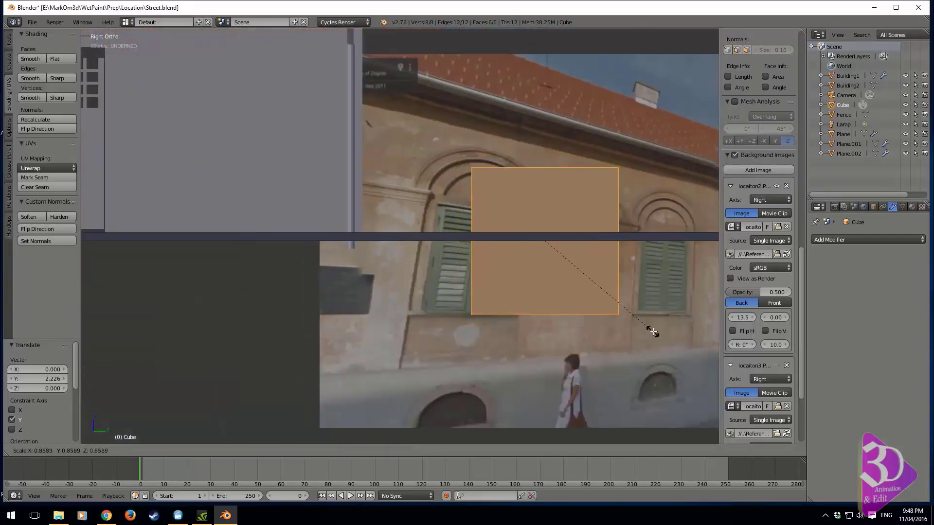
pyautogui.click(563, 261)
pyautogui.scroll(1, 606, 330)
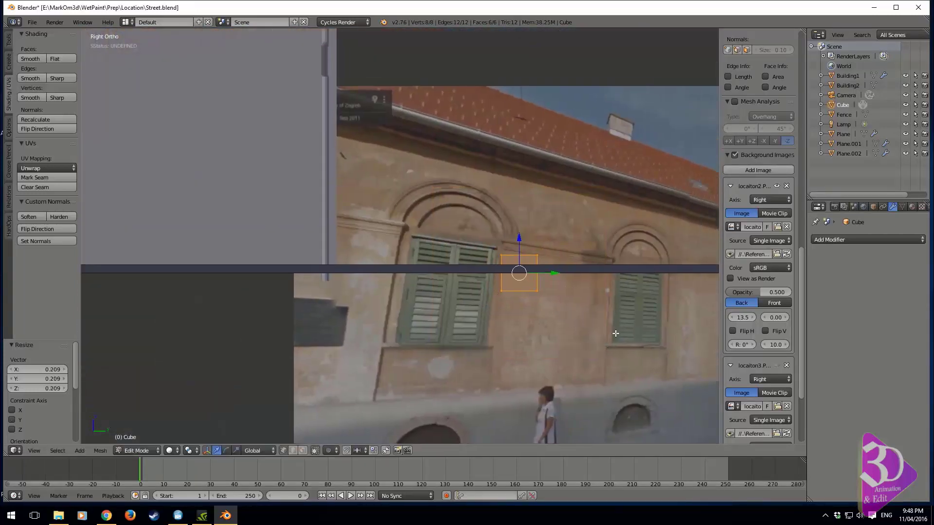
pyautogui.press('g')
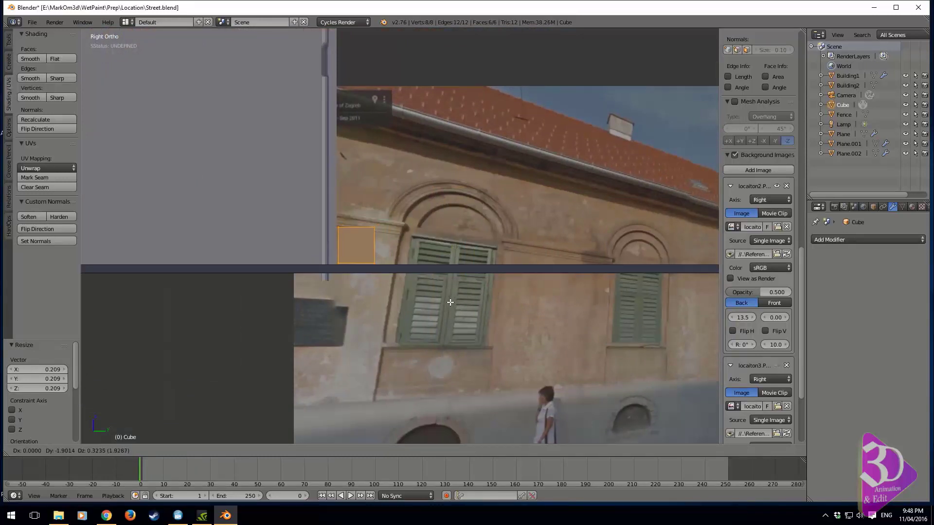
pyautogui.click(451, 302)
pyautogui.scroll(3, 386, 322)
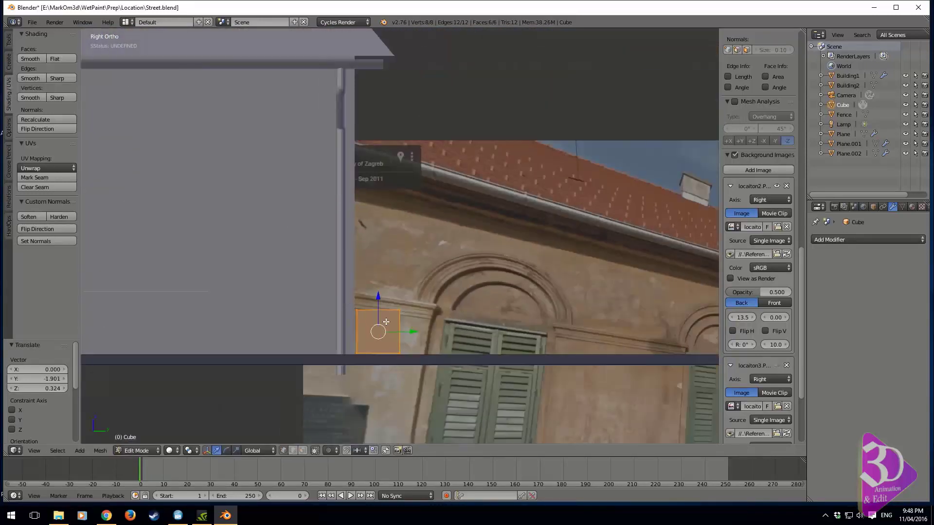
# Select the four bottom vertices of the small cube through the mesh and delete its bottom face.
pyautogui.press('z')
pyautogui.rightClick(400, 353)
pyautogui.press('z')
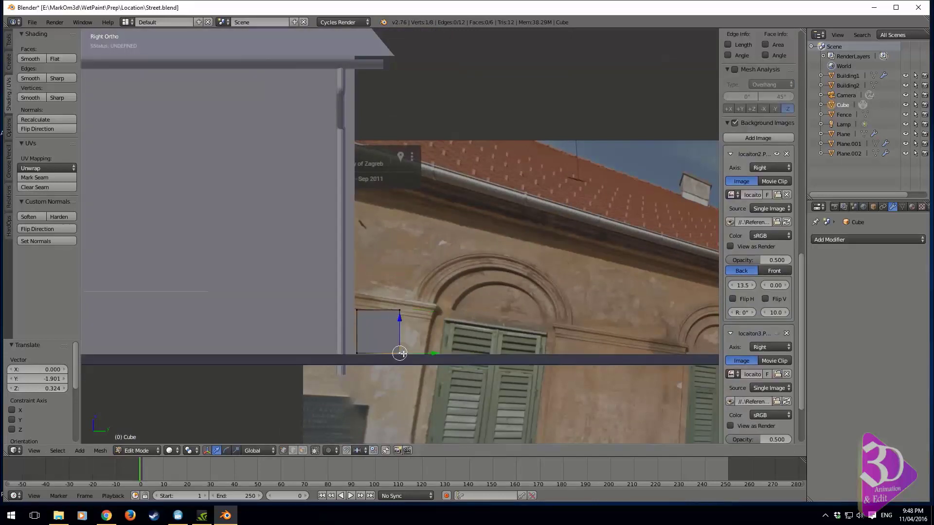
pyautogui.press('z')
pyautogui.press('b')
pyautogui.moveTo(422, 336); pyautogui.dragTo(166, 390)
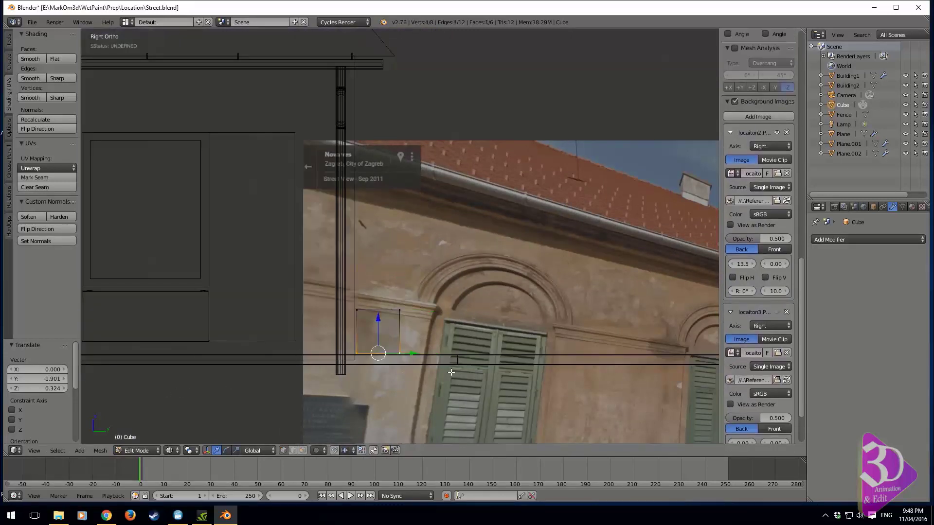
pyautogui.press('x')
pyautogui.click(433, 389)
# Select the small cube's top face and extrude it about 1.882 upward into a tall pillar.
pyautogui.rightClick(402, 310)
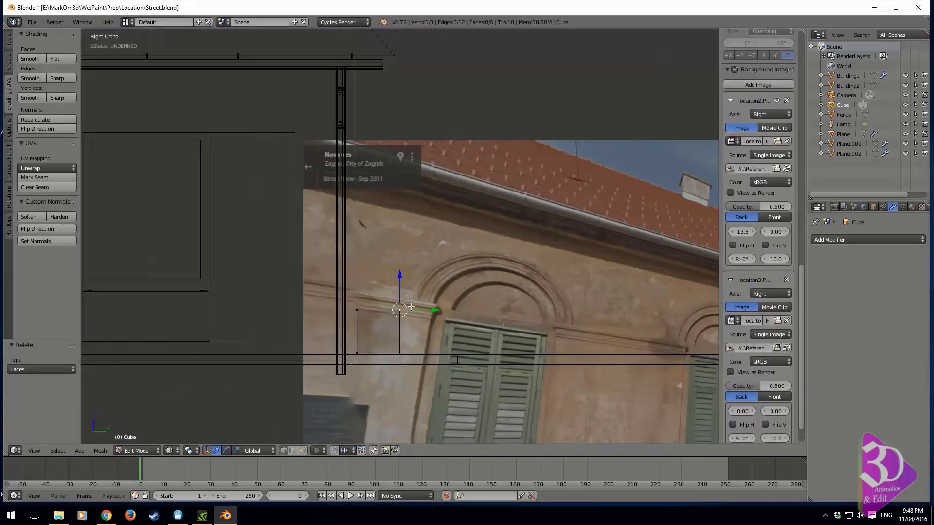
pyautogui.moveTo(300, 322); pyautogui.dragTo(294, 323)
pyautogui.keyDown('shift'); pyautogui.moveTo(450, 274); pyautogui.dragTo(439, 343, button='middle'); pyautogui.keyUp('shift')
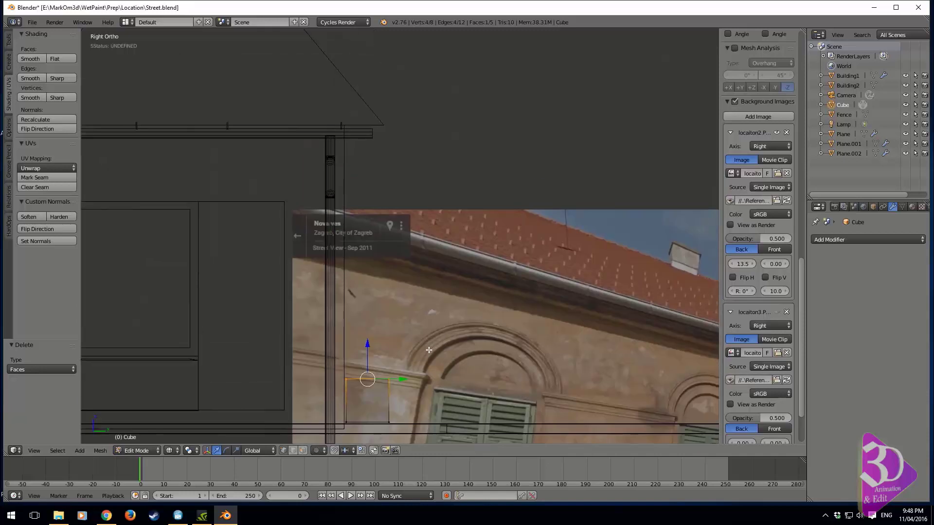
pyautogui.press('e')
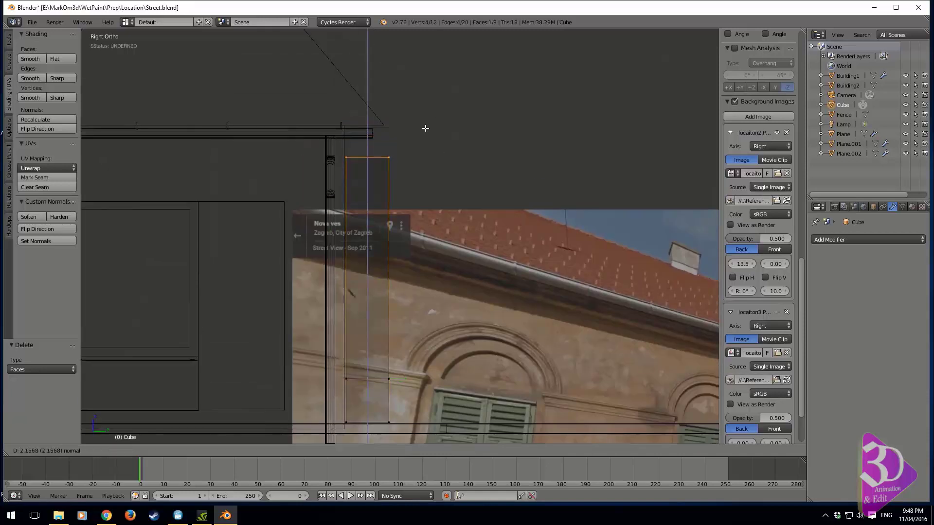
pyautogui.click(413, 155)
# In Building2, select the roof corner and eave end above the pillar and move them about -0.276 along Y.
pyautogui.keyDown('shift'); pyautogui.moveTo(574, 235); pyautogui.dragTo(349, 212, button='middle'); pyautogui.keyUp('shift')
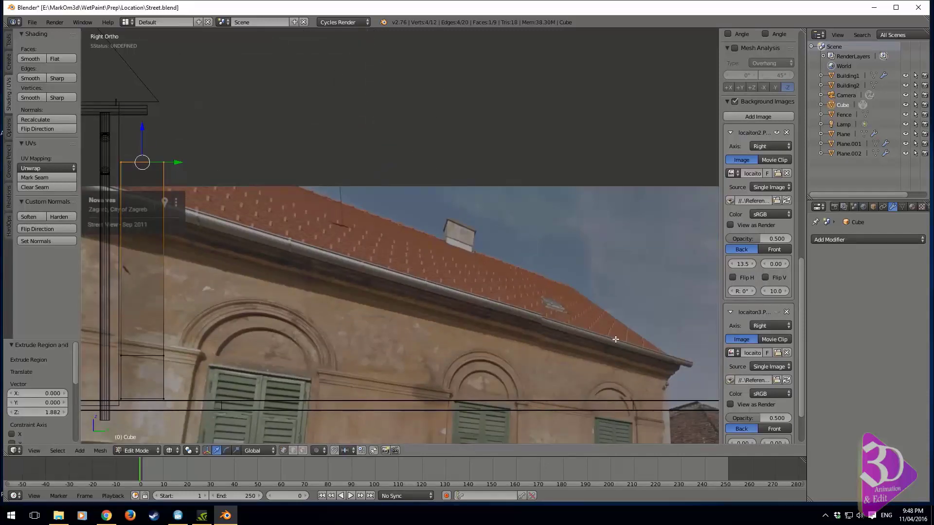
pyautogui.keyDown('shift'); pyautogui.moveTo(616, 339); pyautogui.dragTo(556, 339, button='middle'); pyautogui.keyUp('shift')
pyautogui.keyDown('shift'); pyautogui.moveTo(219, 260); pyautogui.dragTo(644, 303, button='middle'); pyautogui.keyUp('shift')
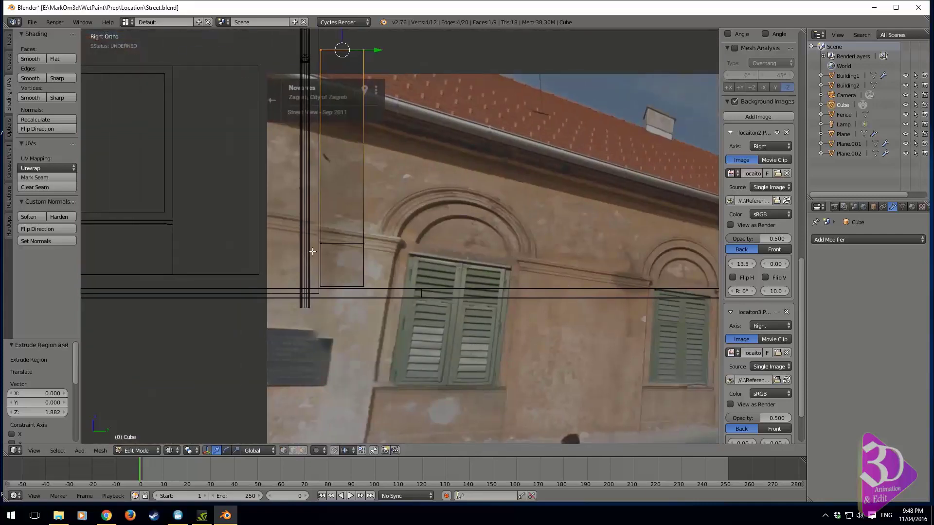
pyautogui.keyDown('shift'); pyautogui.moveTo(324, 74); pyautogui.dragTo(507, 269, button='middle'); pyautogui.keyUp('shift')
pyautogui.press('Tab')
pyautogui.rightClick(523, 192)
pyautogui.press('Tab')
pyautogui.keyDown('shift'); pyautogui.moveTo(553, 202); pyautogui.dragTo(448, 239, button='middle'); pyautogui.keyUp('shift')
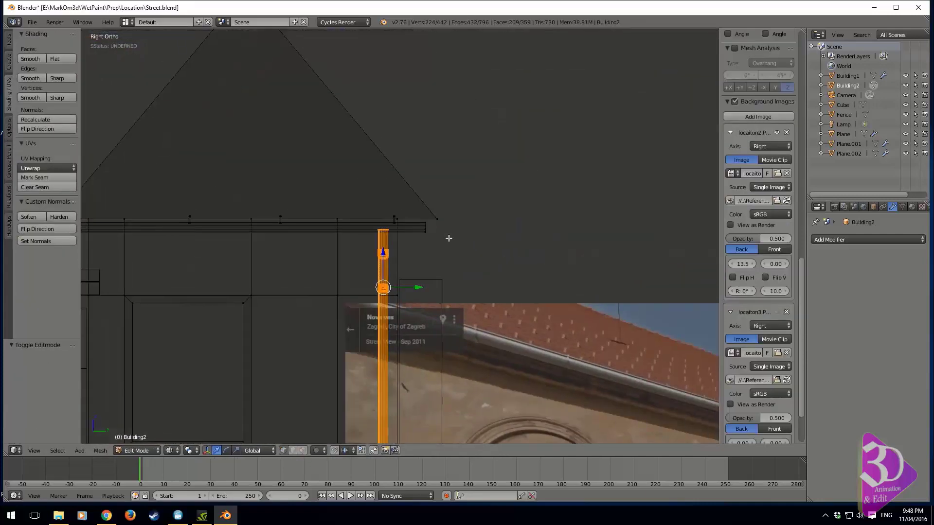
pyautogui.rightClick(445, 221)
pyautogui.press('b')
pyautogui.moveTo(407, 209); pyautogui.dragTo(457, 259)
pyautogui.scroll(2, 483, 241)
pyautogui.moveTo(474, 222); pyautogui.dragTo(435, 225)
pyautogui.click(434, 225)
# Move Building2's protruding roof corner vertices about -0.096 along Y, in line with the eave end.
pyautogui.scroll(1, 428, 219)
pyautogui.rightClick(415, 205)
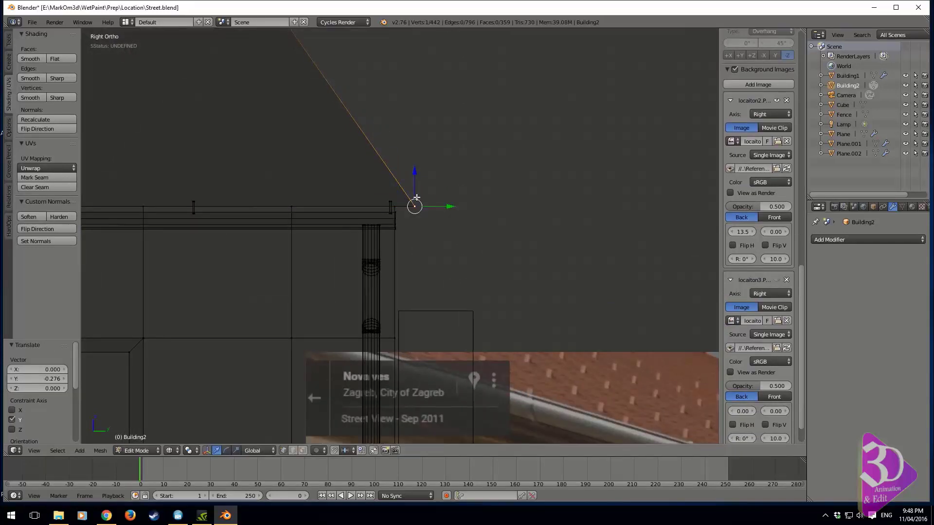
pyautogui.keyDown('shift'); pyautogui.rightClick(434, 209); pyautogui.keyUp('shift')
pyautogui.press('g')
pyautogui.press('y')
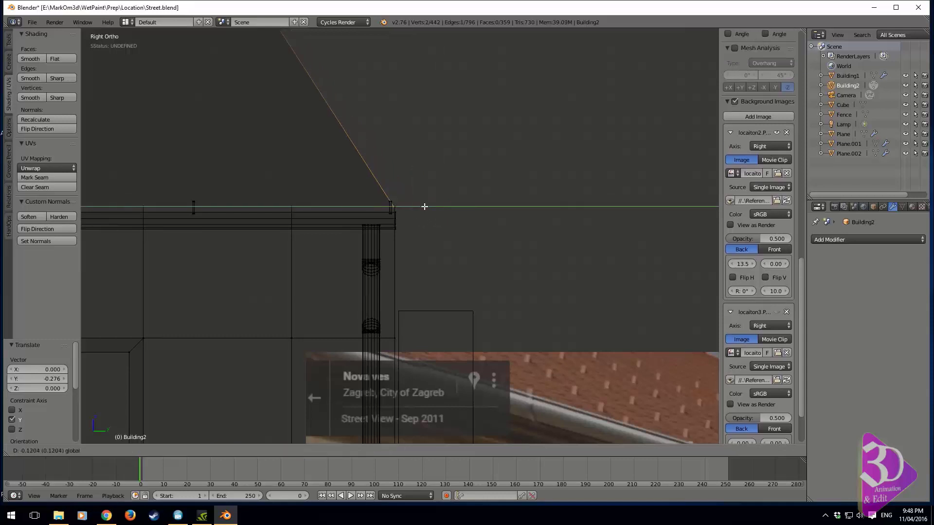
pyautogui.click(432, 209)
# Return to editing the cube pillar and raise its top face about 0.963 along Z, above the house's eaves.
pyautogui.keyDown('shift'); pyautogui.moveTo(468, 321); pyautogui.dragTo(467, 277, button='middle'); pyautogui.keyUp('shift')
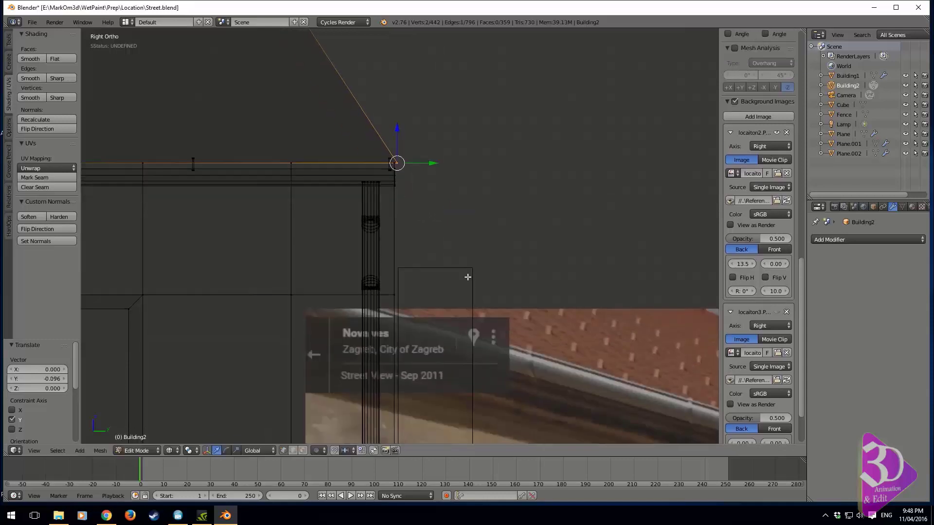
pyautogui.press('Tab')
pyautogui.rightClick(471, 273)
pyautogui.press('Tab')
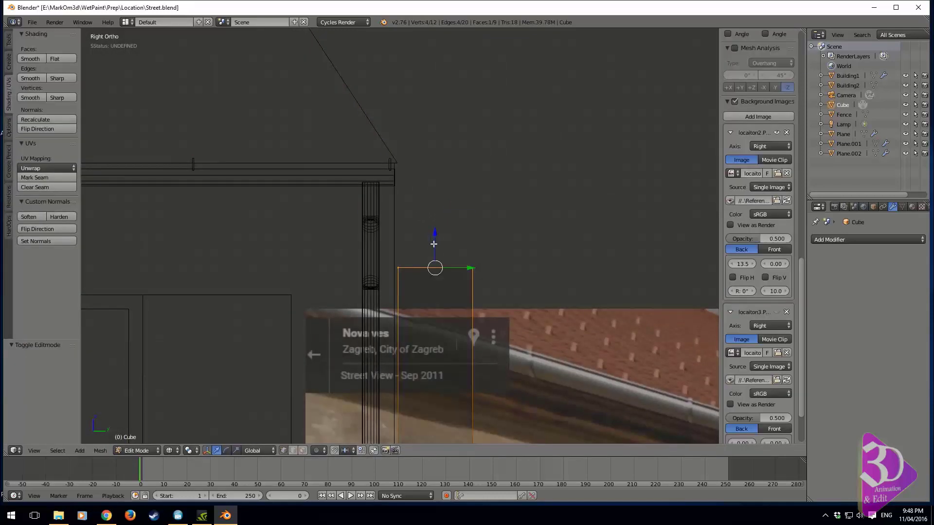
pyautogui.press('g')
pyautogui.press('z')
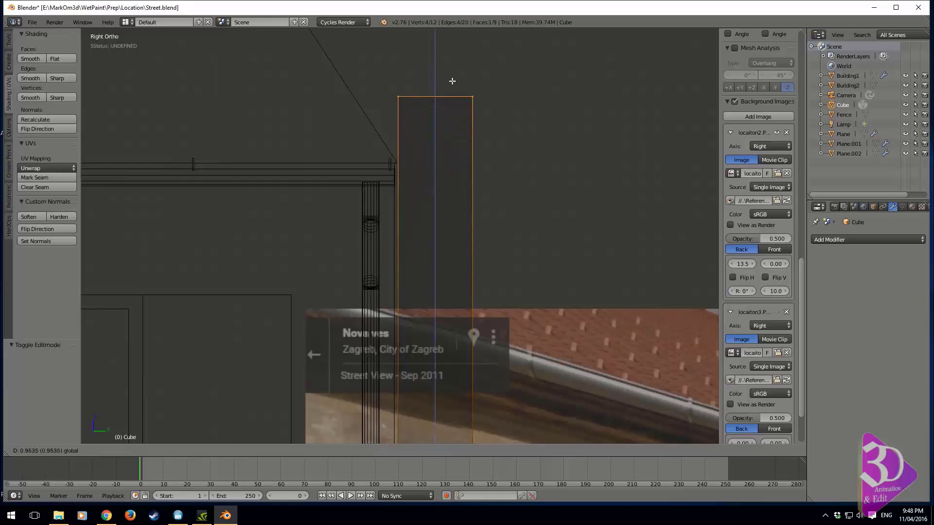
pyautogui.click(452, 81)
# Examine the reference photo's gate, pillars and large house facade again.
pyautogui.keyDown('shift'); pyautogui.moveTo(528, 288); pyautogui.dragTo(454, 167, button='middle'); pyautogui.keyUp('shift')
pyautogui.scroll(-2, 454, 167)
pyautogui.keyDown('shift'); pyautogui.moveTo(618, 350); pyautogui.dragTo(291, 163, button='middle'); pyautogui.keyUp('shift')
pyautogui.keyDown('shift'); pyautogui.moveTo(576, 291); pyautogui.dragTo(310, 157, button='middle'); pyautogui.keyUp('shift')
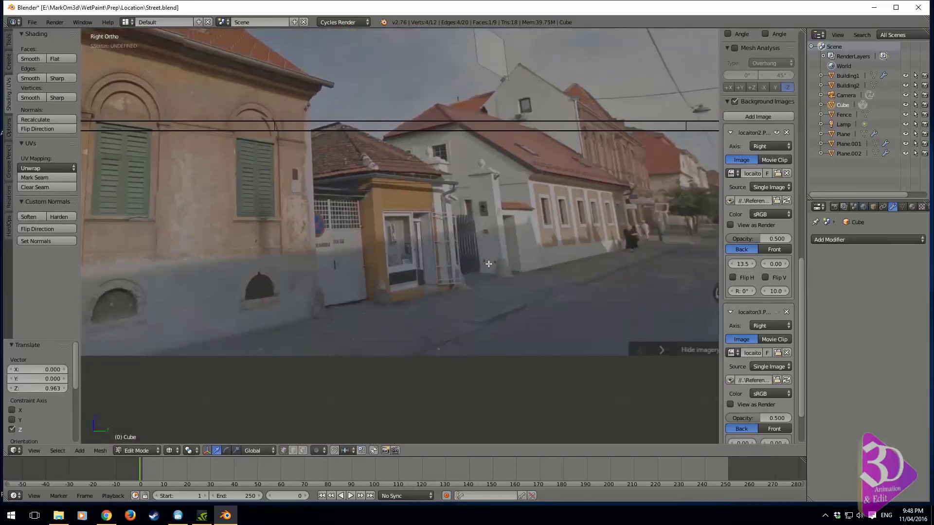
pyautogui.scroll(4, 488, 264)
pyautogui.keyDown('shift'); pyautogui.moveTo(440, 99); pyautogui.dragTo(705, 210, button='middle'); pyautogui.keyUp('shift')
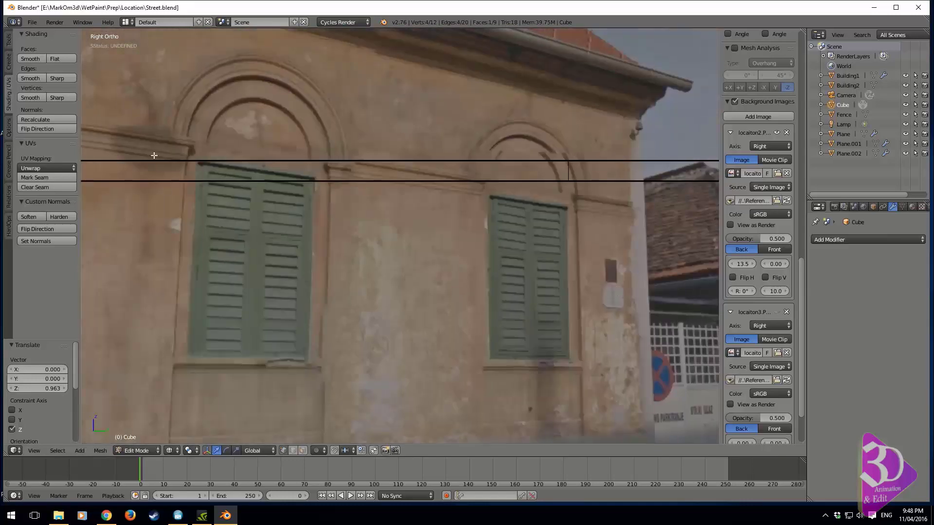
pyautogui.keyDown('shift'); pyautogui.moveTo(154, 152); pyautogui.dragTo(200, 258, button='middle'); pyautogui.keyUp('shift')
pyautogui.scroll(3, 200, 258)
pyautogui.keyDown('shift'); pyautogui.moveTo(538, 275); pyautogui.dragTo(661, 335, button='middle'); pyautogui.keyUp('shift')
pyautogui.scroll(-2, 661, 335)
pyautogui.moveTo(282, 111)
pyautogui.keyDown('shift'); pyautogui.mouseDown(button='middle')
pyautogui.moveTo(333, 196)
pyautogui.moveTo(332, 164)
pyautogui.mouseUp(button='middle'); pyautogui.keyUp('shift')
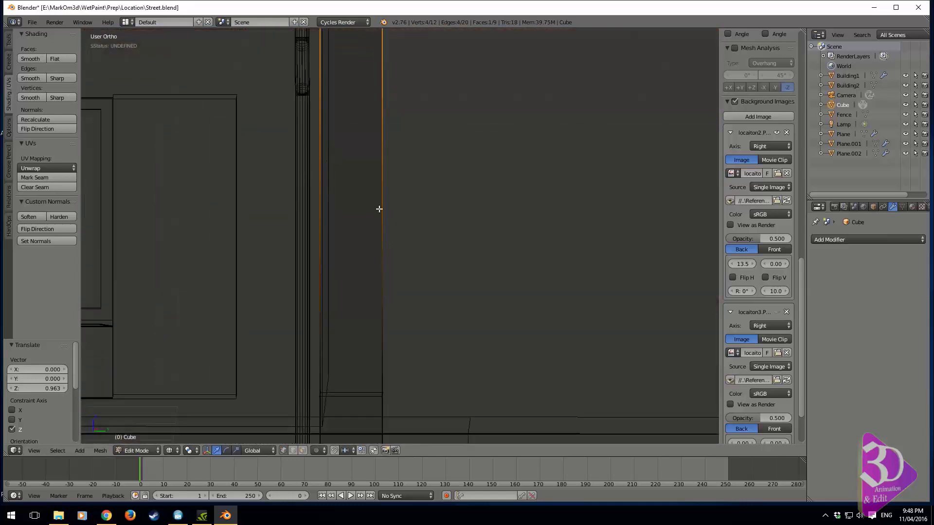
# Extrude the pillar's top face in place, scale it to about 1.462, and extrude it slightly upward as an overhanging cap slab.
pyautogui.keyDown('shift'); pyautogui.moveTo(379, 209); pyautogui.dragTo(546, 398, button='middle'); pyautogui.keyUp('shift')
pyautogui.press('z')
pyautogui.moveTo(492, 296)
pyautogui.mouseDown(button='middle')
pyautogui.moveTo(578, 345)
pyautogui.moveTo(465, 357)
pyautogui.mouseUp(button='middle')
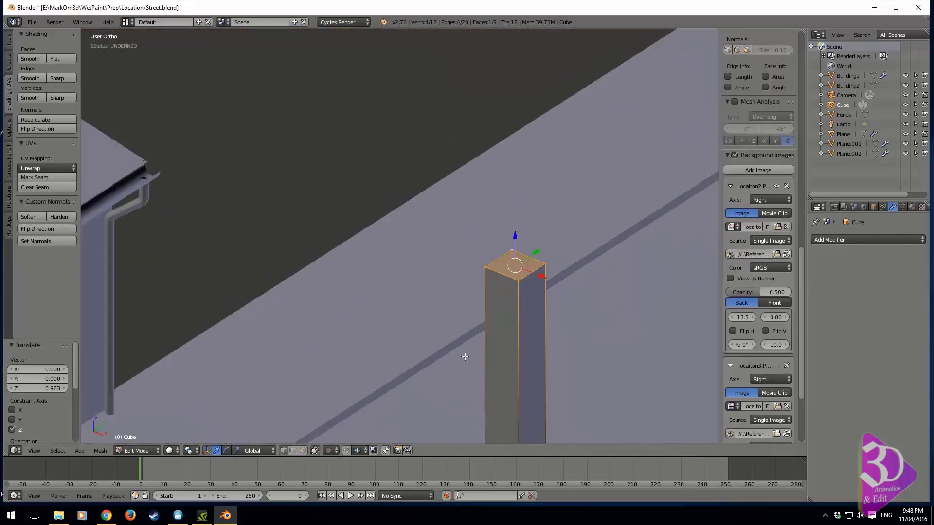
pyautogui.press('e')
pyautogui.press('s')
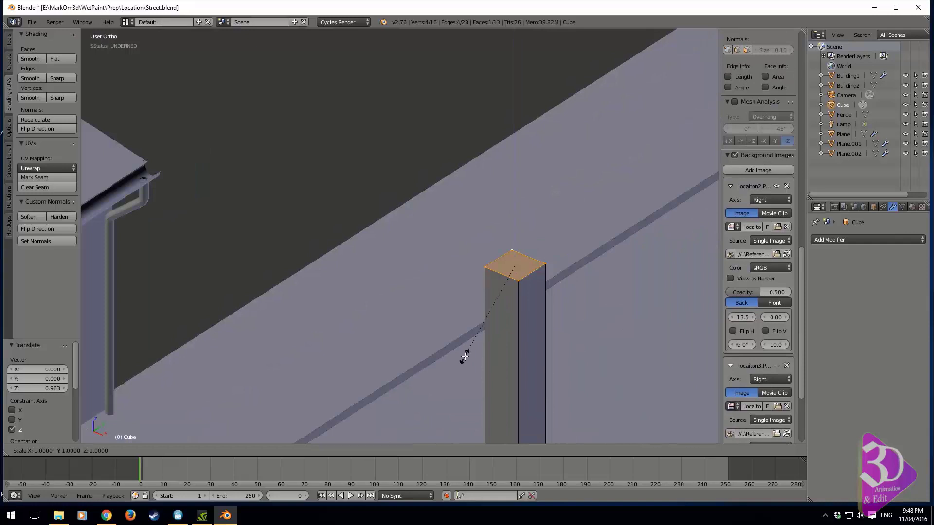
pyautogui.click(465, 357)
pyautogui.press('s')
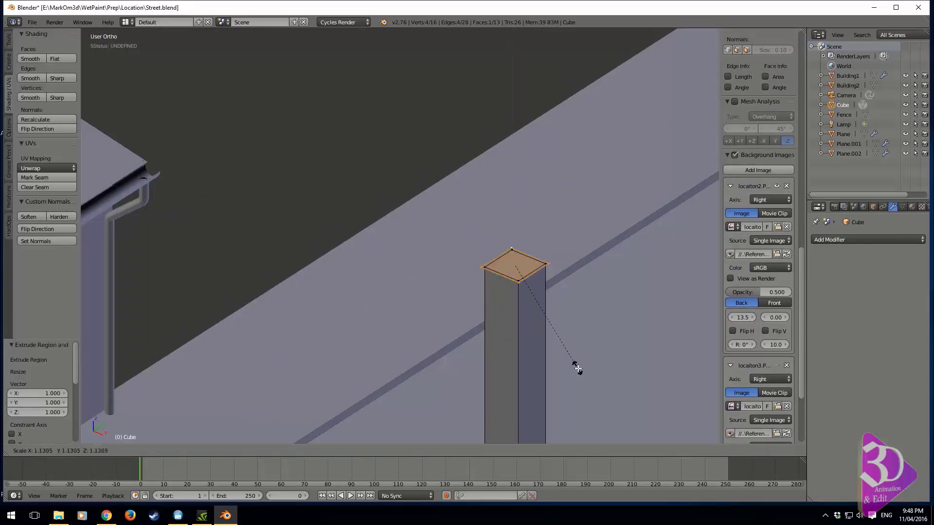
pyautogui.click(606, 390)
pyautogui.press('e')
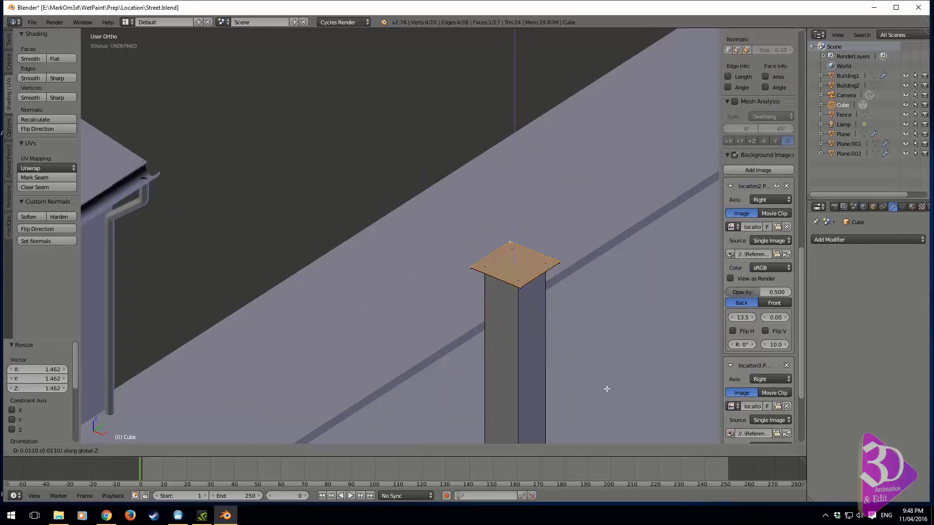
pyautogui.click(628, 386)
# Inset the cap slab's top face to about 0.69 and extrude the inset face about 0.088 upward.
pyautogui.press('e')
pyautogui.press('s')
pyautogui.click(630, 386)
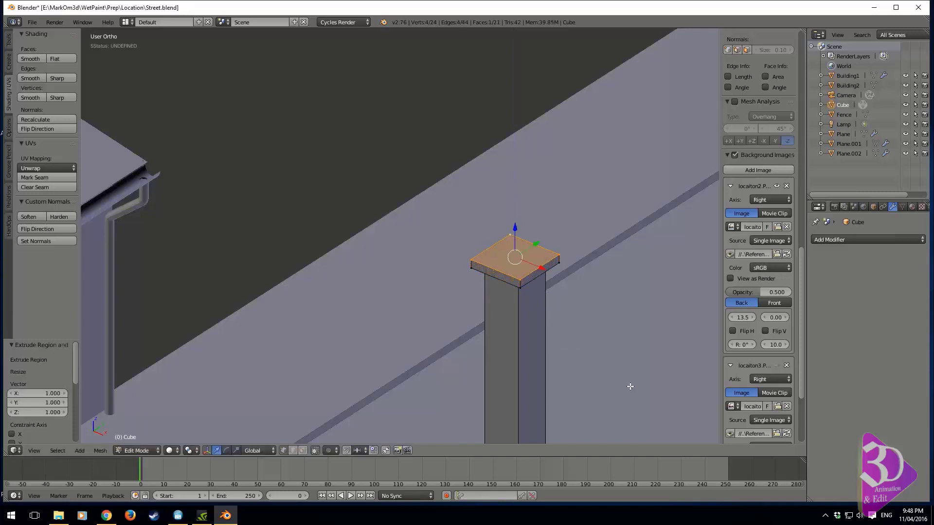
pyautogui.press('s')
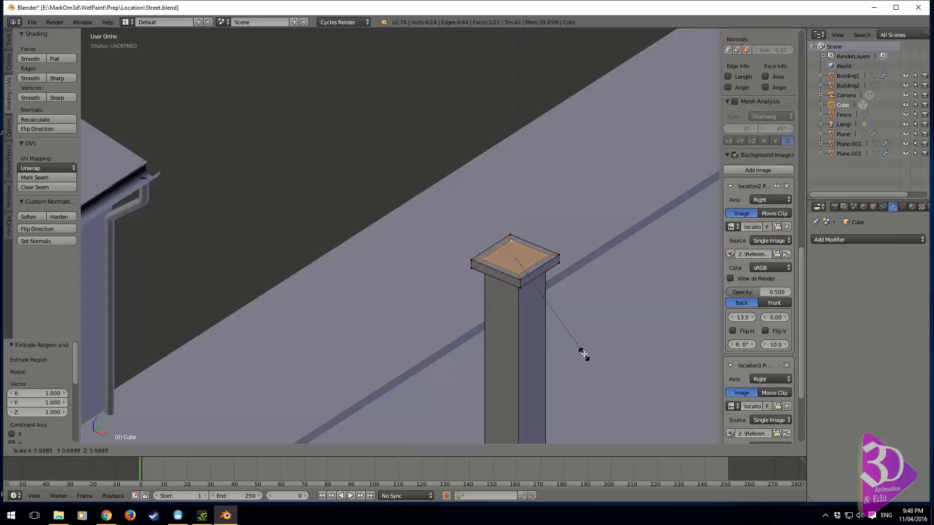
pyautogui.click(584, 354)
pyautogui.press('e')
pyautogui.click(585, 348)
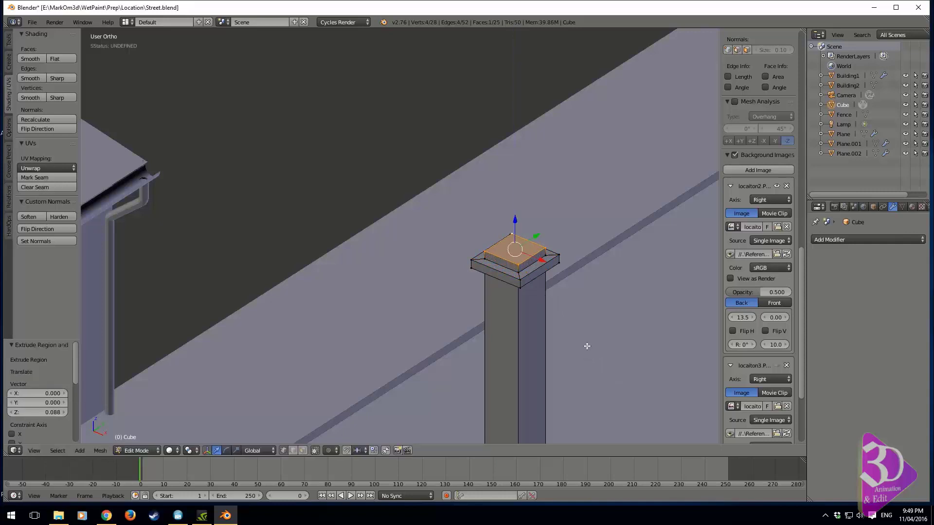
# Inset the cap's top face again to about 0.70 and extrude it about 0.143 upward as a final tier.
pyautogui.press('e')
pyautogui.press('s')
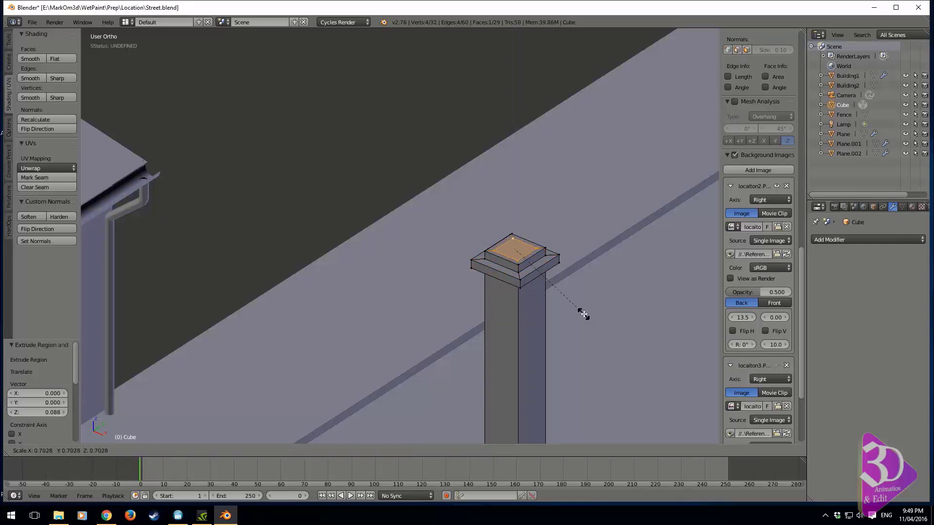
pyautogui.click(583, 314)
pyautogui.press('e')
pyautogui.click(582, 302)
pyautogui.press('KP_0')
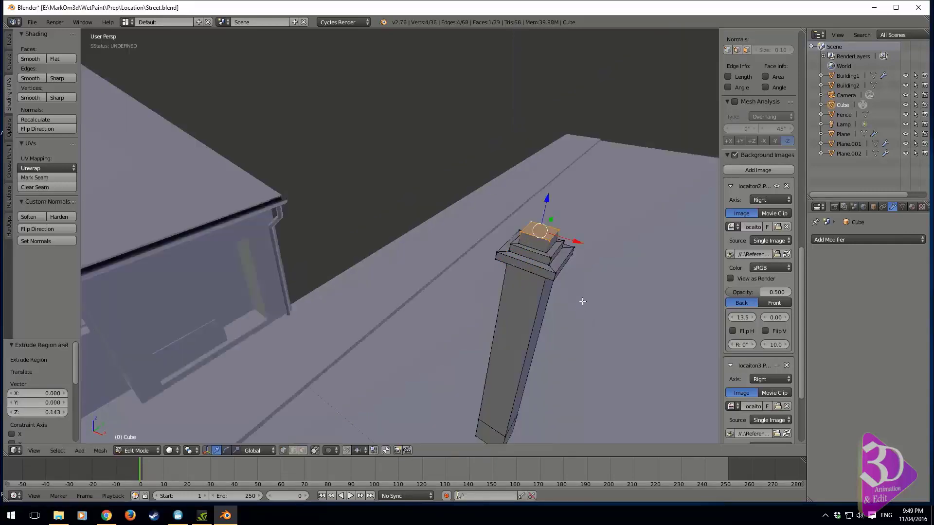
# In the front orthographic view, box-select the pillar's side vertices facing the house and move them about -0.402 along X.
pyautogui.press('KP_3')
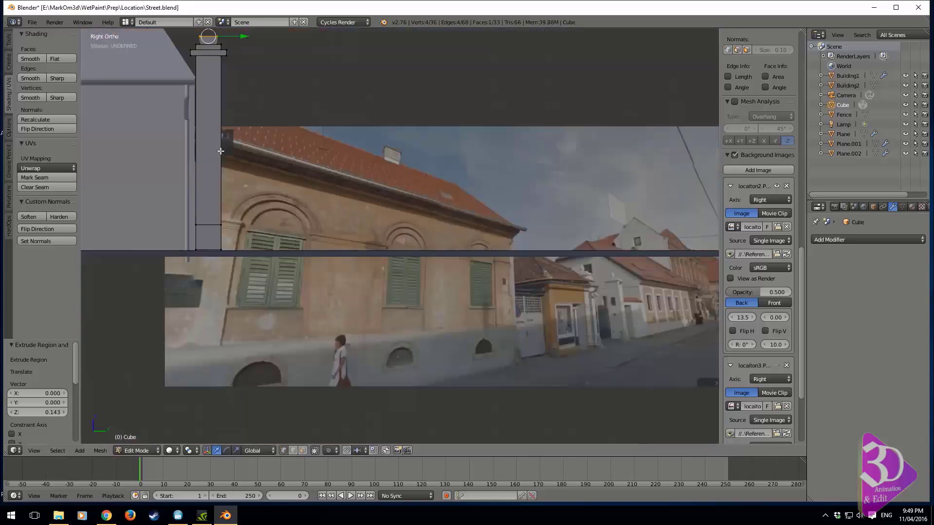
pyautogui.moveTo(452, 226)
pyautogui.mouseDown(button='middle')
pyautogui.moveTo(310, 200)
pyautogui.moveTo(436, 202)
pyautogui.moveTo(407, 232)
pyautogui.moveTo(429, 292)
pyautogui.mouseUp(button='middle')
pyautogui.press('KP_1')
pyautogui.scroll(-1, 419, 207)
pyautogui.press('z')
pyautogui.scroll(4, 418, 311)
pyautogui.rightClick(403, 330)
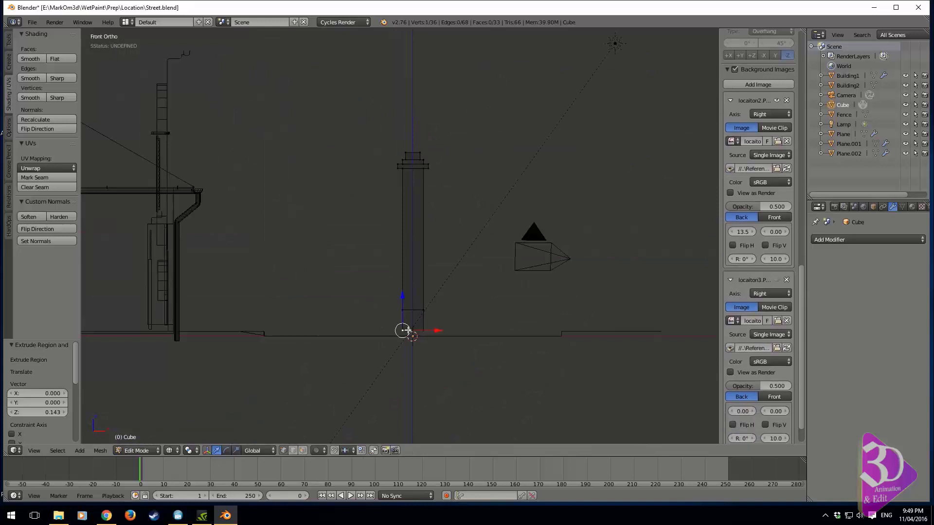
pyautogui.press('b')
pyautogui.moveTo(416, 133); pyautogui.dragTo(323, 371)
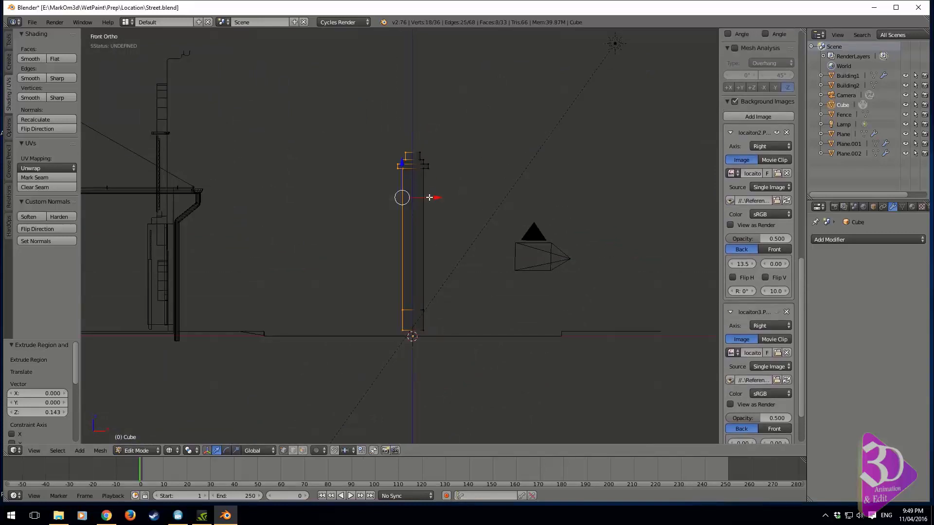
pyautogui.press('g')
pyautogui.press('x')
pyautogui.click(419, 201)
pyautogui.press('z')
pyautogui.moveTo(442, 203)
pyautogui.mouseDown(button='middle')
pyautogui.moveTo(424, 199)
pyautogui.moveTo(454, 223)
pyautogui.mouseUp(button='middle')
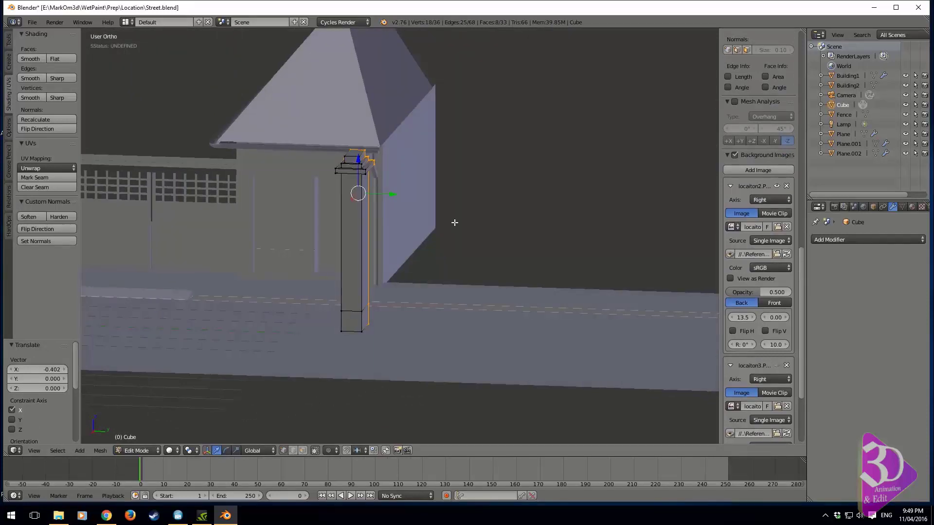
# Select the whole linked pillar mesh and move it -5.108 along X to stand beside the small house.
pyautogui.press('ctrl+KP_3')
pyautogui.press('ctrl+KP_1')
pyautogui.press('KP_1')
pyautogui.press('KP_3')
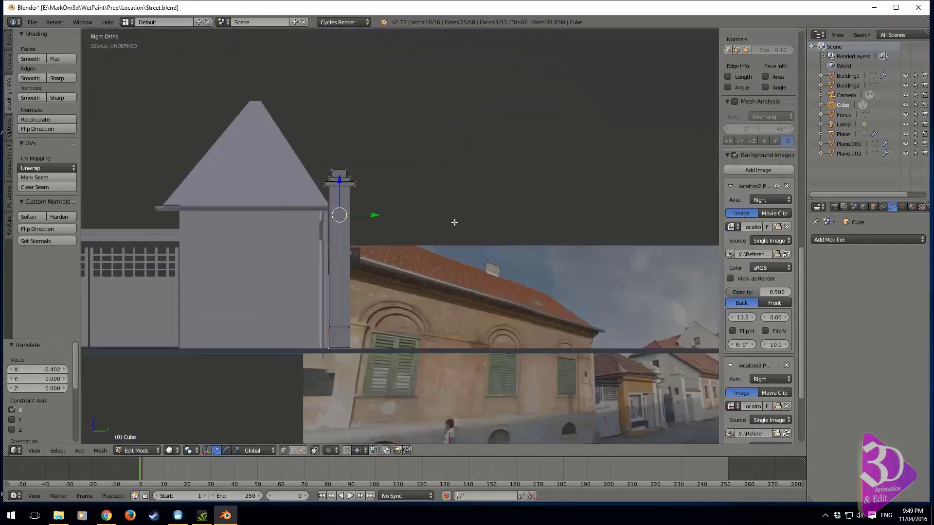
pyautogui.hotkey('ctrl', 'l')
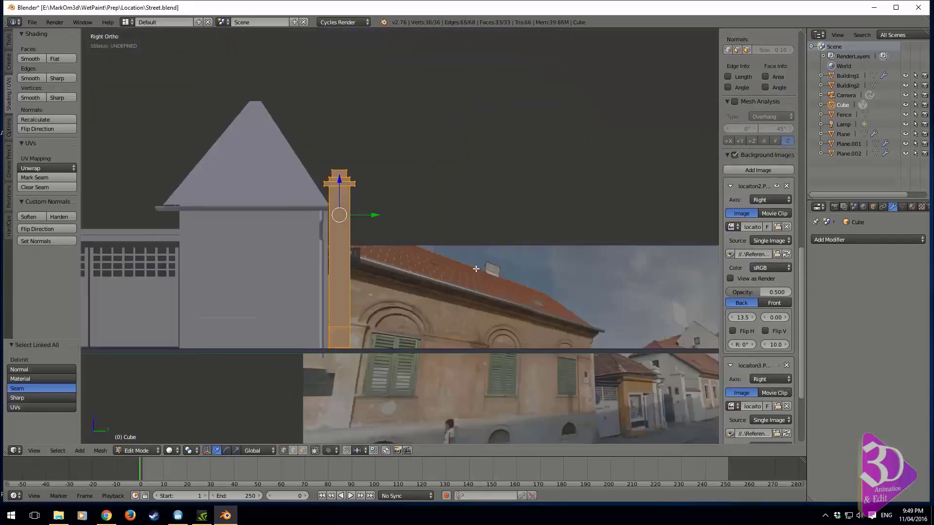
pyautogui.moveTo(476, 268); pyautogui.dragTo(389, 278, button='middle')
pyautogui.moveTo(283, 243); pyautogui.dragTo(534, 227)
pyautogui.moveTo(535, 227); pyautogui.dragTo(613, 197, button='middle')
pyautogui.keyDown('shift'); pyautogui.moveTo(345, 261); pyautogui.dragTo(291, 334, button='middle'); pyautogui.keyUp('shift')
pyautogui.press('KP_0')
pyautogui.scroll(-1, 414, 244)
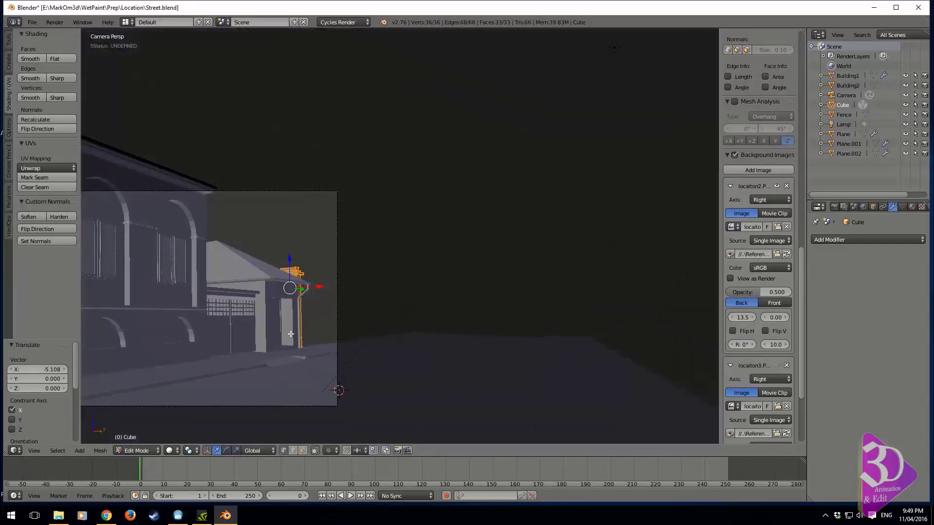
pyautogui.press('KP_3')
pyautogui.moveTo(355, 311); pyautogui.dragTo(391, 358, button='middle')
pyautogui.press('Tab')
# Reduce the Array modifier count of the long ground strip Plane.002 to 1.
pyautogui.rightClick(464, 215)
pyautogui.moveTo(377, 278); pyautogui.dragTo(368, 300, button='middle')
pyautogui.scroll(-3, 369, 304)
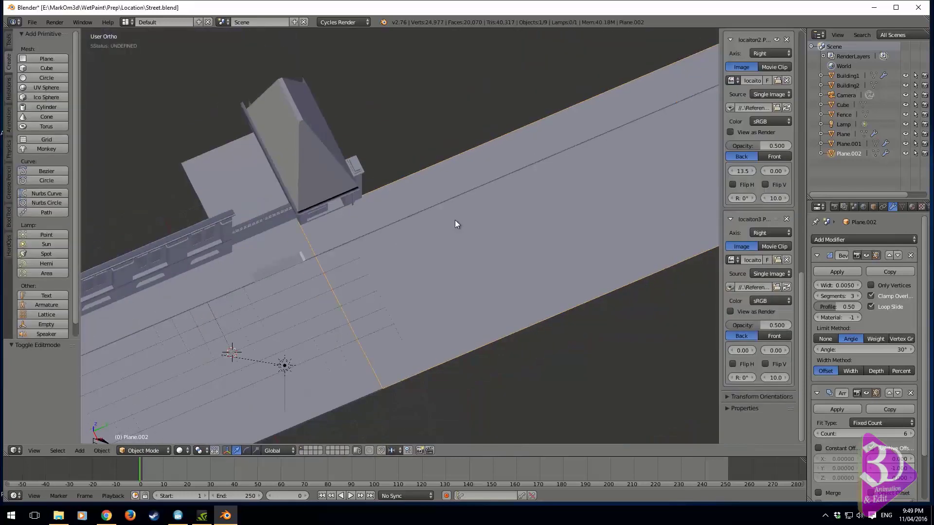
pyautogui.press('Tab')
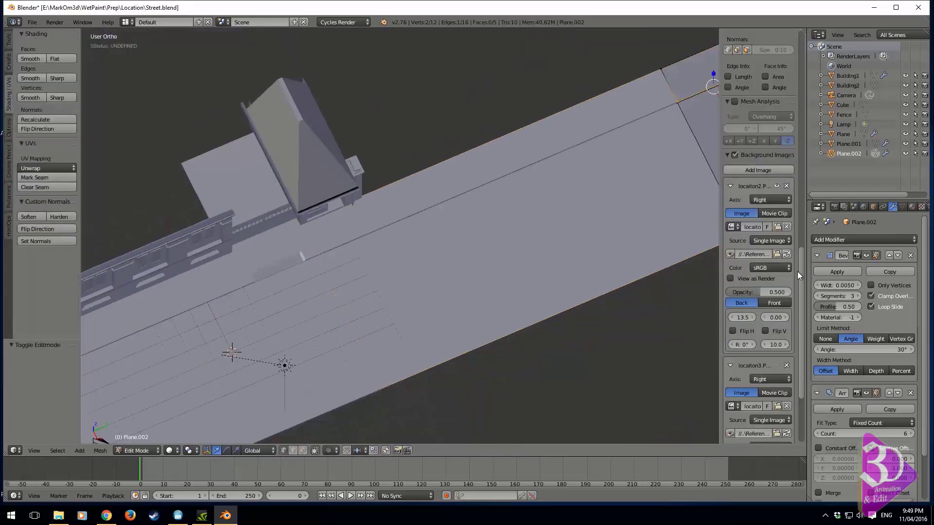
pyautogui.click(816, 434)
pyautogui.click(816, 433)
pyautogui.click(816, 433)
pyautogui.click(816, 433)
pyautogui.click(816, 434)
pyautogui.scroll(-4, 643, 218)
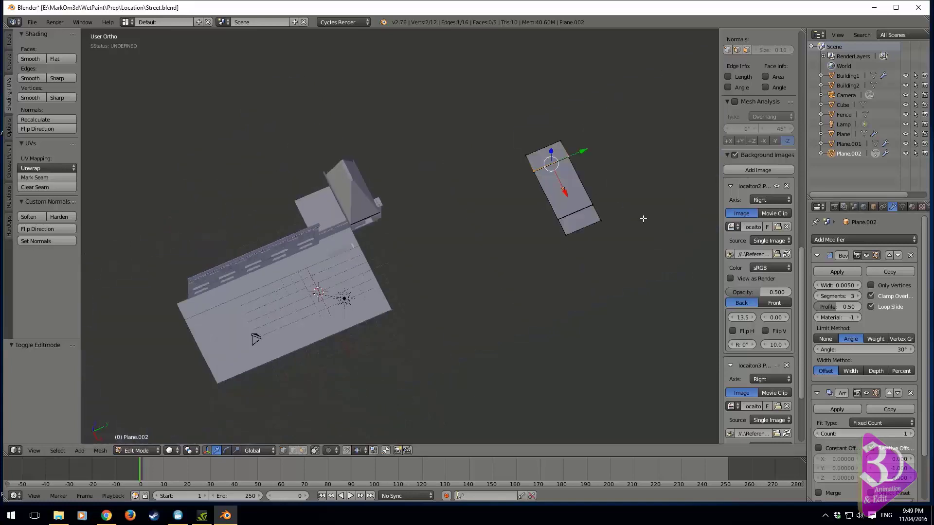
# Move the Plane.002 ground piece -20 along Y against the street end, and select the neighbouring ground piece Plane.001.
pyautogui.press('Tab')
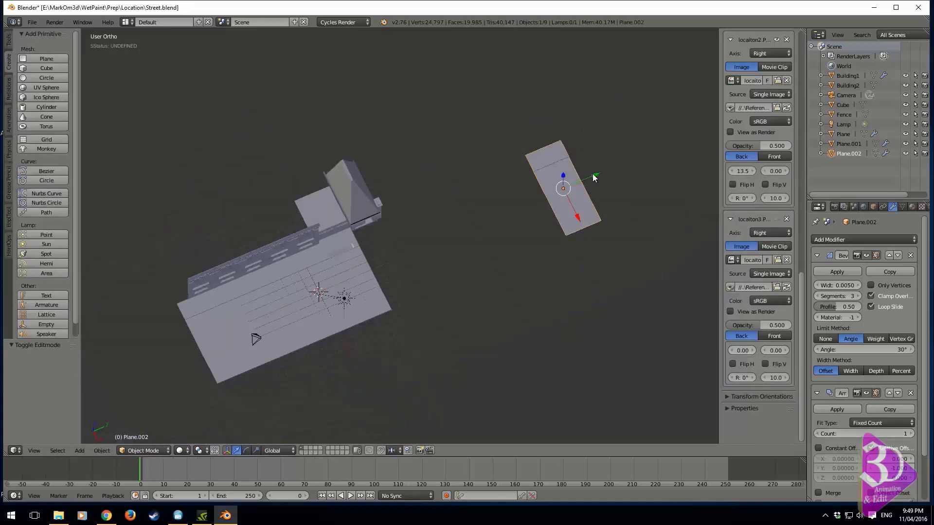
pyautogui.moveTo(594, 178); pyautogui.dragTo(416, 229)
pyautogui.scroll(3, 408, 253)
pyautogui.rightClick(276, 259)
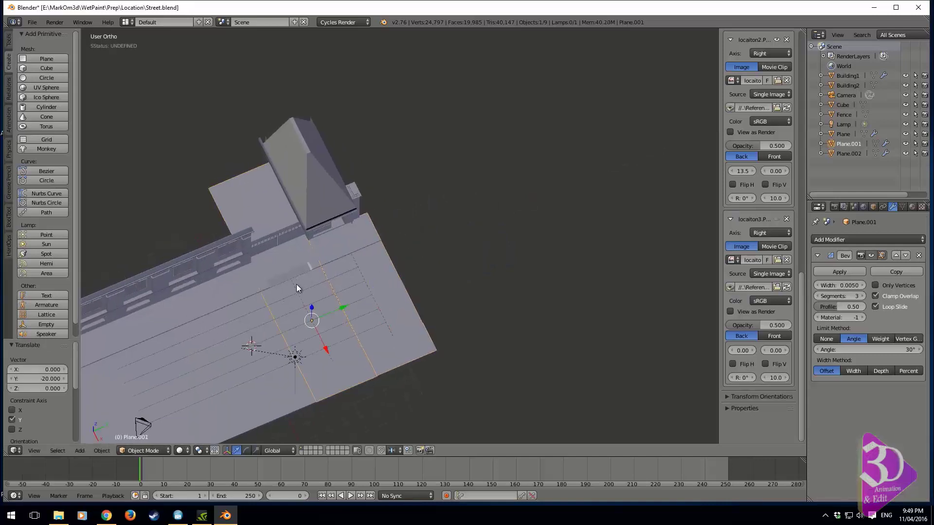
pyautogui.hotkey('shift', 'd')
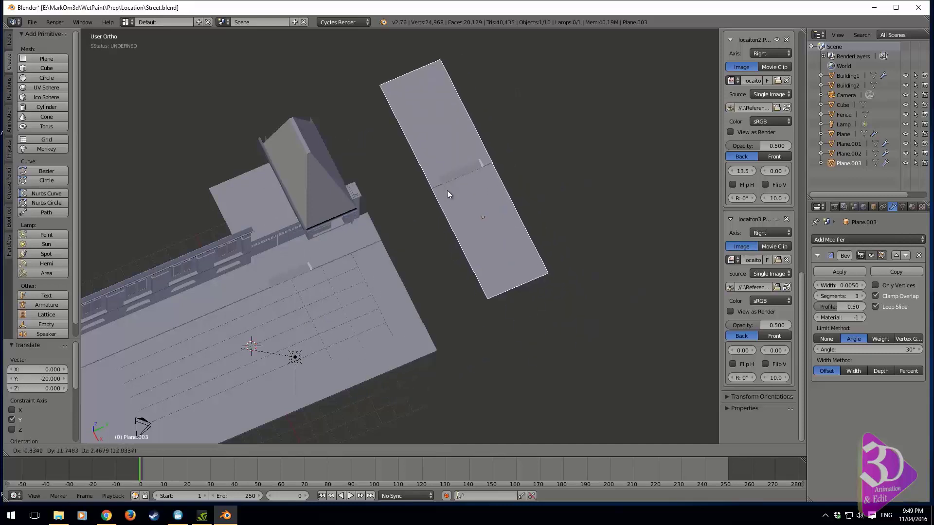
pyautogui.click(418, 236)
pyautogui.moveTo(418, 235)
pyautogui.mouseDown(button='middle')
pyautogui.moveTo(466, 231)
pyautogui.moveTo(429, 241)
pyautogui.mouseUp(button='middle')
pyautogui.hotkey('ctrl', 'z')
pyautogui.moveTo(347, 296); pyautogui.dragTo(327, 321, button='middle')
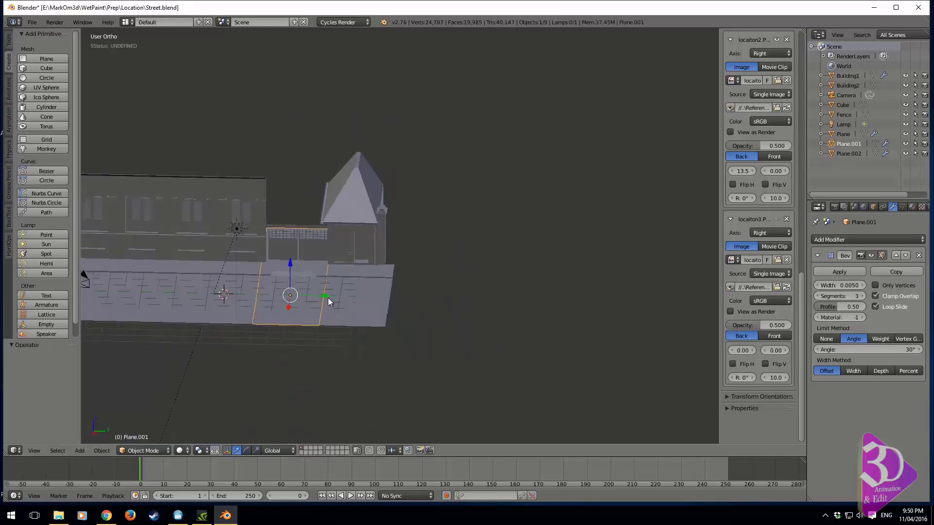
pyautogui.keyDown('ctrl'); pyautogui.moveTo(327, 297); pyautogui.dragTo(417, 304); pyautogui.keyUp('ctrl')
pyautogui.hotkey('ctrl', 'z')
# Duplicate the Plane.001 ground piece and place the copy 8 units along Y at the street's end.
pyautogui.hotkey('shift', 'd')
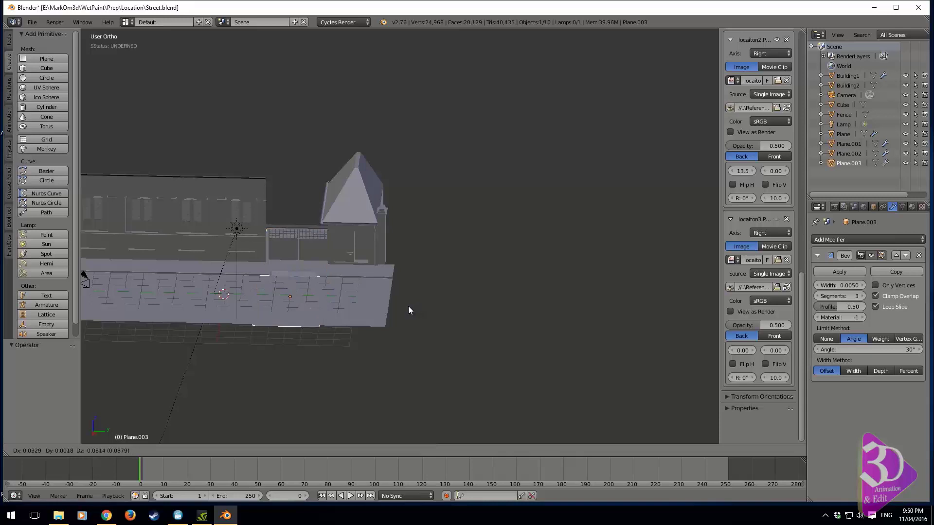
pyautogui.press('y')
pyautogui.click(542, 317)
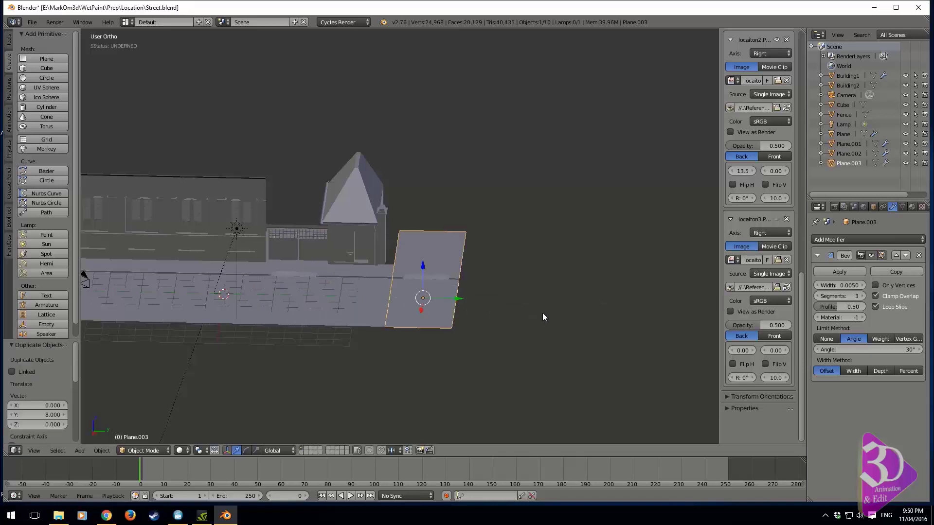
pyautogui.moveTo(541, 317); pyautogui.dragTo(488, 343, button='middle')
pyautogui.scroll(4, 437, 341)
# Move the two rear-edge vertices of the Plane.002 ground piece -3.793 along X to extend it under the small house.
pyautogui.rightClick(421, 378)
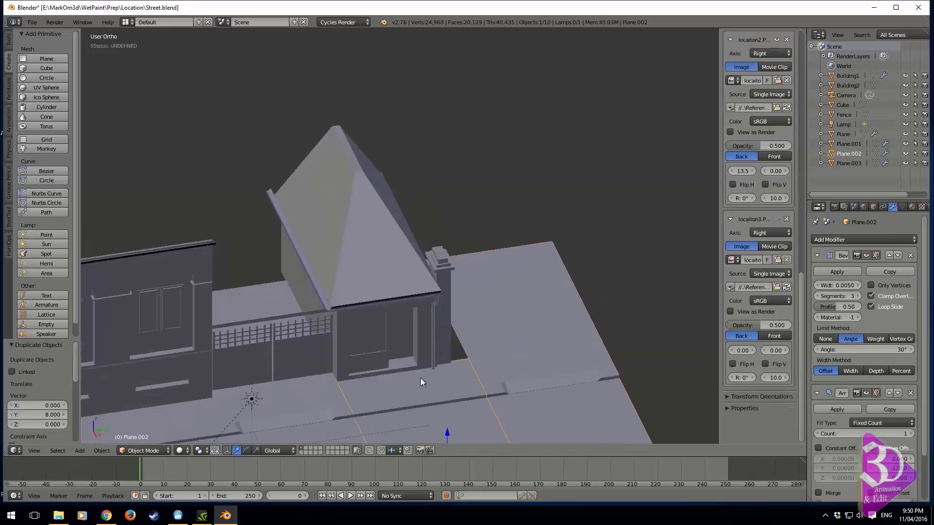
pyautogui.press('Tab')
pyautogui.keyDown('shift'); pyautogui.moveTo(432, 373); pyautogui.dragTo(427, 353, button='middle'); pyautogui.keyUp('shift')
pyautogui.rightClick(332, 360)
pyautogui.keyDown('shift'); pyautogui.rightClick(465, 339); pyautogui.keyUp('shift')
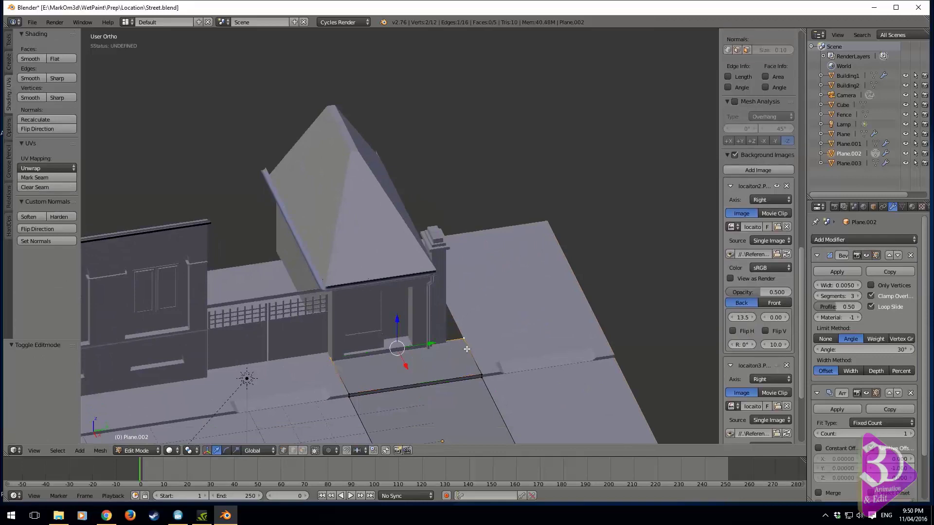
pyautogui.moveTo(405, 367); pyautogui.dragTo(367, 298)
pyautogui.press('z')
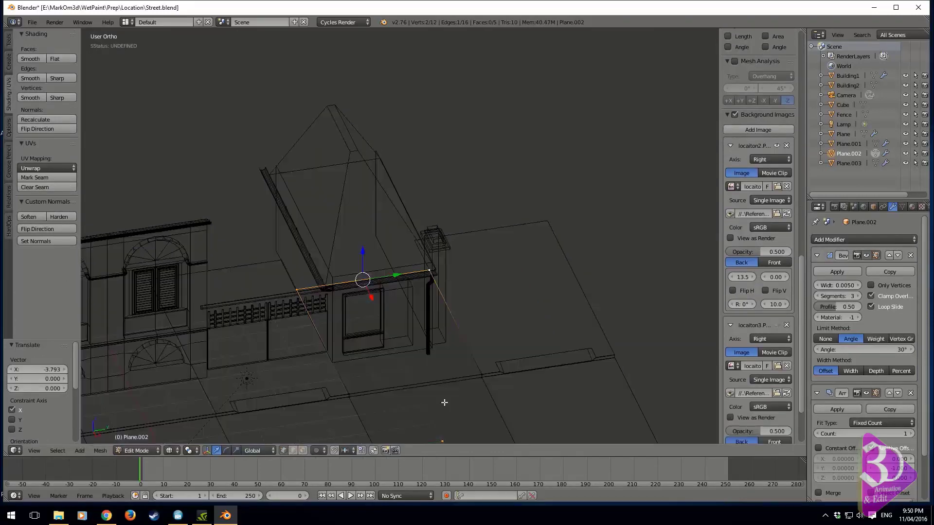
pyautogui.press('z')
pyautogui.scroll(-5, 449, 387)
pyautogui.press('Tab')
pyautogui.moveTo(472, 312); pyautogui.dragTo(498, 308, button='middle')
pyautogui.scroll(4, 423, 316)
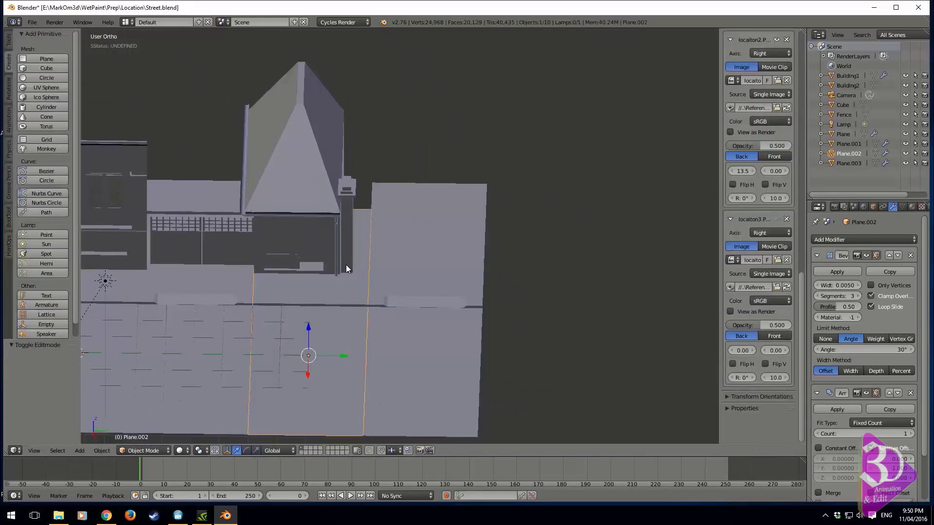
# Move the pillar mesh 0.917 along Y away from the small house, and nudge it slightly further from the top view.
pyautogui.press('KP_3')
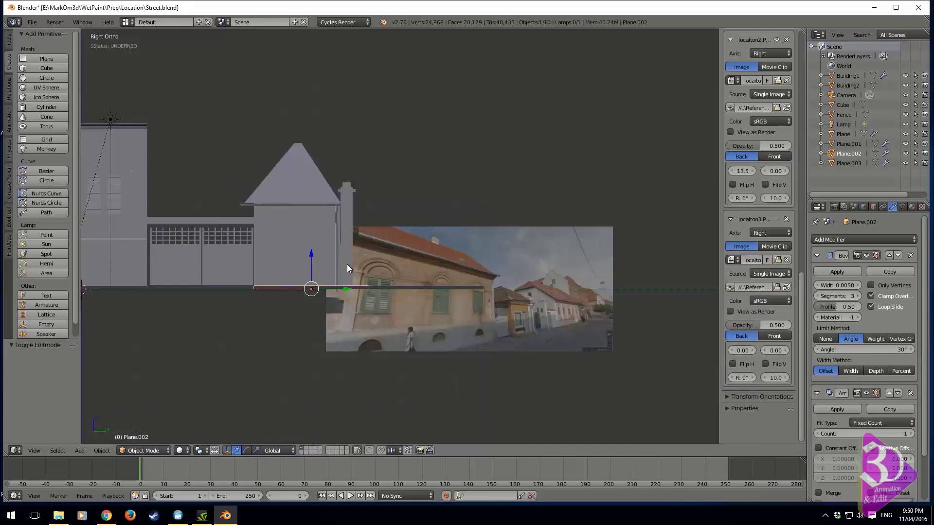
pyautogui.rightClick(346, 264)
pyautogui.keyDown('shift'); pyautogui.moveTo(352, 247); pyautogui.dragTo(392, 319, button='middle'); pyautogui.keyUp('shift')
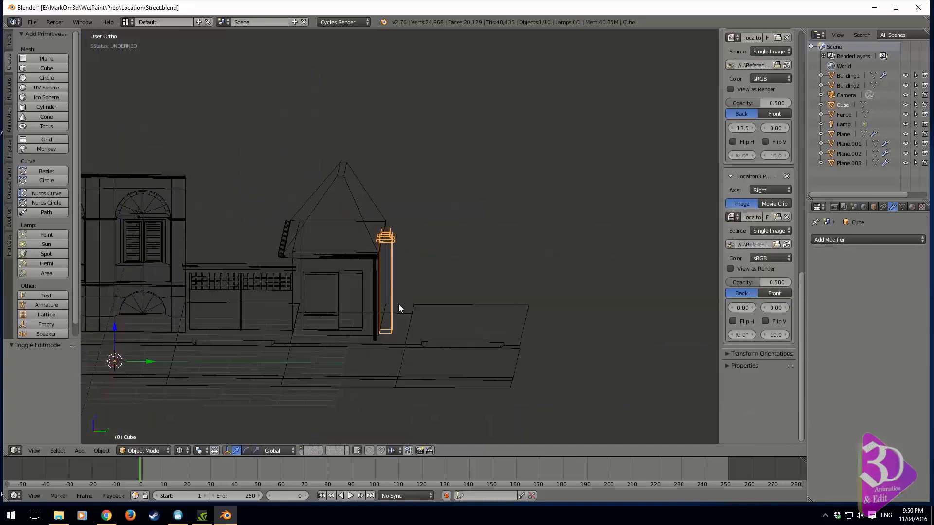
pyautogui.press('z')
pyautogui.press('Tab')
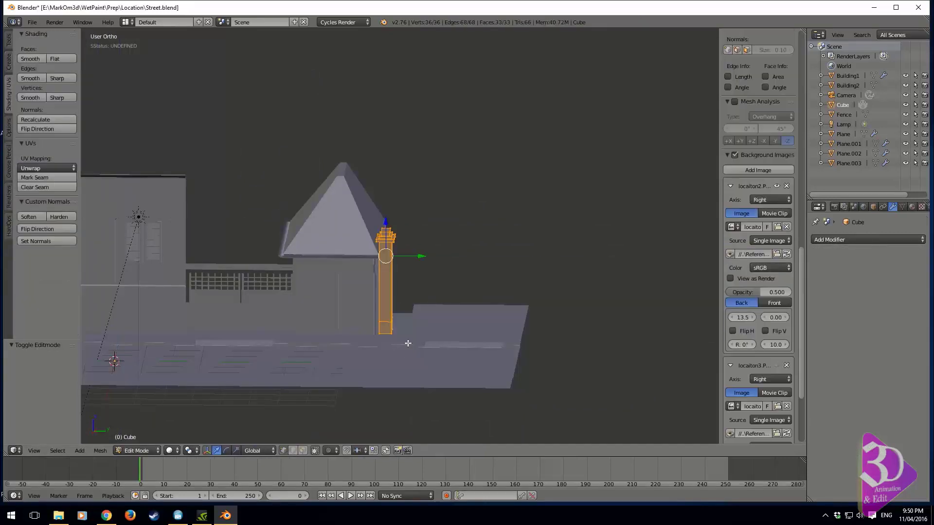
pyautogui.moveTo(424, 259); pyautogui.dragTo(450, 262)
pyautogui.press('KP_7')
pyautogui.press('z')
pyautogui.keyDown('shift'); pyautogui.moveTo(419, 222); pyautogui.dragTo(441, 242, button='middle'); pyautogui.keyUp('shift')
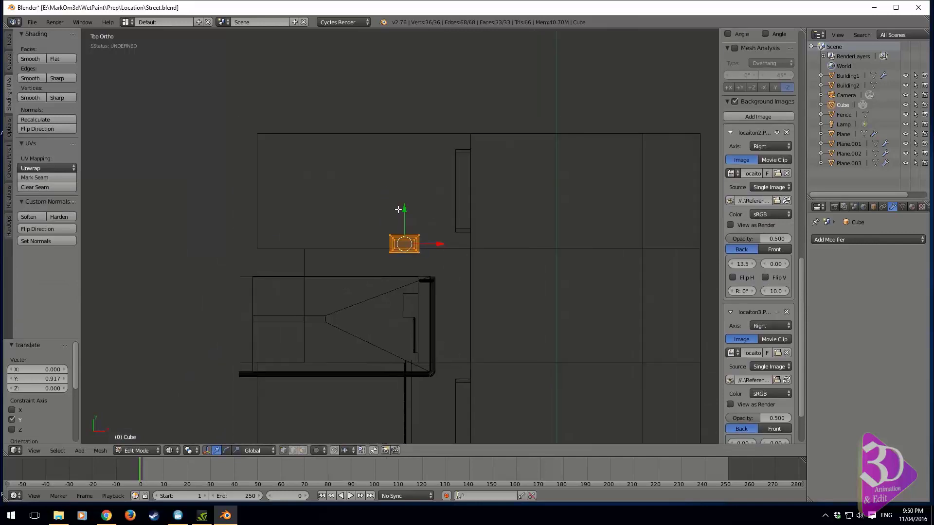
pyautogui.moveTo(406, 202); pyautogui.dragTo(408, 196)
pyautogui.press('Tab')
# Box-select Building2's vertices on the pillar side from the top view and move them 0.966 along Y to widen the house.
pyautogui.rightClick(389, 275)
pyautogui.press('Tab')
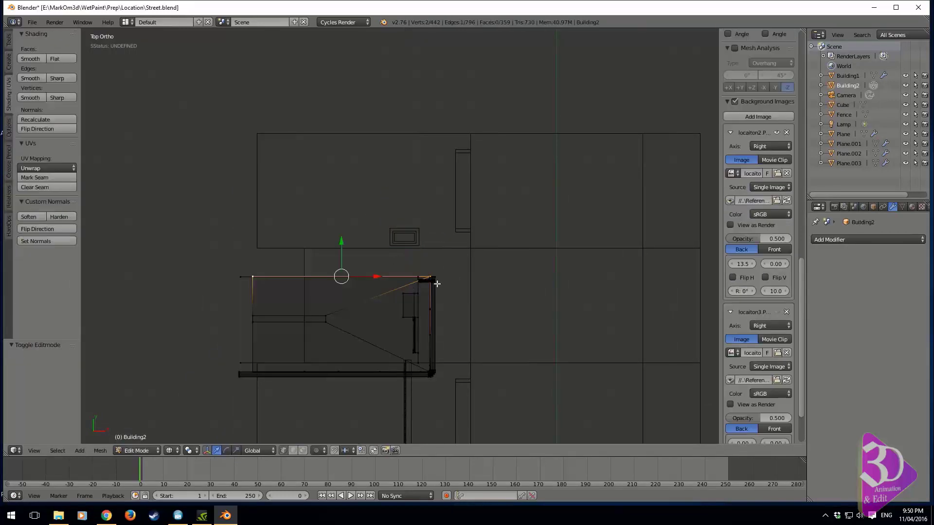
pyautogui.rightClick(436, 281)
pyautogui.press('b')
pyautogui.moveTo(485, 261); pyautogui.dragTo(146, 283)
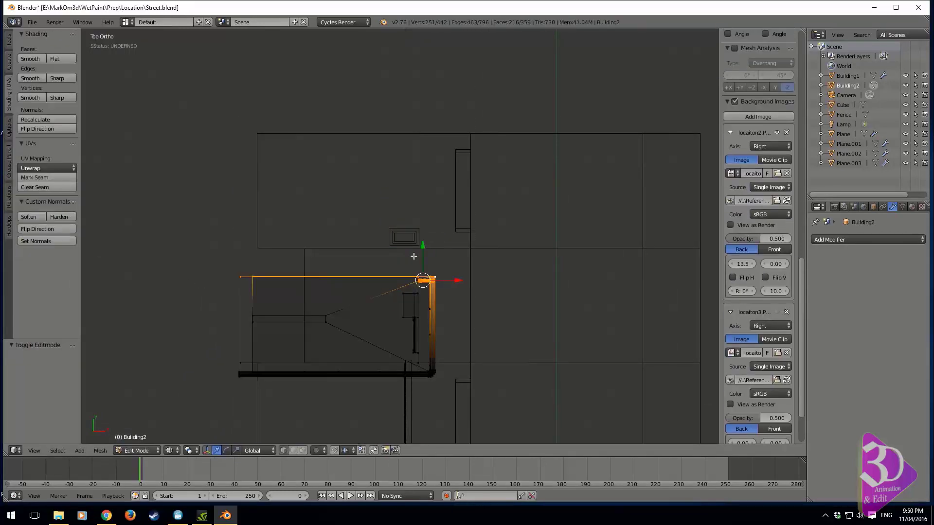
pyautogui.moveTo(417, 246); pyautogui.dragTo(429, 217)
pyautogui.moveTo(429, 217)
pyautogui.mouseDown(button='middle')
pyautogui.moveTo(500, 285)
pyautogui.moveTo(379, 258)
pyautogui.moveTo(482, 292)
pyautogui.moveTo(462, 282)
pyautogui.mouseUp(button='middle')
pyautogui.press('z')
pyautogui.scroll(6, 486, 295)
pyautogui.press('z')
pyautogui.press('z')
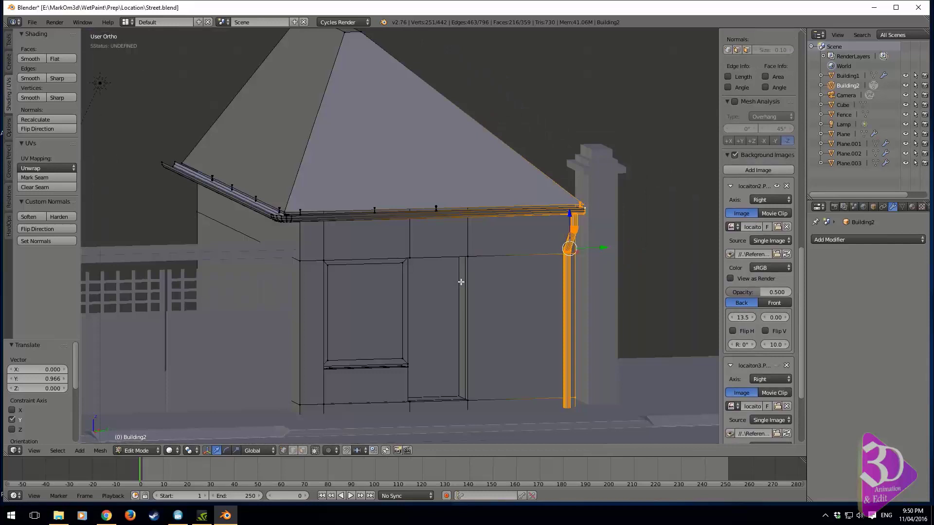
# Box-select the small house's window and door vertices in the right orthographic view and shift them along Y toward the pillar.
pyautogui.press('KP_3')
pyautogui.press('z')
pyautogui.rightClick(470, 271)
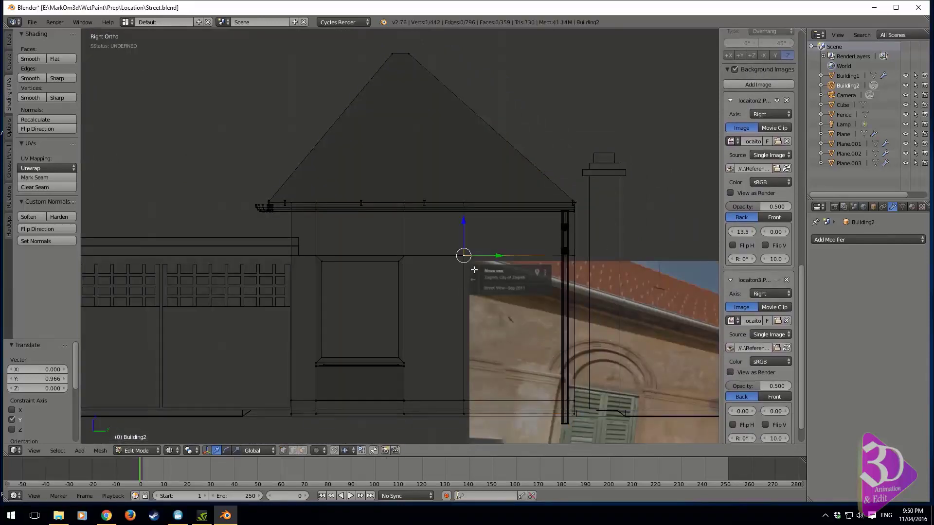
pyautogui.press('b')
pyautogui.moveTo(464, 255); pyautogui.dragTo(312, 404)
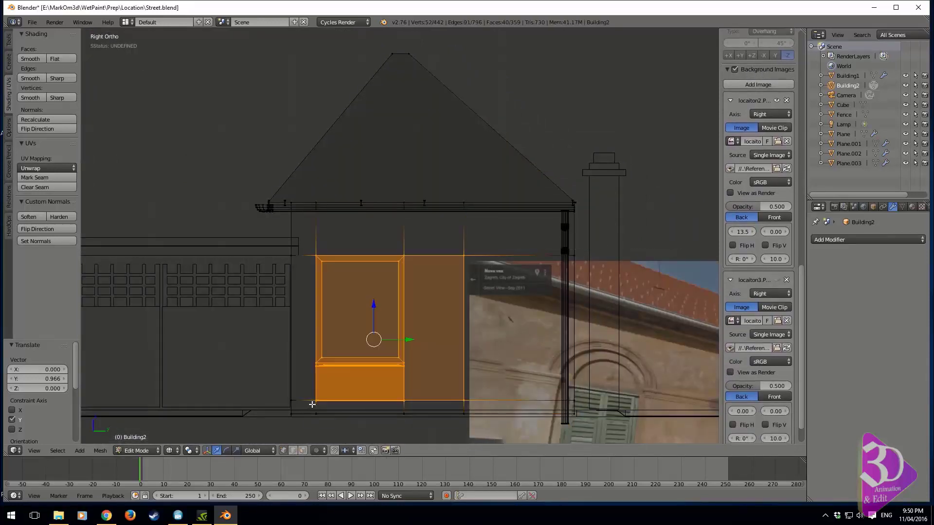
pyautogui.moveTo(412, 341); pyautogui.dragTo(466, 340)
pyautogui.scroll(-4, 432, 321)
pyautogui.press('z')
pyautogui.press('Tab')
pyautogui.moveTo(431, 320); pyautogui.dragTo(366, 319, button='middle')
pyautogui.rightClick(366, 320)
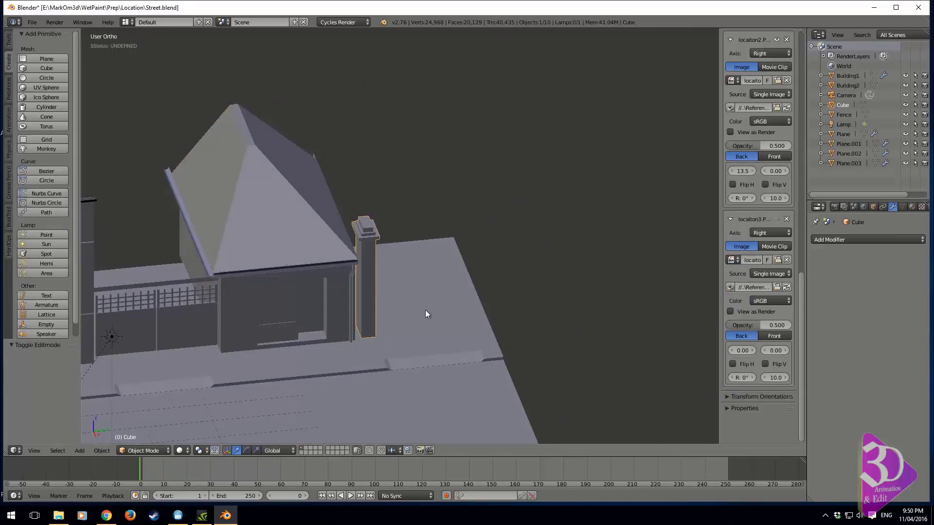
pyautogui.hotkey('shift', 'd')
pyautogui.press('y')
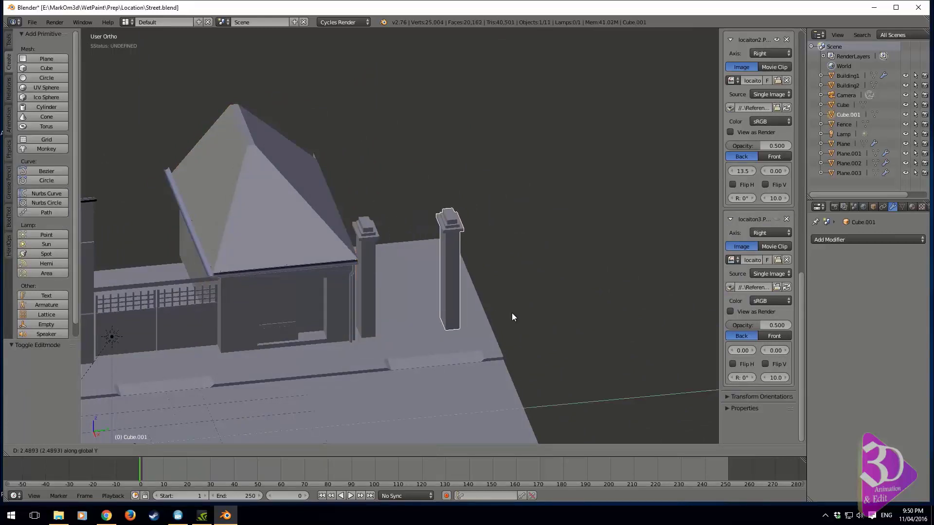
pyautogui.rightClick(506, 317)
pyautogui.hotkey('ctrl', 'z')
pyautogui.rightClick(372, 296)
pyautogui.press('Tab')
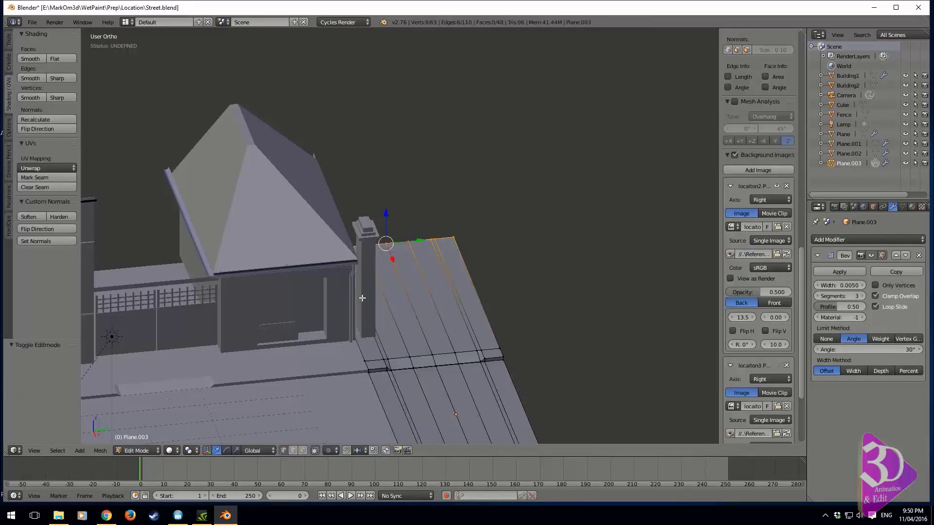
pyautogui.press('Tab')
# Duplicate the pillar mesh within the same object and place the copy 3.327 along Y as the second gate pillar.
pyautogui.rightClick(366, 288)
pyautogui.press('Tab')
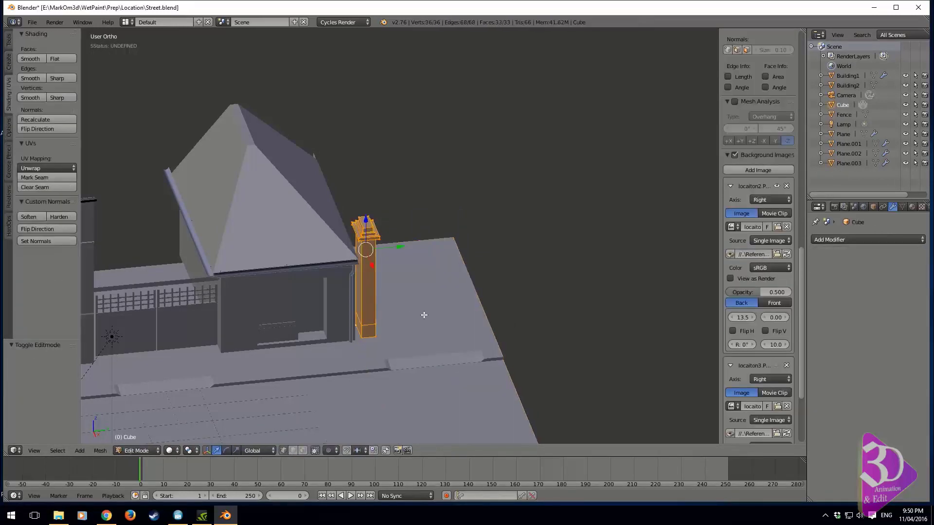
pyautogui.hotkey('shift', 'd')
pyautogui.press('y')
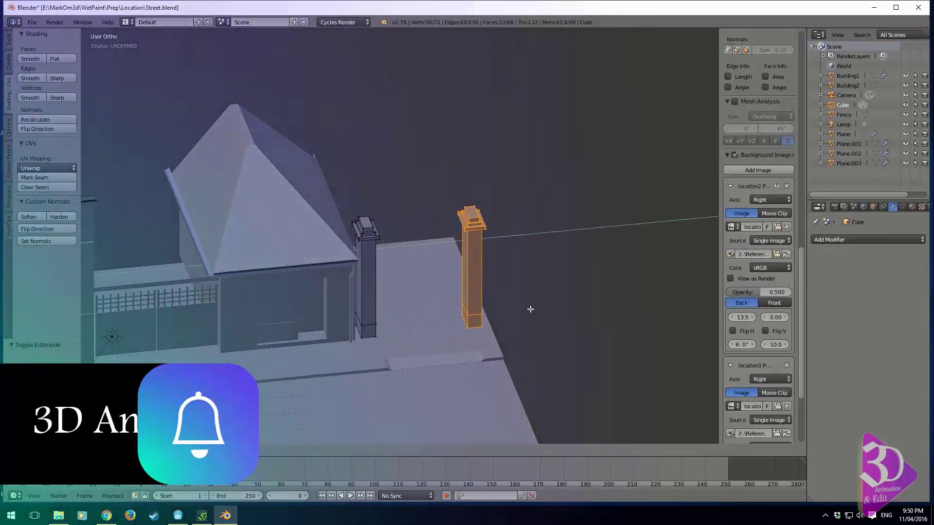
pyautogui.click(536, 309)
# Examine the gate beside the small house in the reference photo against the two pillars in the right orthographic view.
pyautogui.moveTo(535, 310); pyautogui.dragTo(505, 308, button='middle')
pyautogui.press('KP_1')
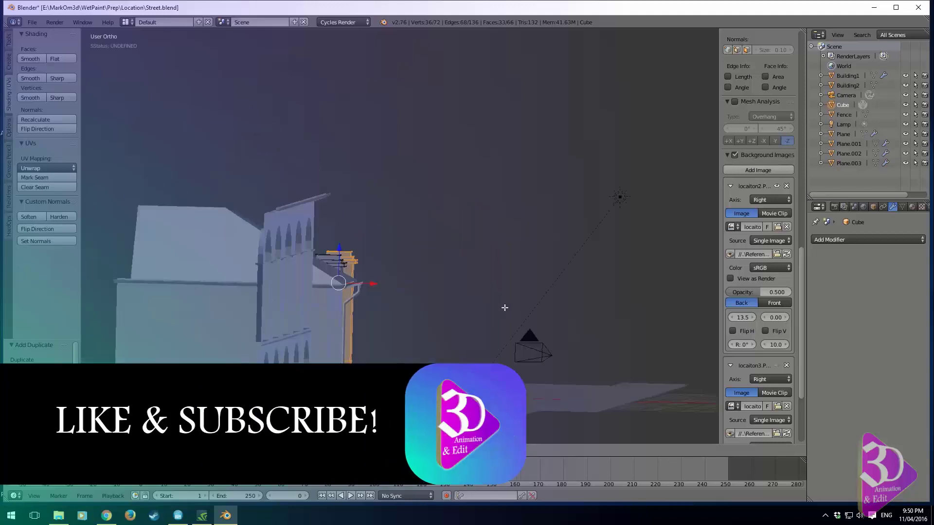
pyautogui.scroll(5, 480, 263)
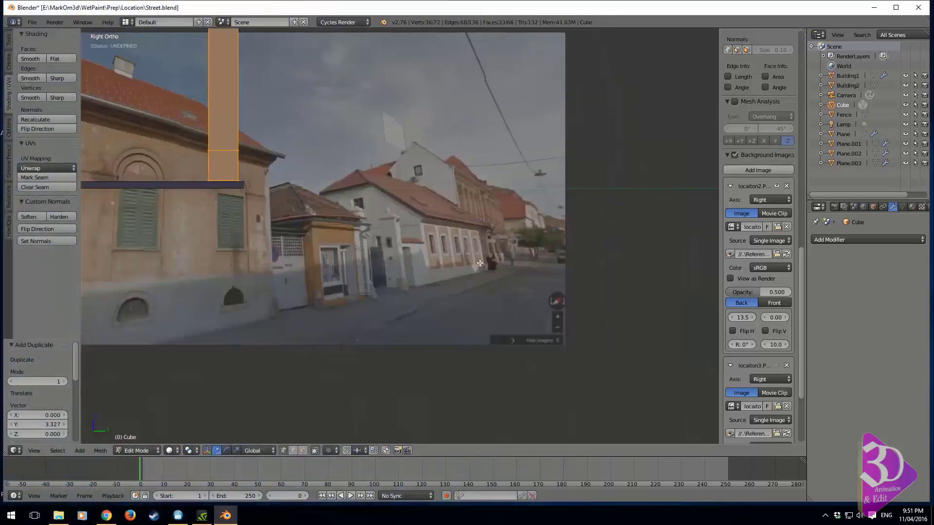
pyautogui.scroll(2, 480, 263)
pyautogui.keyDown('shift'); pyautogui.moveTo(263, 192); pyautogui.dragTo(423, 379, button='middle'); pyautogui.keyUp('shift')
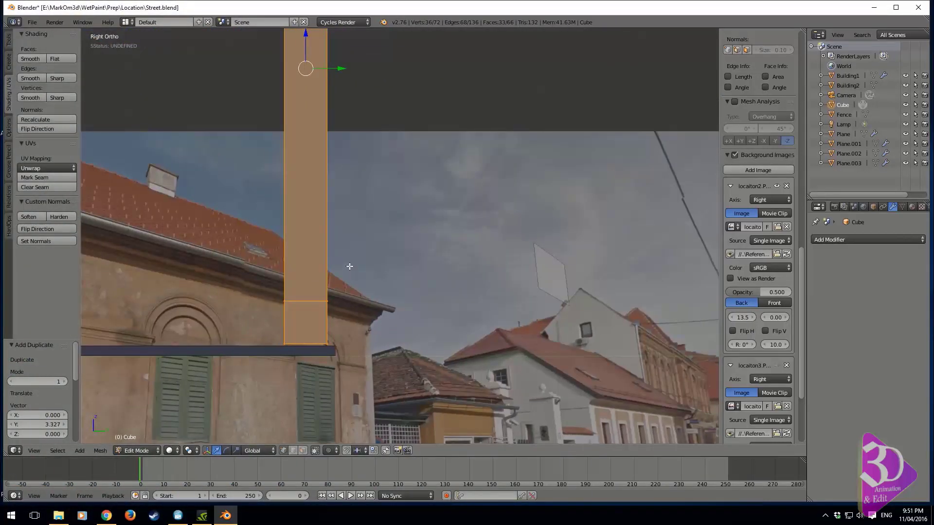
pyautogui.keyDown('shift'); pyautogui.moveTo(361, 242); pyautogui.dragTo(362, 278, button='middle'); pyautogui.keyUp('shift')
pyautogui.keyDown('shift'); pyautogui.moveTo(476, 333); pyautogui.dragTo(403, 167, button='middle'); pyautogui.keyUp('shift')
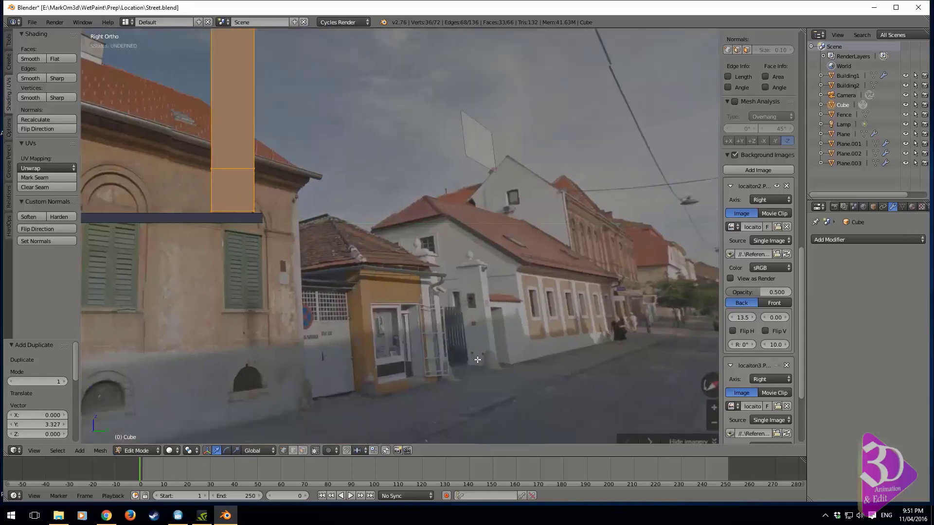
pyautogui.keyDown('shift'); pyautogui.moveTo(290, 200); pyautogui.dragTo(320, 285, button='middle'); pyautogui.keyUp('shift')
pyautogui.keyDown('shift'); pyautogui.moveTo(261, 164); pyautogui.dragTo(714, 310, button='middle'); pyautogui.keyUp('shift')
pyautogui.scroll(-3, 317, 281)
pyautogui.press('Tab')
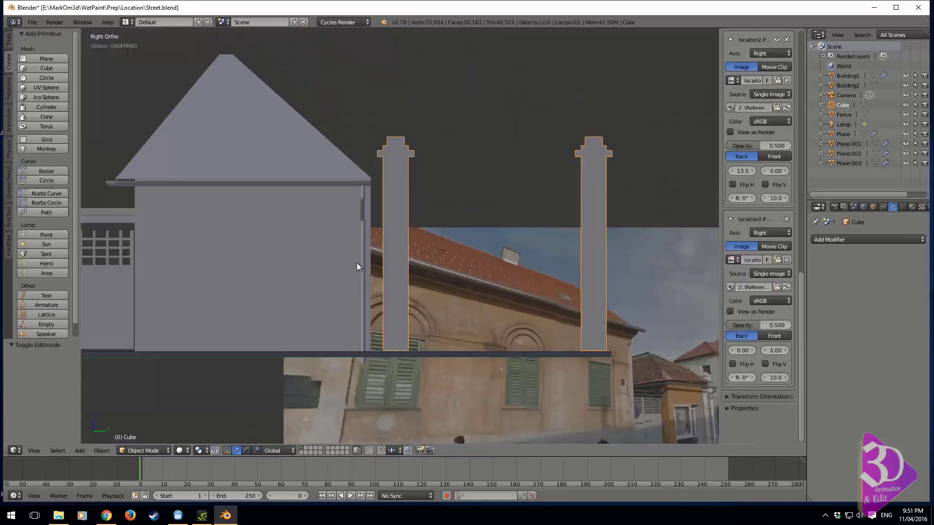
# Select the whole pillar beside the small house and move it -0.163 along Y, closer to the house.
pyautogui.press('z')
pyautogui.press('z')
pyautogui.press('Tab')
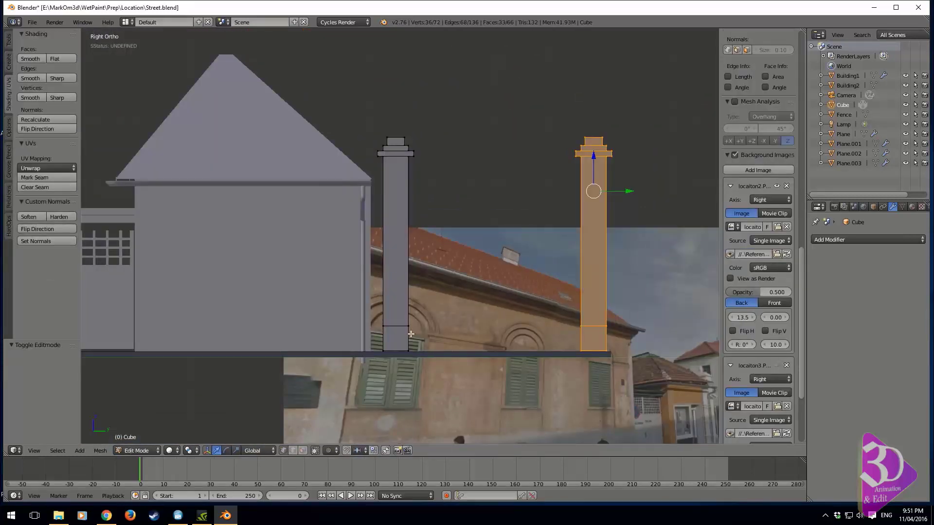
pyautogui.rightClick(412, 332)
pyautogui.press('a')
pyautogui.press('a')
pyautogui.rightClick(415, 328)
pyautogui.press('z')
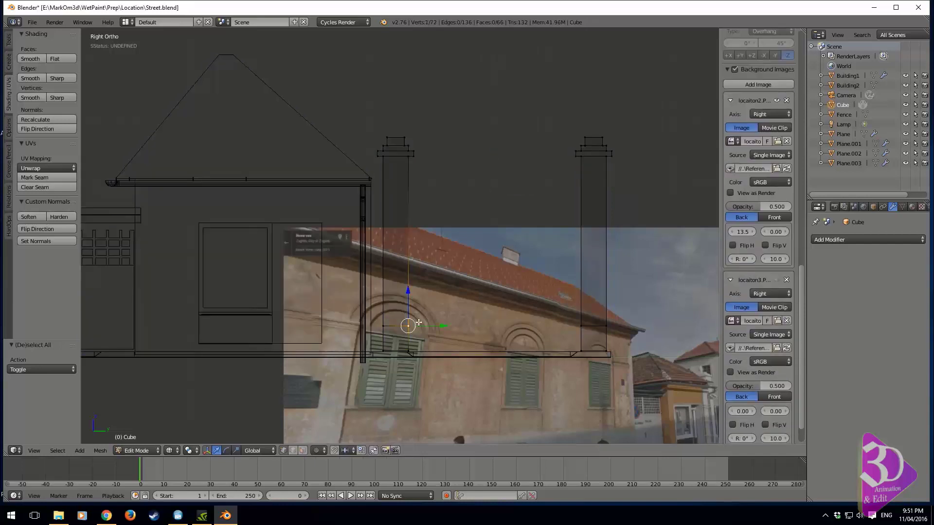
pyautogui.hotkey('ctrl', 'l')
pyautogui.press('g')
pyautogui.press('y')
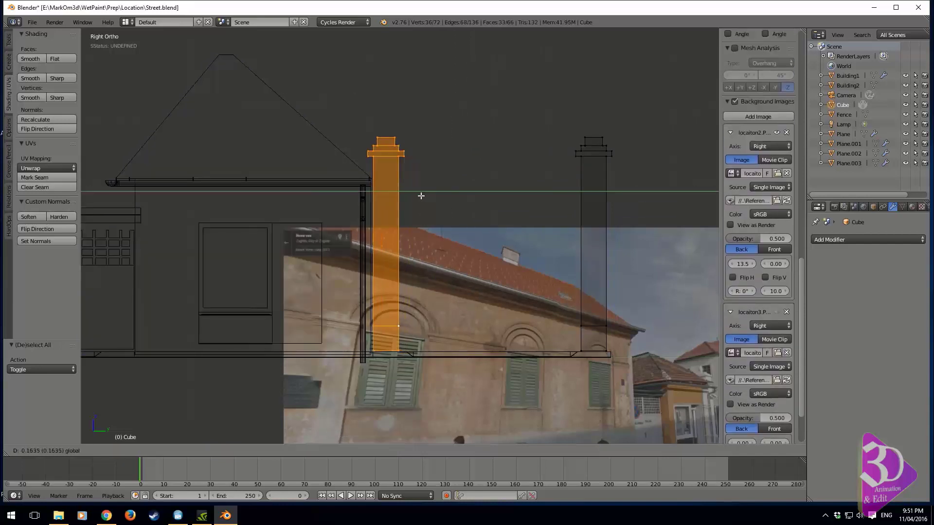
pyautogui.click(421, 196)
# Add two horizontal loop cuts across the upper shaft of the far gate pillar to outline a band.
pyautogui.moveTo(420, 245); pyautogui.dragTo(402, 327, button='middle')
pyautogui.press('KP_3')
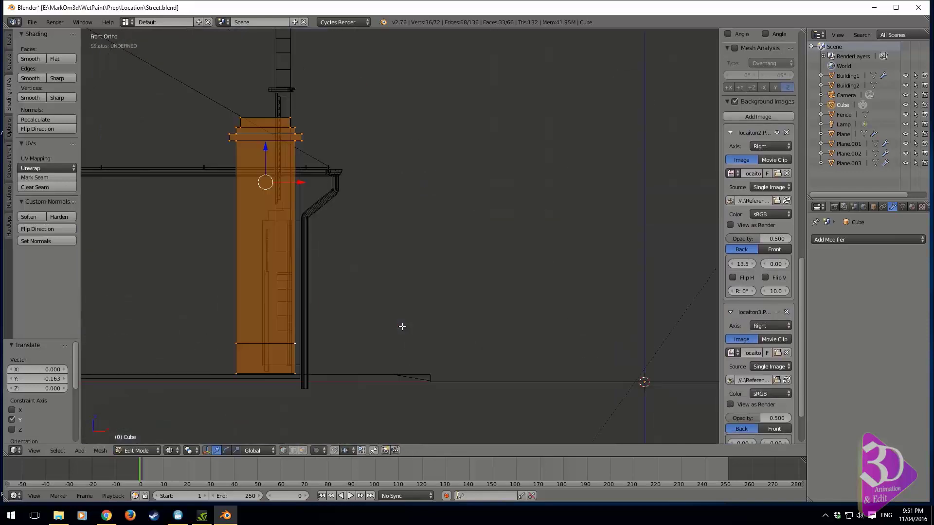
pyautogui.hotkey('ctrl', 'r')
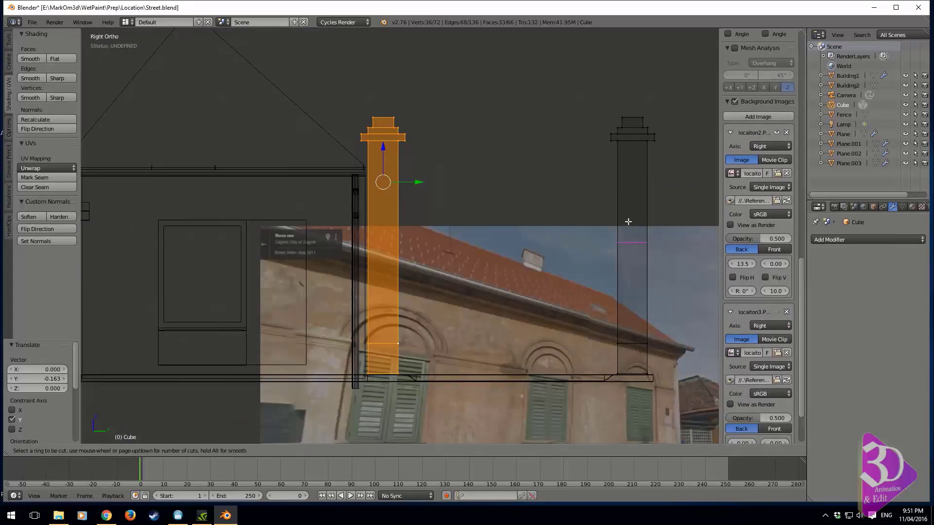
pyautogui.click(626, 223)
pyautogui.click(638, 201)
pyautogui.keyDown('shift'); pyautogui.moveTo(635, 232); pyautogui.dragTo(428, 216, button='middle'); pyautogui.keyUp('shift')
pyautogui.keyDown('shift'); pyautogui.moveTo(508, 319); pyautogui.dragTo(442, 242, button='middle'); pyautogui.keyUp('shift')
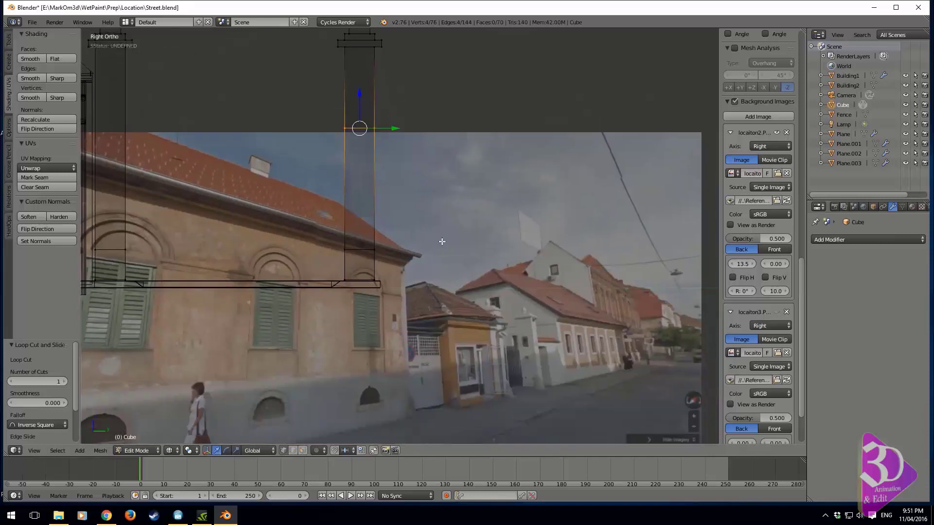
pyautogui.keyDown('shift'); pyautogui.moveTo(328, 90); pyautogui.dragTo(340, 187, button='middle'); pyautogui.keyUp('shift')
pyautogui.hotkey('ctrl', 'r')
pyautogui.click(372, 212)
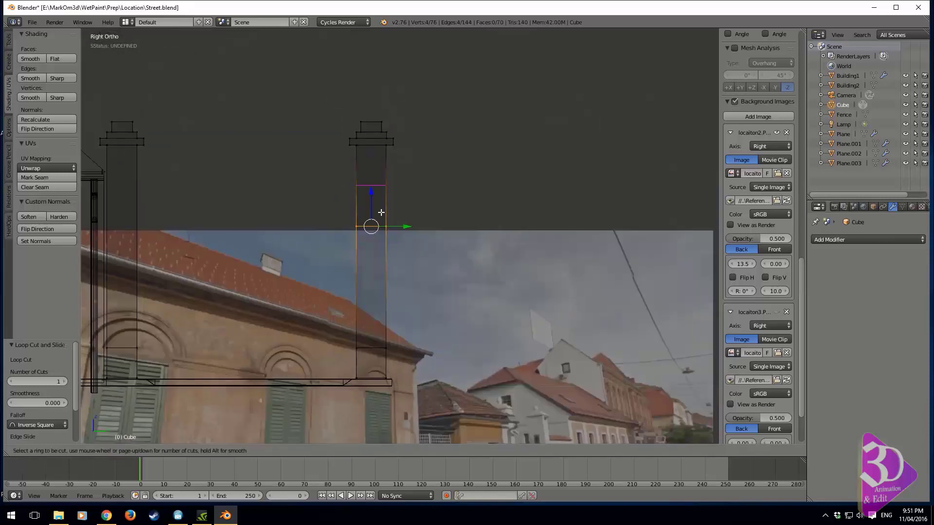
pyautogui.click(380, 226)
# Select the band's face on the far pillar's outer side and extrude it 2.139 along Y as a beam.
pyautogui.moveTo(380, 226); pyautogui.dragTo(384, 400, button='middle')
pyautogui.press('a')
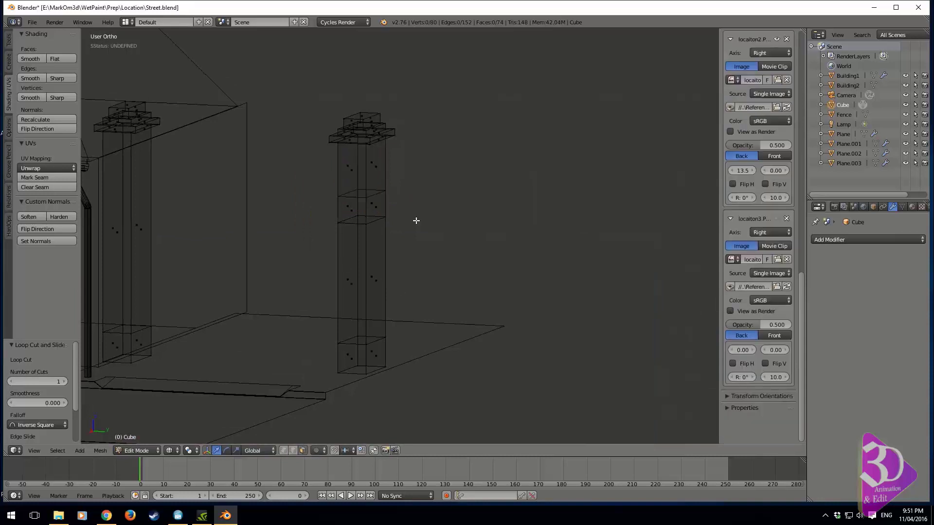
pyautogui.rightClick(375, 206)
pyautogui.press('KP_3')
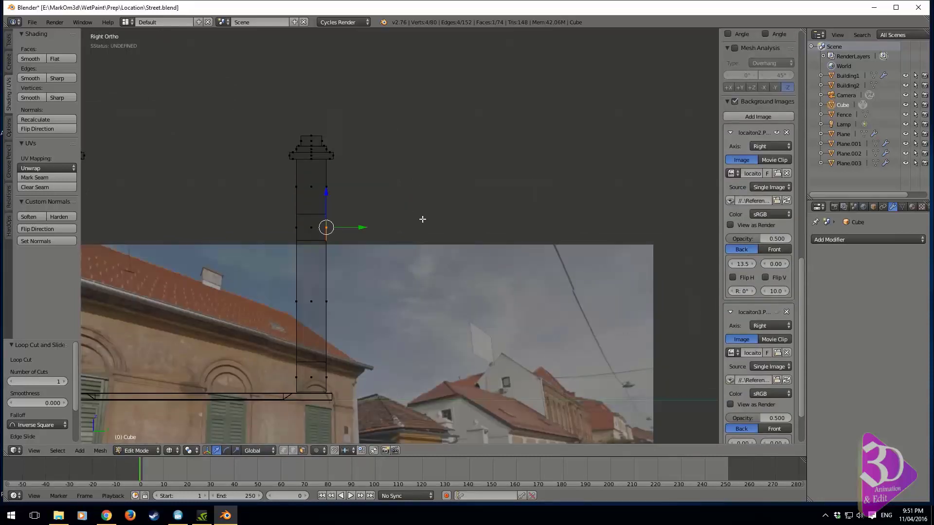
pyautogui.press('e')
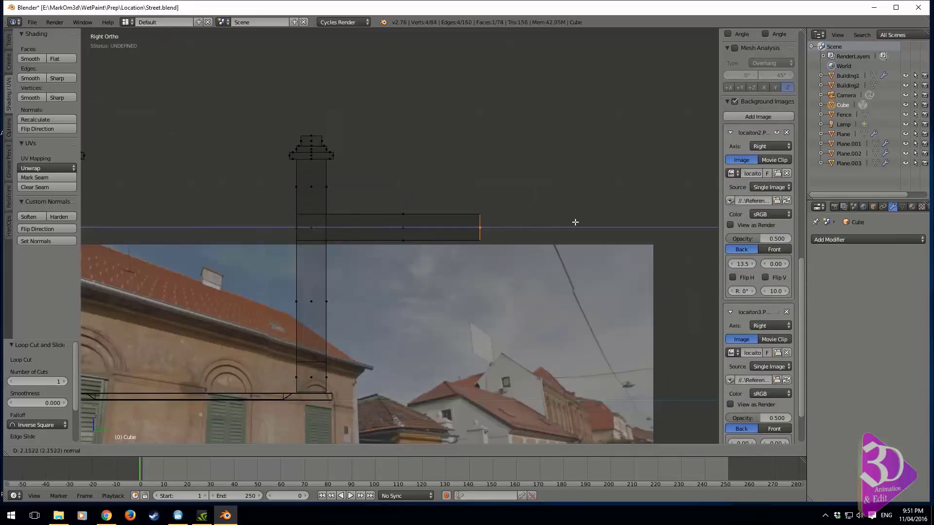
pyautogui.click(575, 223)
# Add a vertical loop cut to the beam, slid toward its free end.
pyautogui.keyDown('shift'); pyautogui.moveTo(442, 234); pyautogui.dragTo(461, 217, button='middle'); pyautogui.keyUp('shift')
pyautogui.hotkey('ctrl', 'r')
pyautogui.click(431, 228)
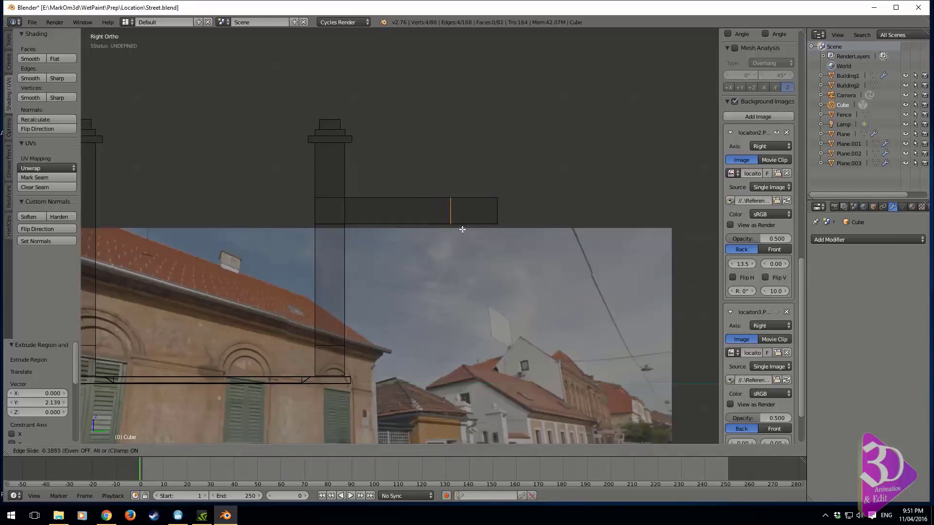
pyautogui.click(462, 229)
# Box-select the vertices at the beam's free end and move them 0.892 along Y to lengthen it.
pyautogui.keyDown('shift'); pyautogui.moveTo(474, 225); pyautogui.dragTo(484, 280, button='middle'); pyautogui.keyUp('shift')
pyautogui.press('z')
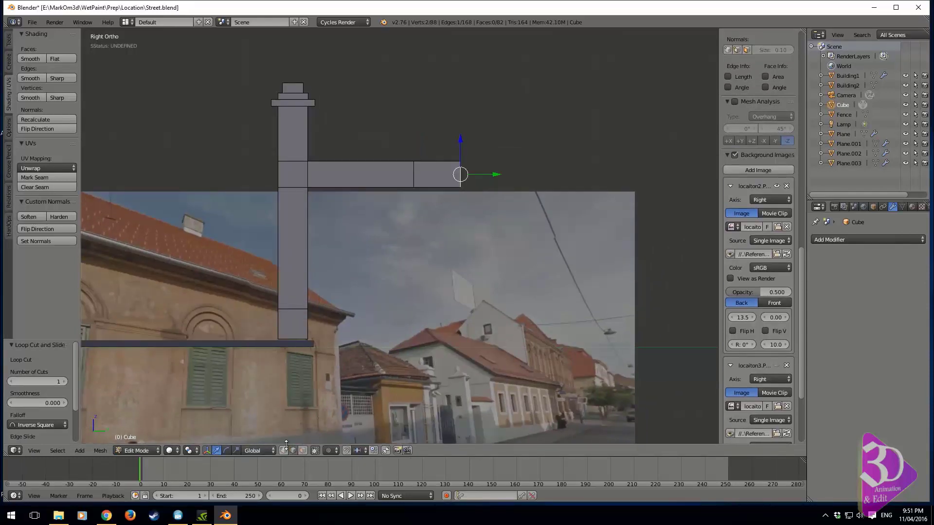
pyautogui.rightClick(457, 182)
pyautogui.press('z')
pyautogui.press('b')
pyautogui.moveTo(498, 139); pyautogui.dragTo(442, 218)
pyautogui.moveTo(500, 174); pyautogui.dragTo(377, 223)
# Extrude the underside of the beam's outer segment 2.193 down to the ground and delete the resulting bottom face.
pyautogui.press('b')
pyautogui.press('e')
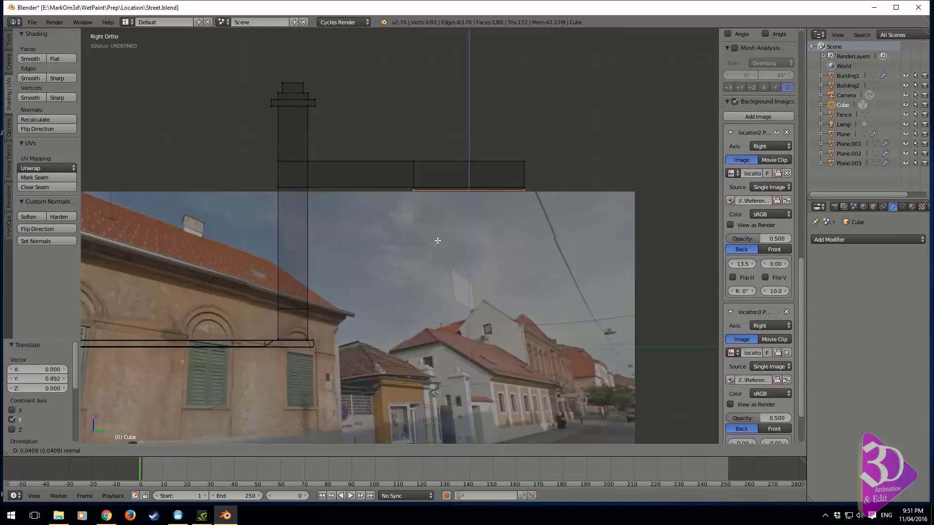
pyautogui.click(425, 394)
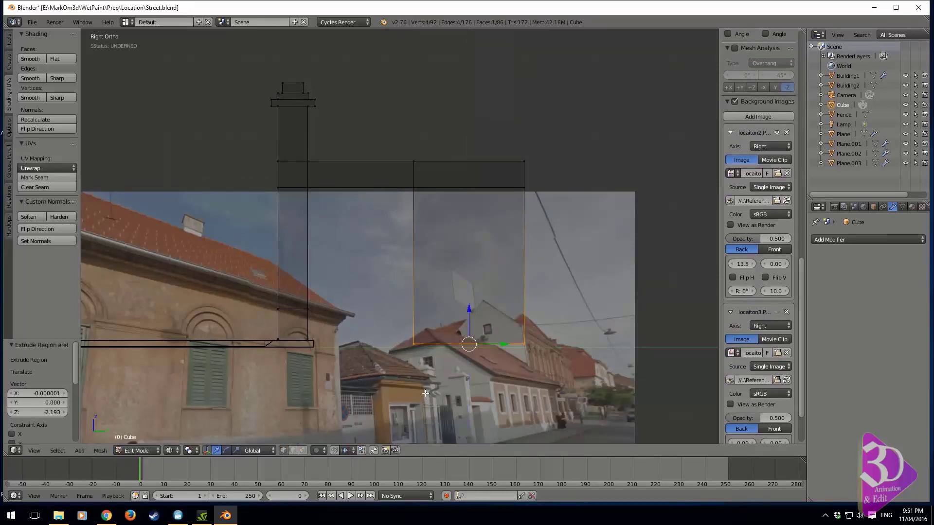
pyautogui.press('x')
pyautogui.click(427, 391)
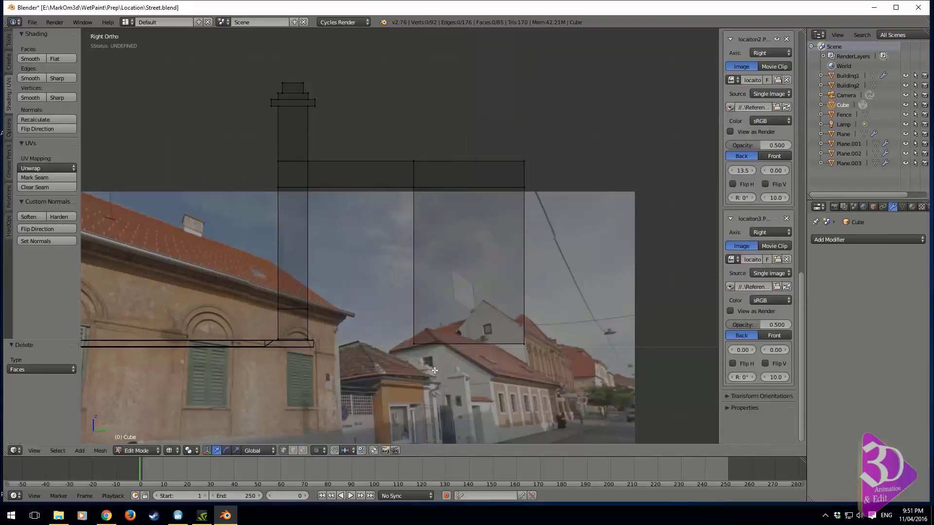
# Leave mesh editing and duplicate the last ground plane, placing the copy 8.000 along Y.
pyautogui.moveTo(331, 292); pyautogui.dragTo(325, 331, button='middle')
pyautogui.press('Tab')
pyautogui.scroll(-5, 325, 330)
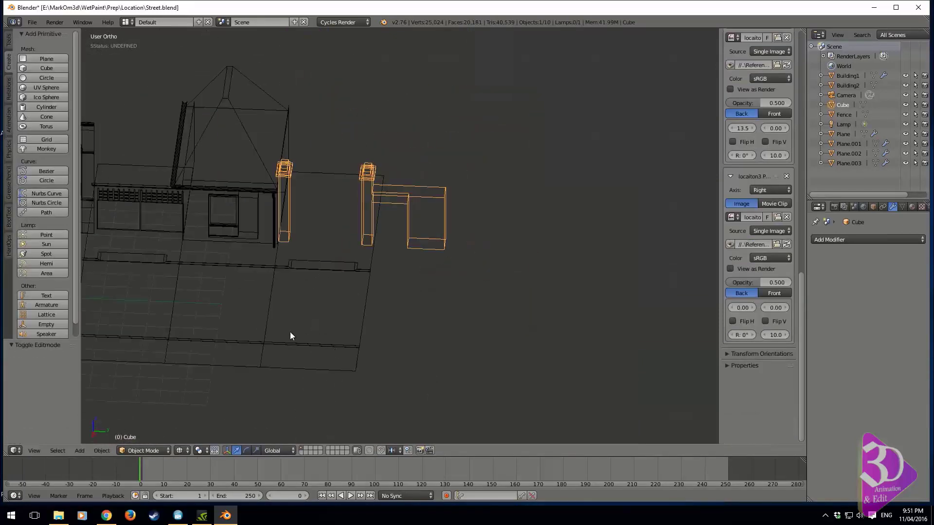
pyautogui.rightClick(230, 265)
pyautogui.hotkey('shift', 'd')
pyautogui.press('y')
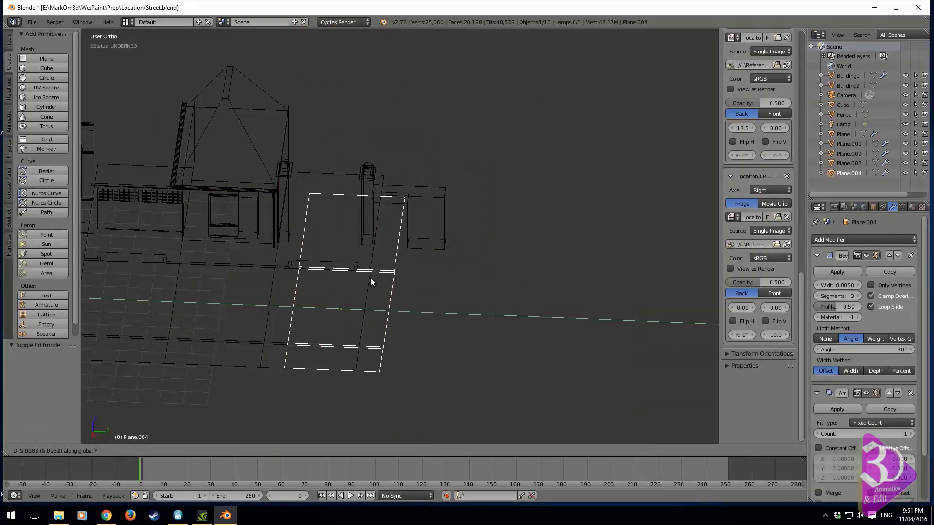
pyautogui.click(428, 285)
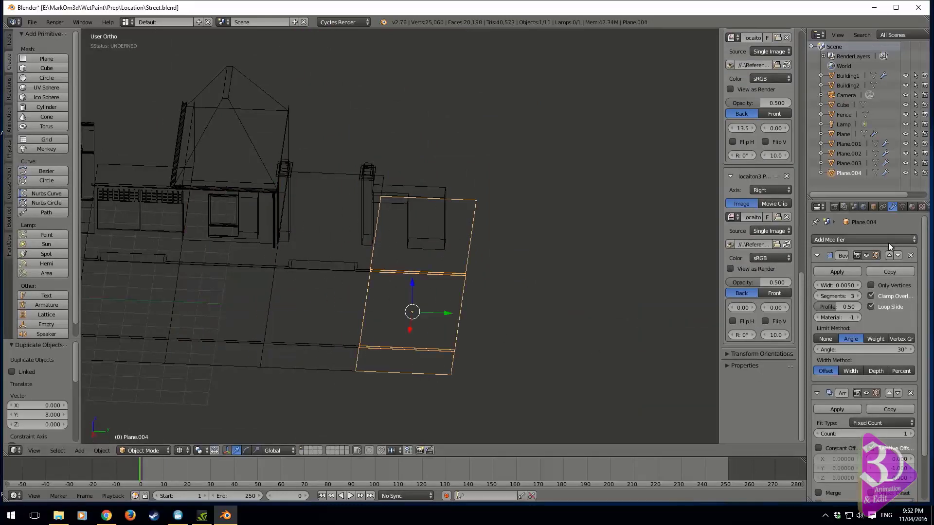
# Reverse the duplicated ground's Array offset so its copies run away from the buildings, and set the count to 5.
pyautogui.click(911, 434)
pyautogui.click(903, 434)
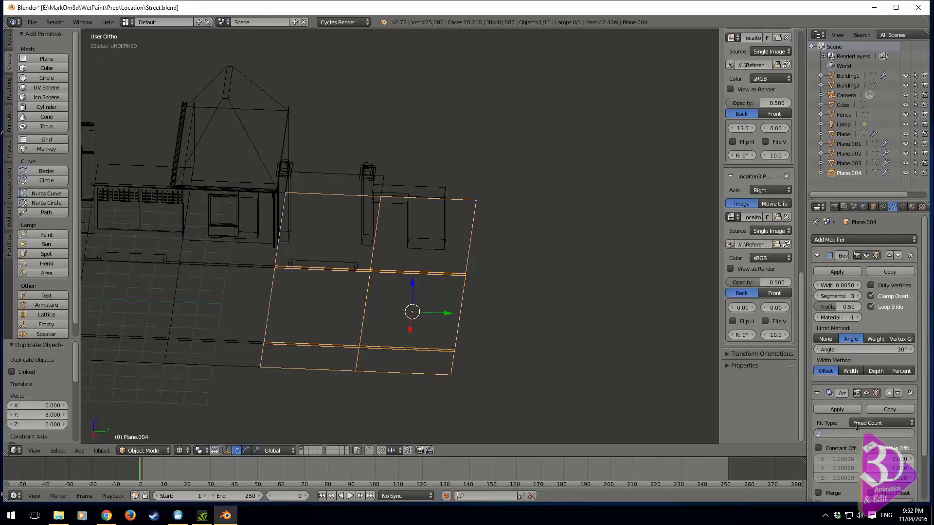
pyautogui.press('Return')
pyautogui.press('Return')
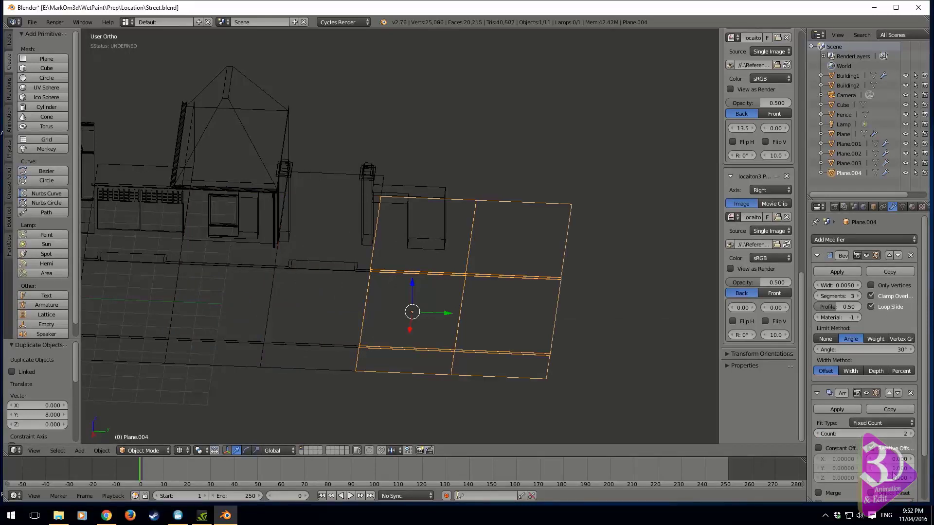
pyautogui.click(911, 434)
# Examine the extended street through the camera and compare the wall section with the reference photo in the right orthographic view.
pyautogui.moveTo(498, 299)
pyautogui.mouseDown(button='middle')
pyautogui.moveTo(527, 279)
pyautogui.moveTo(477, 267)
pyautogui.moveTo(486, 276)
pyautogui.mouseUp(button='middle')
pyautogui.press('z')
pyautogui.scroll(2, 501, 280)
pyautogui.moveTo(487, 276)
pyautogui.keyDown('shift'); pyautogui.mouseDown(button='middle')
pyautogui.moveTo(437, 311)
pyautogui.moveTo(327, 348)
pyautogui.moveTo(511, 330)
pyautogui.mouseUp(button='middle'); pyautogui.keyUp('shift')
pyautogui.press('KP_0')
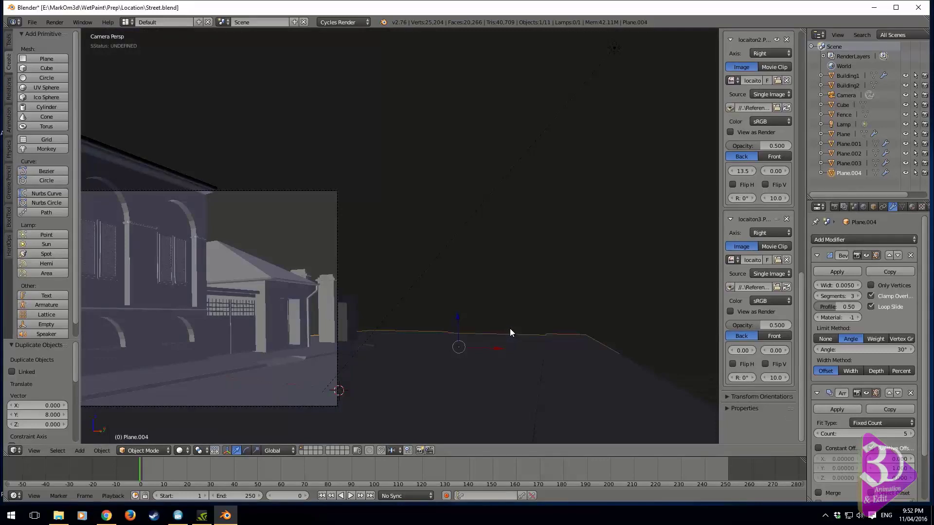
pyautogui.keyDown('shift'); pyautogui.moveTo(323, 312); pyautogui.dragTo(448, 354, button='middle'); pyautogui.keyUp('shift')
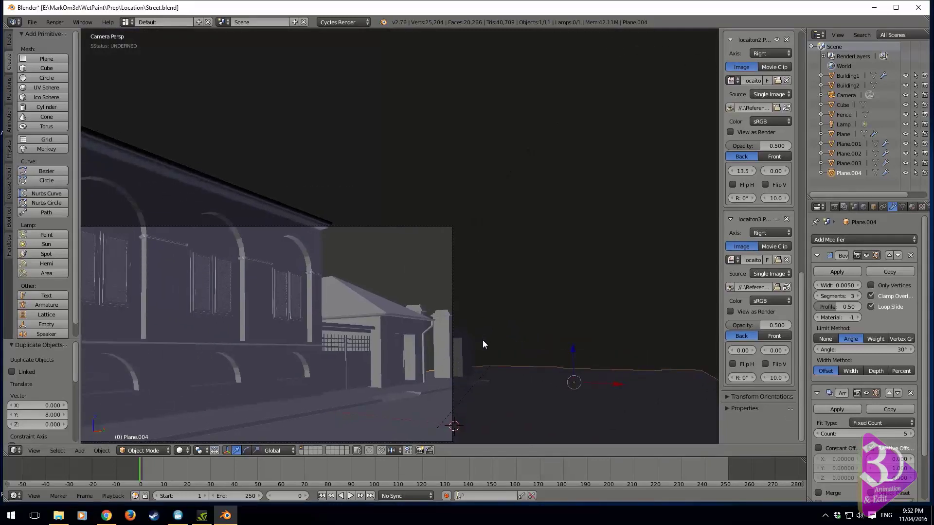
pyautogui.press('KP_3')
pyautogui.scroll(2, 408, 311)
pyautogui.keyDown('shift'); pyautogui.moveTo(408, 310); pyautogui.dragTo(401, 219, button='middle'); pyautogui.keyUp('shift')
pyautogui.scroll(5, 393, 197)
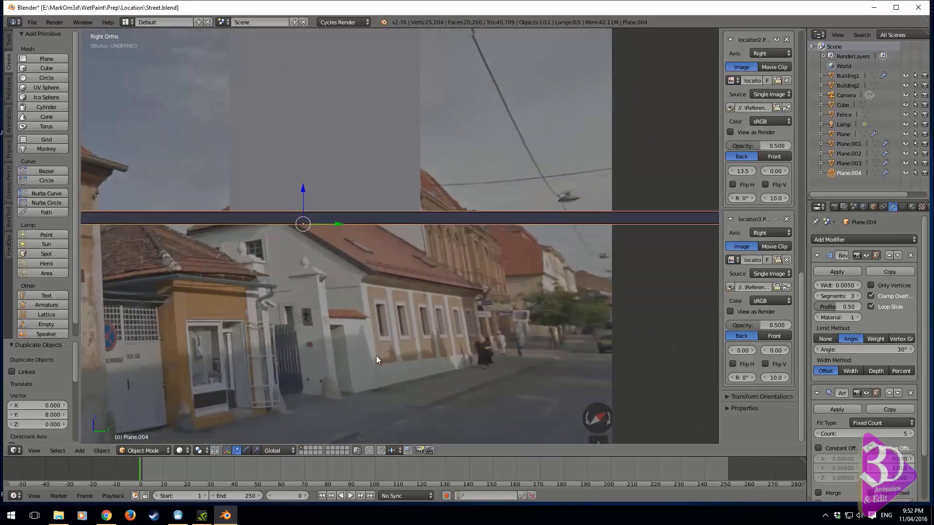
pyautogui.scroll(-4, 436, 154)
pyautogui.keyDown('shift'); pyautogui.moveTo(436, 153); pyautogui.dragTo(401, 241, button='middle'); pyautogui.keyUp('shift')
# Select the two end faces of the gate's side wall and extrude them 10.600 along Y into a long wall.
pyautogui.press('Tab')
pyautogui.press('Tab')
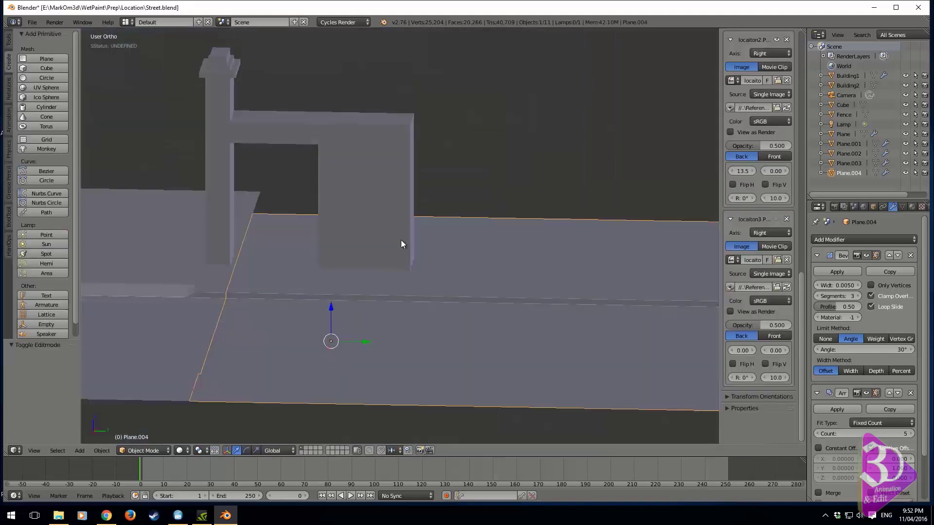
pyautogui.rightClick(401, 243)
pyautogui.press('Tab')
pyautogui.moveTo(462, 217); pyautogui.dragTo(334, 417, button='middle')
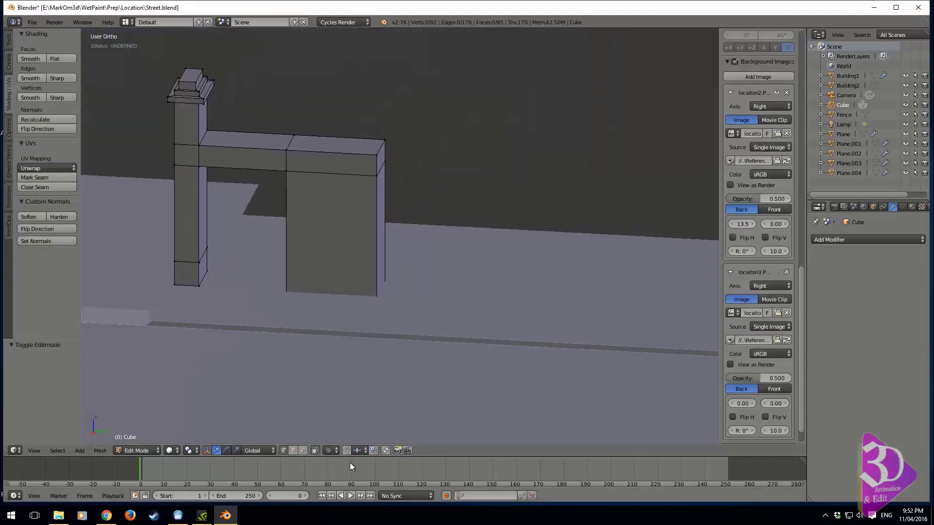
pyautogui.rightClick(384, 222)
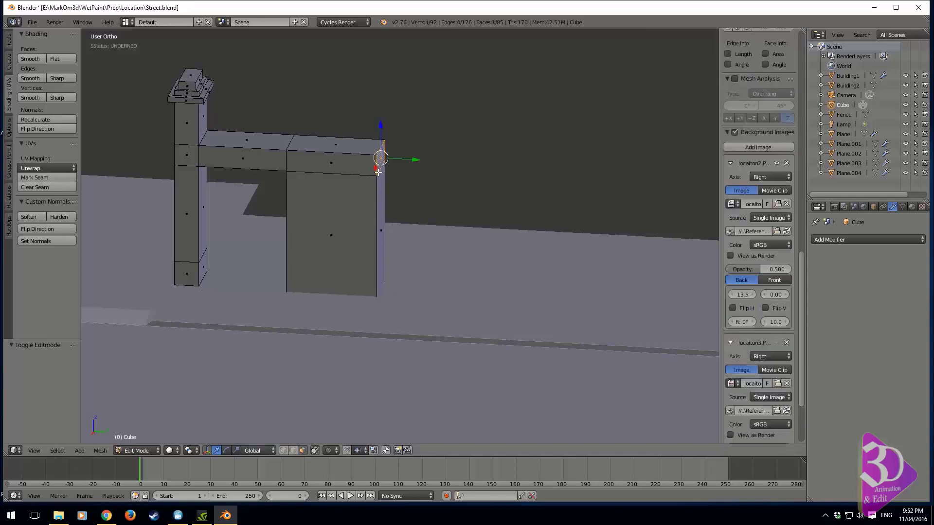
pyautogui.press('KP_3')
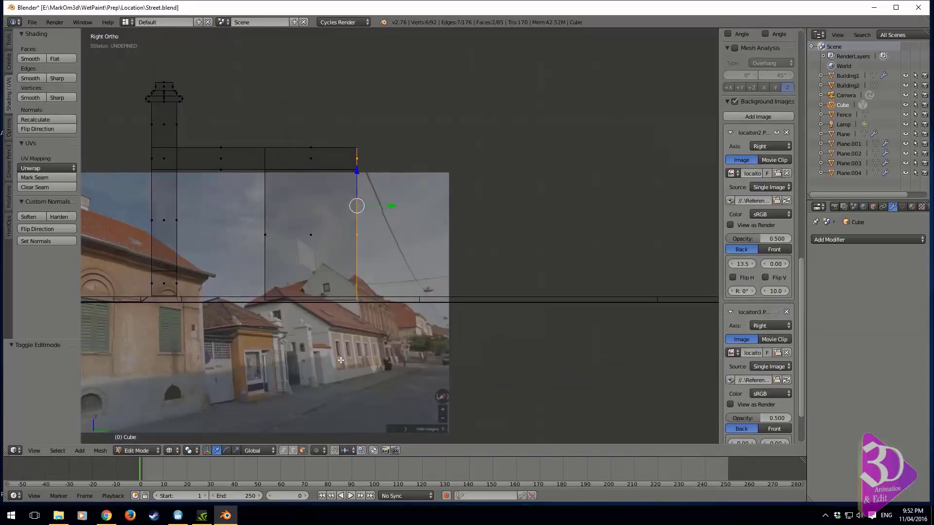
pyautogui.press('z')
pyautogui.keyDown('shift'); pyautogui.moveTo(402, 219); pyautogui.dragTo(296, 224, button='middle'); pyautogui.keyUp('shift')
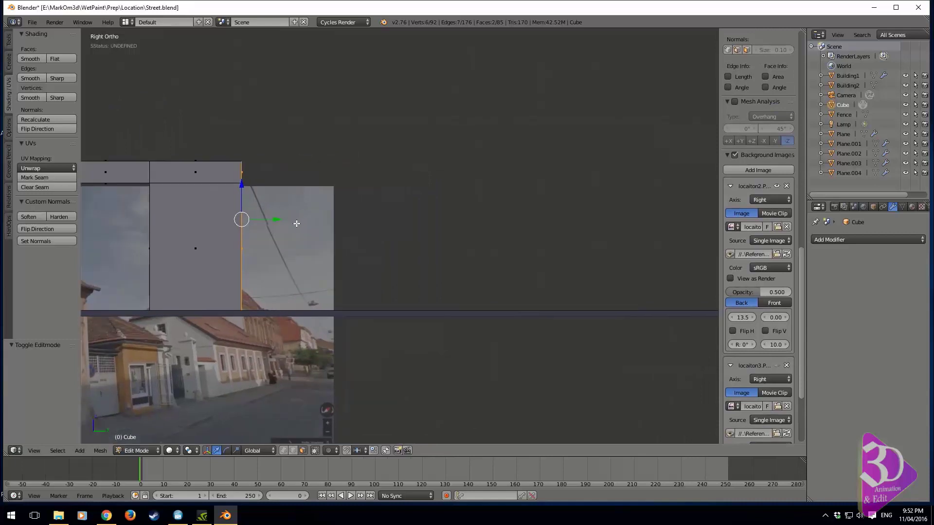
pyautogui.press('e')
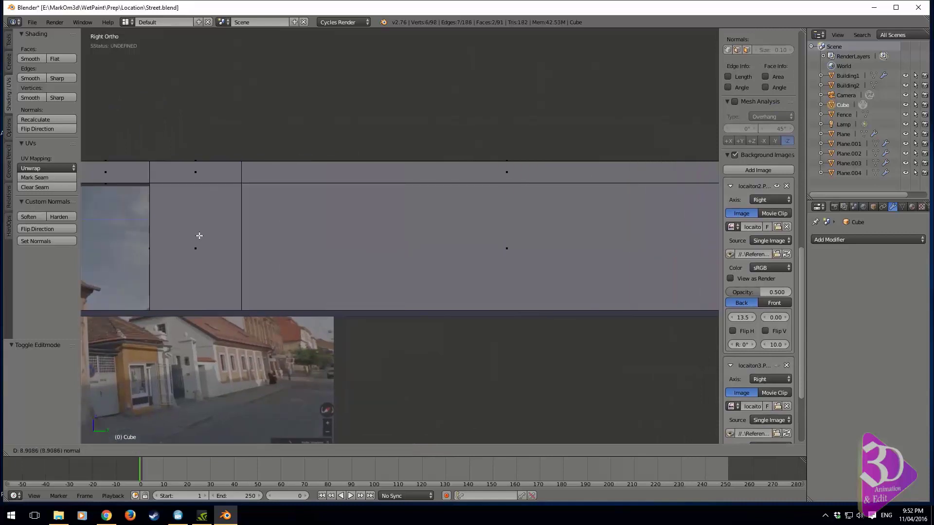
pyautogui.click(291, 238)
# Divide the long extruded wall with five evenly spaced vertical loop cuts.
pyautogui.scroll(-3, 434, 260)
pyautogui.hotkey('ctrl', 'r')
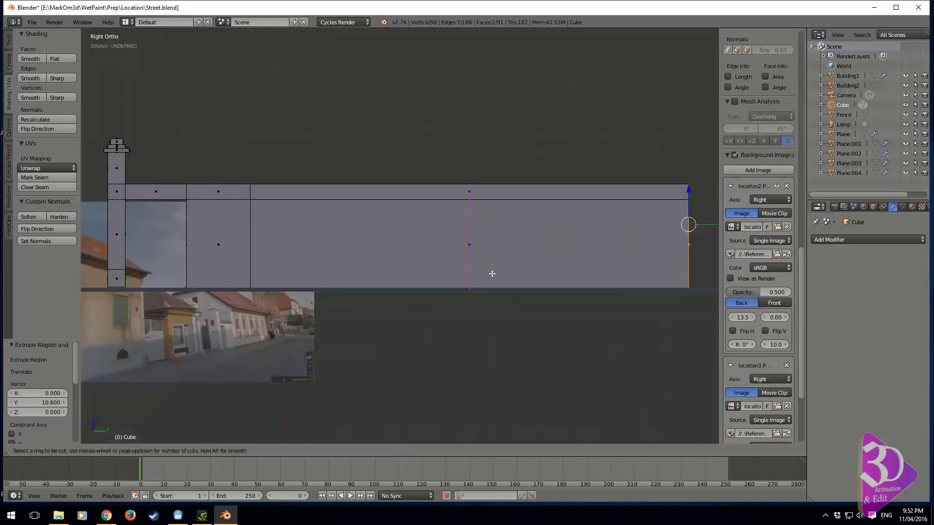
pyautogui.scroll(2, 491, 274)
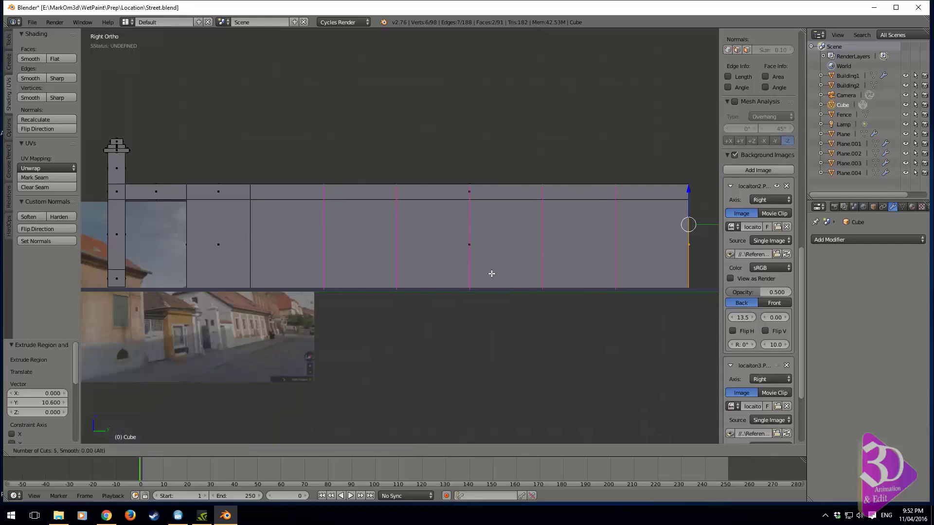
pyautogui.click(491, 272)
pyautogui.rightClick(410, 223)
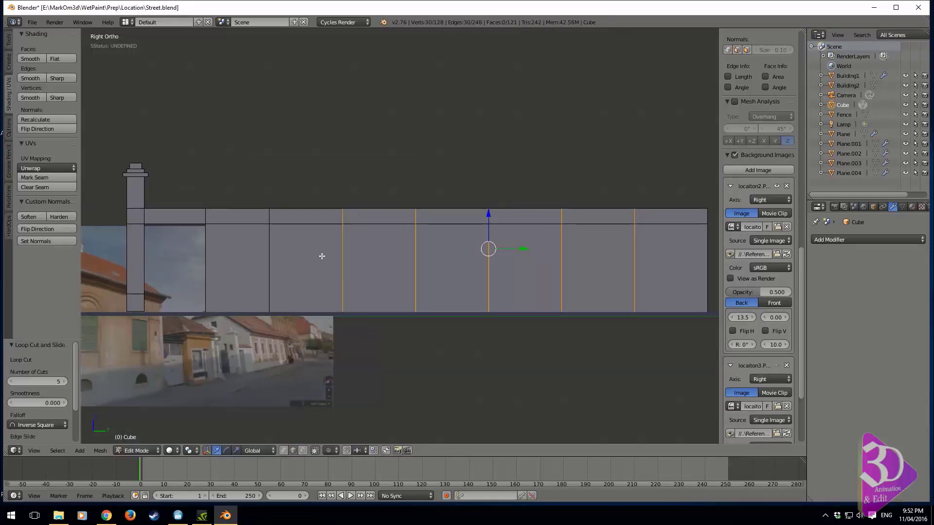
# Select the six top faces of the long wall beyond the doorway section and extrude them 1.200 upward along Z.
pyautogui.click(302, 451)
pyautogui.moveTo(328, 298); pyautogui.dragTo(329, 309, button='middle')
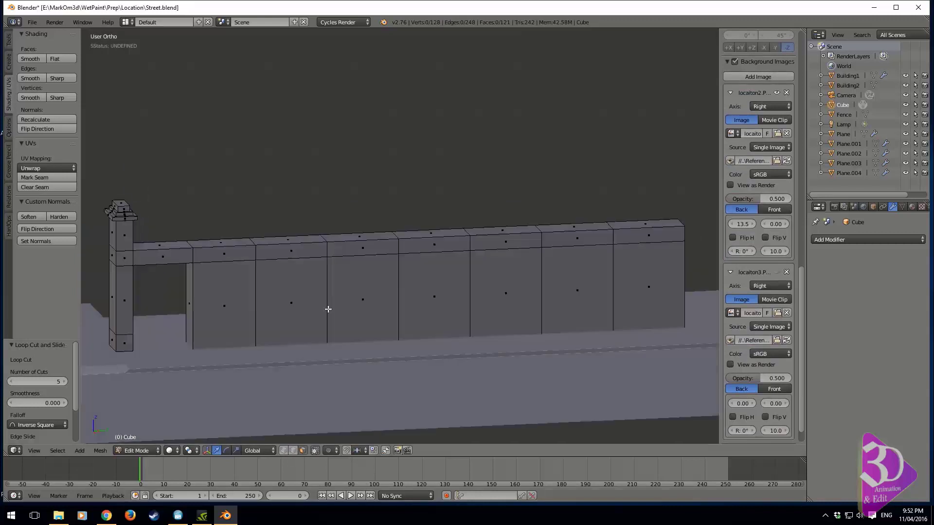
pyautogui.rightClick(289, 241)
pyautogui.keyDown('shift'); pyautogui.rightClick(360, 239); pyautogui.keyUp('shift')
pyautogui.keyDown('shift'); pyautogui.rightClick(506, 241); pyautogui.keyUp('shift')
pyautogui.keyDown('shift'); pyautogui.rightClick(434, 243); pyautogui.keyUp('shift')
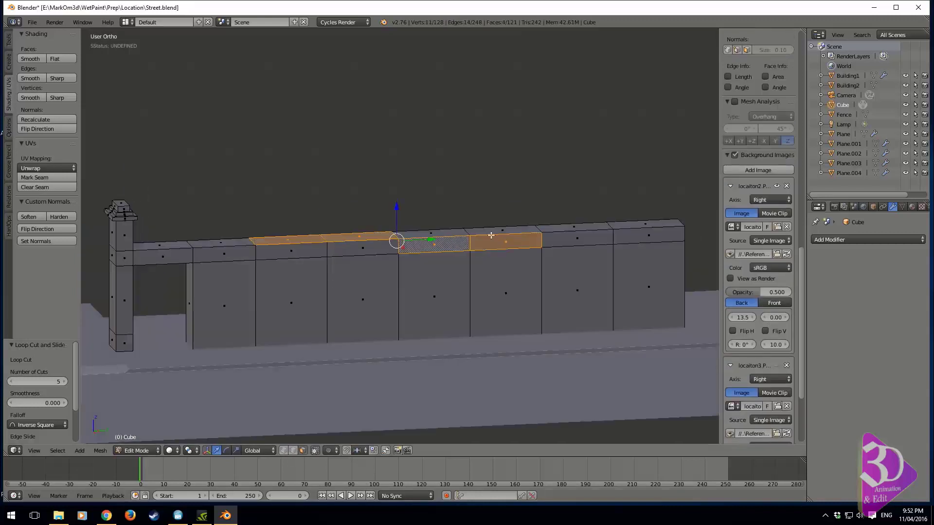
pyautogui.keyDown('shift'); pyautogui.rightClick(441, 234); pyautogui.keyUp('shift')
pyautogui.keyDown('shift'); pyautogui.rightClick(436, 244); pyautogui.keyUp('shift')
pyautogui.keyDown('shift'); pyautogui.rightClick(501, 246); pyautogui.keyUp('shift')
pyautogui.keyDown('shift'); pyautogui.rightClick(513, 231); pyautogui.keyUp('shift')
pyautogui.keyDown('shift'); pyautogui.rightClick(565, 225); pyautogui.keyUp('shift')
pyautogui.keyDown('shift'); pyautogui.rightClick(657, 224); pyautogui.keyUp('shift')
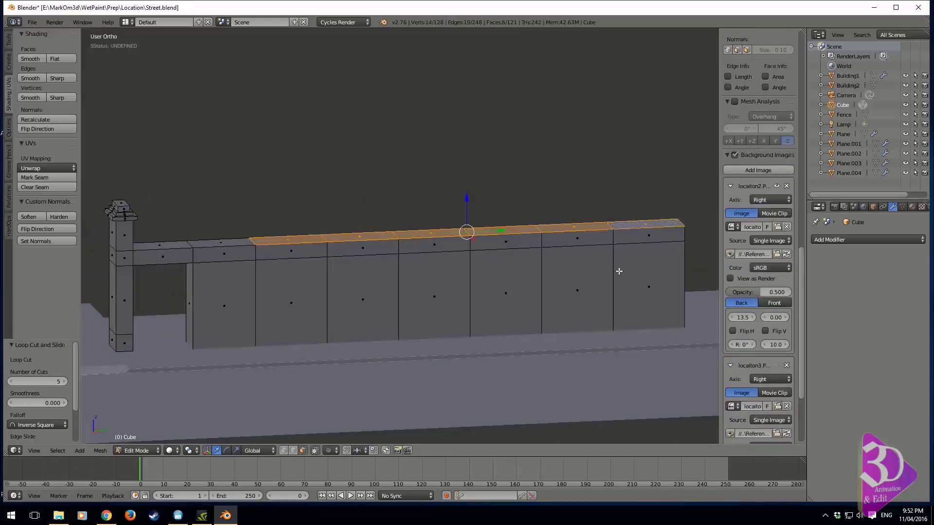
pyautogui.press('KP_3')
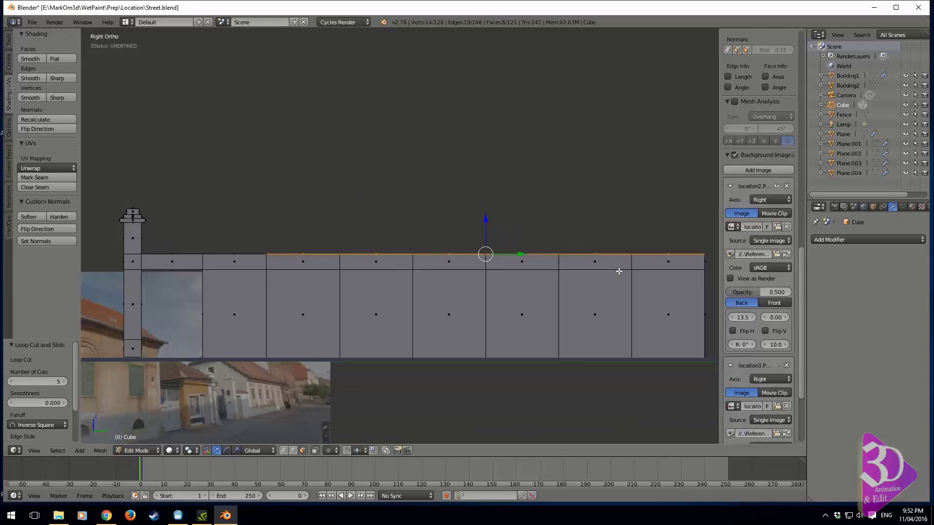
pyautogui.press('e')
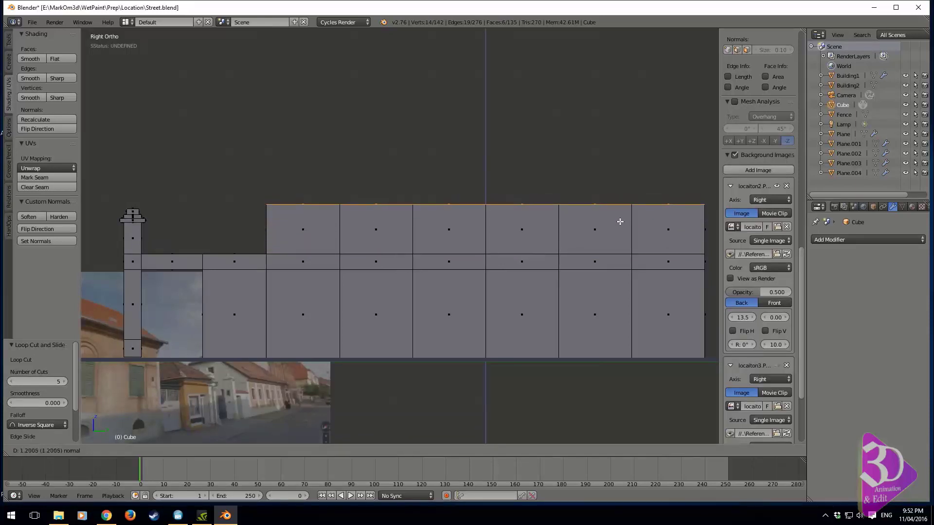
pyautogui.click(620, 221)
# Select all the rear faces of the raised long wall across its six divisions and three rows, and delete them.
pyautogui.moveTo(226, 258); pyautogui.dragTo(489, 270, button='middle')
pyautogui.rightClick(408, 243)
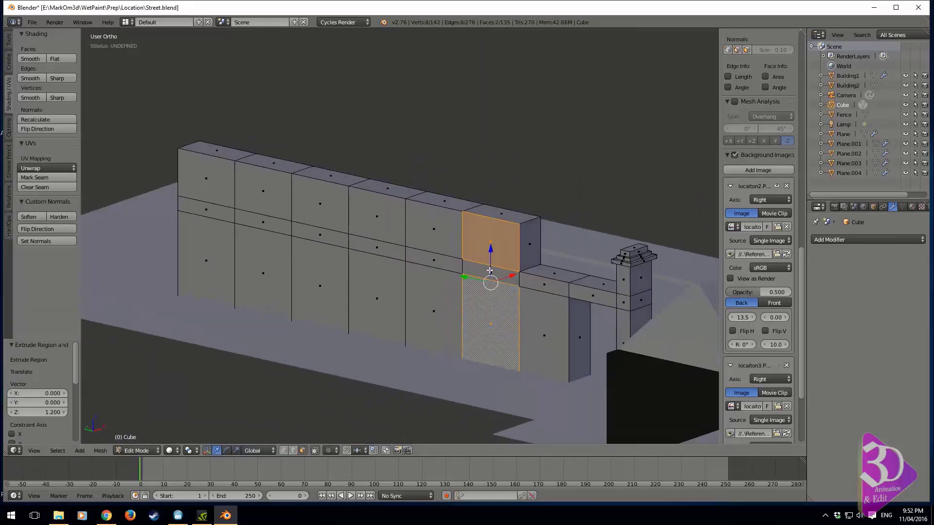
pyautogui.keyDown('shift'); pyautogui.click(484, 245); pyautogui.keyUp('shift')
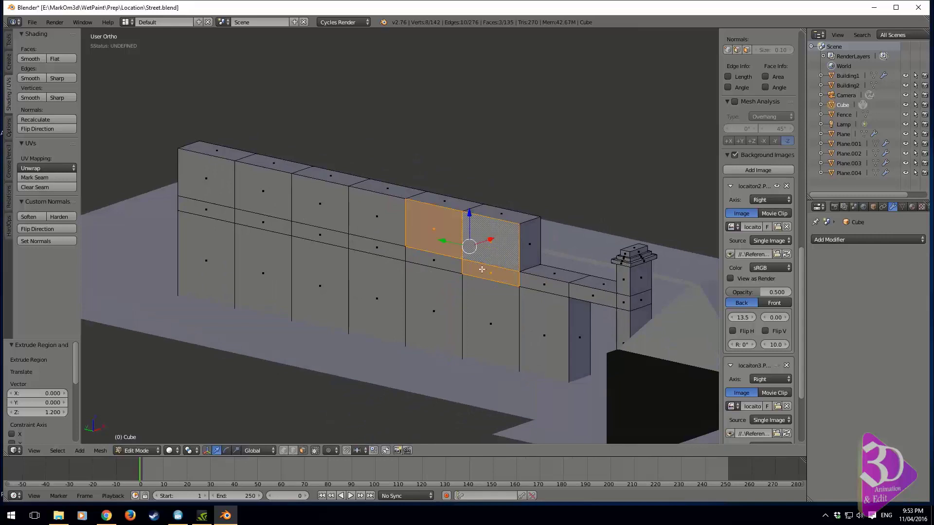
pyautogui.keyDown('shift'); pyautogui.click(486, 302); pyautogui.keyUp('shift')
pyautogui.keyDown('shift'); pyautogui.click(433, 312); pyautogui.keyUp('shift')
pyautogui.keyDown('shift'); pyautogui.click(433, 253); pyautogui.keyUp('shift')
pyautogui.keyDown('shift'); pyautogui.click(377, 297); pyautogui.keyUp('shift')
pyautogui.keyDown('shift'); pyautogui.click(393, 248); pyautogui.keyUp('shift')
pyautogui.keyDown('shift'); pyautogui.rightClick(377, 217); pyautogui.keyUp('shift')
pyautogui.keyDown('shift'); pyautogui.rightClick(320, 204); pyautogui.keyUp('shift')
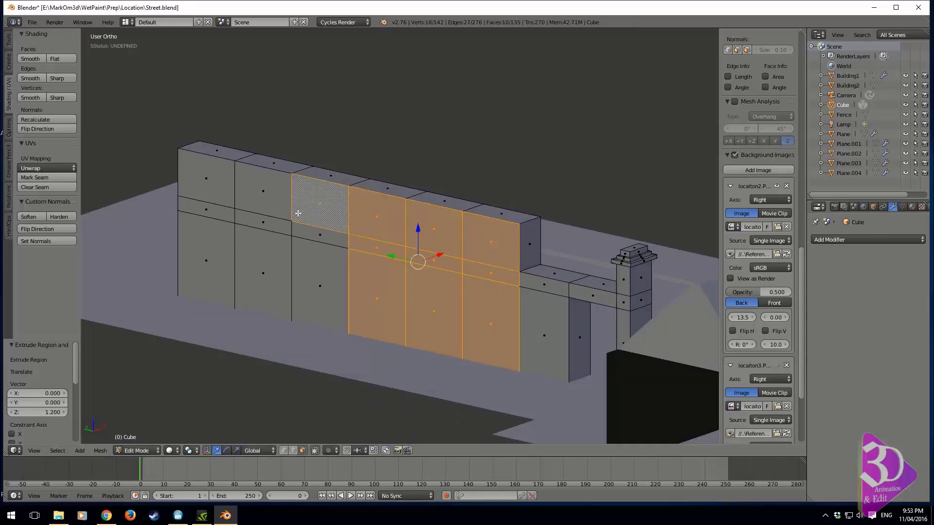
pyautogui.keyDown('shift'); pyautogui.rightClick(263, 192); pyautogui.keyUp('shift')
pyautogui.keyDown('shift'); pyautogui.rightClick(206, 179); pyautogui.keyUp('shift')
pyautogui.keyDown('shift'); pyautogui.rightClick(206, 260); pyautogui.keyUp('shift')
pyautogui.keyDown('shift'); pyautogui.rightClick(206, 209); pyautogui.keyUp('shift')
pyautogui.keyDown('shift'); pyautogui.rightClick(263, 222); pyautogui.keyUp('shift')
pyautogui.keyDown('shift'); pyautogui.rightClick(331, 247); pyautogui.keyUp('shift')
pyautogui.keyDown('shift'); pyautogui.rightClick(316, 280); pyautogui.keyUp('shift')
pyautogui.keyDown('shift'); pyautogui.rightClick(280, 289); pyautogui.keyUp('shift')
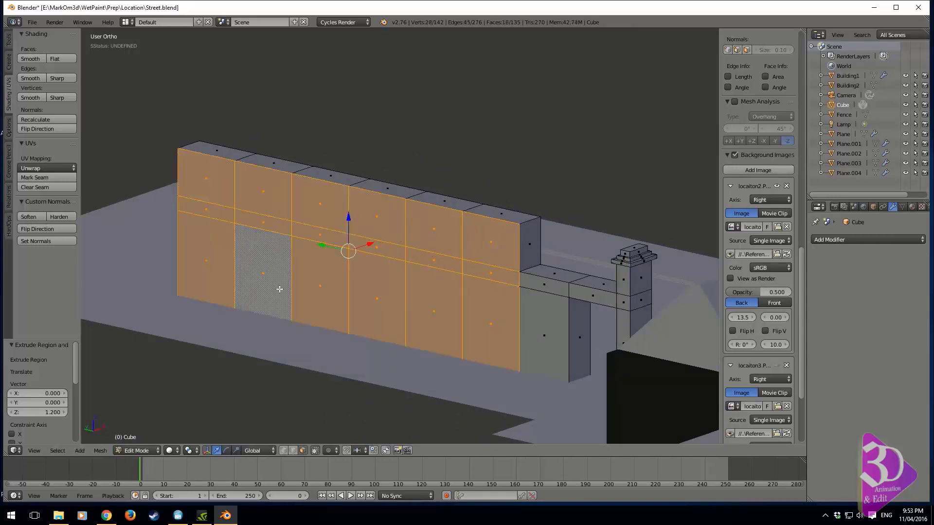
pyautogui.press('x')
pyautogui.click(391, 318)
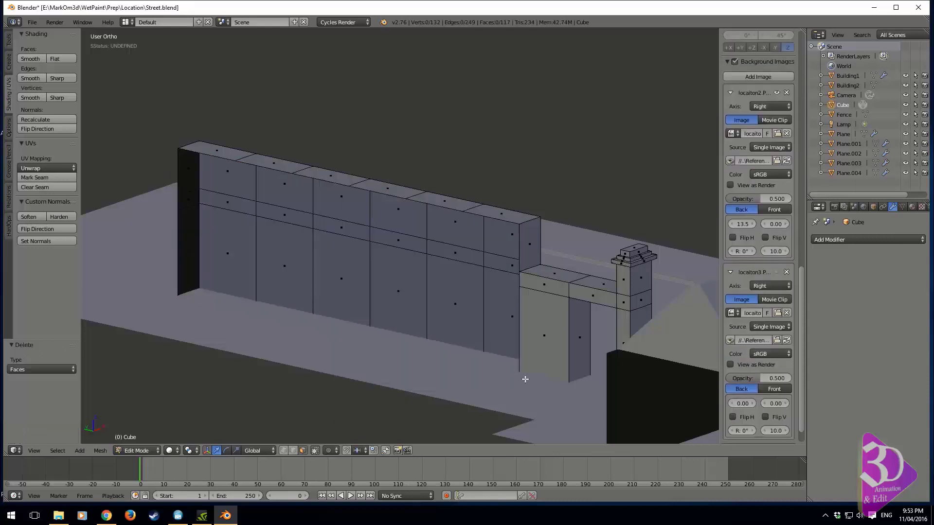
# Delete the six bottom faces and the three far-end faces of the long wall, selecting them in wireframe.
pyautogui.press('z')
pyautogui.rightClick(442, 351)
pyautogui.keyDown('shift'); pyautogui.rightClick(312, 311); pyautogui.keyUp('shift')
pyautogui.keyDown('shift'); pyautogui.rightClick(280, 293); pyautogui.keyUp('shift')
pyautogui.keyDown('shift'); pyautogui.rightClick(231, 273); pyautogui.keyUp('shift')
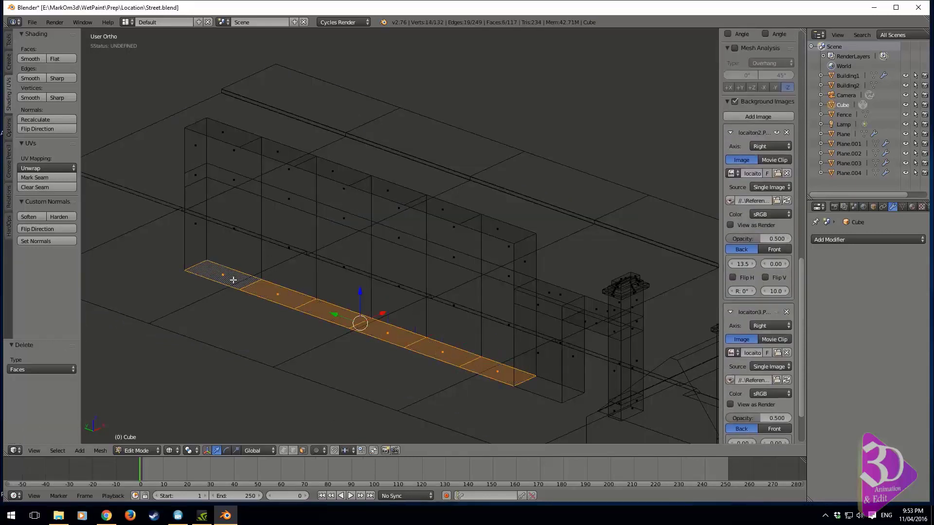
pyautogui.keyDown('shift'); pyautogui.rightClick(195, 222); pyautogui.keyUp('shift')
pyautogui.keyDown('shift'); pyautogui.rightClick(192, 174); pyautogui.keyUp('shift')
pyautogui.keyDown('shift'); pyautogui.rightClick(194, 146); pyautogui.keyUp('shift')
pyautogui.press('x')
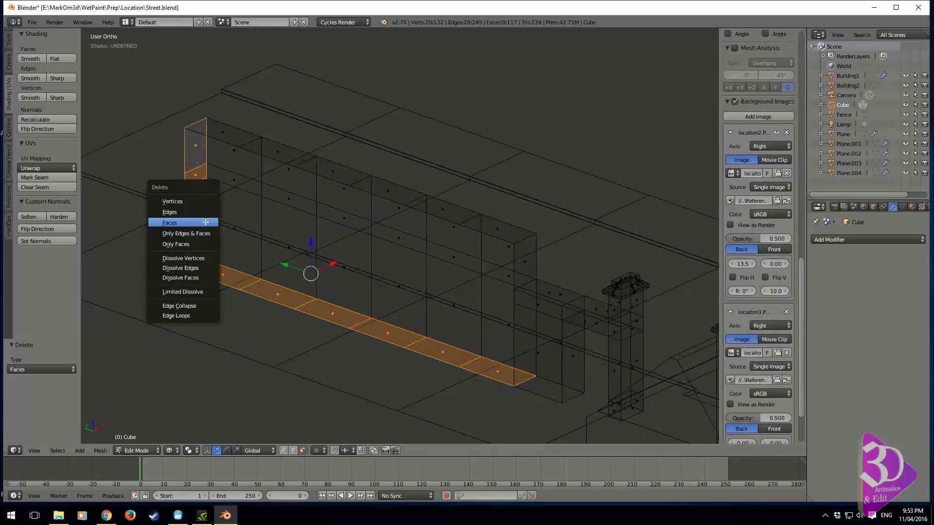
pyautogui.click(205, 221)
pyautogui.press('z')
# Select the three stacked vertical edges at the long wall's rear corner beside the doorway and extrude them -8.455 along X.
pyautogui.moveTo(330, 255); pyautogui.dragTo(438, 338, button='middle')
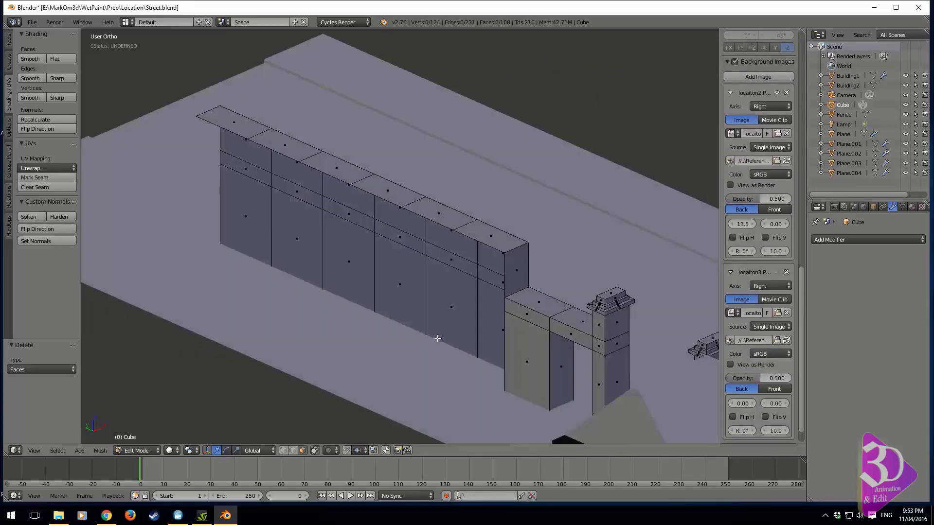
pyautogui.click(293, 450)
pyautogui.keyDown('alt'); pyautogui.rightClick(503, 356); pyautogui.keyUp('alt')
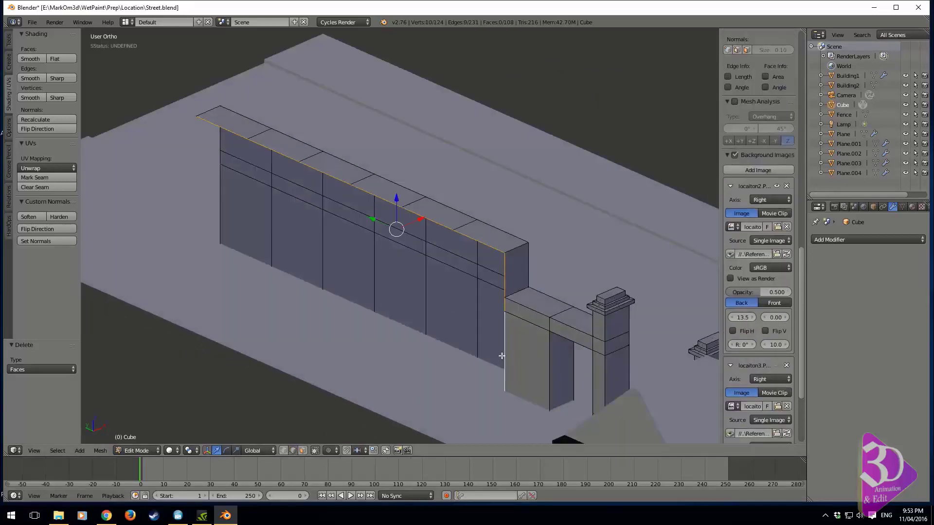
pyautogui.press('z')
pyautogui.rightClick(505, 274)
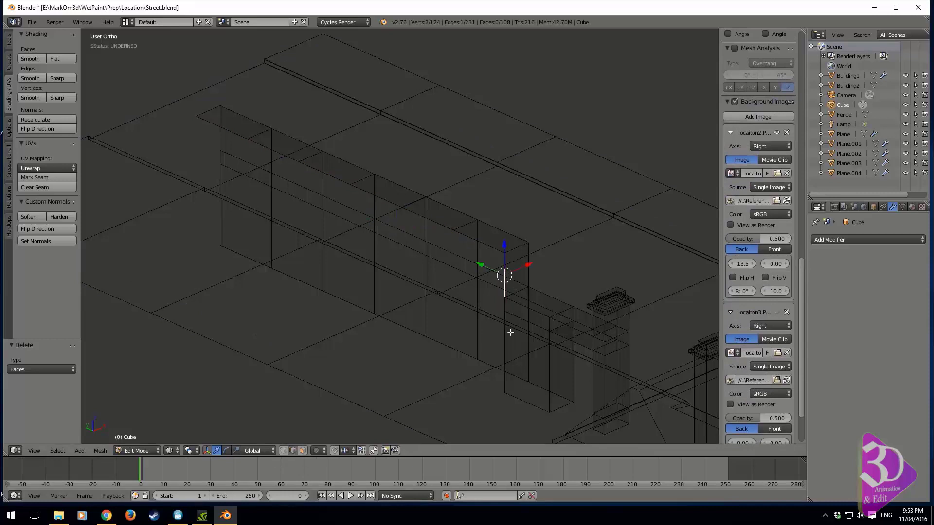
pyautogui.press('z')
pyautogui.keyDown('shift'); pyautogui.rightClick(506, 334); pyautogui.keyUp('shift')
pyautogui.keyDown('shift'); pyautogui.rightClick(509, 305); pyautogui.keyUp('shift')
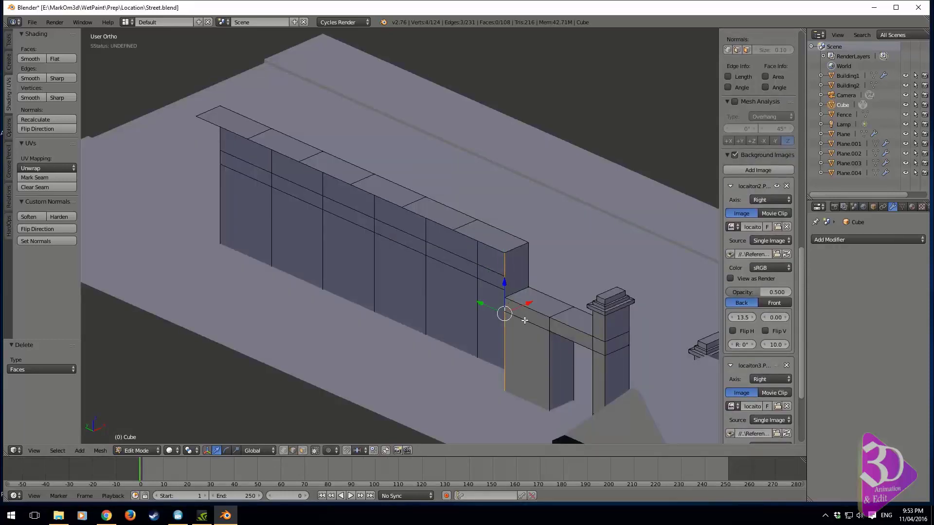
pyautogui.hotkey('ctrl', 'z')
pyautogui.keyDown('shift'); pyautogui.rightClick(504, 302); pyautogui.keyUp('shift')
pyautogui.moveTo(525, 319); pyautogui.dragTo(510, 322, button='middle')
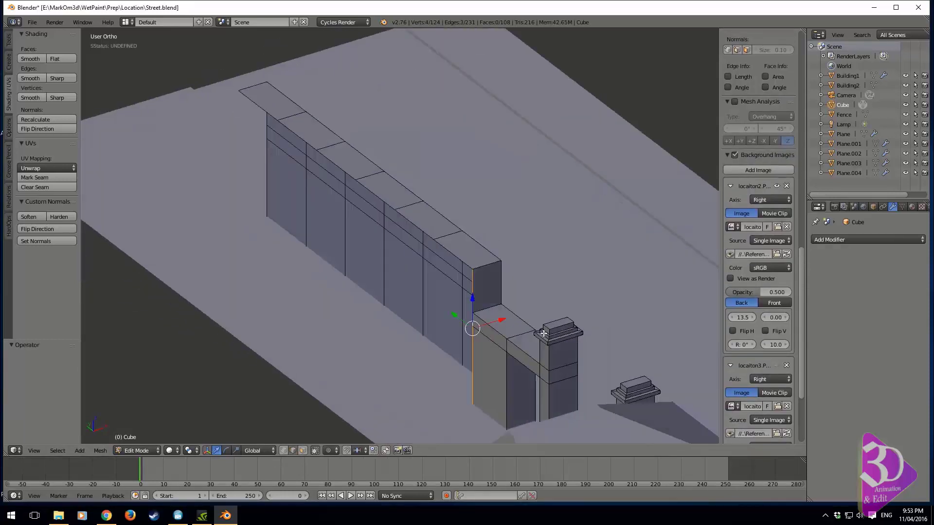
pyautogui.press('e')
pyautogui.press('x')
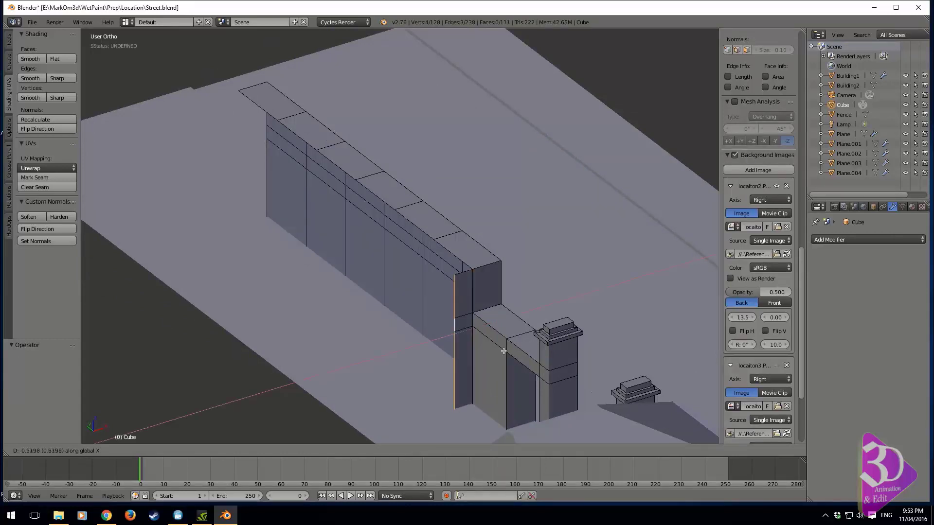
pyautogui.click(246, 413)
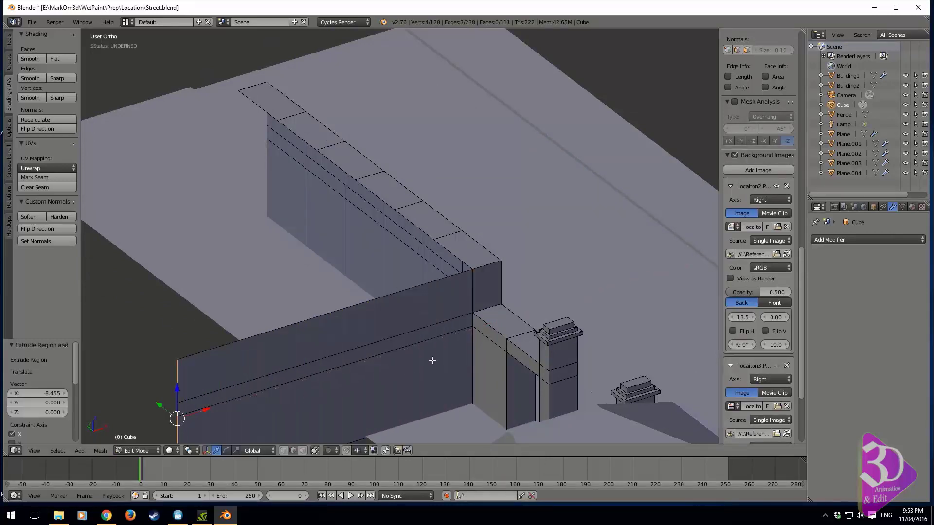
# Check the new side wall through the camera and compare the building with the reference photo in the right orthographic view.
pyautogui.press('KP_0')
pyautogui.press('z')
pyautogui.press('z')
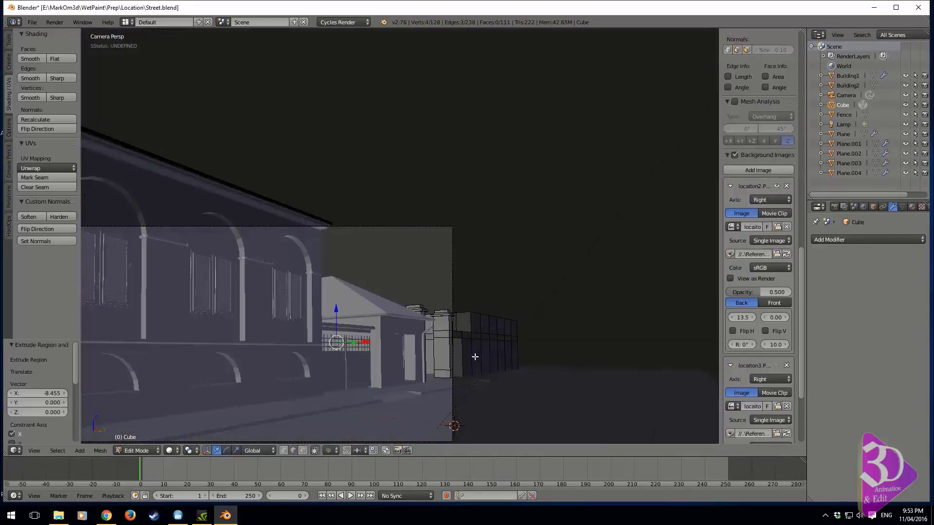
pyautogui.press('KP_1')
pyautogui.press('KP_3')
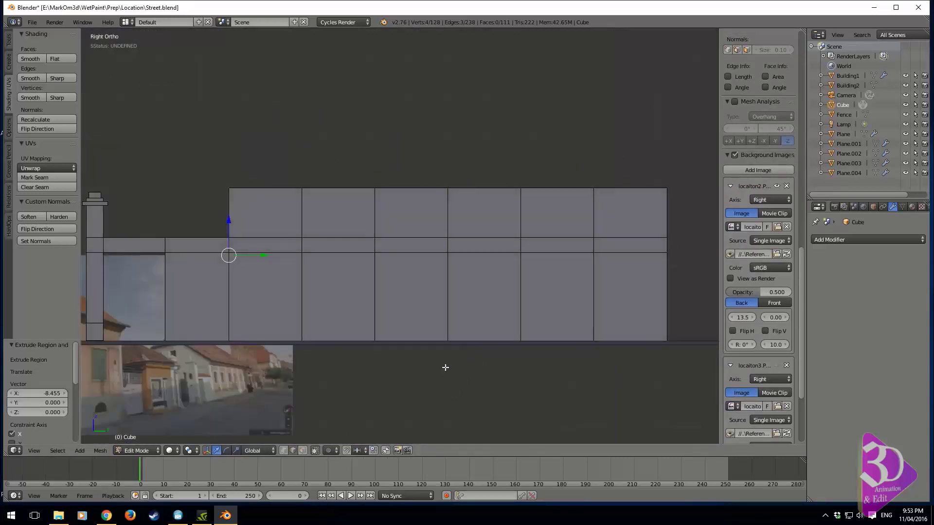
pyautogui.scroll(5, 485, 288)
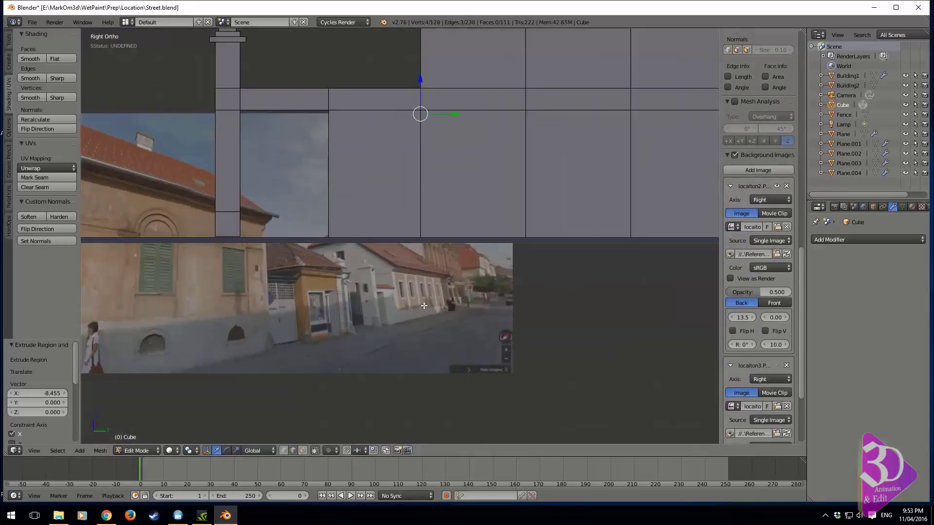
pyautogui.moveTo(383, 187); pyautogui.dragTo(446, 165, button='middle')
pyautogui.scroll(2, 530, 188)
# Add one vertical loop cut across the middle of the extruded side wall.
pyautogui.moveTo(529, 188); pyautogui.dragTo(419, 188, button='middle')
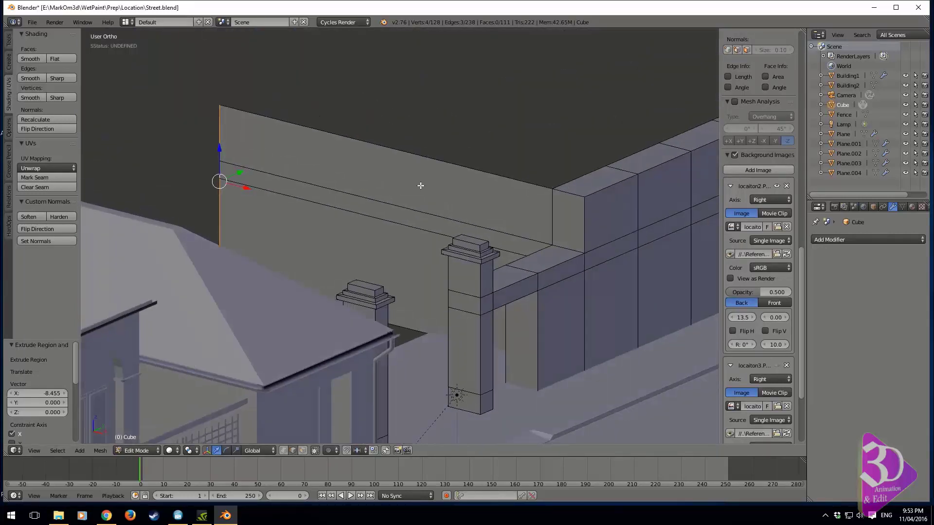
pyautogui.press('g')
pyautogui.press('g')
pyautogui.click(446, 162)
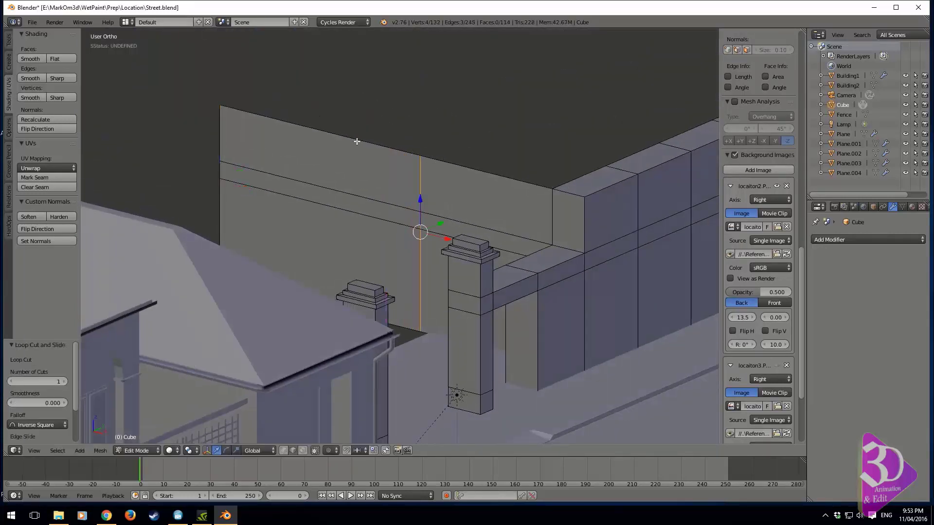
# Try to raise the two top edges of the side wall along Z.
pyautogui.rightClick(353, 140)
pyautogui.keyDown('shift'); pyautogui.rightClick(446, 152); pyautogui.keyUp('shift')
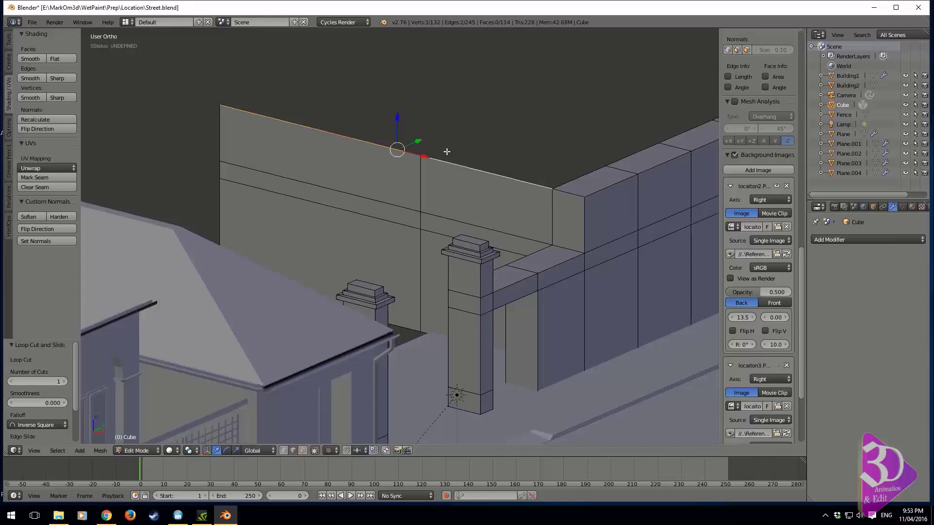
pyautogui.moveTo(397, 113); pyautogui.dragTo(407, 84)
pyautogui.hotkey('ctrl', 'z')
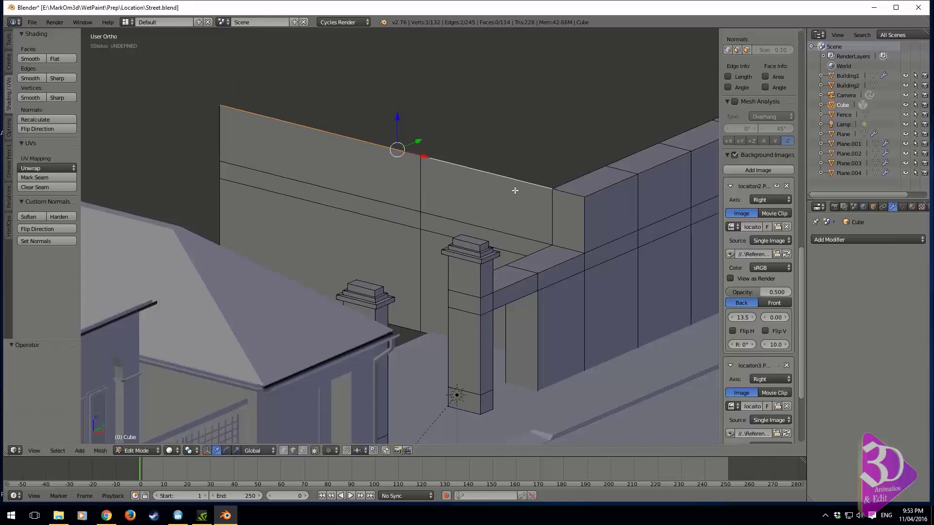
# Examine the building's gable in the reference photo against the wireframe in the right orthographic view.
pyautogui.rightClick(409, 151)
pyautogui.press('KP_1')
pyautogui.press('KP_3')
pyautogui.press('z')
pyautogui.keyDown('shift'); pyautogui.moveTo(586, 359); pyautogui.dragTo(516, 293, button='middle'); pyautogui.keyUp('shift')
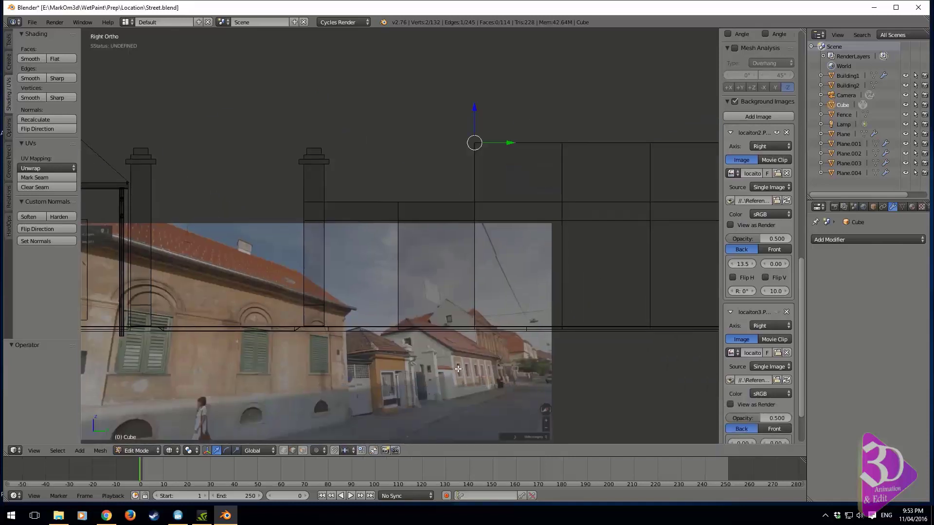
pyautogui.press('z')
# Delete the six vertices along the rear top edge of the long wall, keeping the corner vertex shared with the side wall.
pyautogui.moveTo(462, 254)
pyautogui.mouseDown(button='middle')
pyautogui.moveTo(547, 290)
pyautogui.moveTo(585, 281)
pyautogui.moveTo(558, 201)
pyautogui.mouseUp(button='middle')
pyautogui.rightClick(555, 214)
pyautogui.keyDown('shift'); pyautogui.rightClick(621, 170); pyautogui.keyUp('shift')
pyautogui.rightClick(601, 180)
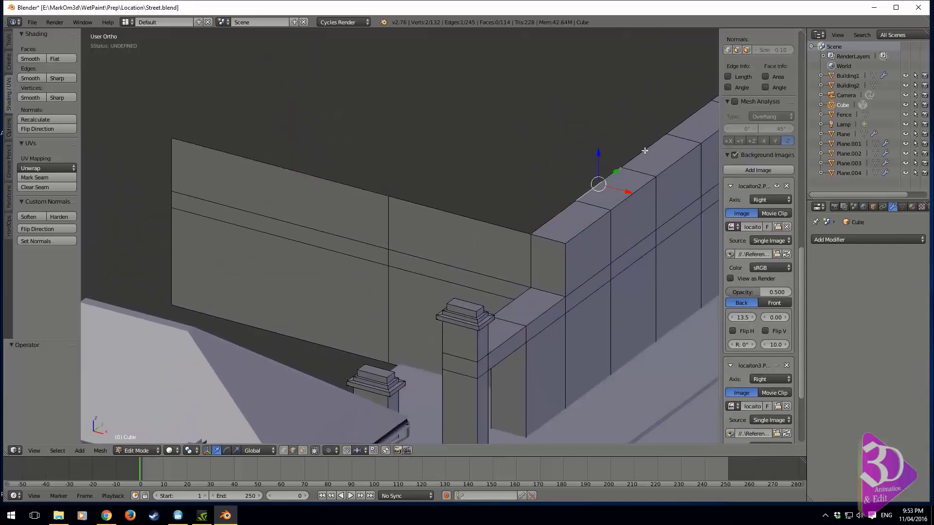
pyautogui.keyDown('shift'); pyautogui.rightClick(645, 150); pyautogui.keyUp('shift')
pyautogui.keyDown('shift'); pyautogui.rightClick(553, 209); pyautogui.keyUp('shift')
pyautogui.keyDown('shift'); pyautogui.moveTo(682, 119); pyautogui.dragTo(576, 257, button='middle'); pyautogui.keyUp('shift')
pyautogui.keyDown('shift'); pyautogui.rightClick(583, 252); pyautogui.keyUp('shift')
pyautogui.keyDown('shift'); pyautogui.rightClick(629, 221); pyautogui.keyUp('shift')
pyautogui.keyDown('shift'); pyautogui.rightClick(662, 190); pyautogui.keyUp('shift')
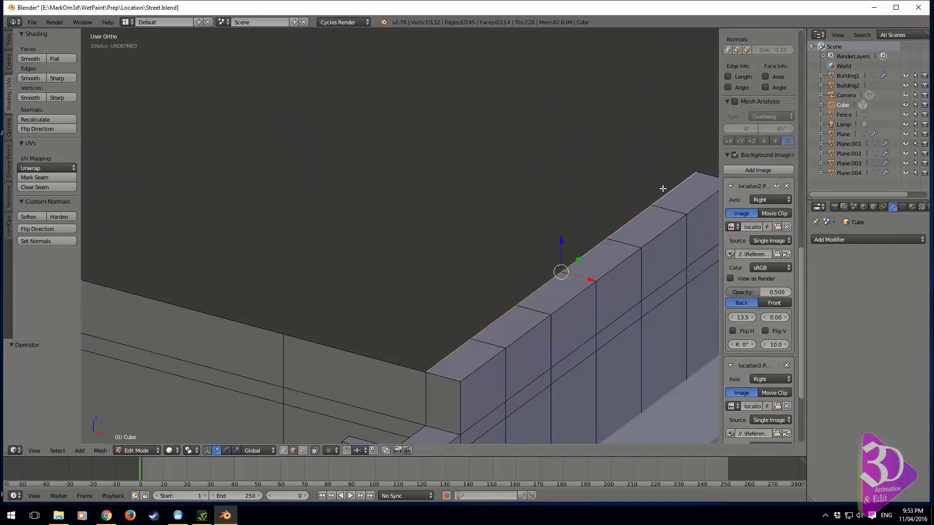
pyautogui.press('x')
pyautogui.keyDown('shift'); pyautogui.rightClick(425, 371); pyautogui.keyUp('shift')
pyautogui.press('x')
pyautogui.click(448, 307)
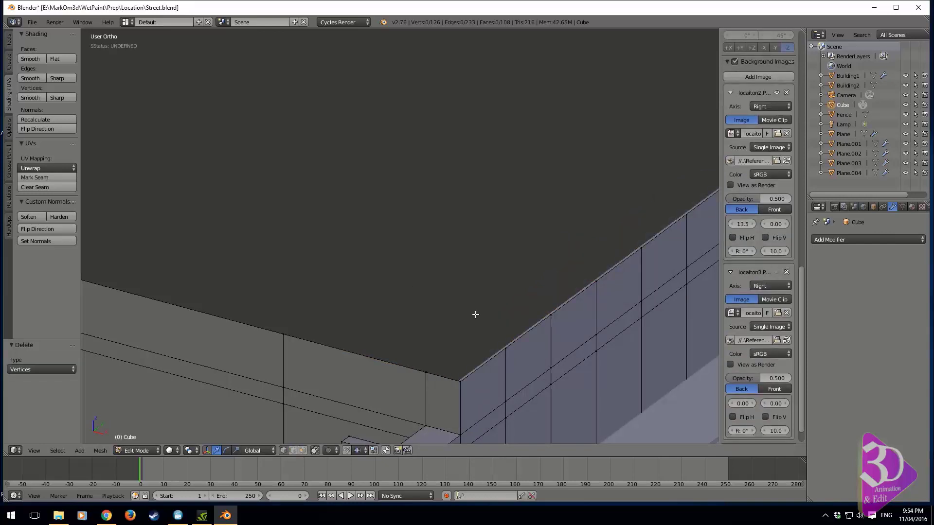
# Select the three top vertices of the side wall in wireframe and raise them 0.772 along Z.
pyautogui.moveTo(475, 314); pyautogui.dragTo(448, 309, button='middle')
pyautogui.keyDown('alt'); pyautogui.rightClick(471, 321); pyautogui.keyUp('alt')
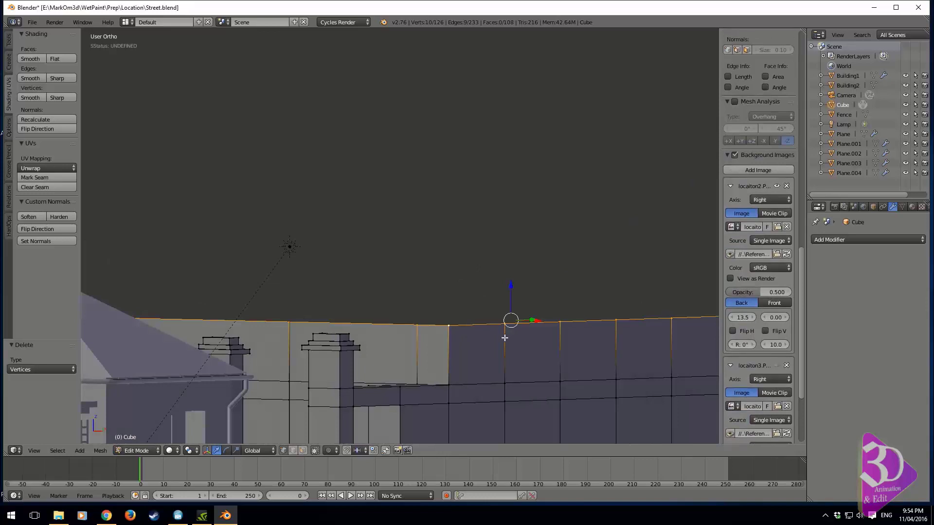
pyautogui.press('KP_3')
pyautogui.press('KP_1')
pyautogui.press('z')
pyautogui.moveTo(486, 338)
pyautogui.keyDown('shift'); pyautogui.mouseDown(button='middle')
pyautogui.moveTo(463, 323)
pyautogui.moveTo(421, 256)
pyautogui.mouseUp(button='middle'); pyautogui.keyUp('shift')
pyautogui.moveTo(488, 369); pyautogui.dragTo(453, 372, button='middle')
pyautogui.rightClick(383, 247)
pyautogui.keyDown('shift'); pyautogui.rightClick(232, 251); pyautogui.keyUp('shift')
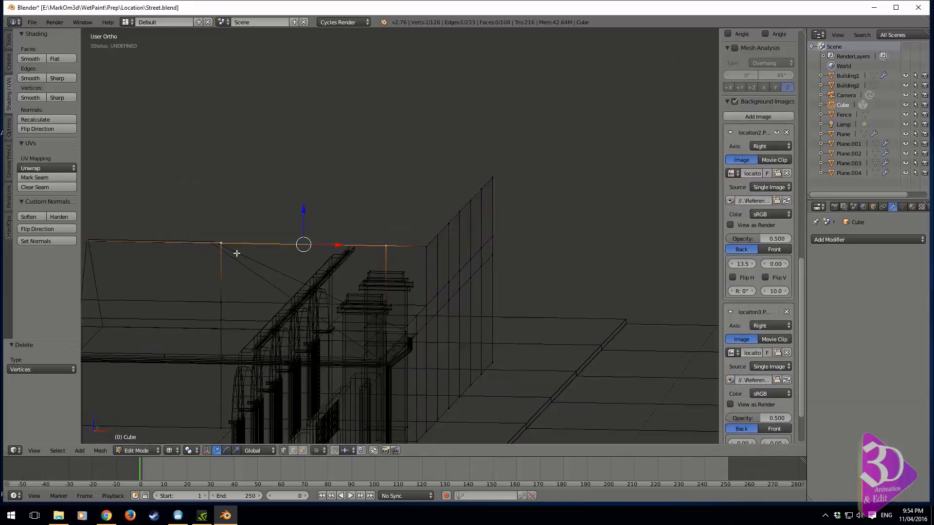
pyautogui.keyDown('shift'); pyautogui.moveTo(198, 257); pyautogui.dragTo(420, 276, button='middle'); pyautogui.keyUp('shift')
pyautogui.keyDown('shift'); pyautogui.rightClick(195, 249); pyautogui.keyUp('shift')
pyautogui.press('g')
pyautogui.press('z')
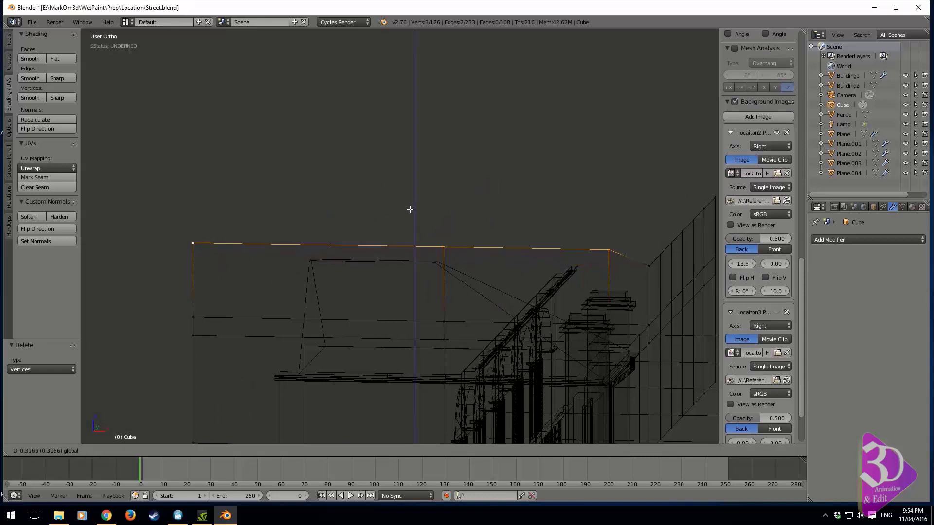
pyautogui.click(412, 190)
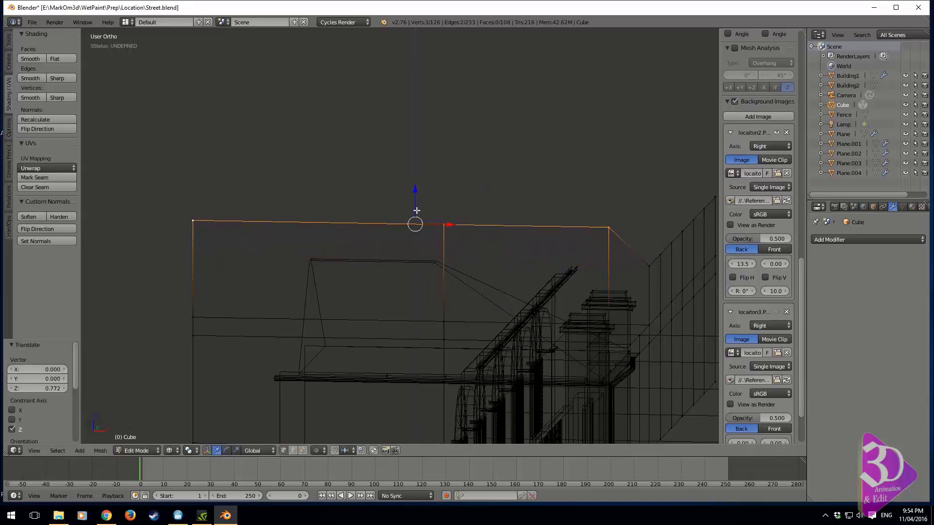
# Raise the two rearmost top vertices of the side wall 2.909 along Z and check the shape in the solid camera view.
pyautogui.rightClick(444, 223)
pyautogui.keyDown('shift'); pyautogui.rightClick(180, 215); pyautogui.keyUp('shift')
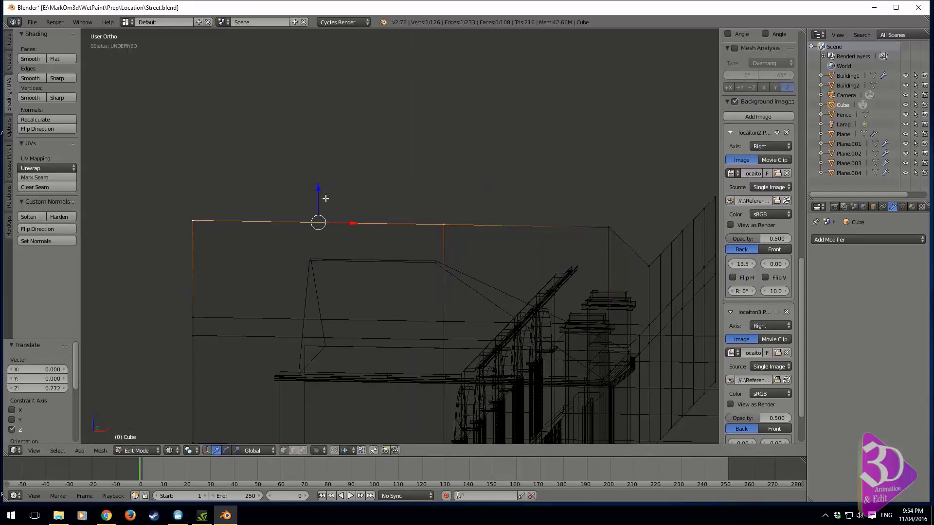
pyautogui.moveTo(315, 185); pyautogui.dragTo(316, 43)
pyautogui.press('KP_0')
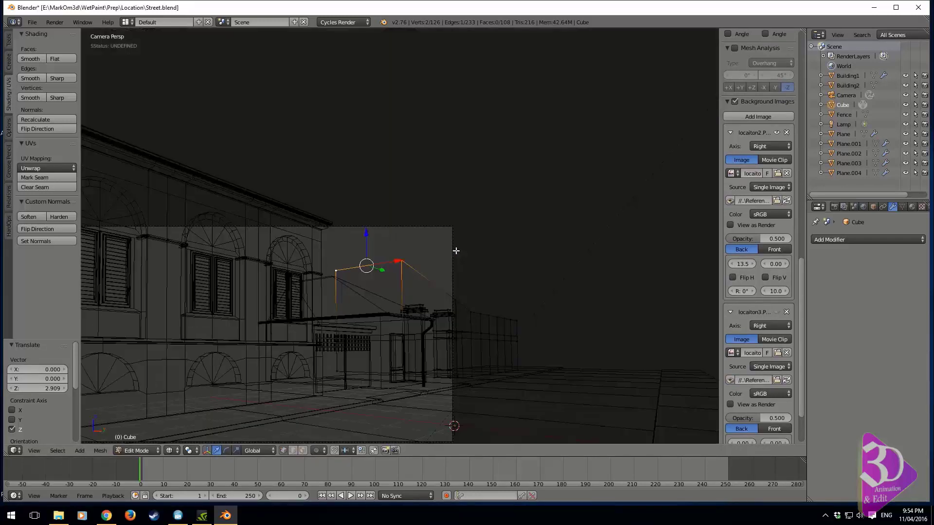
pyautogui.press('z')
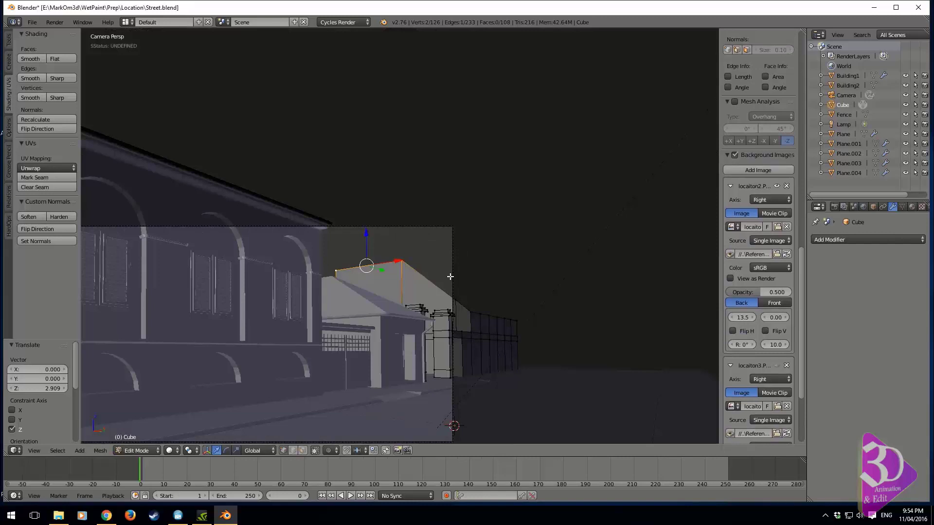
# Compare the raised side wall with the reference photo in the right wireframe view and lower its two rearmost top vertices slightly along Z.
pyautogui.press('KP_1')
pyautogui.press('KP_3')
pyautogui.press('z')
pyautogui.scroll(-1, 533, 386)
pyautogui.keyDown('shift'); pyautogui.scroll(-9, 534, 386); pyautogui.keyUp('shift')
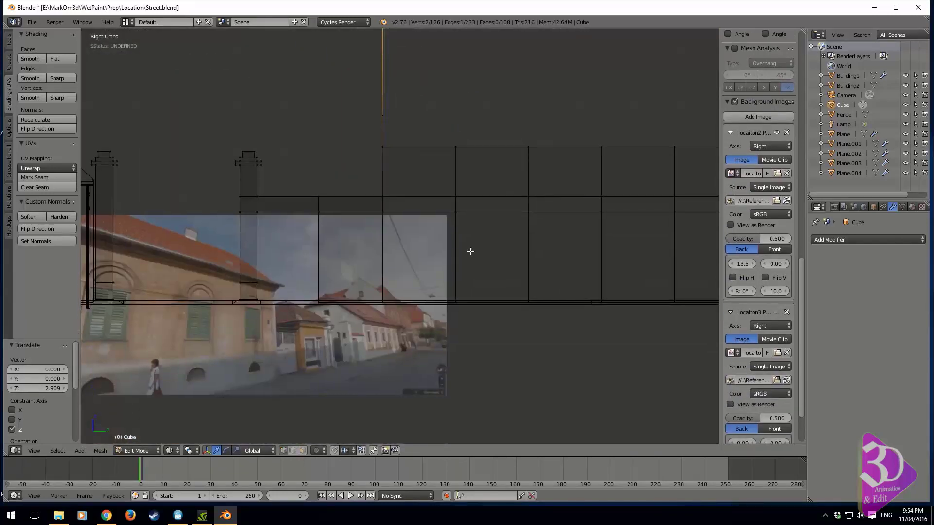
pyautogui.keyDown('shift'); pyautogui.moveTo(304, 155); pyautogui.dragTo(556, 191, button='middle'); pyautogui.keyUp('shift')
pyautogui.scroll(-3, 180, 165)
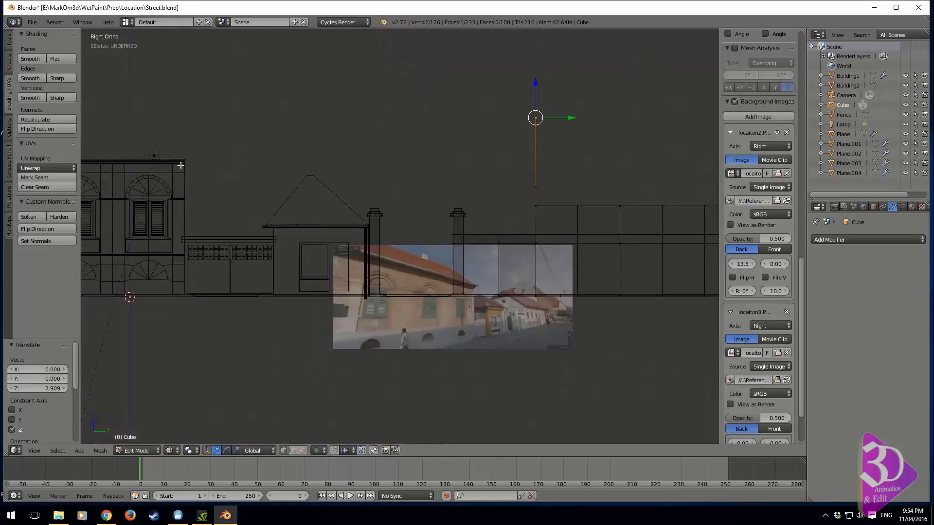
pyautogui.keyDown('shift'); pyautogui.moveTo(622, 155); pyautogui.dragTo(603, 183, button='middle'); pyautogui.keyUp('shift')
pyautogui.moveTo(519, 110); pyautogui.dragTo(520, 127)
# Move the side wall's intermediate top vertex, between the peak and the front corner, -0.043 along Z.
pyautogui.moveTo(490, 152); pyautogui.dragTo(550, 186, button='middle')
pyautogui.rightClick(537, 189)
pyautogui.moveTo(536, 157); pyautogui.dragTo(533, 159)
# Examine the long building's roof and eave in the reference photo from the right orthographic view.
pyautogui.press('KP_3')
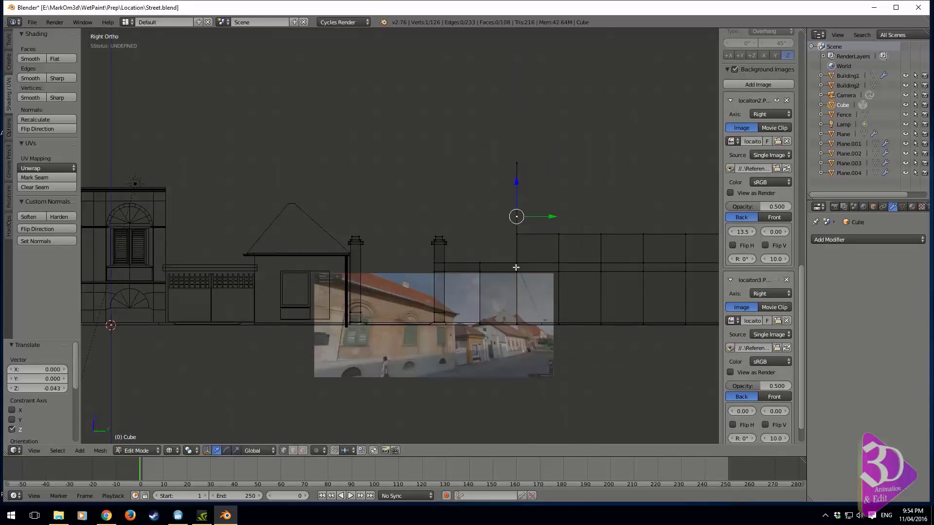
pyautogui.keyDown('shift'); pyautogui.moveTo(516, 268); pyautogui.dragTo(484, 239, button='middle'); pyautogui.keyUp('shift')
pyautogui.moveTo(428, 307); pyautogui.dragTo(483, 290, button='middle')
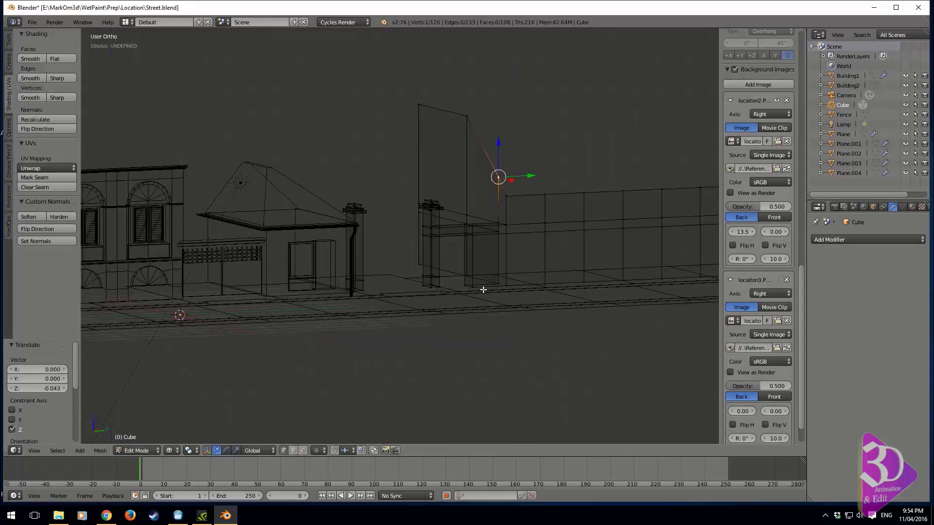
pyautogui.press('KP_3')
pyautogui.scroll(6, 483, 290)
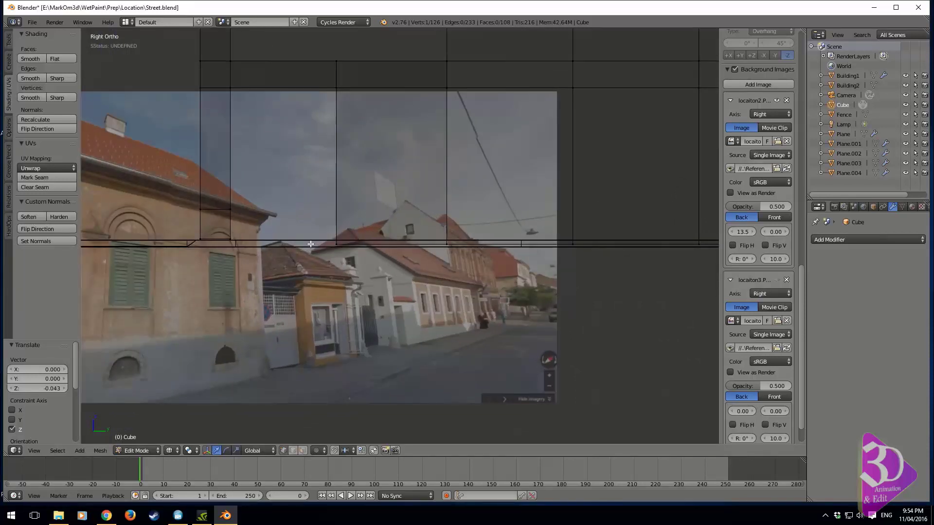
pyautogui.keyDown('shift'); pyautogui.moveTo(509, 138); pyautogui.dragTo(335, 206, button='middle'); pyautogui.keyUp('shift')
# Select the seven vertices along the long wall's top edge and extrude them outward 0.335 in X and 0.294 in Z in front view.
pyautogui.moveTo(482, 225); pyautogui.dragTo(402, 213, button='middle')
pyautogui.keyDown('alt'); pyautogui.rightClick(312, 225); pyautogui.keyUp('alt')
pyautogui.keyDown('shift'); pyautogui.rightClick(403, 214); pyautogui.keyUp('shift')
pyautogui.keyDown('shift'); pyautogui.rightClick(364, 113); pyautogui.keyUp('shift')
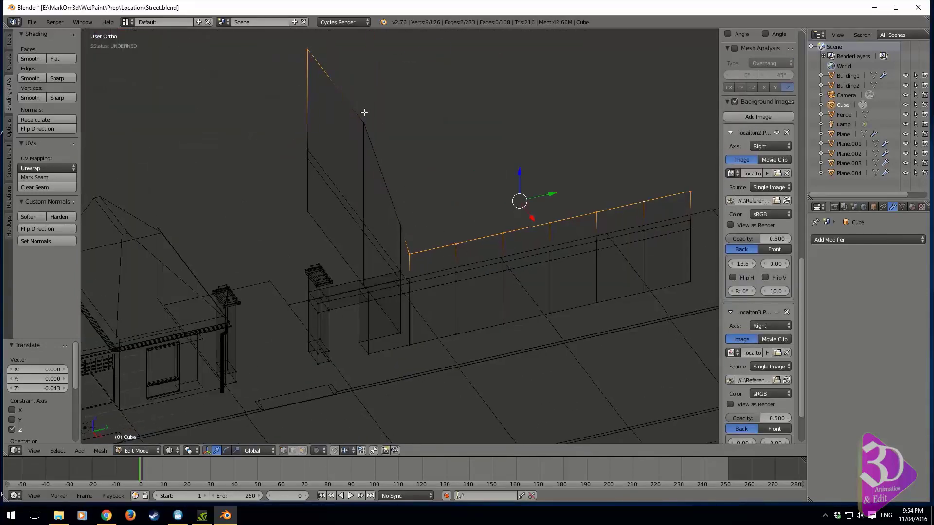
pyautogui.keyDown('shift'); pyautogui.rightClick(323, 56); pyautogui.keyUp('shift')
pyautogui.moveTo(476, 204); pyautogui.dragTo(505, 194, button='middle')
pyautogui.press('KP_3')
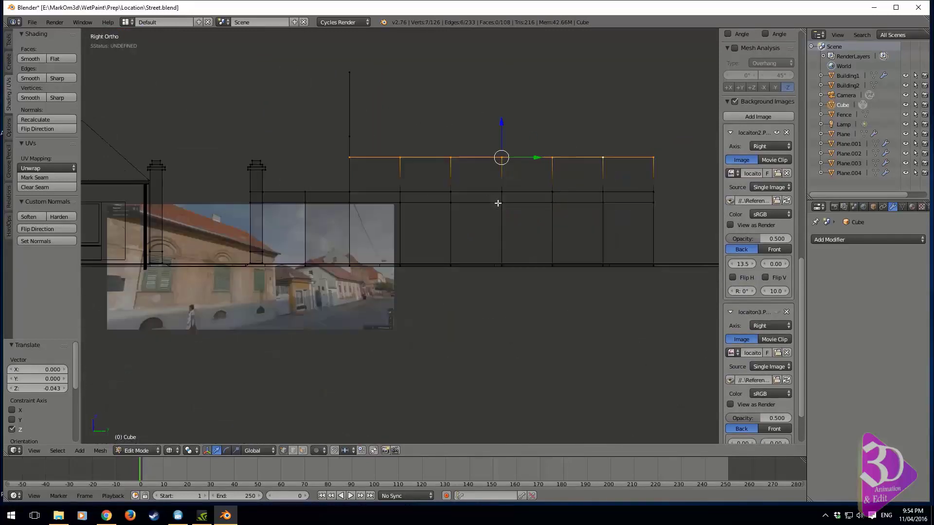
pyautogui.scroll(4, 498, 202)
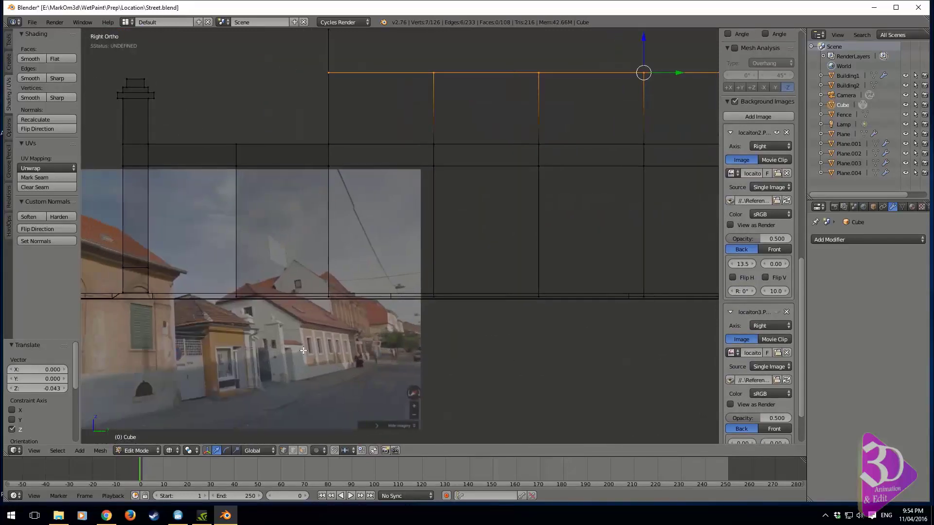
pyautogui.moveTo(494, 215); pyautogui.dragTo(454, 229, button='middle')
pyautogui.press('KP_1')
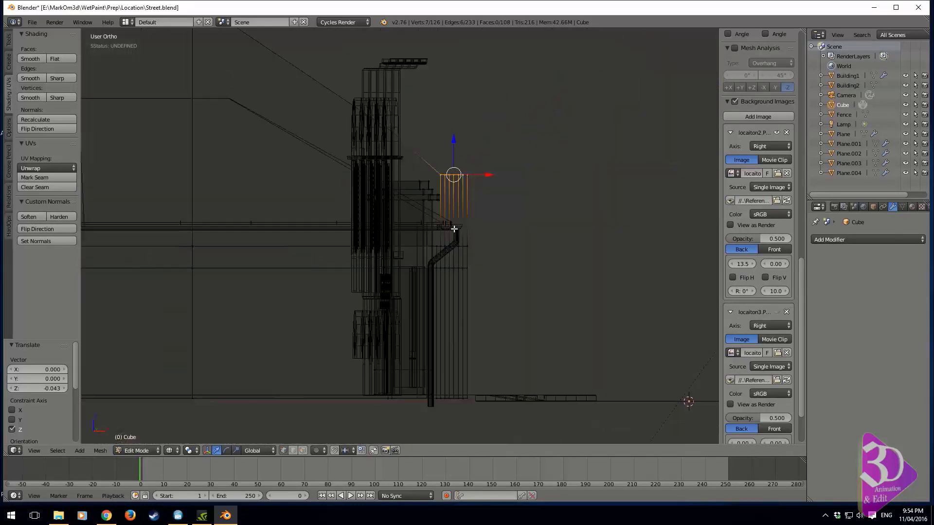
pyautogui.press('e')
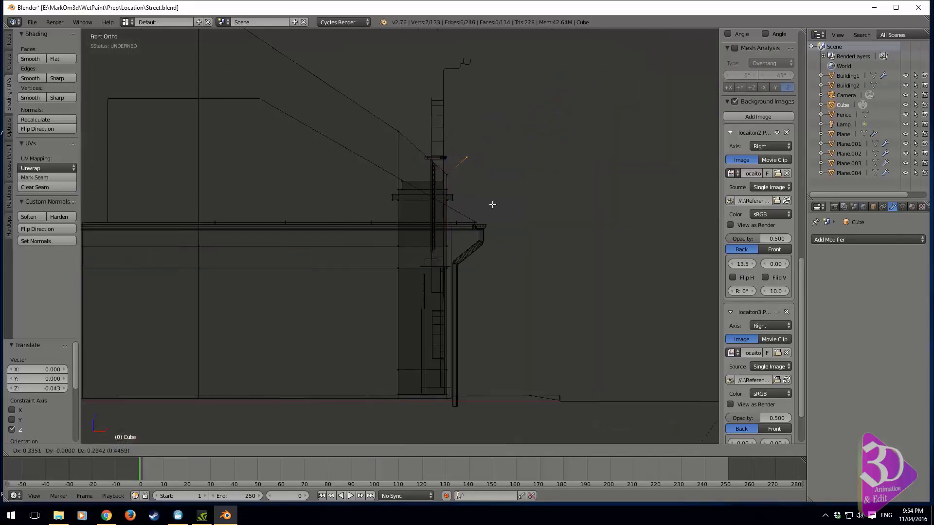
pyautogui.click(492, 205)
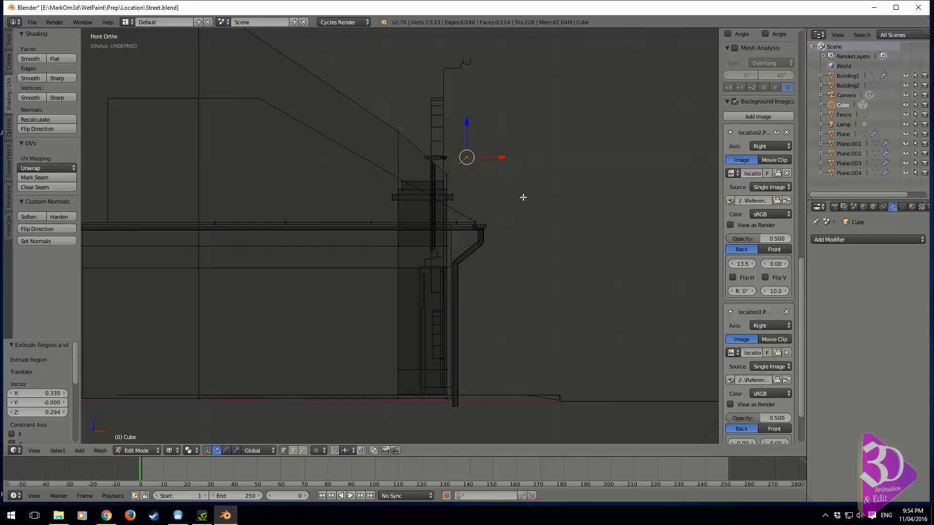
# Extrude the eave edge up along the roof slope and move the new edge to sit directly above the side wall's peak.
pyautogui.press('e')
pyautogui.click(340, 54)
pyautogui.keyDown('shift'); pyautogui.moveTo(343, 57); pyautogui.dragTo(528, 220, button='middle'); pyautogui.keyUp('shift')
pyautogui.press('g')
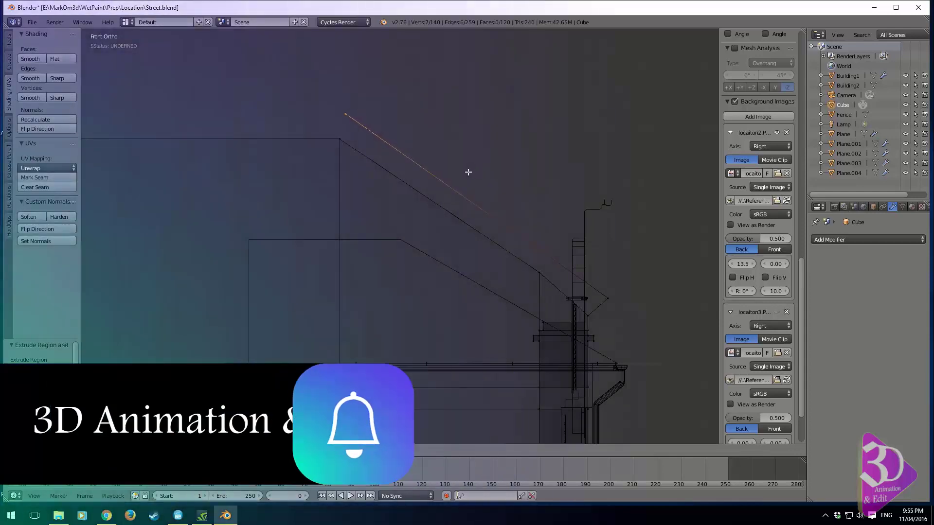
pyautogui.click(463, 170)
pyautogui.keyDown('shift'); pyautogui.moveTo(540, 271); pyautogui.dragTo(528, 260, button='middle'); pyautogui.keyUp('shift')
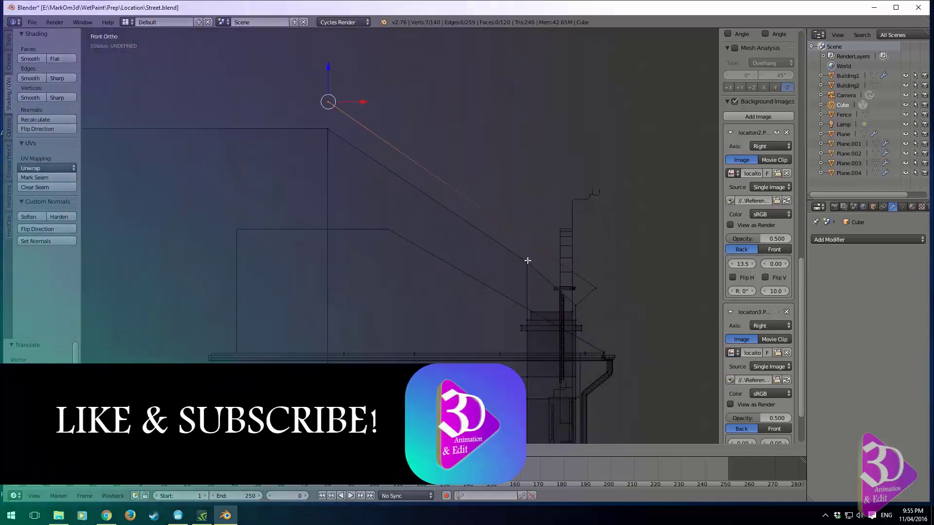
# Add one lengthwise loop cut across the roof slope, slid toward the eave near the side wall's intermediate vertex.
pyautogui.rightClick(528, 261)
pyautogui.rightClick(329, 102)
pyautogui.keyDown('shift'); pyautogui.rightClick(593, 286); pyautogui.keyUp('shift')
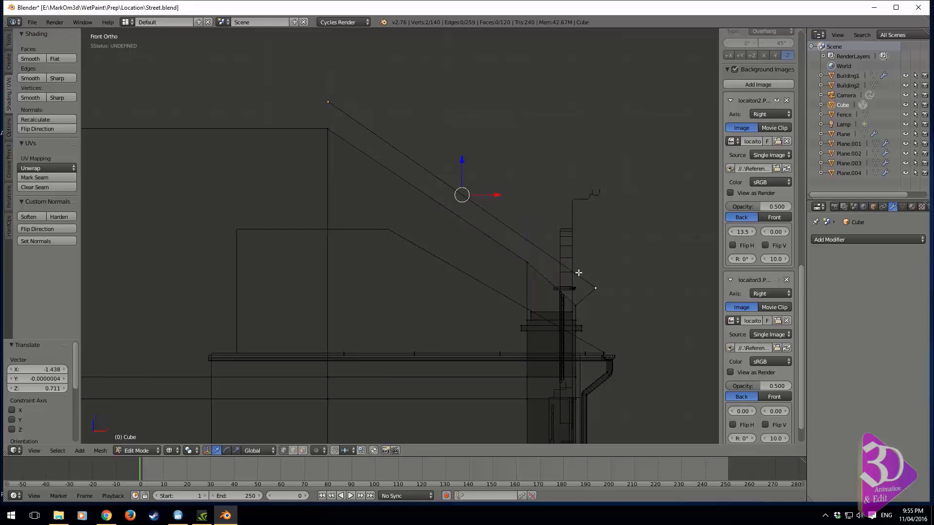
pyautogui.moveTo(613, 285); pyautogui.dragTo(443, 358, button='middle')
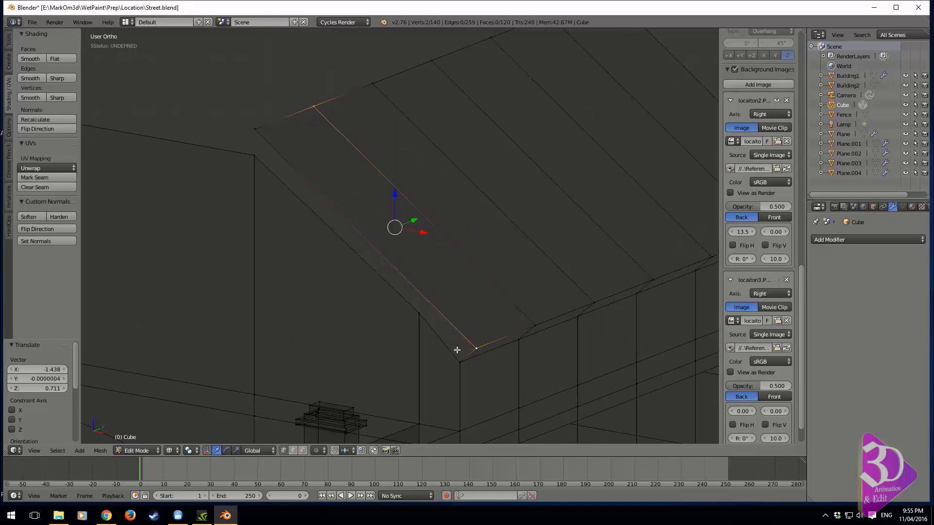
pyautogui.hotkey('ctrl', 'r')
pyautogui.click(376, 232)
pyautogui.click(446, 290)
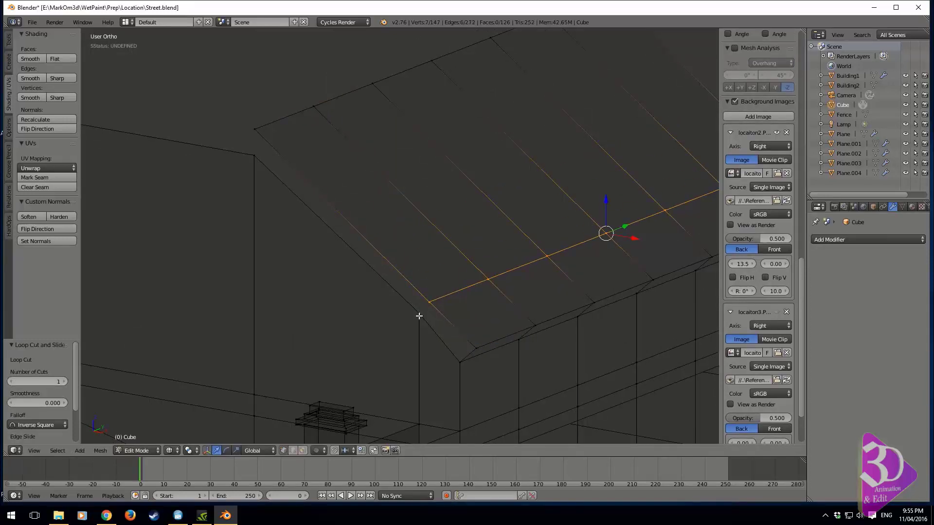
# Move the side wall's intermediate vertex under the roof slope -0.163 along Z in front view.
pyautogui.rightClick(419, 316)
pyautogui.press('KP_1')
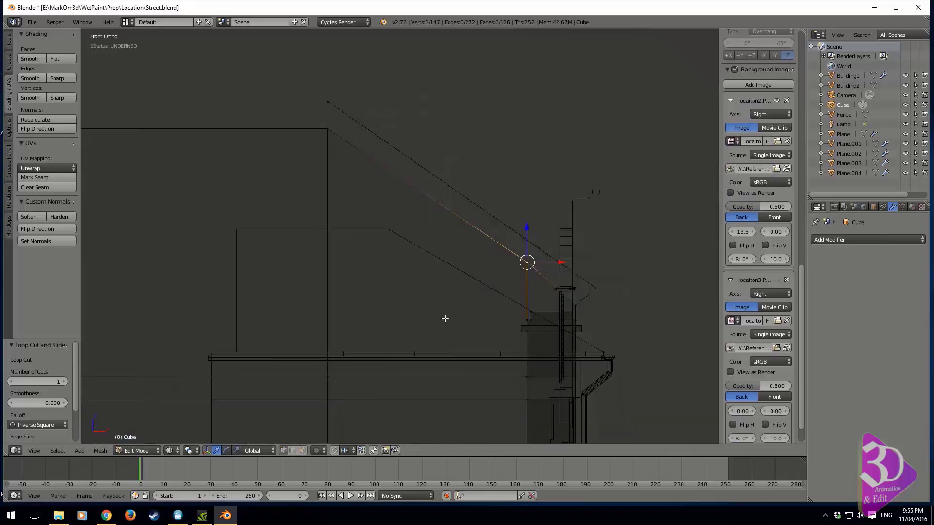
pyautogui.moveTo(530, 232); pyautogui.dragTo(524, 242)
# Fill the lower gap between the roof's end edge and the side wall with a face through their four vertices.
pyautogui.keyDown('shift'); pyautogui.rightClick(538, 247); pyautogui.keyUp('shift')
pyautogui.moveTo(538, 246); pyautogui.dragTo(659, 316, button='middle')
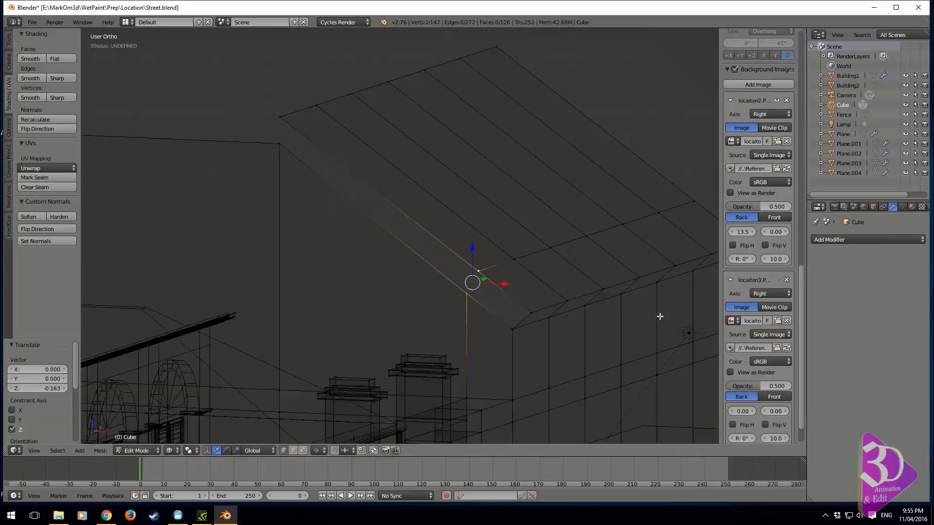
pyautogui.keyDown('shift'); pyautogui.rightClick(523, 314); pyautogui.keyUp('shift')
pyautogui.keyDown('shift'); pyautogui.rightClick(511, 325); pyautogui.keyUp('shift')
pyautogui.keyDown('shift'); pyautogui.rightClick(455, 294); pyautogui.keyUp('shift')
pyautogui.keyDown('shift'); pyautogui.rightClick(475, 290); pyautogui.keyUp('shift')
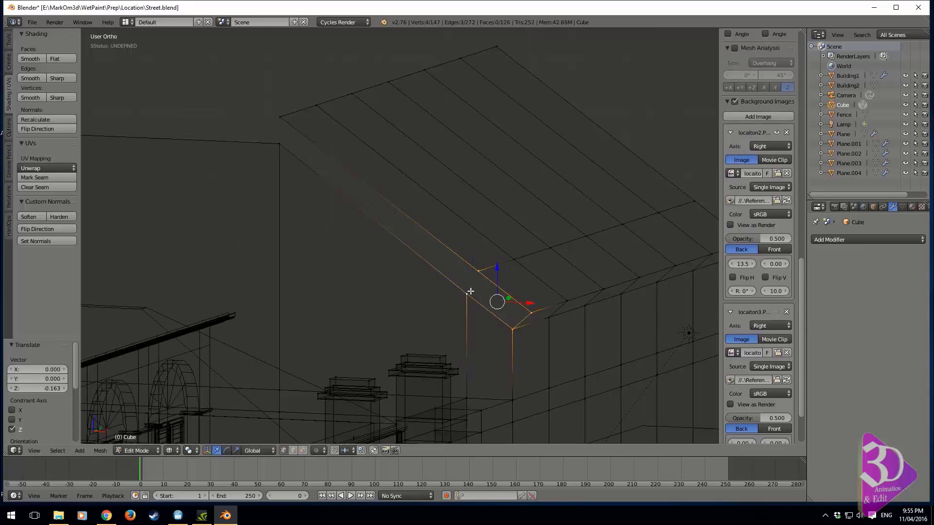
pyautogui.press('f')
# Fill the upper gap between the sloped roof's end edge and the side wall, up to the peak, with a face.
pyautogui.rightClick(473, 289)
pyautogui.keyDown('shift'); pyautogui.rightClick(478, 271); pyautogui.keyUp('shift')
pyautogui.keyDown('shift'); pyautogui.rightClick(280, 118); pyautogui.keyUp('shift')
pyautogui.keyDown('shift'); pyautogui.rightClick(281, 145); pyautogui.keyUp('shift')
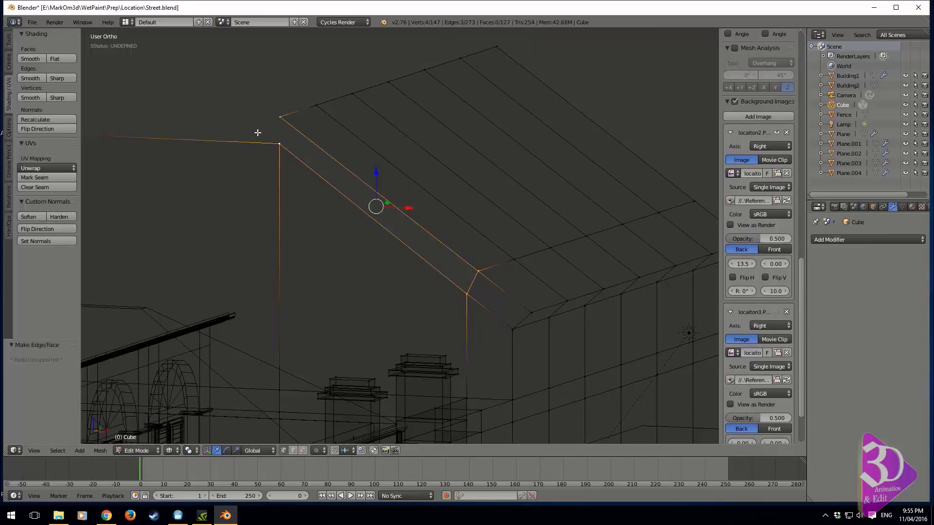
pyautogui.press('f')
# Select the seven vertices along the roof's top edge and extrude them -5.070 along X to form the flat roof top.
pyautogui.rightClick(287, 118)
pyautogui.keyDown('shift'); pyautogui.rightClick(314, 105); pyautogui.keyUp('shift')
pyautogui.keyDown('shift'); pyautogui.rightClick(351, 92); pyautogui.keyUp('shift')
pyautogui.keyDown('shift'); pyautogui.rightClick(385, 82); pyautogui.keyUp('shift')
pyautogui.keyDown('shift'); pyautogui.rightClick(423, 69); pyautogui.keyUp('shift')
pyautogui.keyDown('shift'); pyautogui.rightClick(460, 57); pyautogui.keyUp('shift')
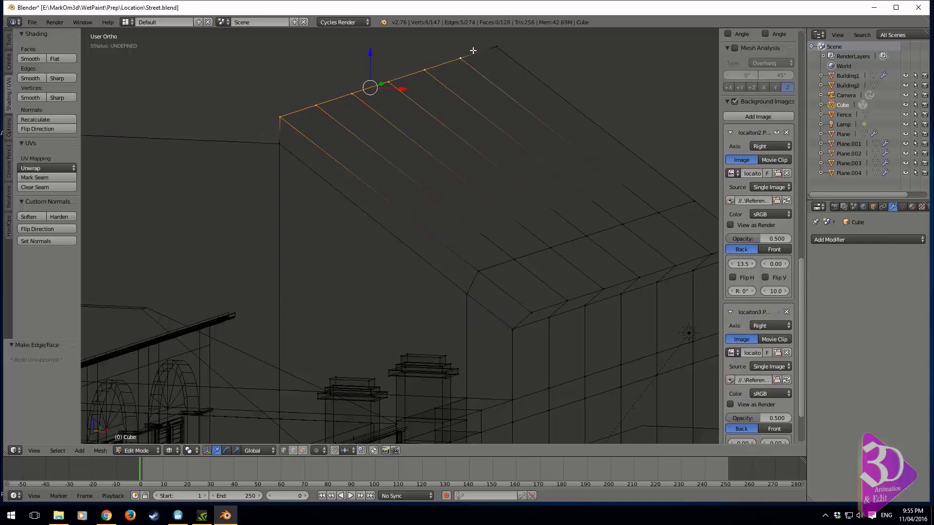
pyautogui.keyDown('shift'); pyautogui.rightClick(496, 46); pyautogui.keyUp('shift')
pyautogui.press('KP_1')
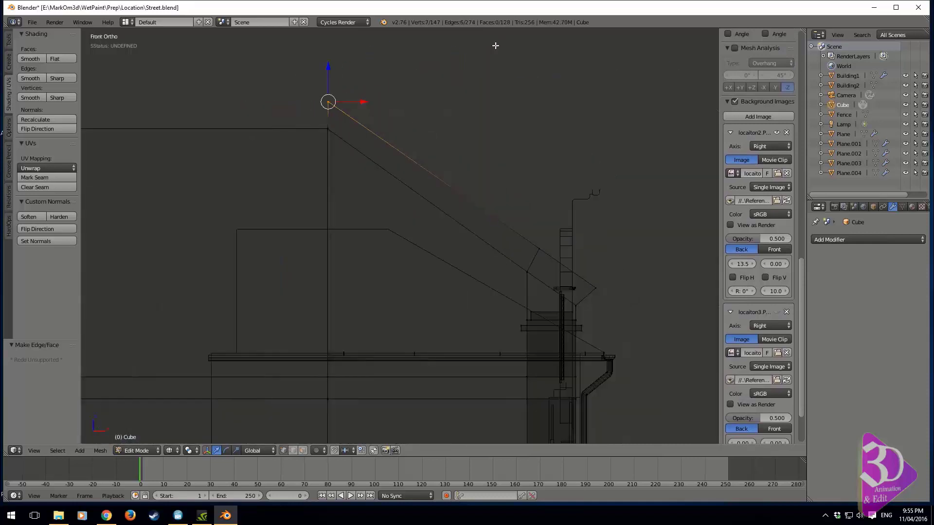
pyautogui.press('e')
pyautogui.press('x')
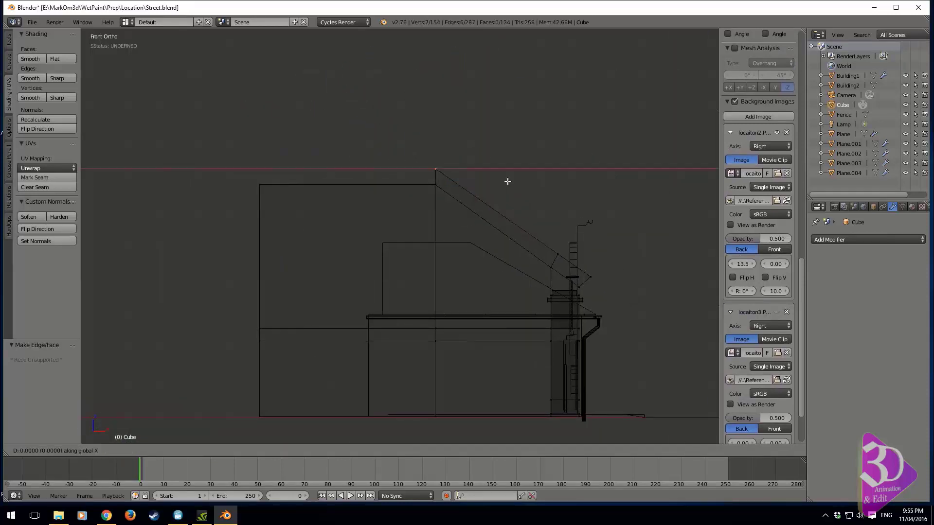
pyautogui.click(333, 184)
# Fill the gap between the flat roof section's end edge and the top of the side wall with a face.
pyautogui.moveTo(333, 185); pyautogui.dragTo(296, 215, button='middle')
pyautogui.rightClick(380, 217)
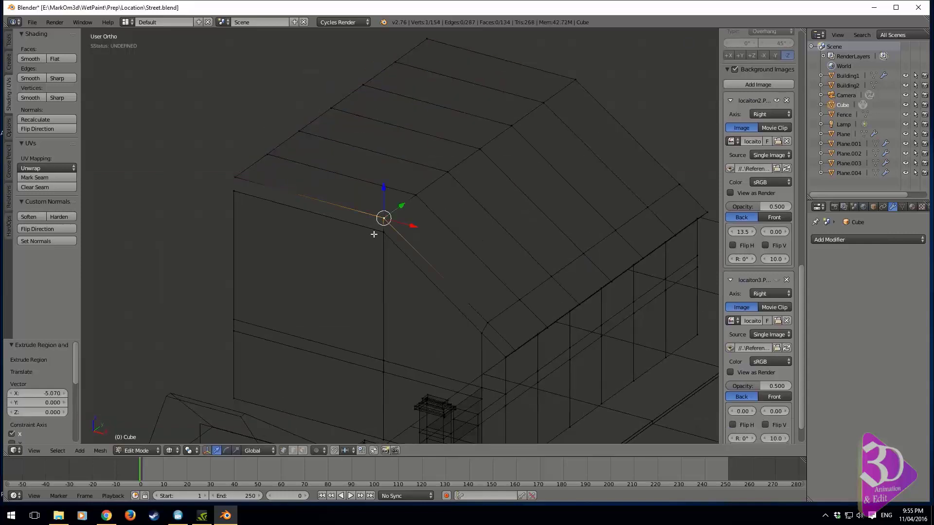
pyautogui.keyDown('shift'); pyautogui.rightClick(376, 233); pyautogui.keyUp('shift')
pyautogui.keyDown('shift'); pyautogui.rightClick(229, 192); pyautogui.keyUp('shift')
pyautogui.keyDown('shift'); pyautogui.rightClick(231, 171); pyautogui.keyUp('shift')
pyautogui.press('f')
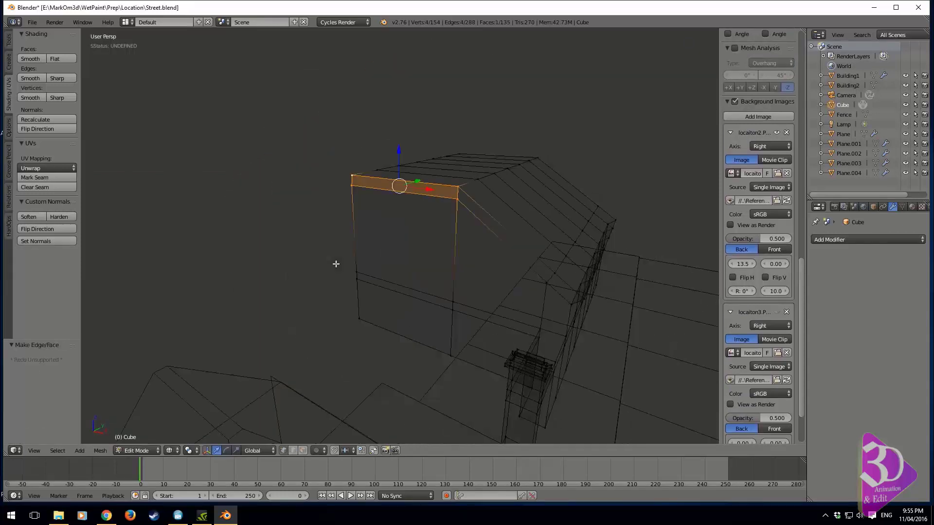
# Check the roof in the solid camera view and examine the white building's gable window in the reference photo.
pyautogui.press('KP_0')
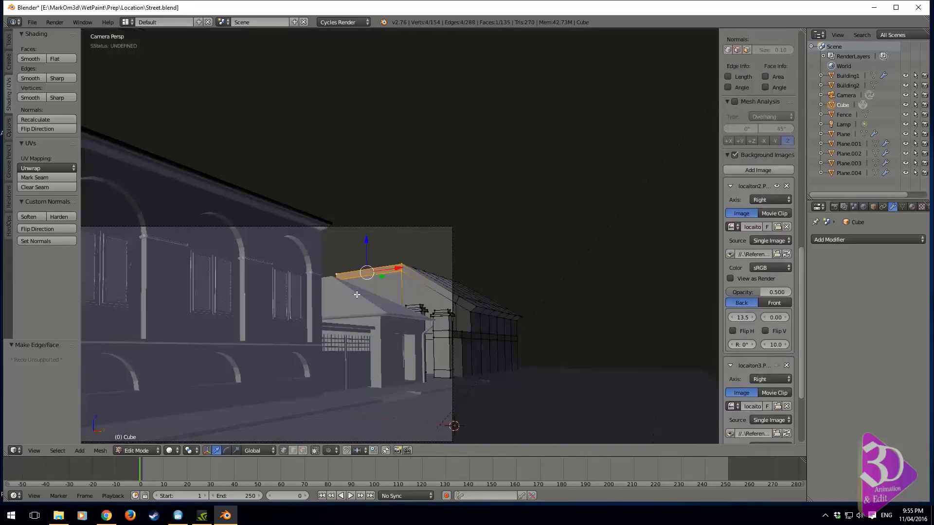
pyautogui.press('KP_1')
pyautogui.press('KP_3')
pyautogui.keyDown('shift'); pyautogui.moveTo(603, 414); pyautogui.dragTo(604, 325, button='middle'); pyautogui.keyUp('shift')
pyautogui.keyDown('shift'); pyautogui.moveTo(506, 134); pyautogui.dragTo(524, 202, button='middle'); pyautogui.keyUp('shift')
pyautogui.scroll(6, 496, 271)
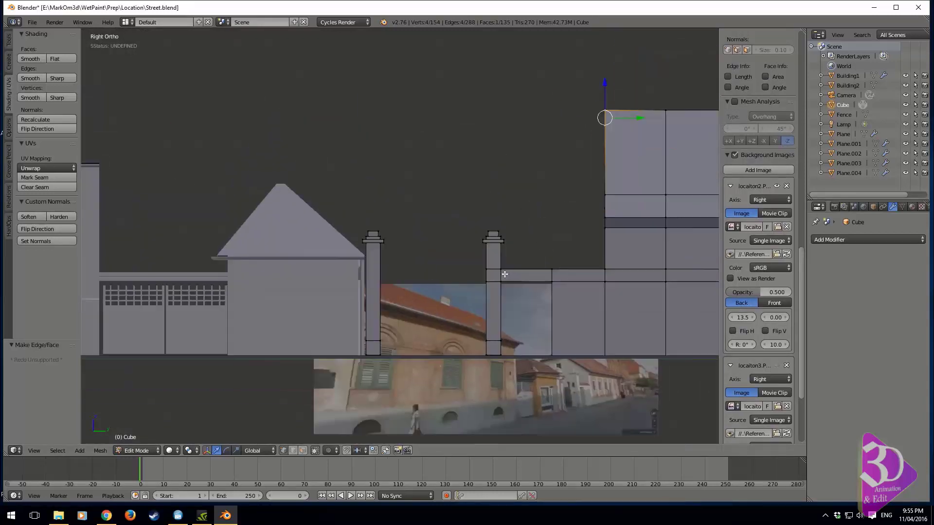
pyautogui.scroll(2, 440, 241)
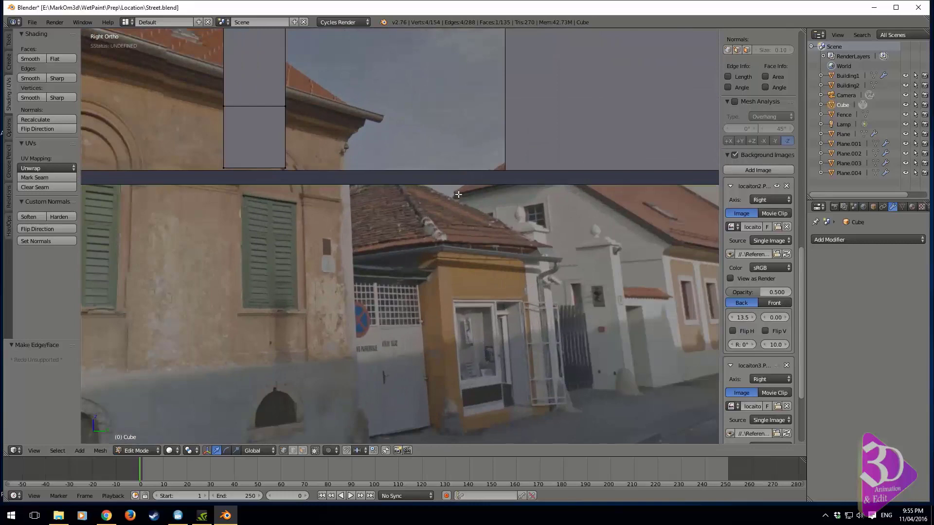
pyautogui.keyDown('shift'); pyautogui.moveTo(458, 194); pyautogui.dragTo(385, 202, button='middle'); pyautogui.keyUp('shift')
pyautogui.moveTo(334, 177); pyautogui.dragTo(319, 252, button='middle')
# Select the large upper face of the side wall in face selection mode and inset it in front view.
pyautogui.press('KP_1')
pyautogui.hotkey('ctrl', 'r')
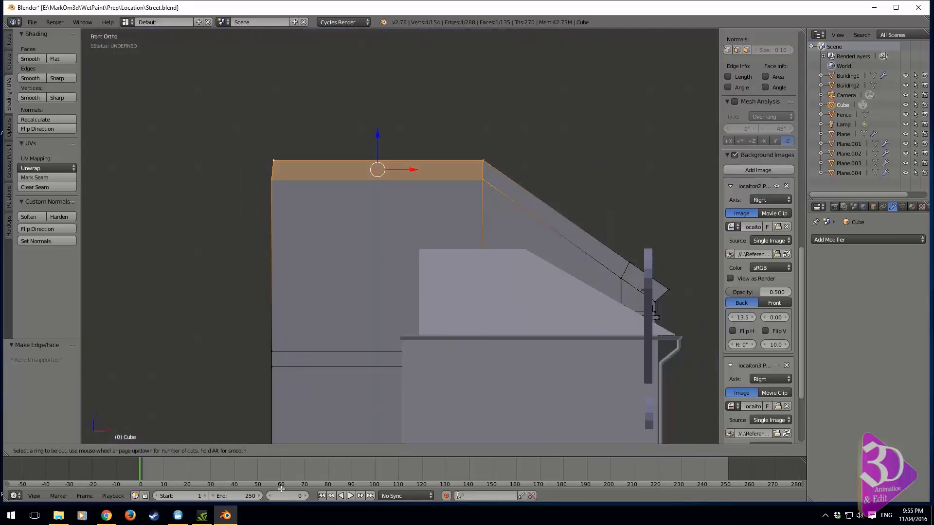
pyautogui.press('Escape')
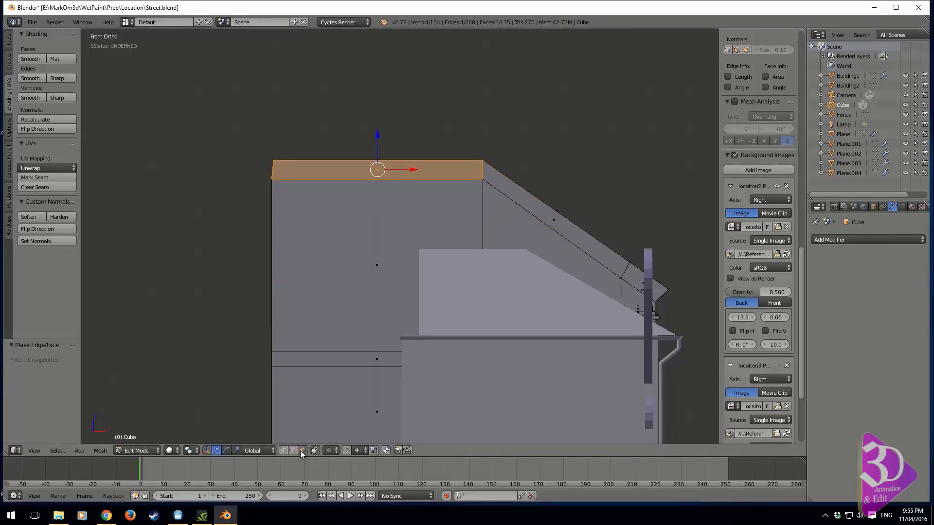
pyautogui.rightClick(422, 302)
pyautogui.press('i')
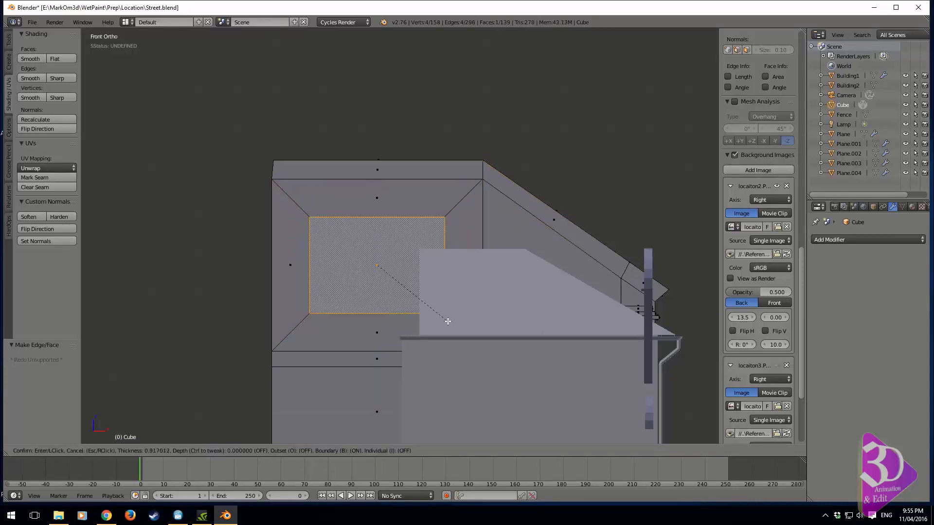
pyautogui.click(457, 326)
# Raise the inset face along Z and scale it to 0.601.
pyautogui.moveTo(377, 224); pyautogui.dragTo(387, 201)
pyautogui.press('s')
pyautogui.click(478, 300)
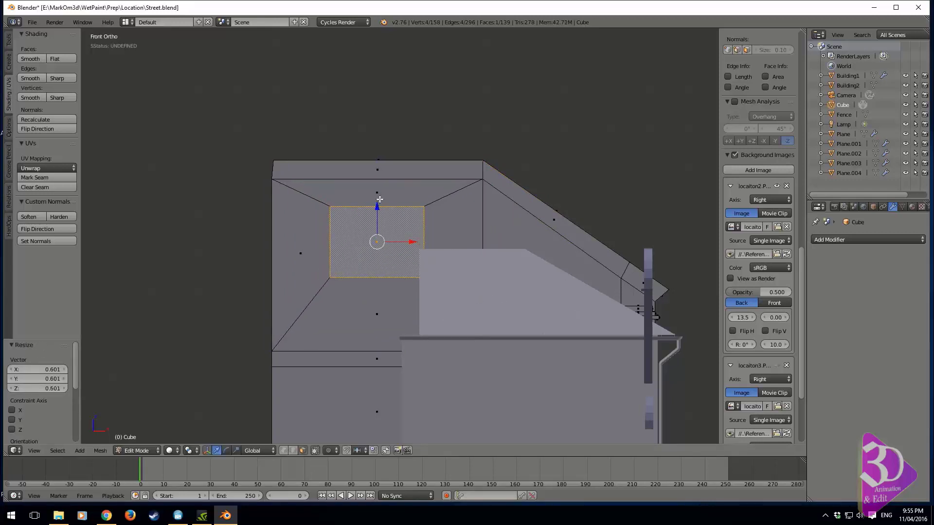
# Raise the inset face 0.341 along Z and split it vertically through the middle with one loop cut.
pyautogui.press('g')
pyautogui.press('z')
pyautogui.click(377, 189)
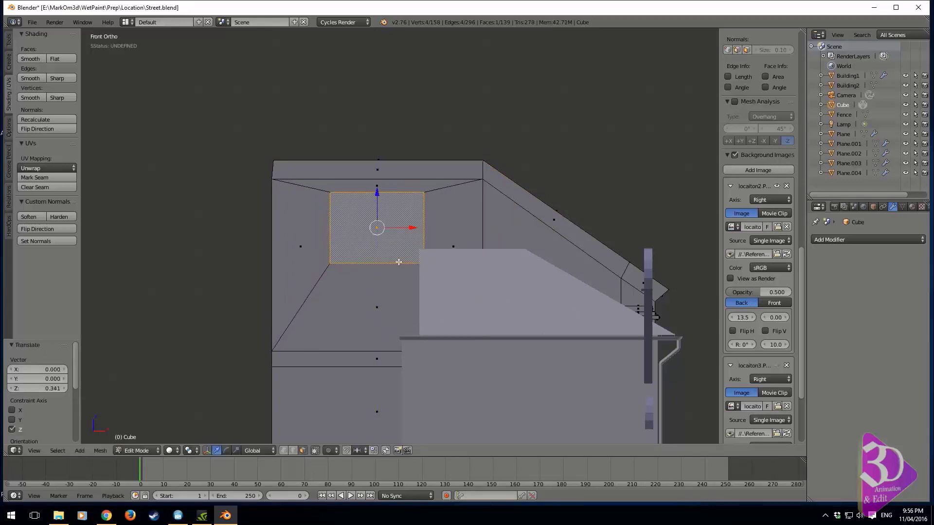
pyautogui.hotkey('ctrl', 'r')
pyautogui.click(372, 264)
pyautogui.rightClick(372, 264)
# Select both halves of the split inset face in face selection mode.
pyautogui.click(303, 451)
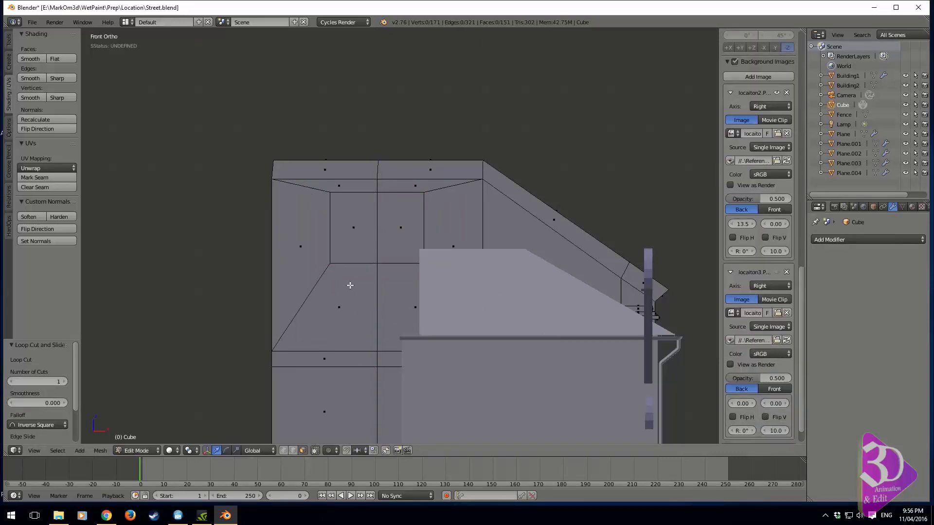
pyautogui.rightClick(354, 228)
pyautogui.keyDown('shift'); pyautogui.rightClick(393, 233); pyautogui.keyUp('shift')
pyautogui.press('i')
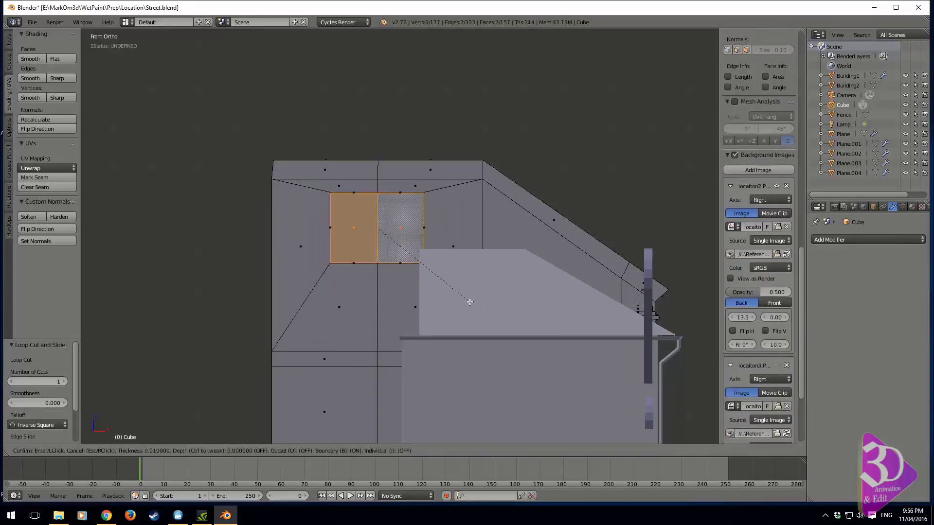
pyautogui.click(470, 302)
pyautogui.hotkey('ctrl', 'z')
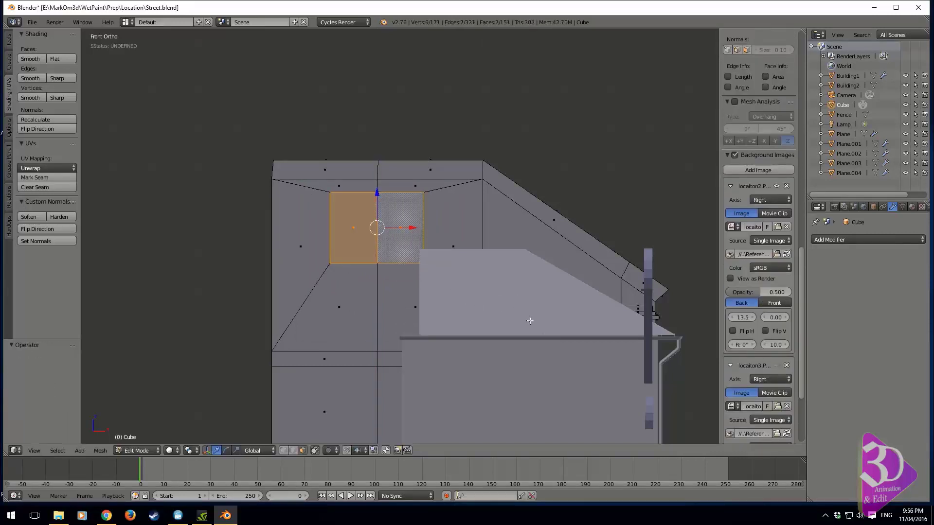
# Inset the two selected faces individually with a thickness of about 0.22.
pyautogui.press('i')
pyautogui.press('i')
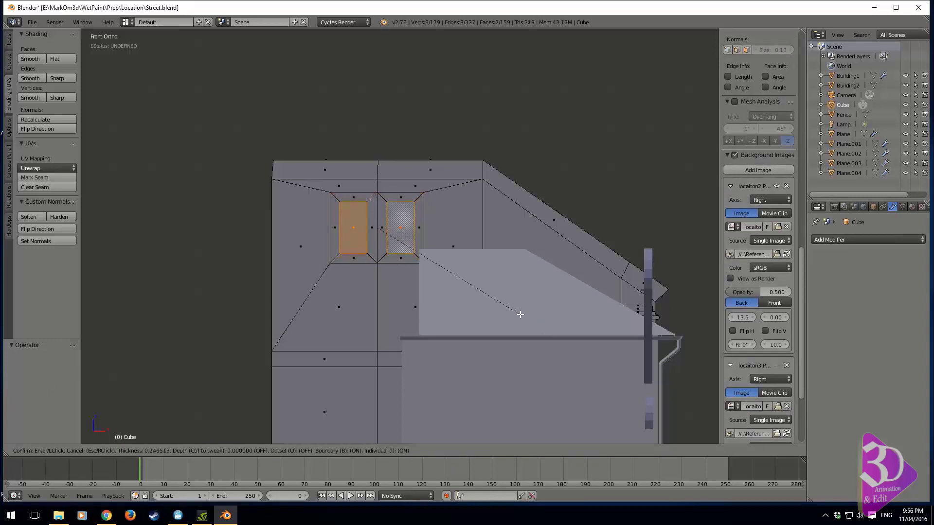
pyautogui.click(521, 314)
# Compare the two window insets with the white building's gable window in the reference photo in right view.
pyautogui.keyDown('shift'); pyautogui.moveTo(542, 273); pyautogui.dragTo(388, 303, button='middle'); pyautogui.keyUp('shift')
pyautogui.scroll(4, 374, 300)
pyautogui.scroll(2, 383, 304)
pyautogui.press('KP_3')
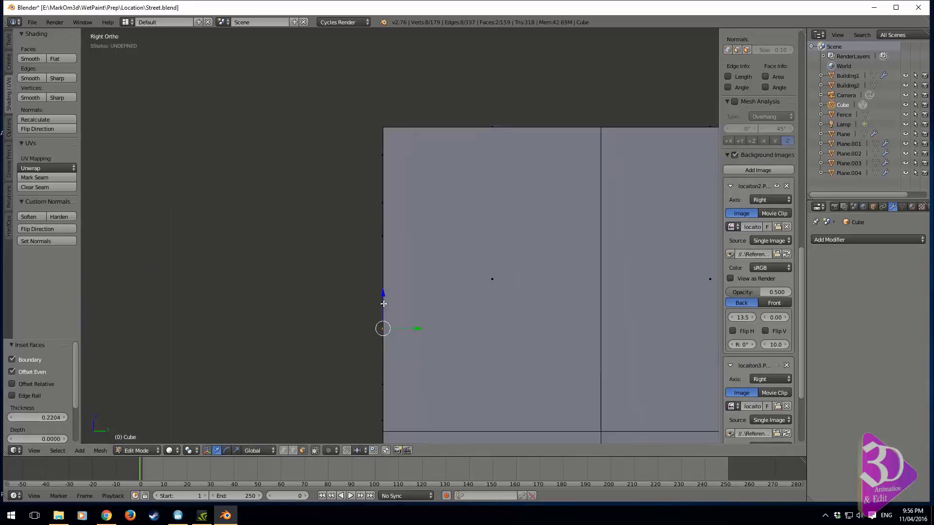
pyautogui.press('KP_1')
pyautogui.press('KP_3')
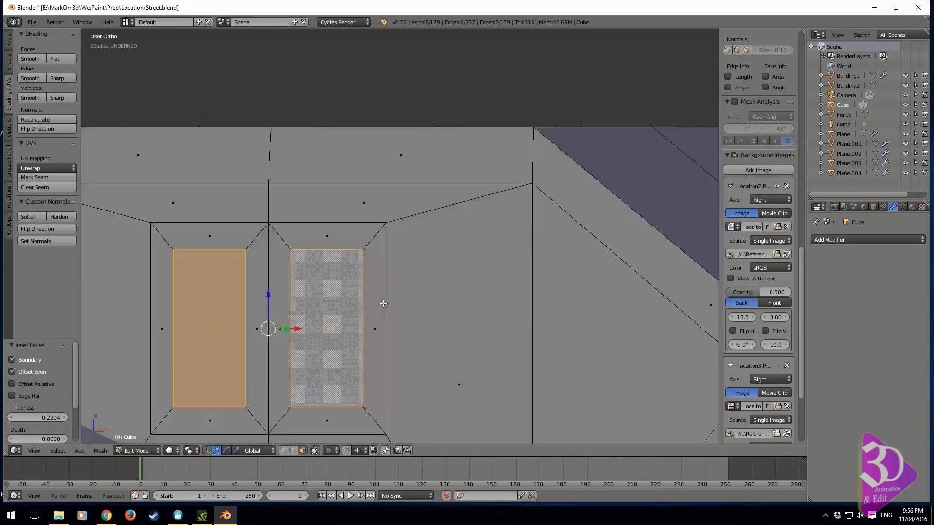
pyautogui.scroll(-5, 385, 305)
pyautogui.keyDown('shift'); pyautogui.moveTo(408, 344); pyautogui.dragTo(331, 296, button='middle'); pyautogui.keyUp('shift')
pyautogui.scroll(4, 332, 296)
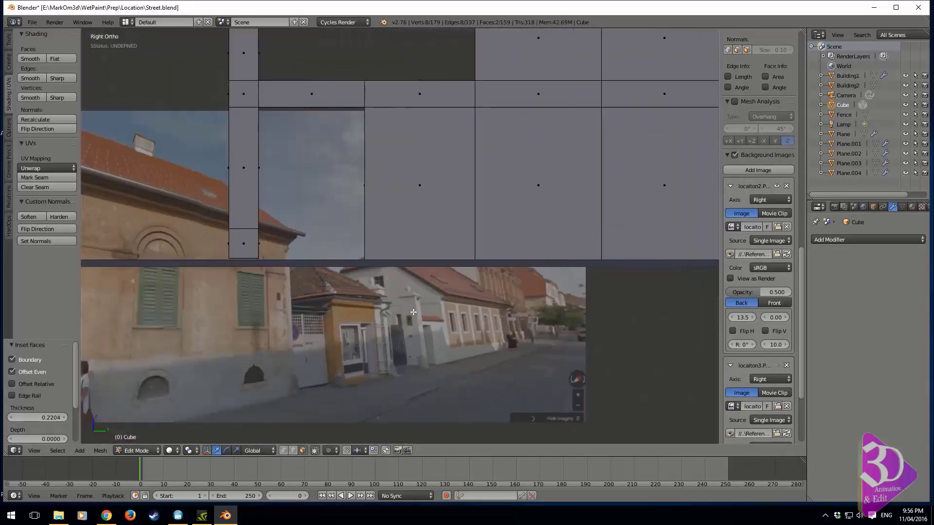
pyautogui.keyDown('shift'); pyautogui.moveTo(384, 199); pyautogui.dragTo(379, 181, button='middle'); pyautogui.keyUp('shift')
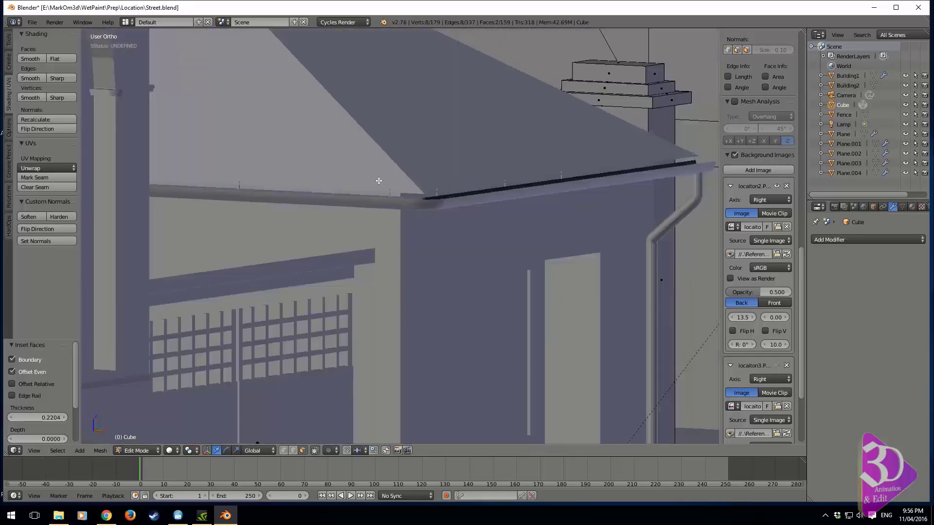
pyautogui.moveTo(402, 108); pyautogui.dragTo(471, 141, button='middle')
pyautogui.moveTo(446, 241); pyautogui.dragTo(452, 202, button='middle')
pyautogui.moveTo(452, 202); pyautogui.dragTo(393, 257, button='middle')
pyautogui.scroll(4, 418, 309)
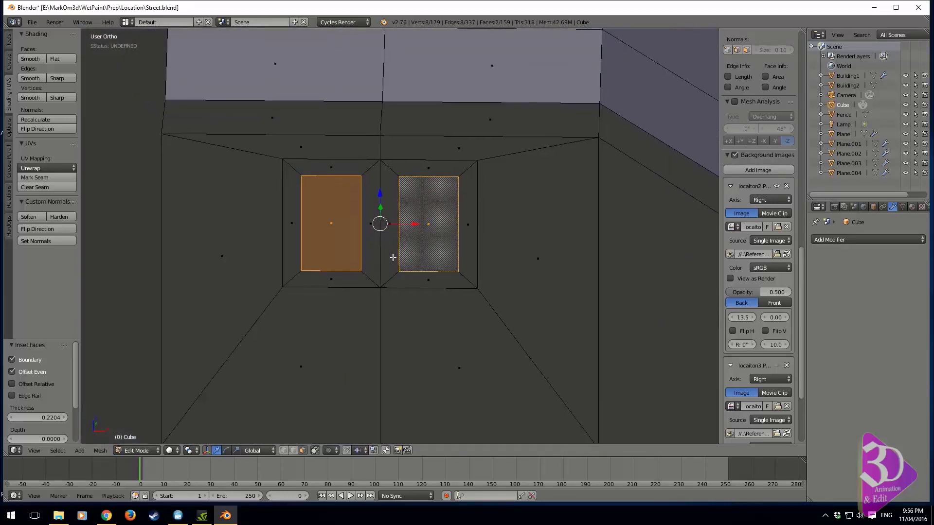
# Bevel the vertical centre edge loop running between the two windows by 0.076.
pyautogui.keyDown('alt'); pyautogui.click(383, 307); pyautogui.keyUp('alt')
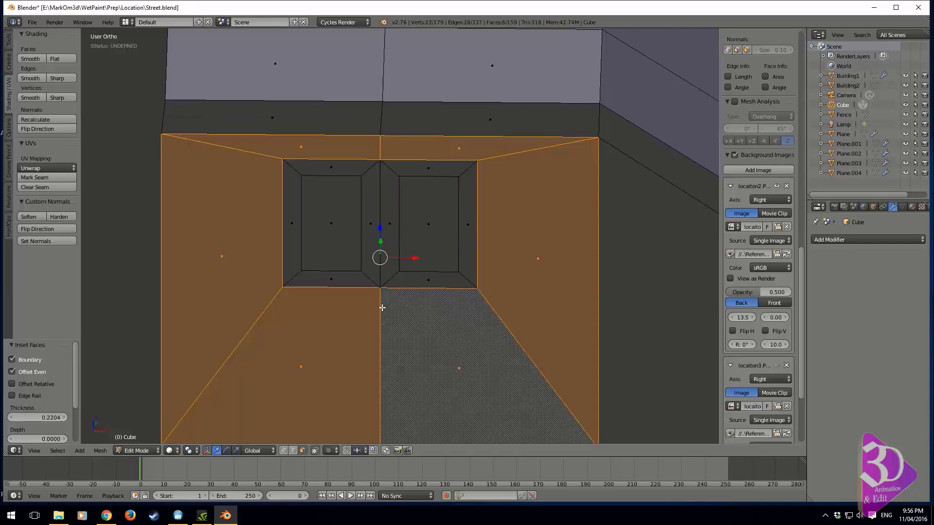
pyautogui.keyDown('alt'); pyautogui.click(382, 360); pyautogui.keyUp('alt')
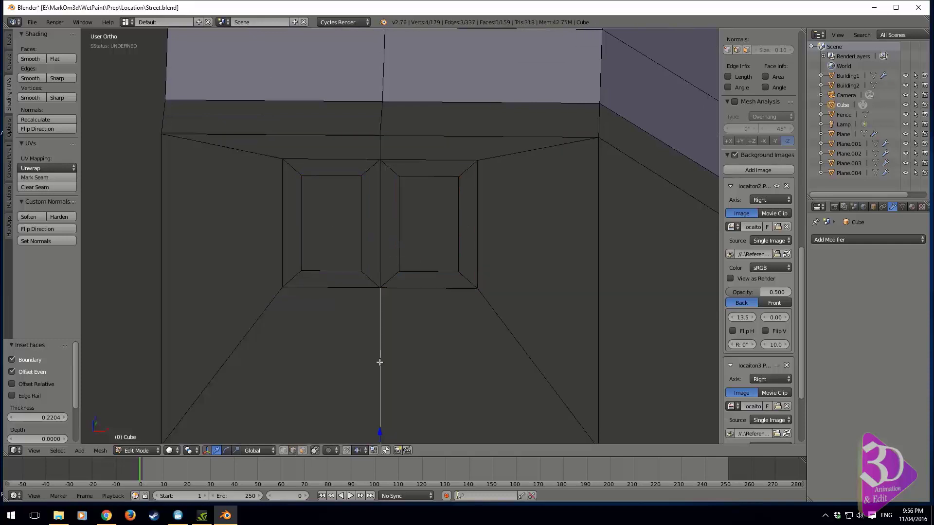
pyautogui.keyDown('shift'); pyautogui.click(378, 173); pyautogui.keyUp('shift')
pyautogui.keyDown('alt'); pyautogui.keyDown('shift'); pyautogui.click(379, 143); pyautogui.keyUp('shift'); pyautogui.keyUp('alt')
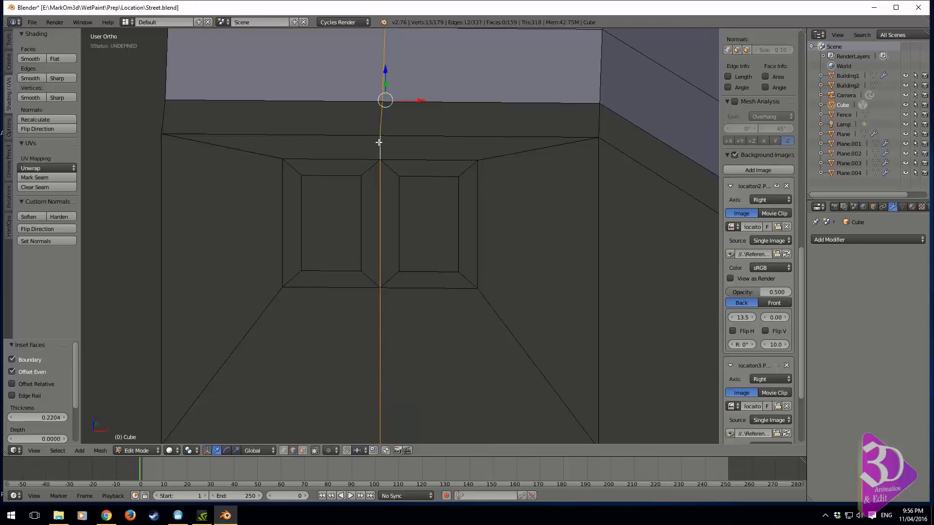
pyautogui.hotkey('ctrl', 'b')
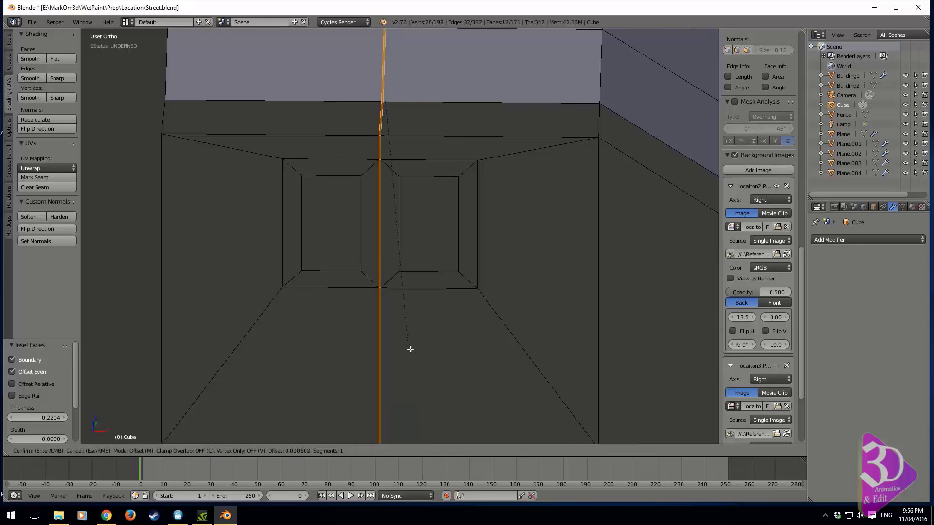
pyautogui.click(423, 398)
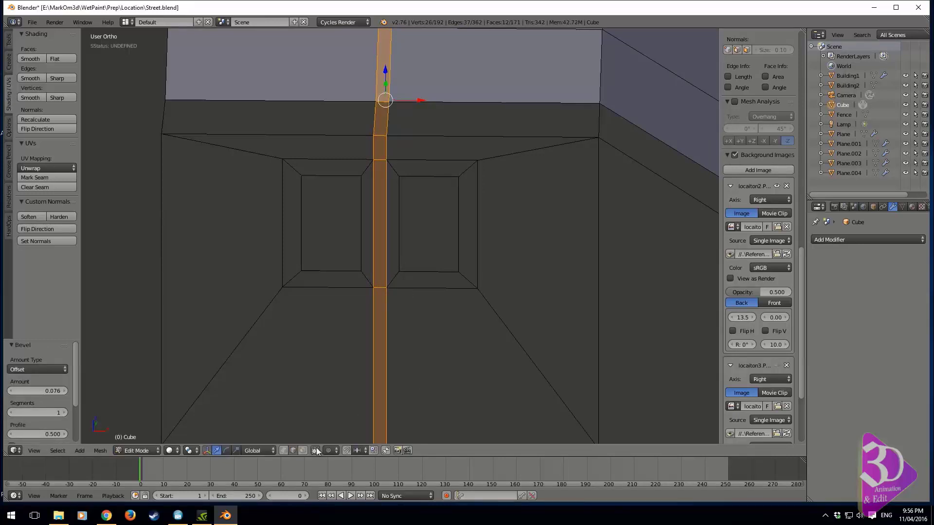
# Spread the two window frames apart along X, moving the left one outward and the right one 0.284.
pyautogui.click(303, 451)
pyautogui.click(326, 277)
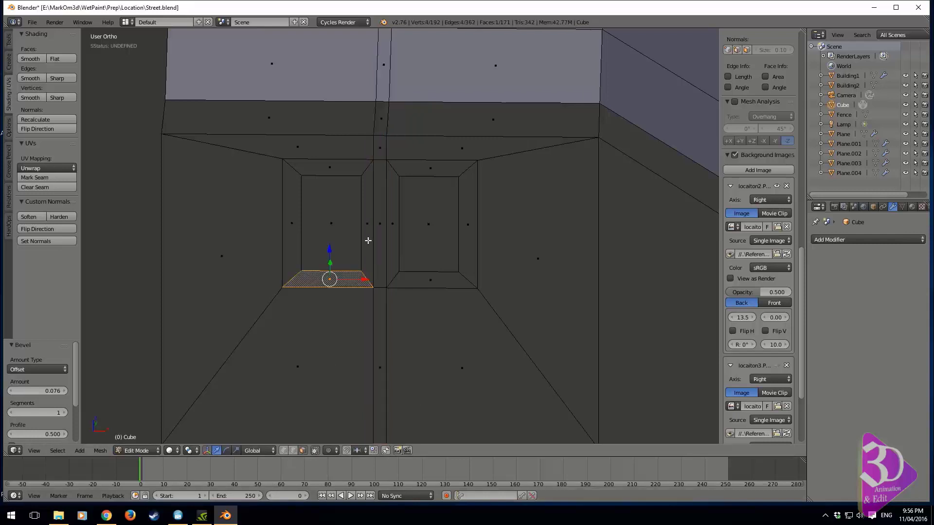
pyautogui.keyDown('alt'); pyautogui.keyDown('shift'); pyautogui.click(364, 275); pyautogui.keyUp('shift'); pyautogui.keyUp('alt')
pyautogui.moveTo(364, 226); pyautogui.dragTo(344, 226)
pyautogui.keyDown('alt'); pyautogui.rightClick(396, 276); pyautogui.keyUp('alt')
pyautogui.moveTo(466, 224); pyautogui.dragTo(490, 224)
# Scale the two inner vertical frame edges between the windows to 0.81 along X.
pyautogui.click(293, 450)
pyautogui.rightClick(409, 243)
pyautogui.keyDown('shift'); pyautogui.rightClick(361, 240); pyautogui.keyUp('shift')
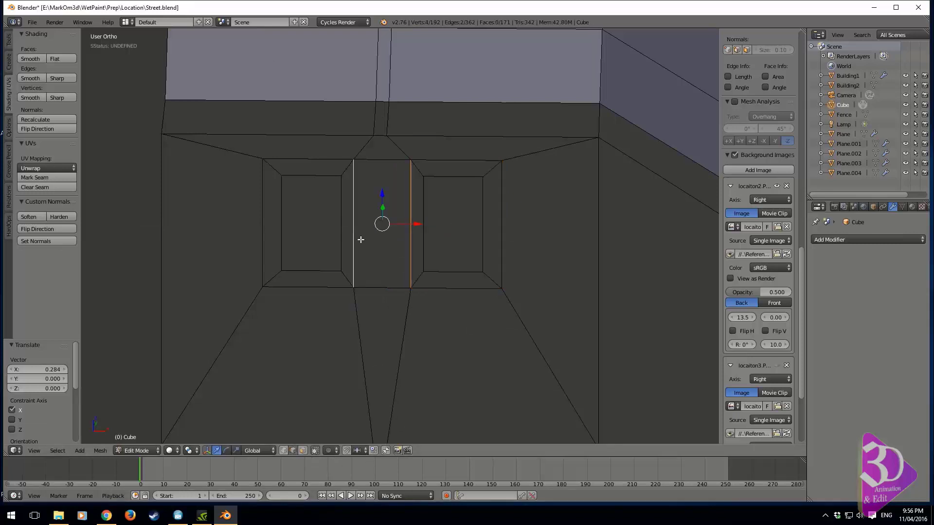
pyautogui.press('s')
pyautogui.press('x')
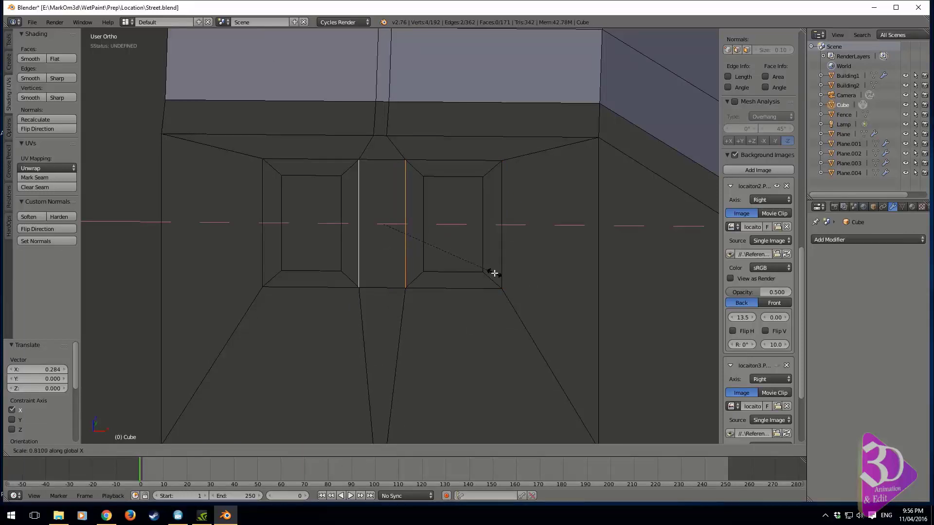
pyautogui.click(492, 273)
# Select the eight frame faces around both windows and extrude them outward by -0.062 along Y.
pyautogui.click(302, 451)
pyautogui.rightClick(310, 280)
pyautogui.keyDown('shift'); pyautogui.rightClick(350, 223); pyautogui.keyUp('shift')
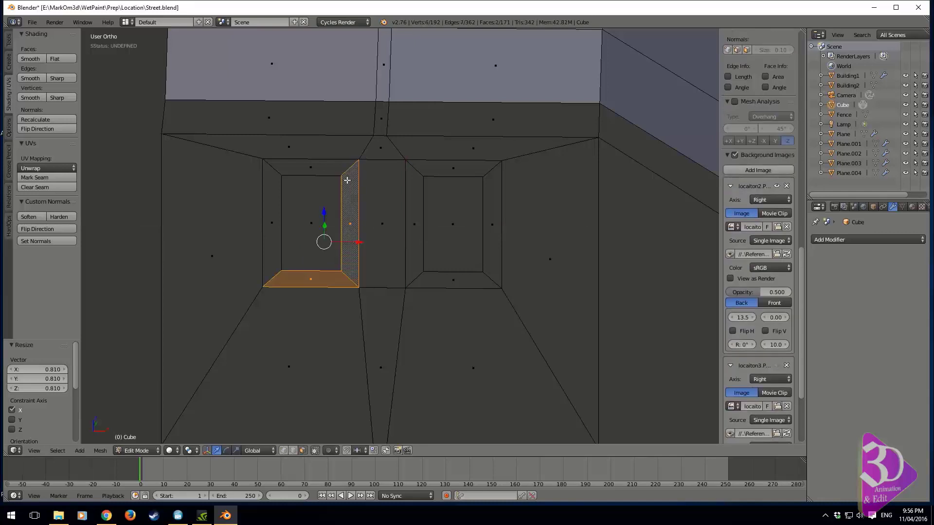
pyautogui.keyDown('shift'); pyautogui.rightClick(311, 168); pyautogui.keyUp('shift')
pyautogui.keyDown('shift'); pyautogui.rightClick(271, 223); pyautogui.keyUp('shift')
pyautogui.keyDown('shift'); pyautogui.rightClick(421, 240); pyautogui.keyUp('shift')
pyautogui.keyDown('shift'); pyautogui.rightClick(453, 280); pyautogui.keyUp('shift')
pyautogui.keyDown('shift'); pyautogui.rightClick(493, 261); pyautogui.keyUp('shift')
pyautogui.keyDown('shift'); pyautogui.rightClick(455, 168); pyautogui.keyUp('shift')
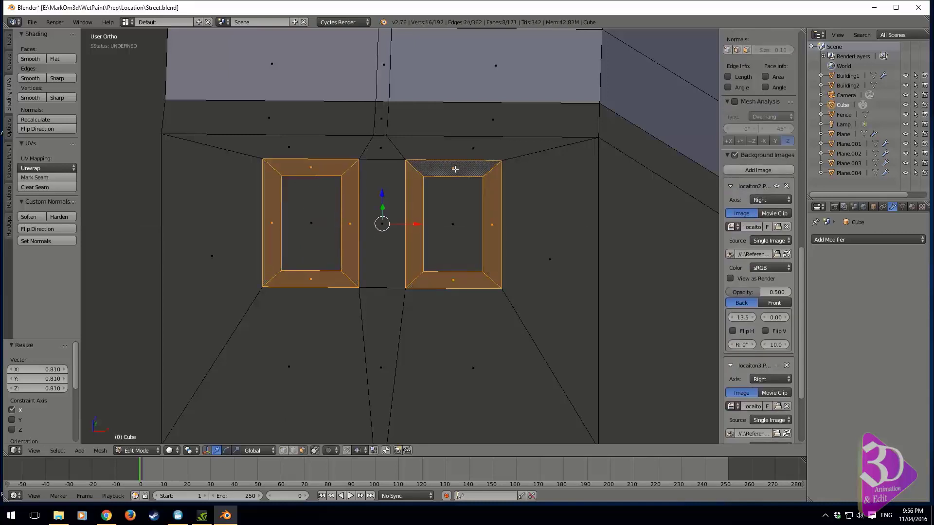
pyautogui.moveTo(530, 224); pyautogui.dragTo(518, 254, button='middle')
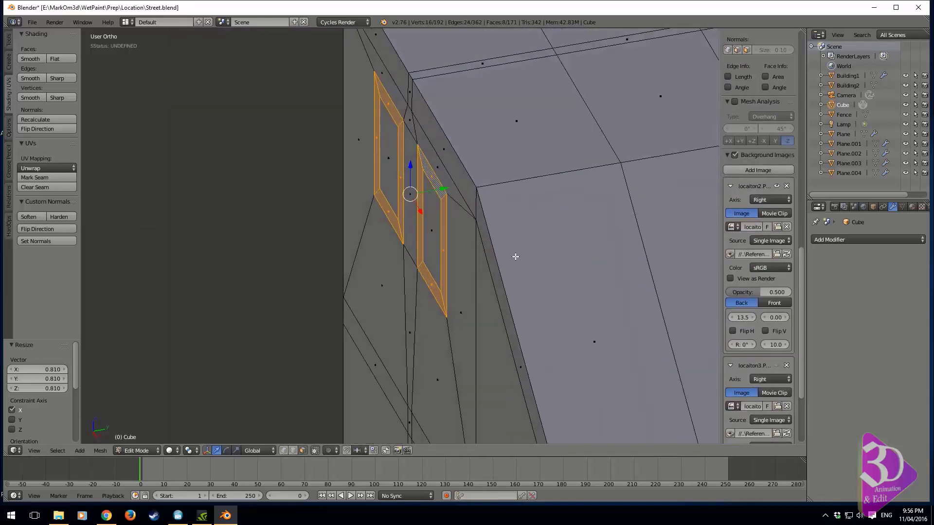
pyautogui.press('e')
pyautogui.click(510, 259)
# Select both window pane faces inside the frames and push them inward 0.054 along Y.
pyautogui.keyDown('shift'); pyautogui.moveTo(371, 177); pyautogui.dragTo(386, 281, button='middle'); pyautogui.keyUp('shift')
pyautogui.scroll(1, 386, 281)
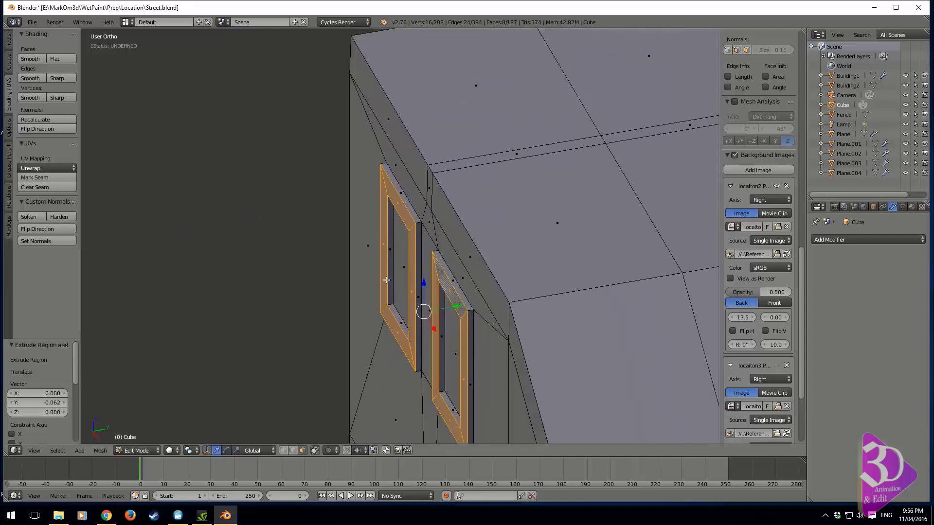
pyautogui.rightClick(400, 278)
pyautogui.keyDown('shift'); pyautogui.rightClick(460, 356); pyautogui.keyUp('shift')
pyautogui.rightClick(454, 357)
pyautogui.keyDown('shift'); pyautogui.rightClick(398, 279); pyautogui.keyUp('shift')
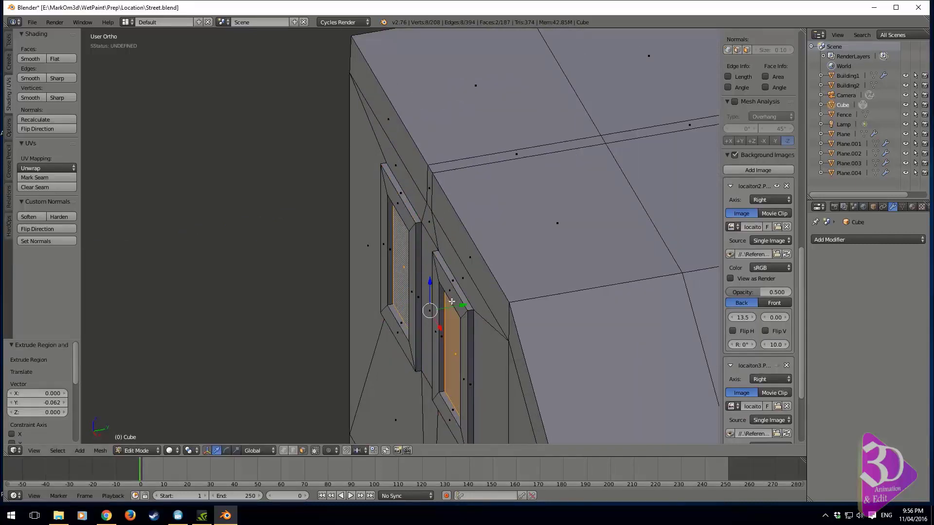
pyautogui.moveTo(462, 304); pyautogui.dragTo(468, 304)
# Check the gable window in the reference photo in wireframe right view and inspect the recessed panes.
pyautogui.moveTo(446, 379); pyautogui.dragTo(424, 269, button='middle')
pyautogui.press('KP_3')
pyautogui.press('KP_1')
pyautogui.press('z')
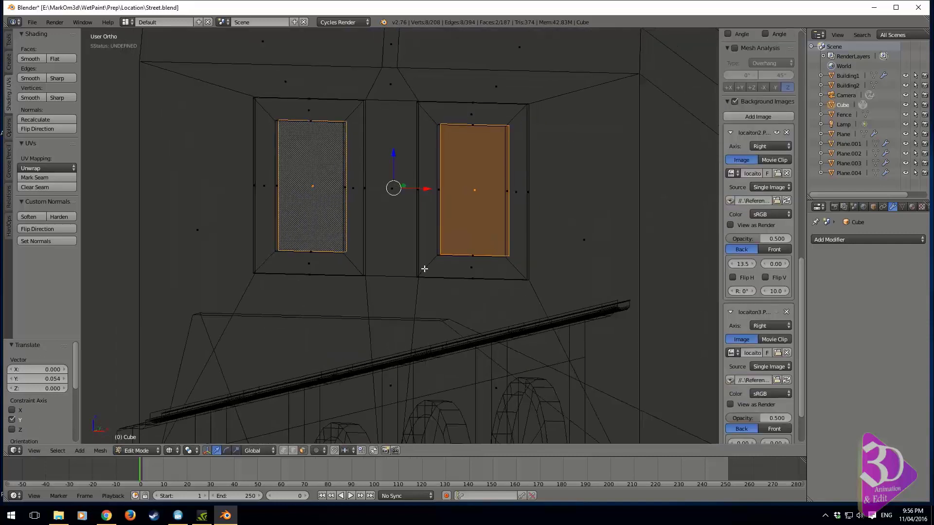
pyautogui.press('KP_3')
pyautogui.scroll(-3, 425, 269)
pyautogui.keyDown('shift'); pyautogui.moveTo(423, 436); pyautogui.dragTo(466, 261, button='middle'); pyautogui.keyUp('shift')
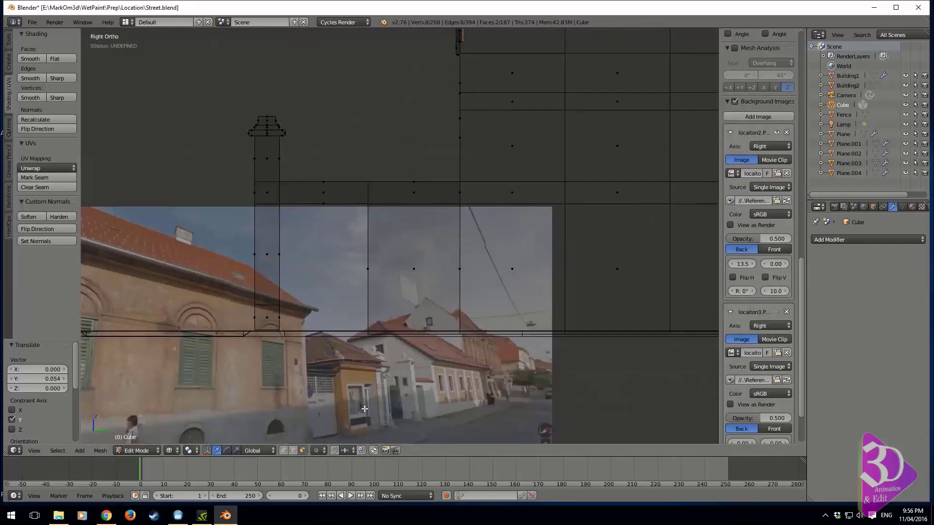
pyautogui.keyDown('shift'); pyautogui.moveTo(369, 184); pyautogui.dragTo(492, 331, button='middle'); pyautogui.keyUp('shift')
pyautogui.moveTo(491, 331); pyautogui.dragTo(407, 221, button='middle')
pyautogui.scroll(3, 544, 332)
pyautogui.scroll(1, 457, 280)
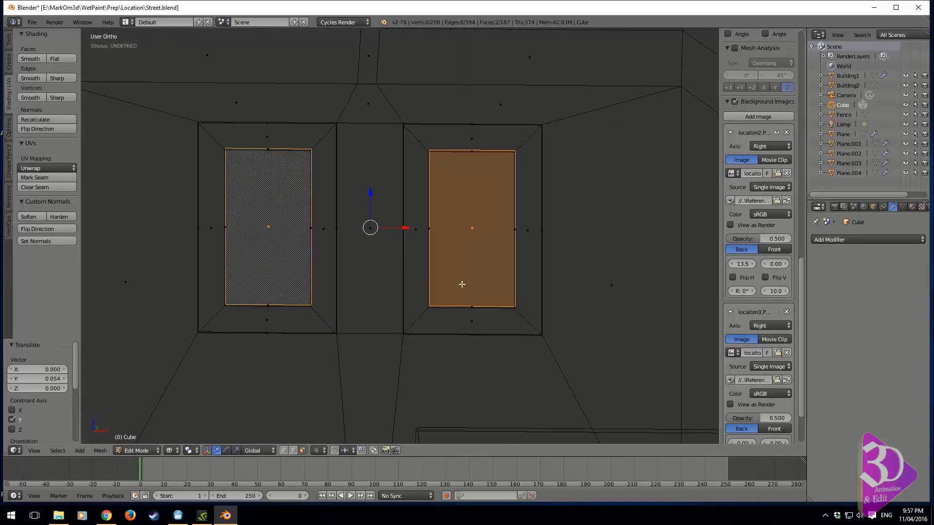
pyautogui.moveTo(498, 274); pyautogui.dragTo(493, 349, button='middle')
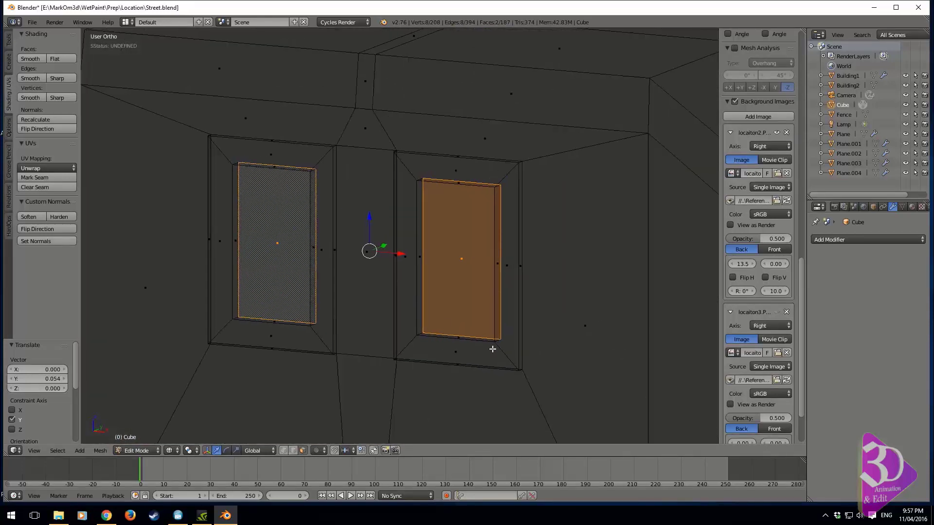
# Push both window pane faces a further 0.396 inward along Y.
pyautogui.rightClick(472, 266)
pyautogui.scroll(-2, 458, 286)
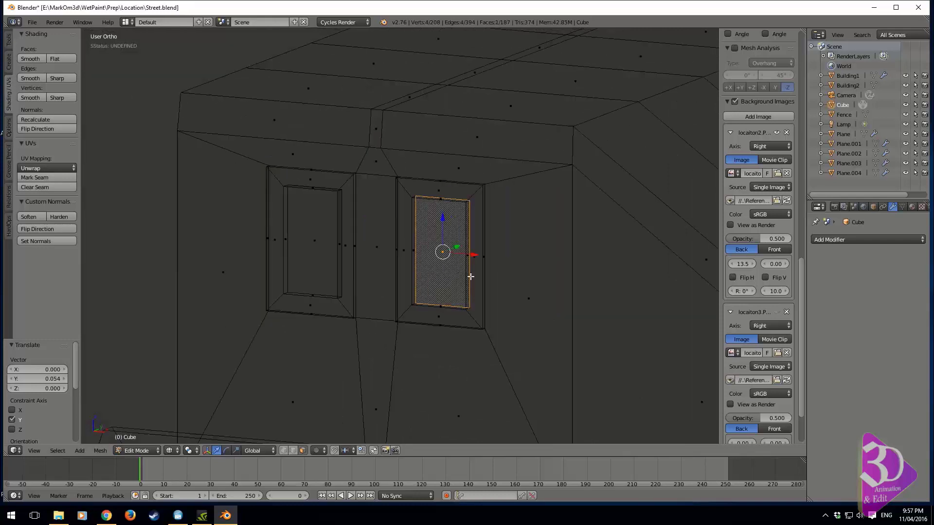
pyautogui.keyDown('shift'); pyautogui.rightClick(367, 232); pyautogui.keyUp('shift')
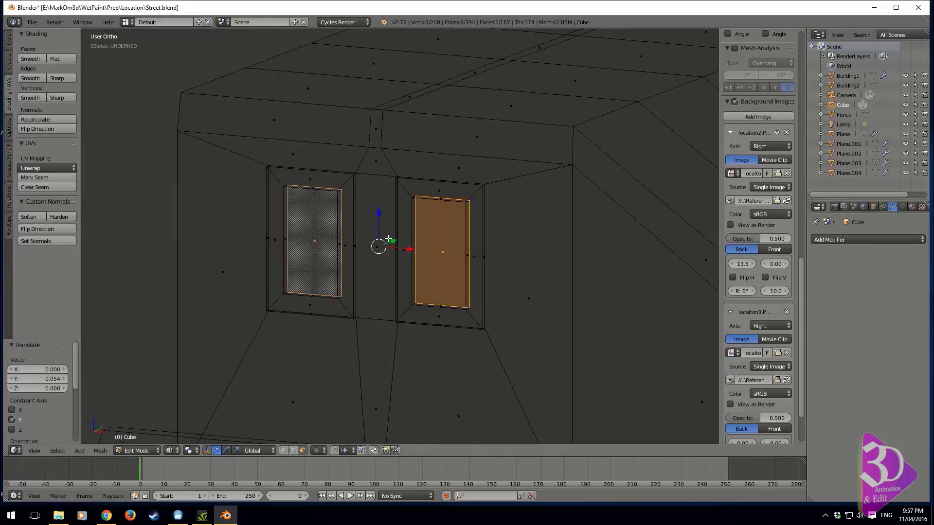
pyautogui.moveTo(389, 239); pyautogui.dragTo(403, 234)
# Duplicate the right window's pane face and pull the copy out in front of the wall along Y.
pyautogui.rightClick(456, 261)
pyautogui.hotkey('shift', 'd')
pyautogui.press('y')
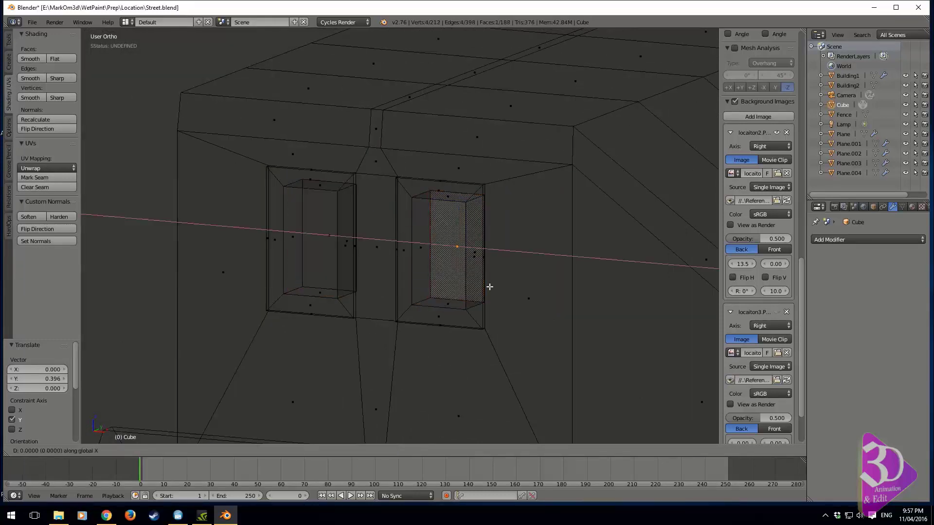
pyautogui.click(307, 341)
# Divide the duplicated pane face with one vertical and three horizontal loop cuts, all evenly spaced.
pyautogui.moveTo(307, 341); pyautogui.dragTo(394, 354, button='middle')
pyautogui.hotkey('ctrl', 'r')
pyautogui.click(394, 355)
pyautogui.rightClick(407, 324)
pyautogui.hotkey('ctrl', 'r')
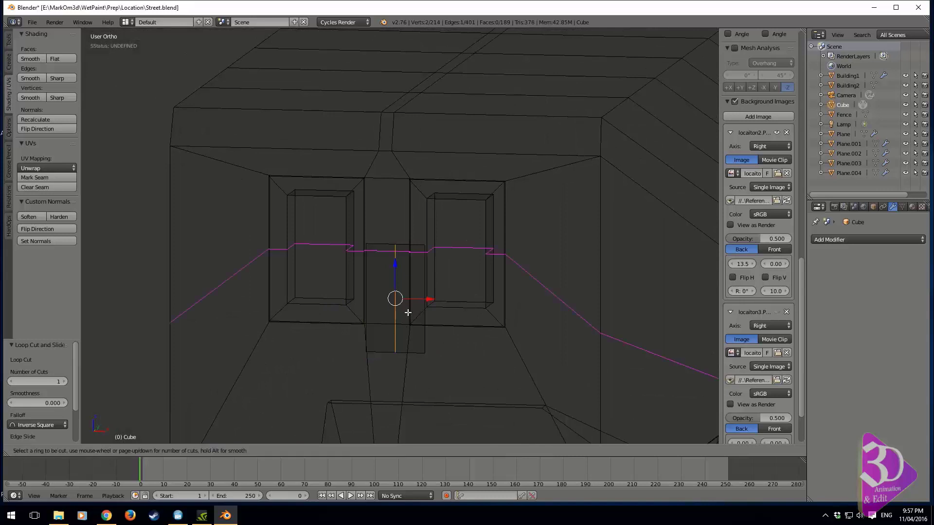
pyautogui.scroll(2, 426, 300)
pyautogui.click(425, 300)
pyautogui.rightClick(422, 303)
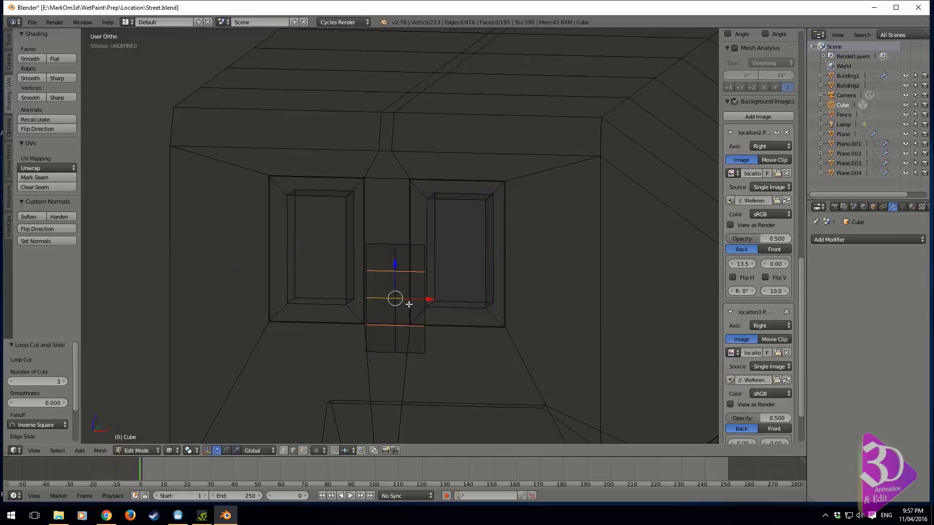
# Try to bevel the vertical and three horizontal cut edges of the duplicated pane into bars.
pyautogui.keyDown('alt'); pyautogui.keyDown('shift'); pyautogui.rightClick(395, 284); pyautogui.keyUp('shift'); pyautogui.keyUp('alt')
pyautogui.scroll(4, 399, 292)
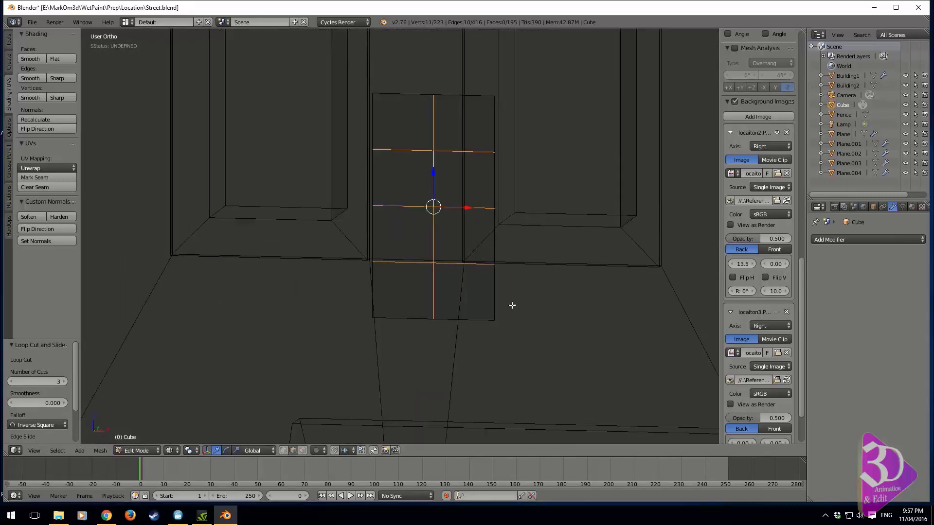
pyautogui.hotkey('ctrl', 'b')
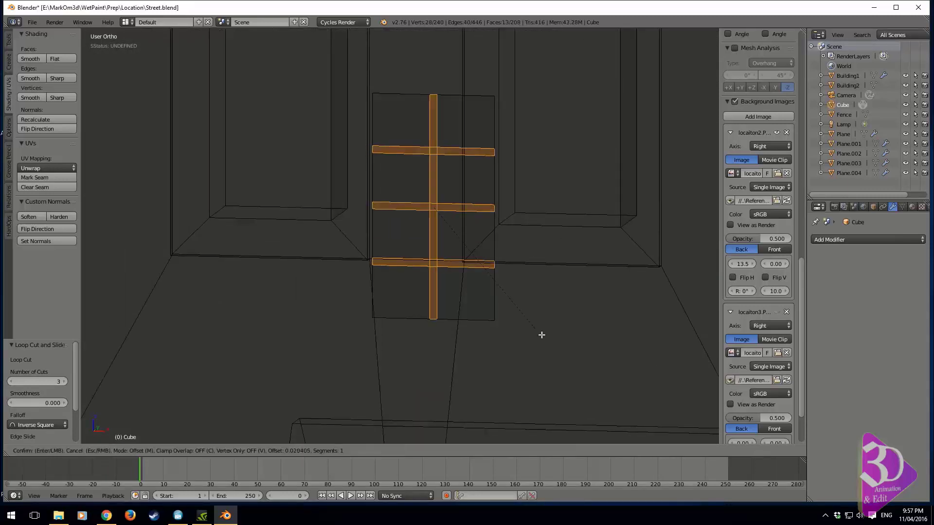
pyautogui.click(560, 352)
pyautogui.hotkey('ctrl', 'z')
pyautogui.hotkey('ctrl', 'z')
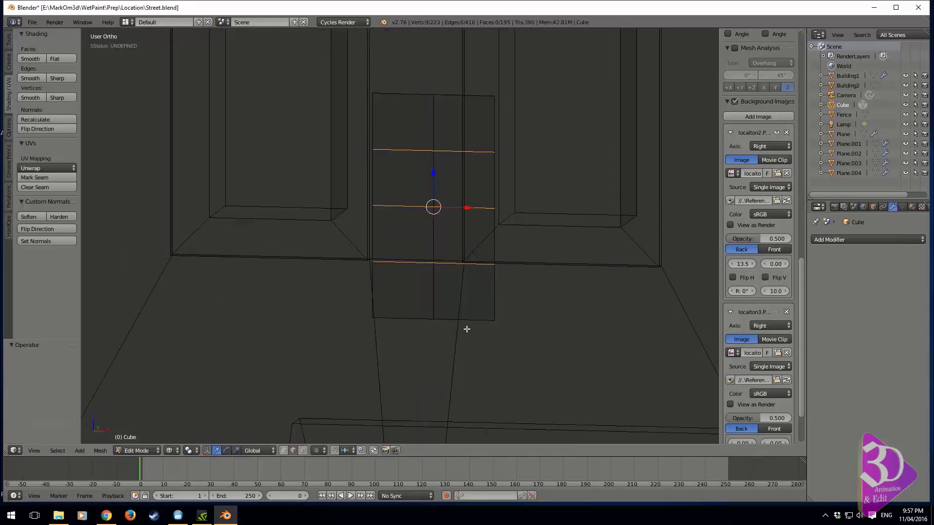
# Replace the duplicated pane's single vertical edge loop with two evenly spaced vertical loop cuts.
pyautogui.keyDown('alt'); pyautogui.rightClick(427, 302); pyautogui.keyUp('alt')
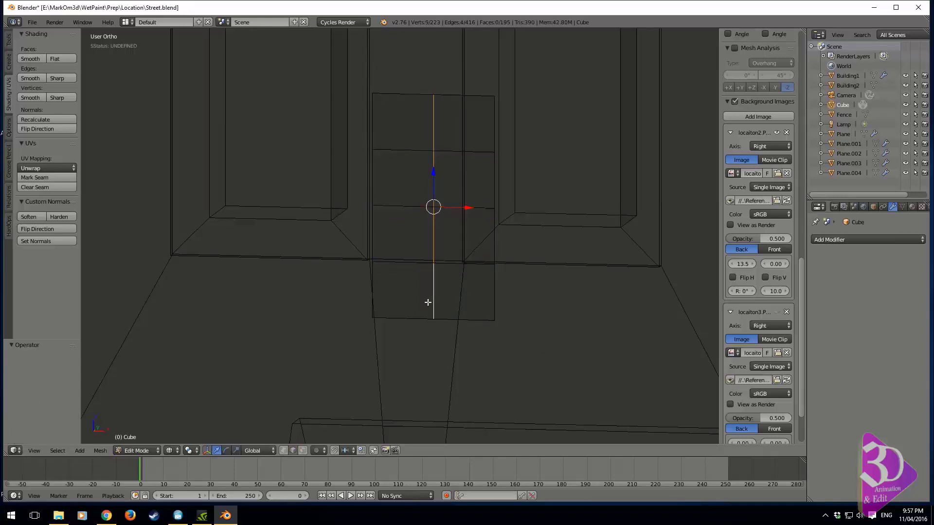
pyautogui.press('x')
pyautogui.click(427, 416)
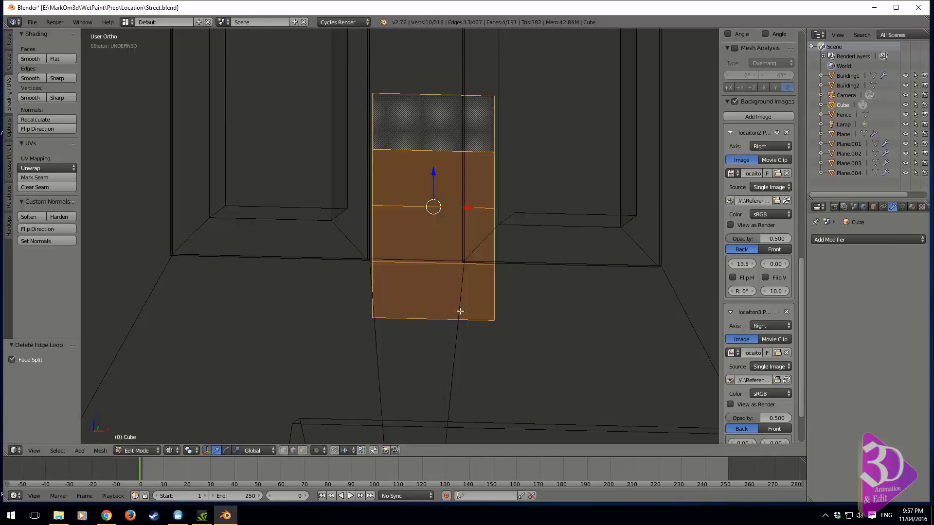
pyautogui.hotkey('ctrl', 'r')
pyautogui.scroll(1, 430, 317)
pyautogui.click(430, 317)
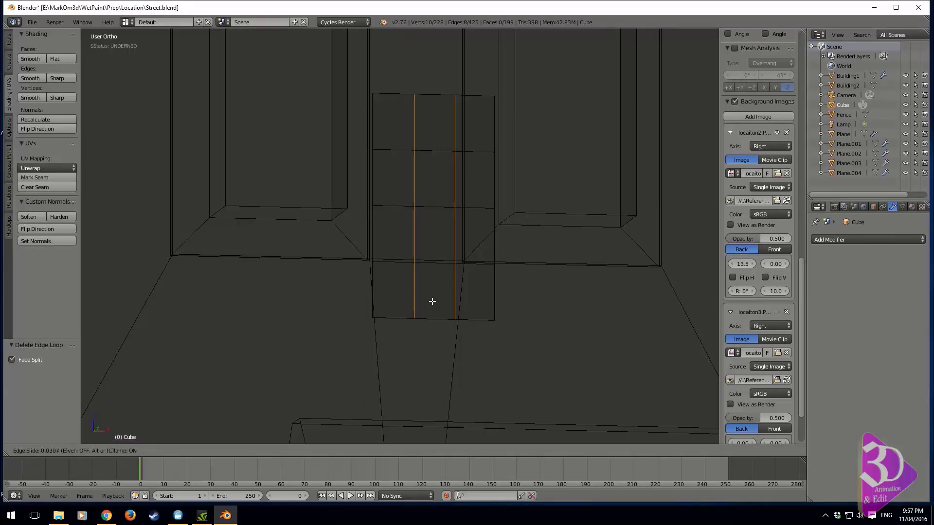
pyautogui.rightClick(432, 310)
# Bevel the two vertical and three horizontal cut edges of the duplicated pane with an offset of about 0.014.
pyautogui.moveTo(421, 270); pyautogui.dragTo(351, 298, button='middle')
pyautogui.keyDown('shift'); pyautogui.rightClick(350, 298); pyautogui.keyUp('shift')
pyautogui.keyDown('shift'); pyautogui.rightClick(343, 244); pyautogui.keyUp('shift')
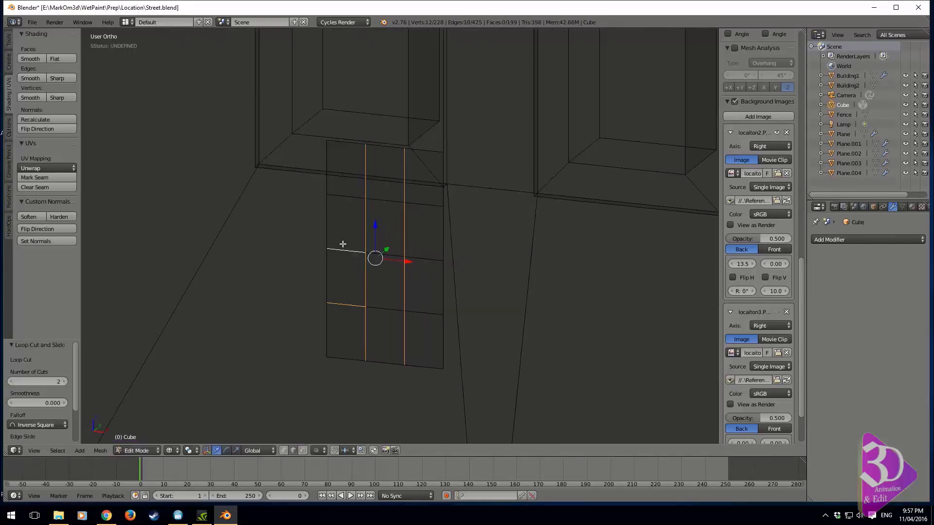
pyautogui.keyDown('shift'); pyautogui.rightClick(346, 197); pyautogui.keyUp('shift')
pyautogui.keyDown('shift'); pyautogui.rightClick(388, 201); pyautogui.keyUp('shift')
pyautogui.keyDown('shift'); pyautogui.rightClick(386, 255); pyautogui.keyUp('shift')
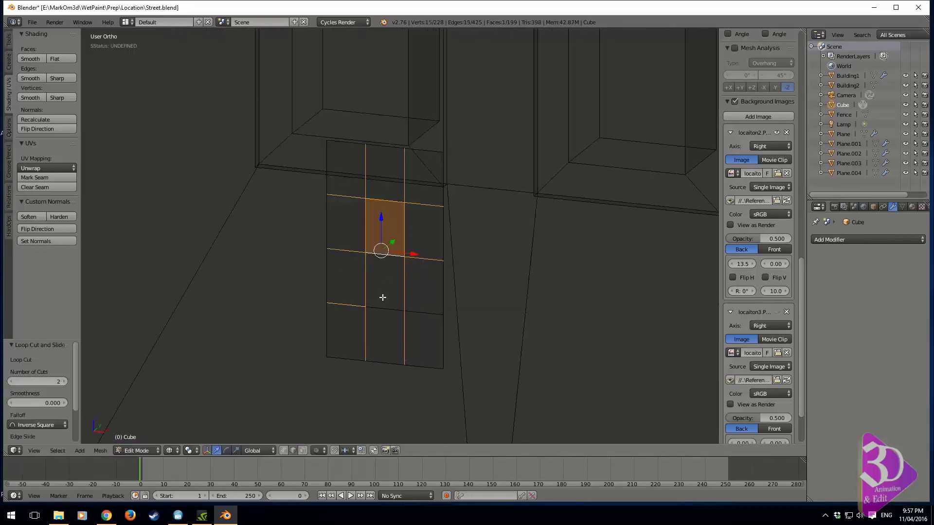
pyautogui.keyDown('shift'); pyautogui.rightClick(394, 317); pyautogui.keyUp('shift')
pyautogui.hotkey('ctrl', 'b')
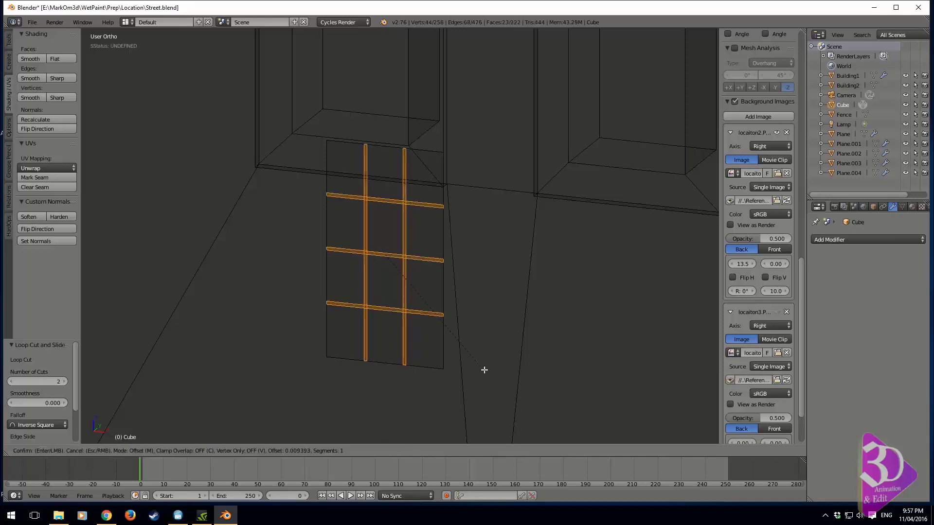
pyautogui.click(486, 375)
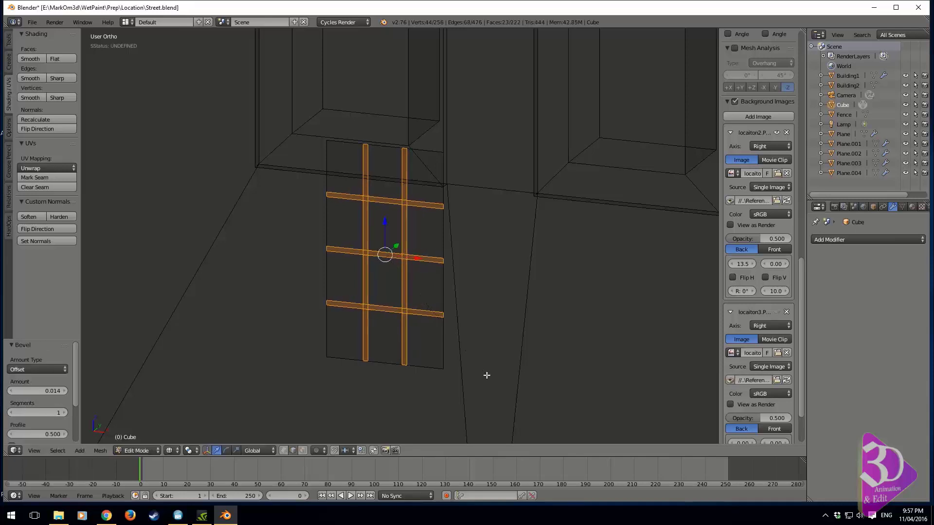
# Delete the twelve faces between the bevelled strips of the duplicated pane, leaving only the bar grid.
pyautogui.click(302, 451)
pyautogui.rightClick(385, 336)
pyautogui.keyDown('shift'); pyautogui.rightClick(345, 333); pyautogui.keyUp('shift')
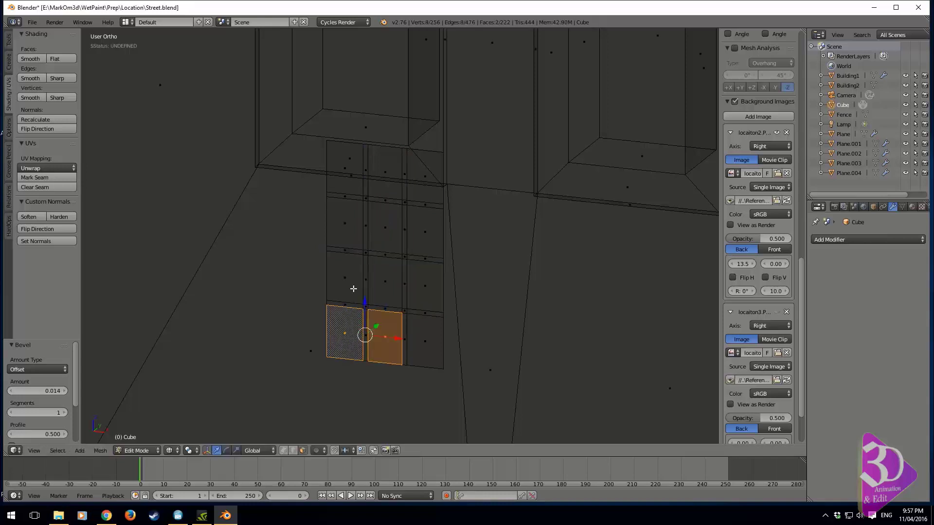
pyautogui.keyDown('shift'); pyautogui.rightClick(345, 278); pyautogui.keyUp('shift')
pyautogui.keyDown('shift'); pyautogui.rightClick(385, 281); pyautogui.keyUp('shift')
pyautogui.keyDown('shift'); pyautogui.rightClick(425, 286); pyautogui.keyUp('shift')
pyautogui.keyDown('shift'); pyautogui.rightClick(425, 341); pyautogui.keyUp('shift')
pyautogui.keyDown('shift'); pyautogui.rightClick(425, 232); pyautogui.keyUp('shift')
pyautogui.keyDown('shift'); pyautogui.rightClick(425, 176); pyautogui.keyUp('shift')
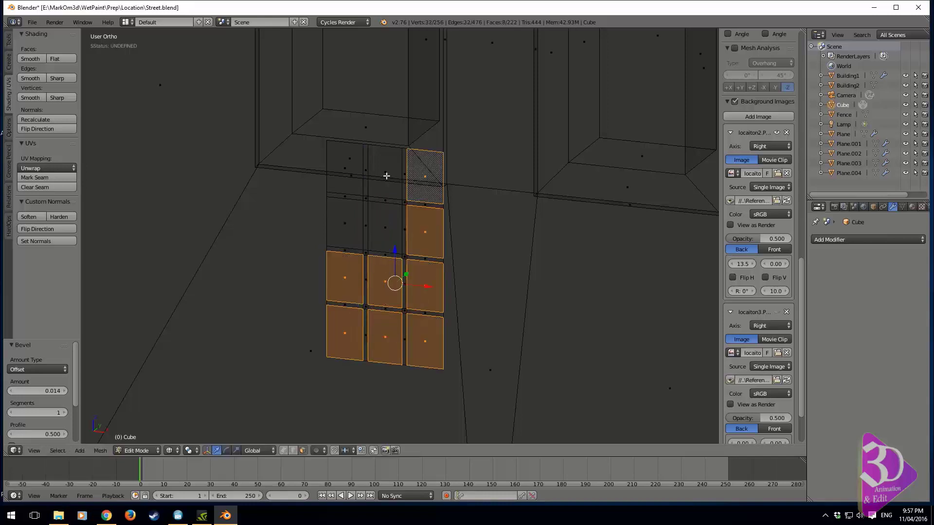
pyautogui.keyDown('shift'); pyautogui.rightClick(386, 176); pyautogui.keyUp('shift')
pyautogui.moveTo(349, 175); pyautogui.dragTo(379, 198, button='middle')
pyautogui.keyDown('shift'); pyautogui.rightClick(277, 192); pyautogui.keyUp('shift')
pyautogui.keyDown('shift'); pyautogui.rightClick(274, 225); pyautogui.keyUp('shift')
pyautogui.keyDown('shift'); pyautogui.rightClick(303, 233); pyautogui.keyUp('shift')
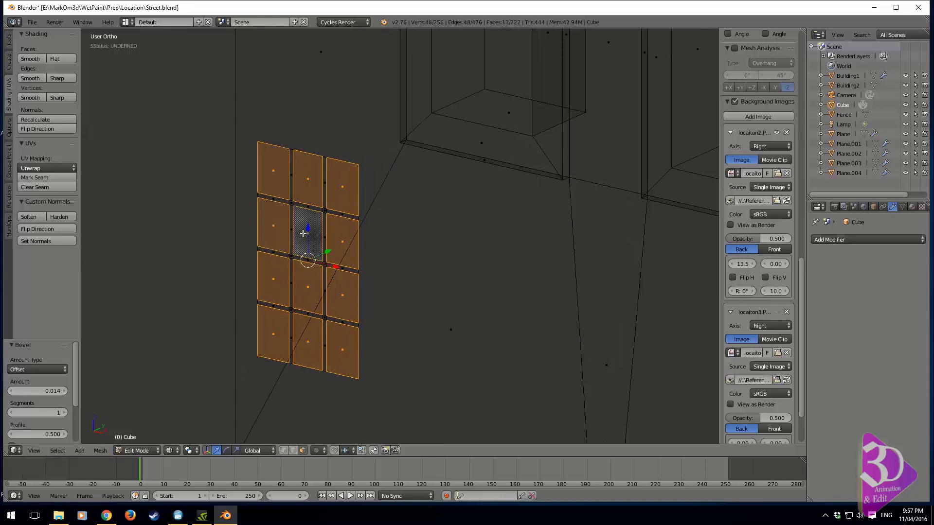
pyautogui.press('x')
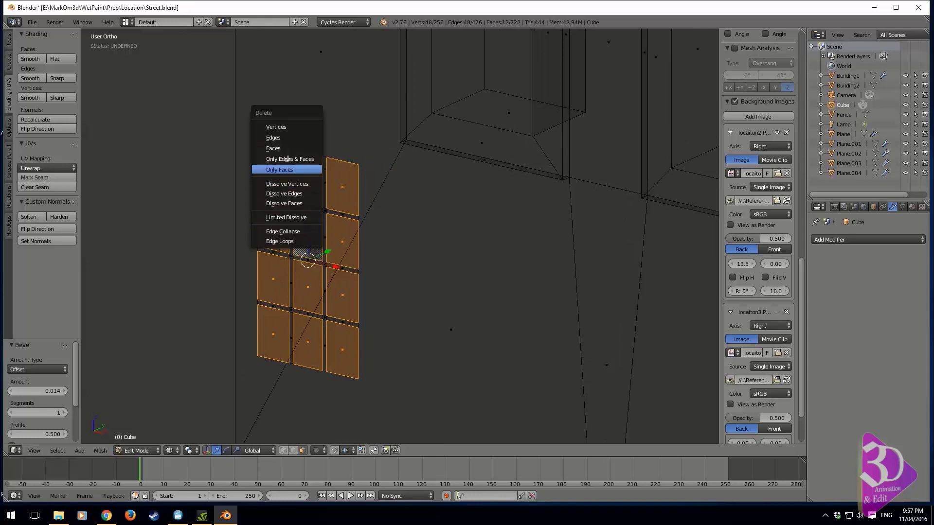
pyautogui.click(306, 149)
# Extrude the entire bar grid 0.023 along Y, and delete the grid faces still selected after the extrusion.
pyautogui.rightClick(292, 203)
pyautogui.hotkey('ctrl', 'l')
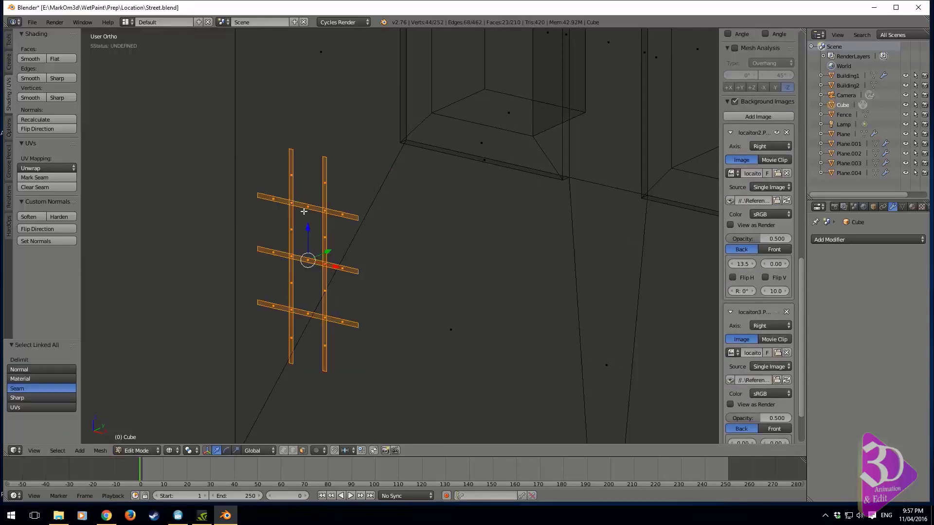
pyautogui.press('e')
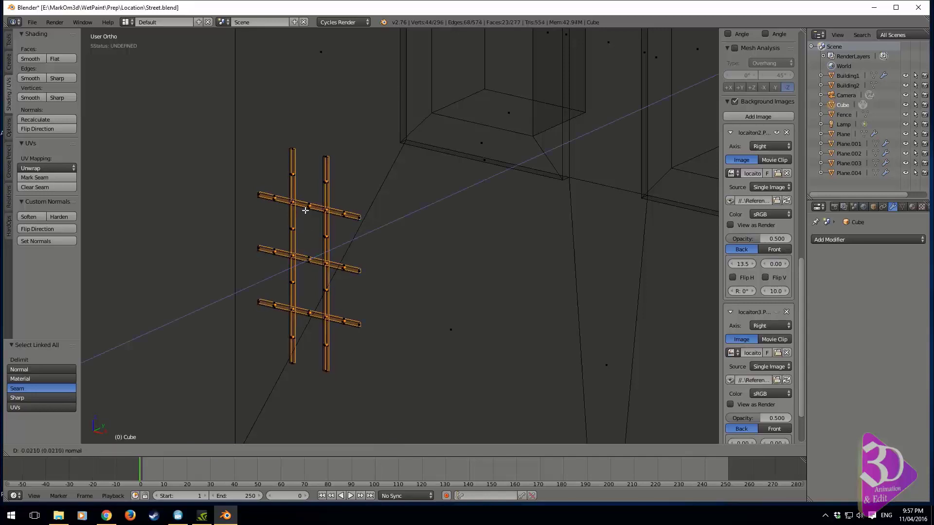
pyautogui.click(306, 209)
pyautogui.press('x')
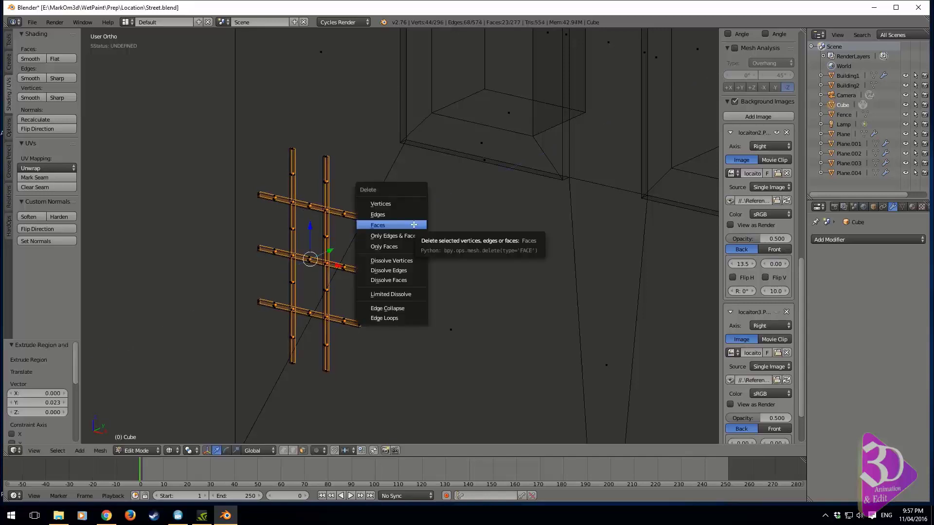
pyautogui.click(413, 223)
# Scale the whole linked bar grid up uniformly to about 1.06.
pyautogui.keyDown('shift'); pyautogui.moveTo(327, 210); pyautogui.dragTo(369, 236, button='middle'); pyautogui.keyUp('shift')
pyautogui.rightClick(370, 235)
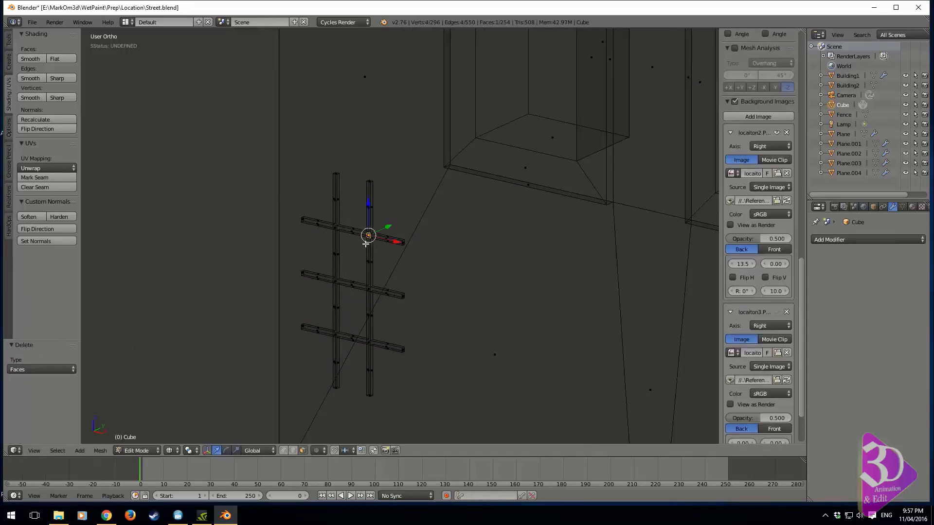
pyautogui.hotkey('ctrl', 'l')
pyautogui.press('s')
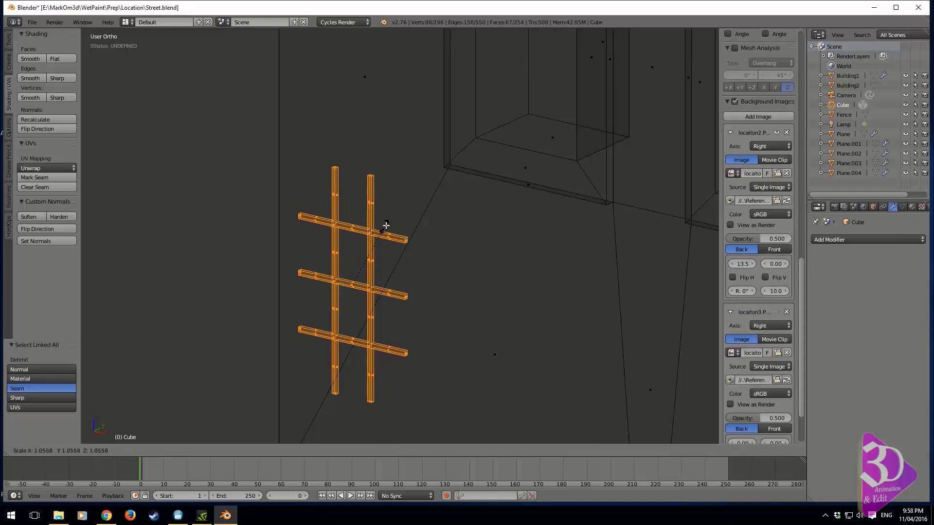
pyautogui.click(386, 227)
# Move the bar grid along Y into the right window opening and display the model in solid shading.
pyautogui.scroll(-3, 374, 240)
pyautogui.moveTo(398, 258)
pyautogui.mouseDown()
pyautogui.moveTo(649, 173)
pyautogui.moveTo(655, 159)
pyautogui.moveTo(638, 143)
pyautogui.mouseUp()
pyautogui.press('z')
pyautogui.keyDown('shift'); pyautogui.moveTo(638, 143); pyautogui.dragTo(457, 302, button='middle'); pyautogui.keyUp('shift')
pyautogui.scroll(3, 442, 341)
pyautogui.keyDown('shift'); pyautogui.moveTo(444, 336); pyautogui.dragTo(435, 263, button='middle'); pyautogui.keyUp('shift')
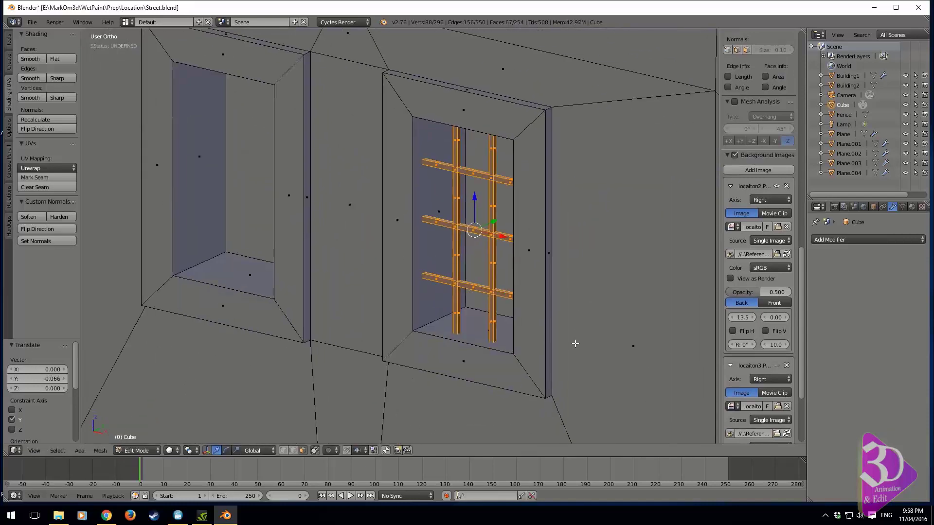
# Duplicate the bar grid and move the copy -1.647 along X into the left window.
pyautogui.hotkey('shift', 'd')
pyautogui.press('x')
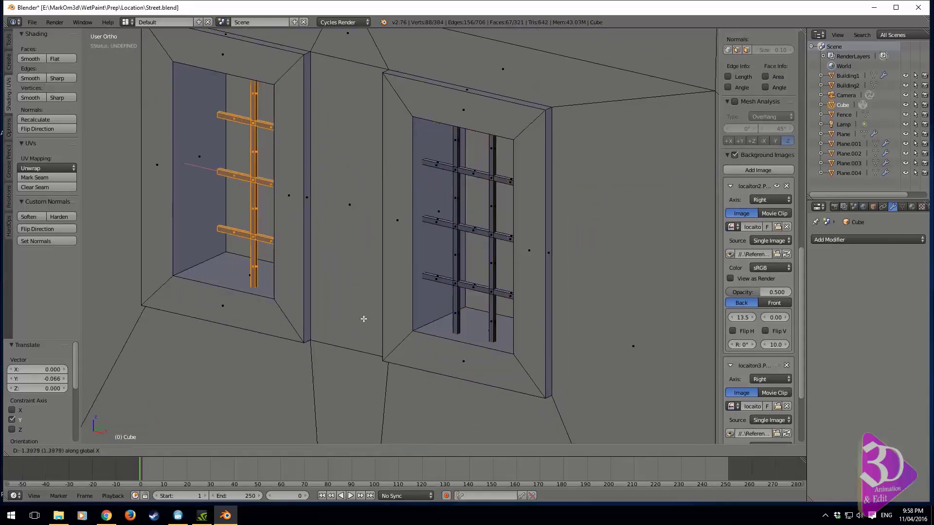
pyautogui.click(333, 310)
# Move both window pane faces -0.394 along Y to sit just behind the bar grids.
pyautogui.keyDown('shift'); pyautogui.moveTo(443, 284); pyautogui.dragTo(397, 328, button='middle'); pyautogui.keyUp('shift')
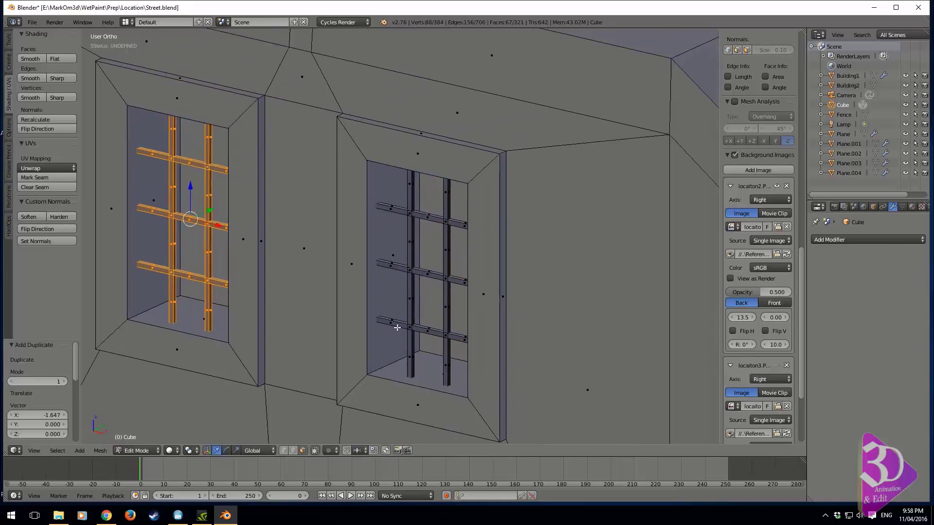
pyautogui.rightClick(430, 257)
pyautogui.keyDown('shift'); pyautogui.rightClick(228, 211); pyautogui.keyUp('shift')
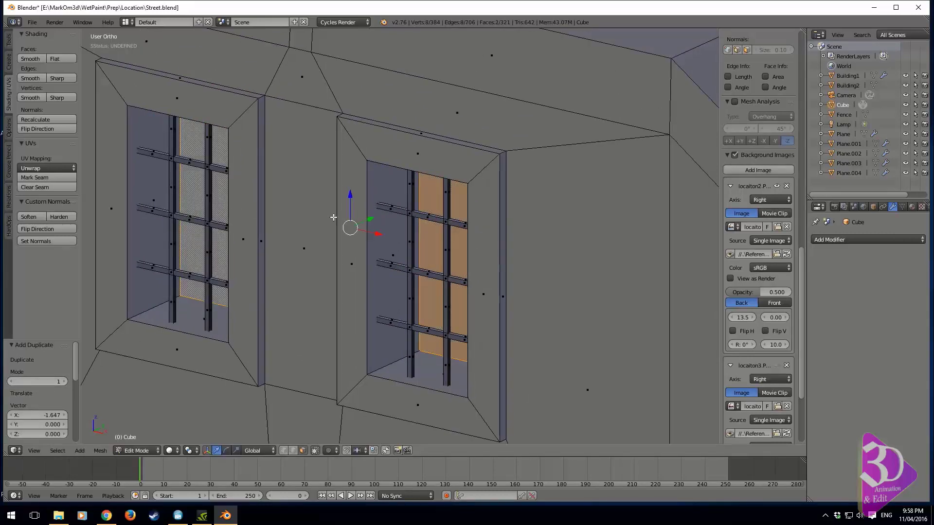
pyautogui.press('g')
pyautogui.press('y')
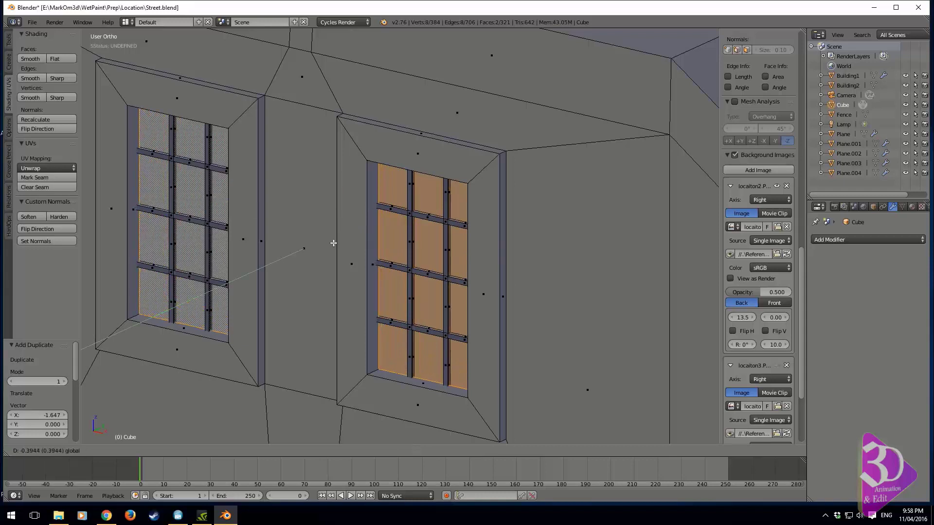
pyautogui.click(335, 242)
# Render the street scene through the camera, inspect the distant building in the image, and return to editing the mesh.
pyautogui.press('KP_0')
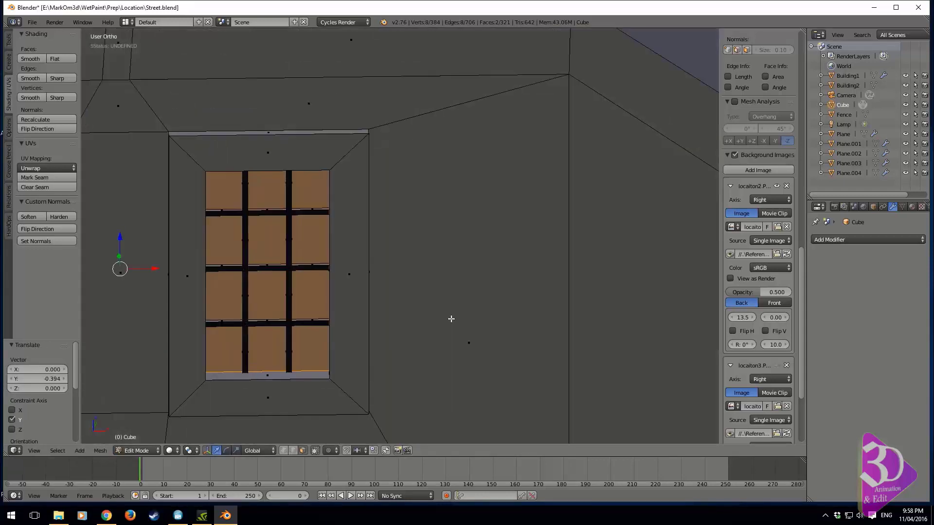
pyautogui.press('Tab')
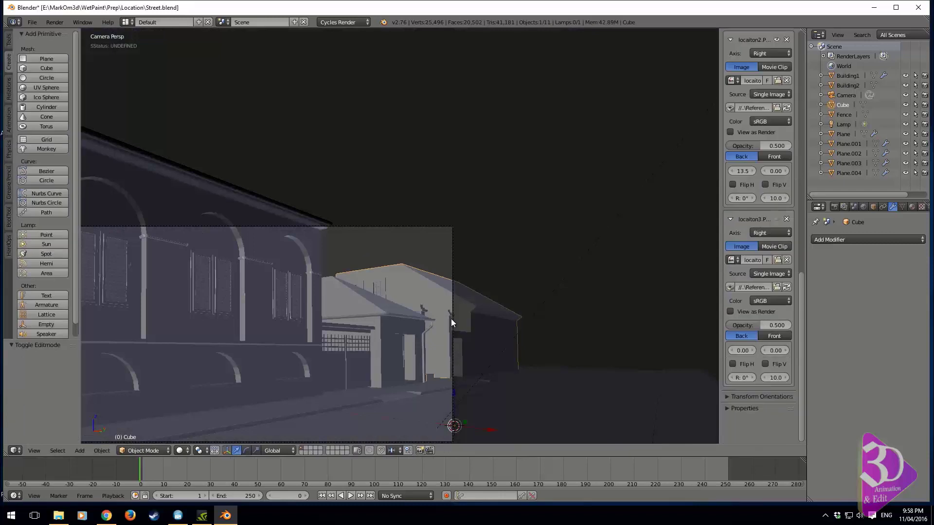
pyautogui.scroll(5, 451, 319)
pyautogui.press('F12')
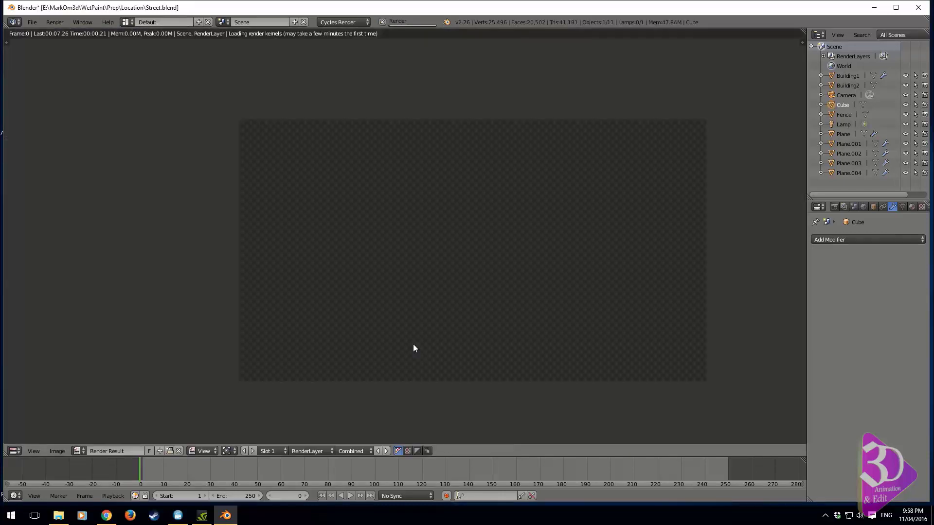
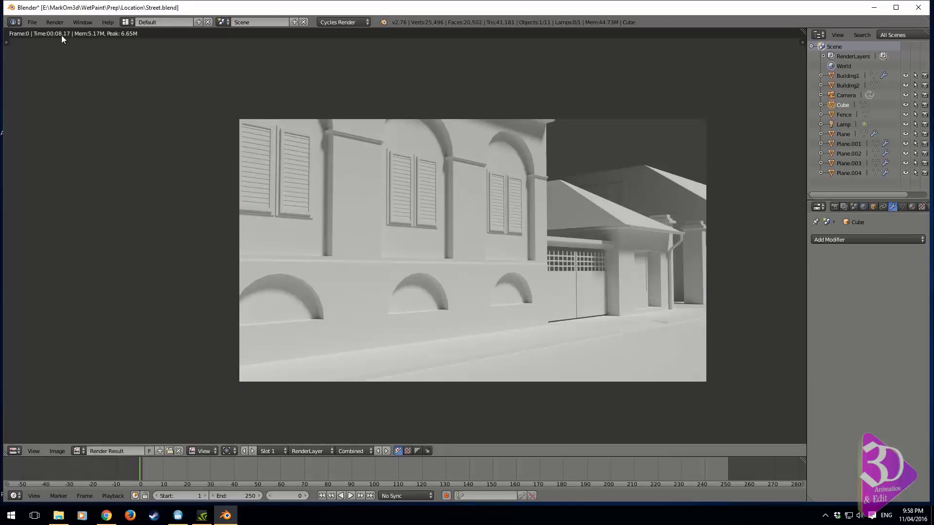
pyautogui.moveTo(652, 196); pyautogui.dragTo(447, 236, button='middle')
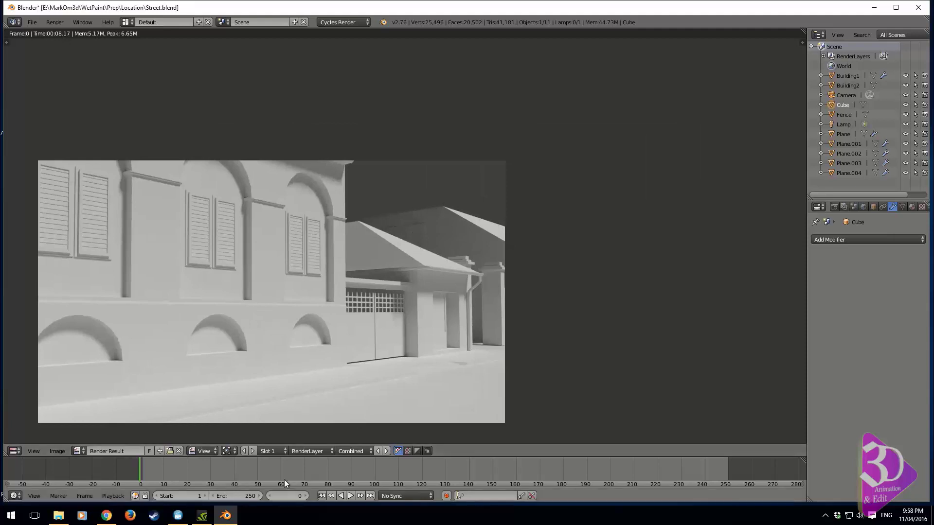
pyautogui.moveTo(469, 237); pyautogui.dragTo(471, 256, button='middle')
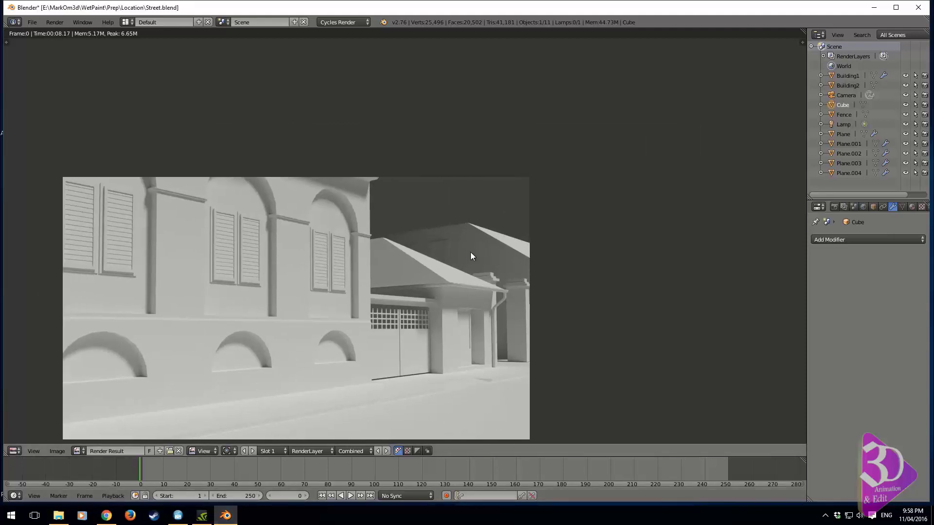
pyautogui.press('Tab')
pyautogui.press('Escape')
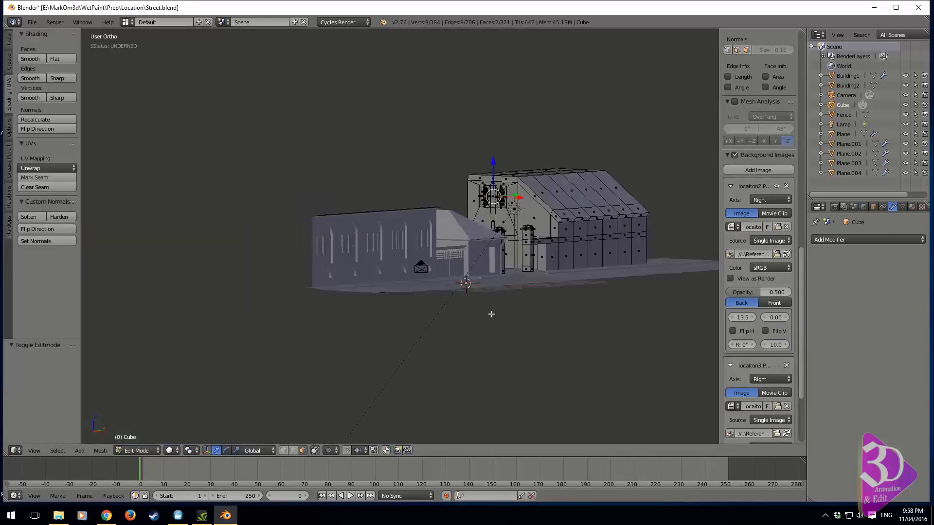
# Extrude all the roof faces of the long building outward by about 0.12 to thicken the roof.
pyautogui.keyDown('shift'); pyautogui.moveTo(492, 315); pyautogui.dragTo(371, 402, button='middle'); pyautogui.keyUp('shift')
pyautogui.scroll(4, 409, 372)
pyautogui.moveTo(408, 318); pyautogui.dragTo(303, 437, button='middle')
pyautogui.rightClick(369, 294)
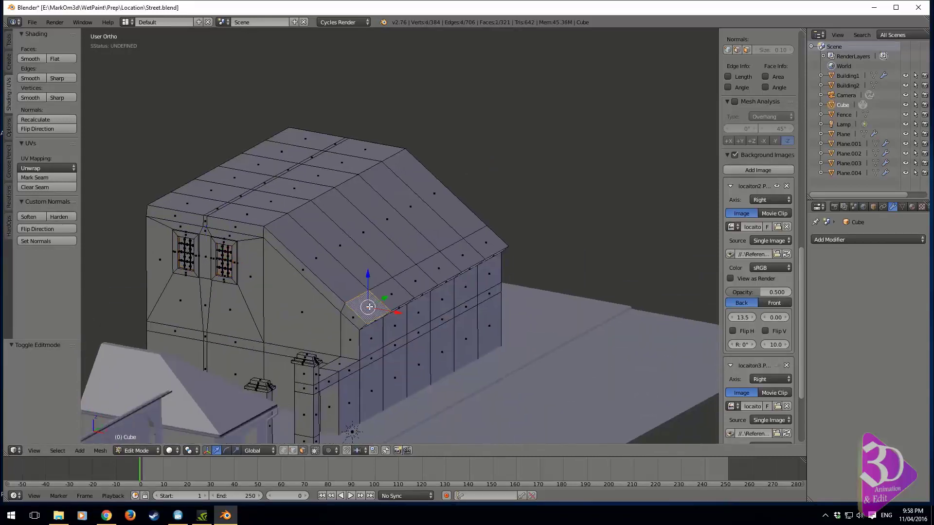
pyautogui.keyDown('shift'); pyautogui.rightClick(393, 283); pyautogui.keyUp('shift')
pyautogui.keyDown('shift'); pyautogui.rightClick(418, 270); pyautogui.keyUp('shift')
pyautogui.keyDown('shift'); pyautogui.rightClick(439, 259); pyautogui.keyUp('shift')
pyautogui.keyDown('shift'); pyautogui.rightClick(457, 247); pyautogui.keyUp('shift')
pyautogui.keyDown('shift'); pyautogui.rightClick(481, 236); pyautogui.keyUp('shift')
pyautogui.keyDown('shift'); pyautogui.rightClick(437, 199); pyautogui.keyUp('shift')
pyautogui.keyDown('shift'); pyautogui.rightClick(399, 221); pyautogui.keyUp('shift')
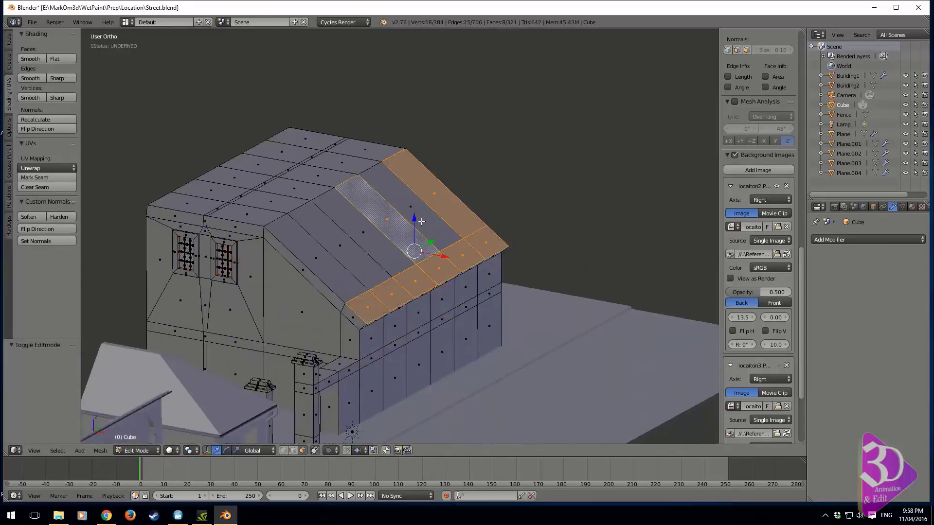
pyautogui.moveTo(327, 261)
pyautogui.keyDown('ctrl'); pyautogui.mouseDown()
pyautogui.moveTo(401, 192)
pyautogui.moveTo(318, 218)
pyautogui.mouseUp(); pyautogui.keyUp('ctrl')
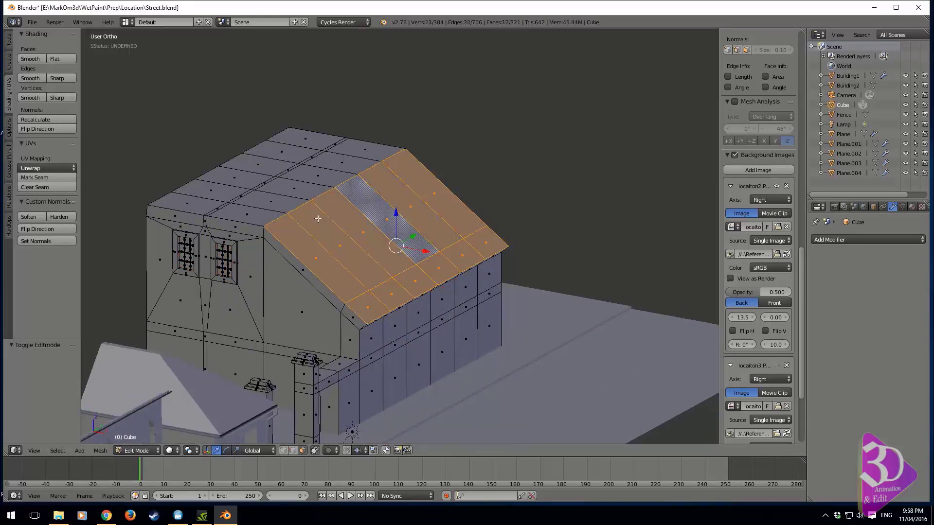
pyautogui.moveTo(225, 216)
pyautogui.keyDown('ctrl'); pyautogui.mouseDown()
pyautogui.moveTo(330, 196)
pyautogui.moveTo(381, 148)
pyautogui.moveTo(184, 161)
pyautogui.moveTo(175, 197)
pyautogui.mouseUp(); pyautogui.keyUp('ctrl')
pyautogui.moveTo(440, 222); pyautogui.dragTo(394, 260, button='middle')
pyautogui.scroll(3, 378, 221)
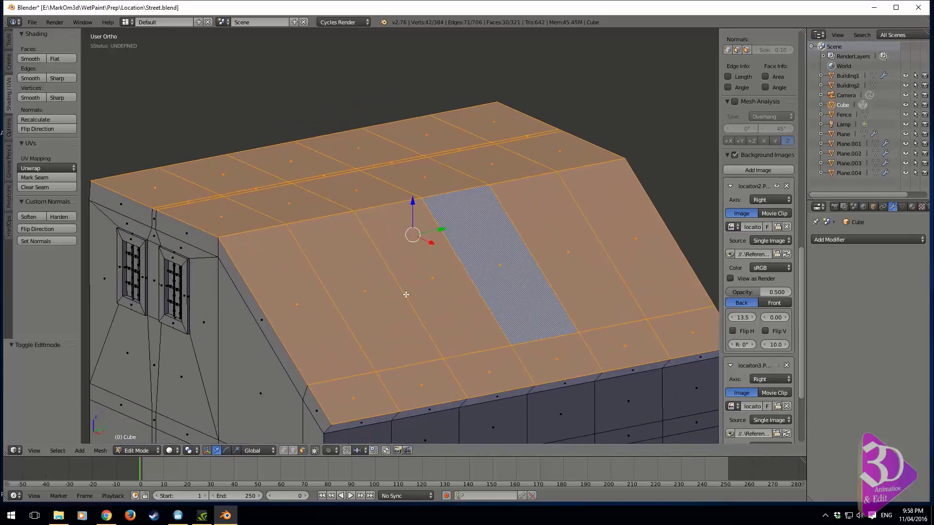
pyautogui.press('e')
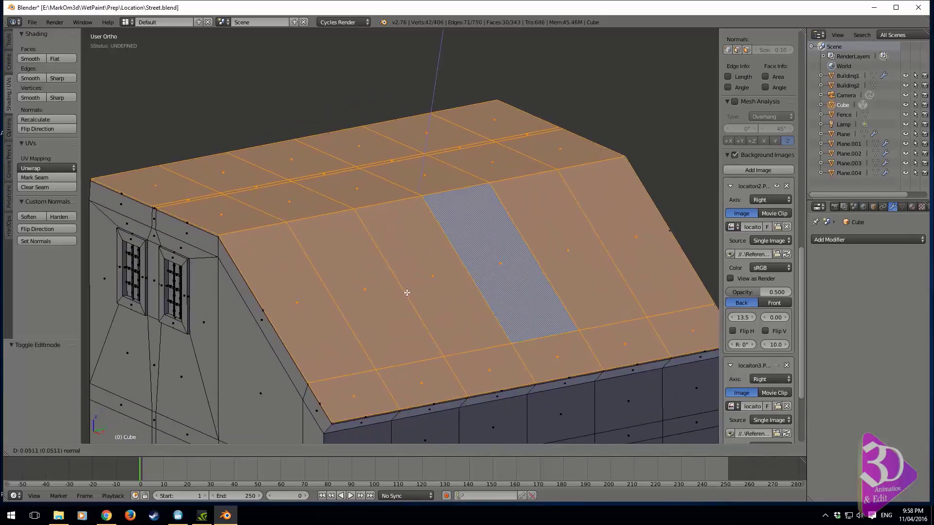
pyautogui.click(410, 290)
# Extrude the face loop around the long building's roof rim and scale it outward by 1.038 in X and Y.
pyautogui.keyDown('shift'); pyautogui.moveTo(387, 325); pyautogui.dragTo(430, 238, button='middle'); pyautogui.keyUp('shift')
pyautogui.scroll(2, 429, 238)
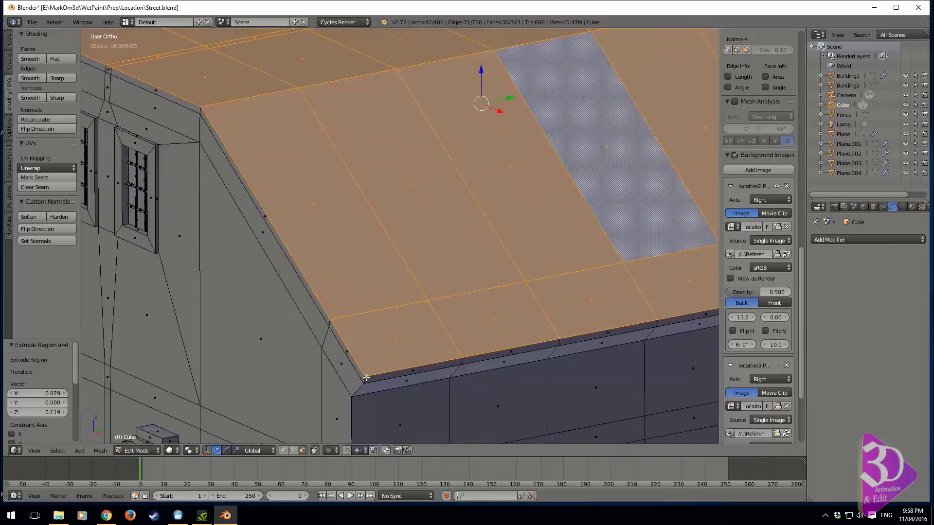
pyautogui.keyDown('alt'); pyautogui.rightClick(366, 377); pyautogui.keyUp('alt')
pyautogui.press('s')
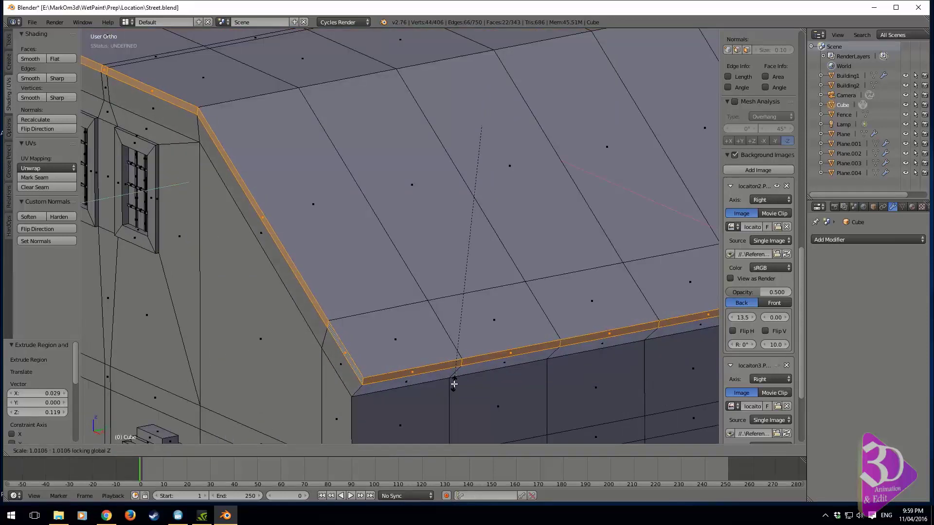
pyautogui.click(452, 386)
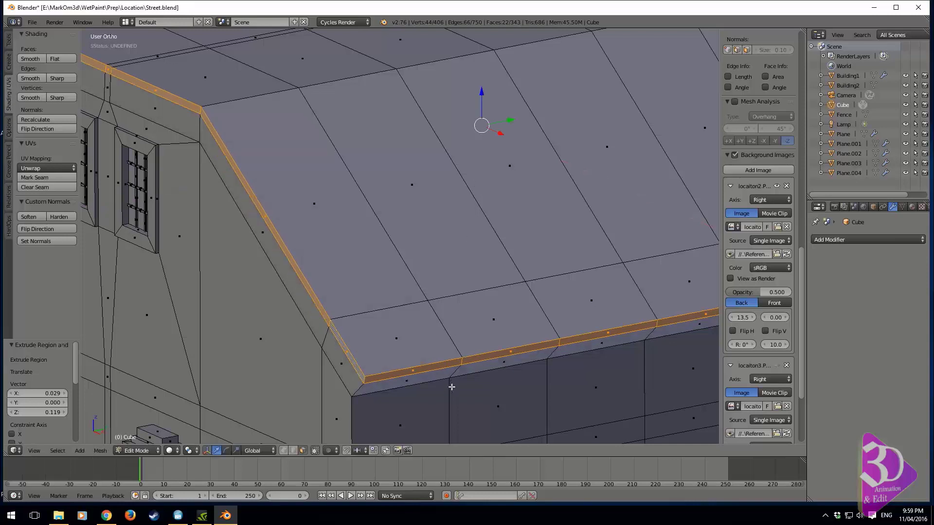
pyautogui.press('e')
pyautogui.rightClick(452, 386)
pyautogui.press('s')
pyautogui.hotkey('shift', 'z')
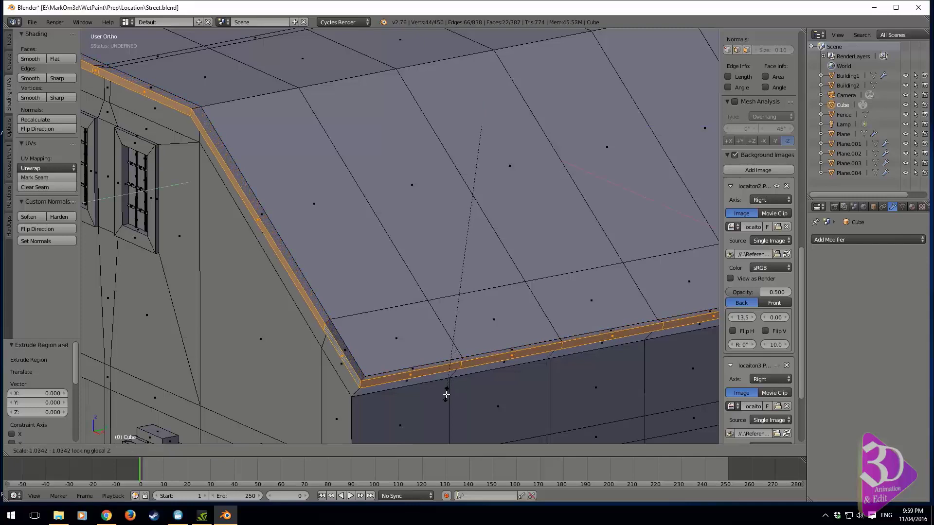
pyautogui.click(446, 395)
# Shift the extruded roof rim -0.030 along X.
pyautogui.moveTo(376, 332); pyautogui.dragTo(437, 332, button='middle')
pyautogui.keyDown('shift'); pyautogui.moveTo(205, 259); pyautogui.dragTo(265, 250, button='middle'); pyautogui.keyUp('shift')
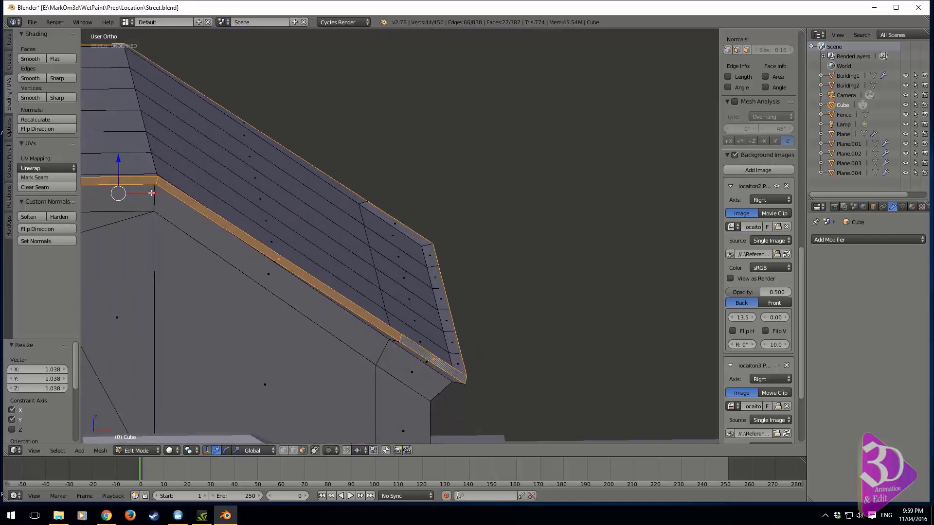
pyautogui.moveTo(152, 193); pyautogui.dragTo(151, 194)
# Narrow the selection to the rim's outer faces along the lower eave and move them -0.128 along Z.
pyautogui.press('KP_1')
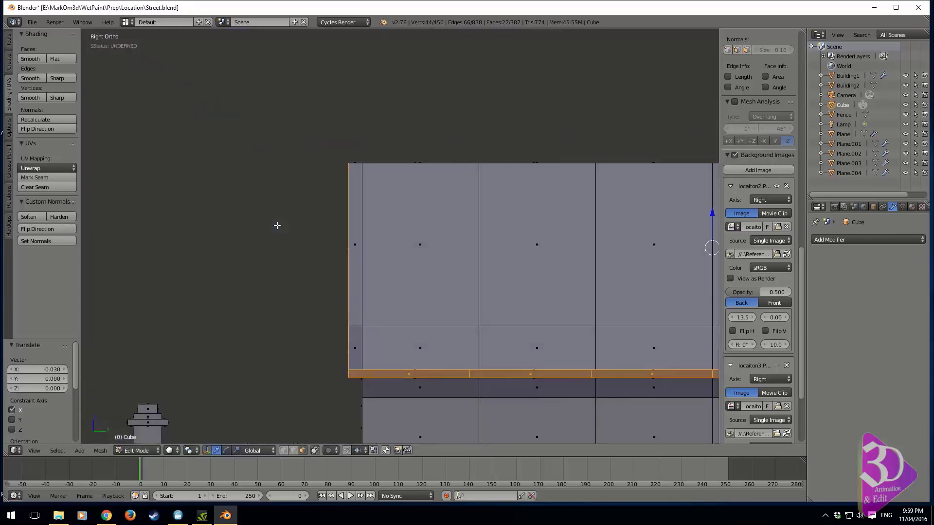
pyautogui.keyDown('shift'); pyautogui.moveTo(471, 334); pyautogui.dragTo(435, 300, button='middle'); pyautogui.keyUp('shift')
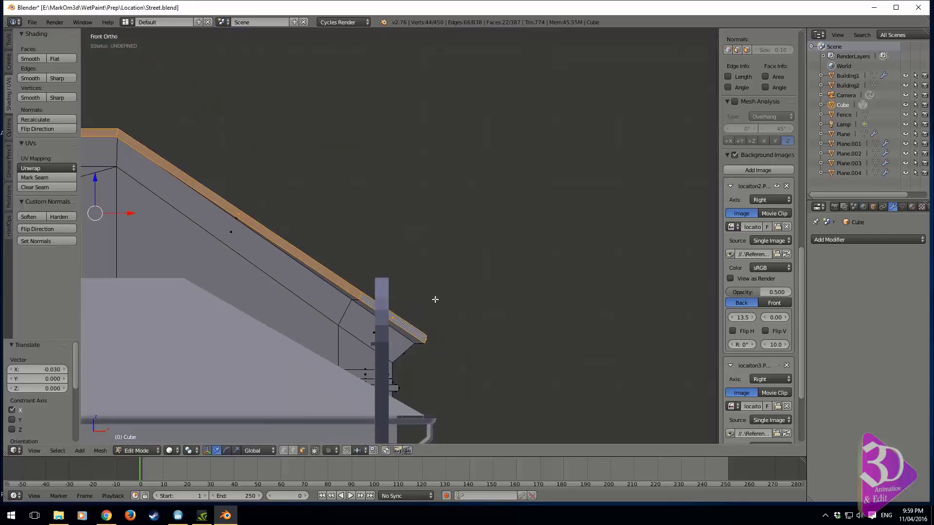
pyautogui.scroll(-1, 406, 322)
pyautogui.press('z')
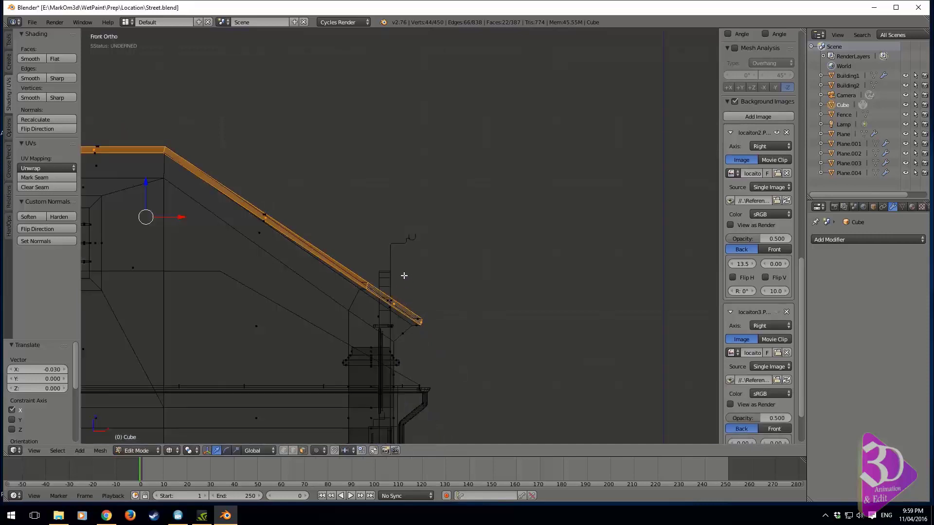
pyautogui.press('b')
pyautogui.moveTo(407, 265); pyautogui.dragTo(308, 328, button='middle')
pyautogui.scroll(-4, 317, 233)
pyautogui.press('b')
pyautogui.moveTo(386, 115); pyautogui.dragTo(107, 342, button='middle')
pyautogui.scroll(7, 425, 323)
pyautogui.press('g')
pyautogui.press('z')
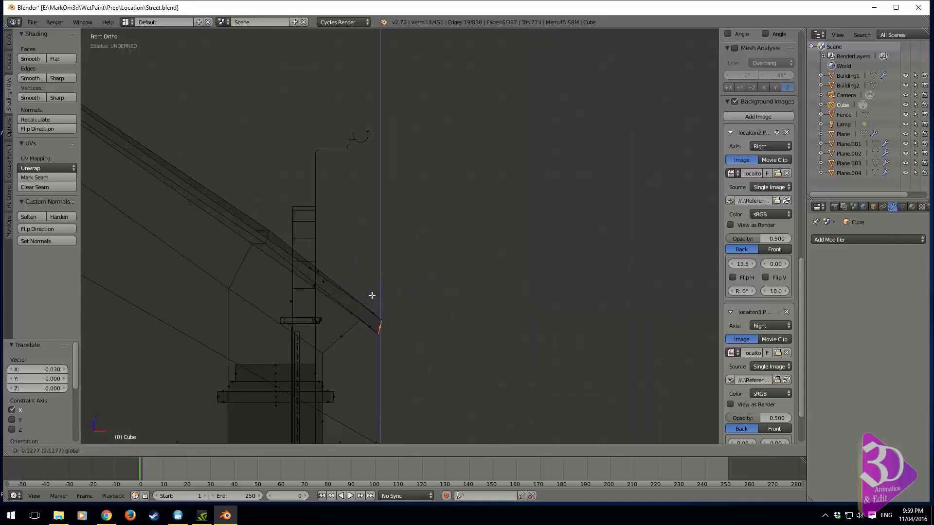
pyautogui.click(372, 296)
# Select the edge loop at the roof's lower bend without its wall vertices and try to move it vertically.
pyautogui.moveTo(372, 296); pyautogui.dragTo(302, 312, button='middle')
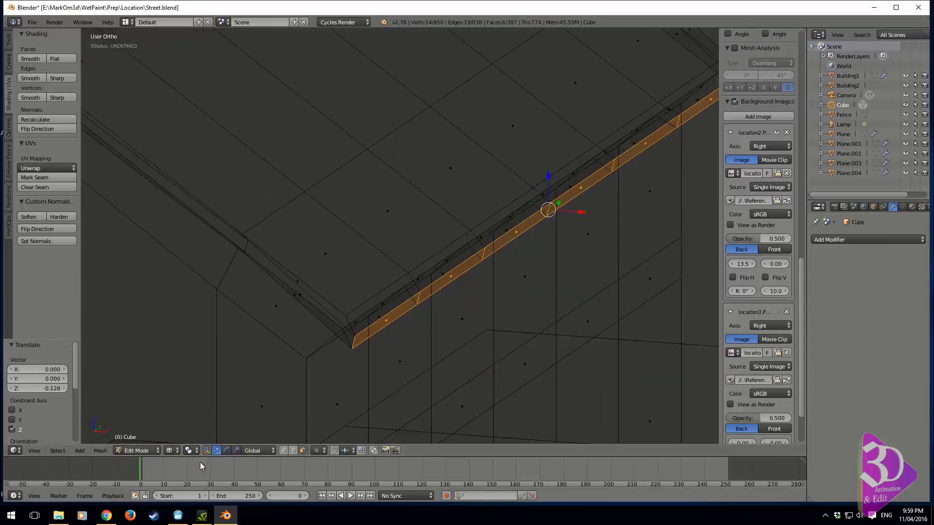
pyautogui.keyDown('alt'); pyautogui.rightClick(265, 214); pyautogui.keyUp('alt')
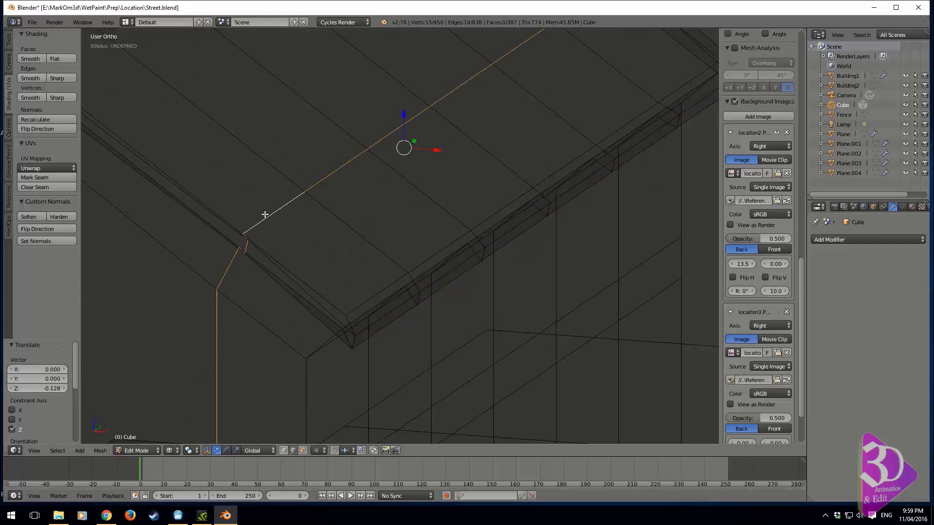
pyautogui.press('KP_1')
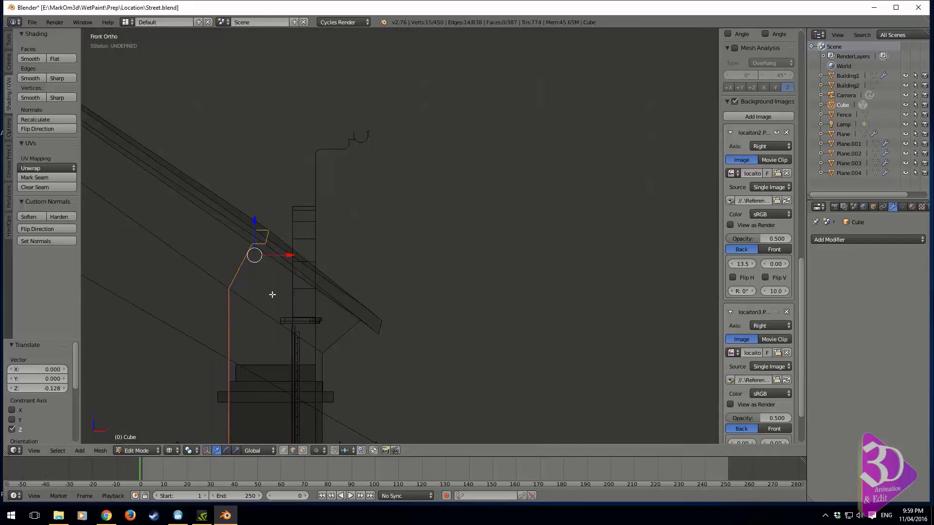
pyautogui.scroll(-3, 271, 293)
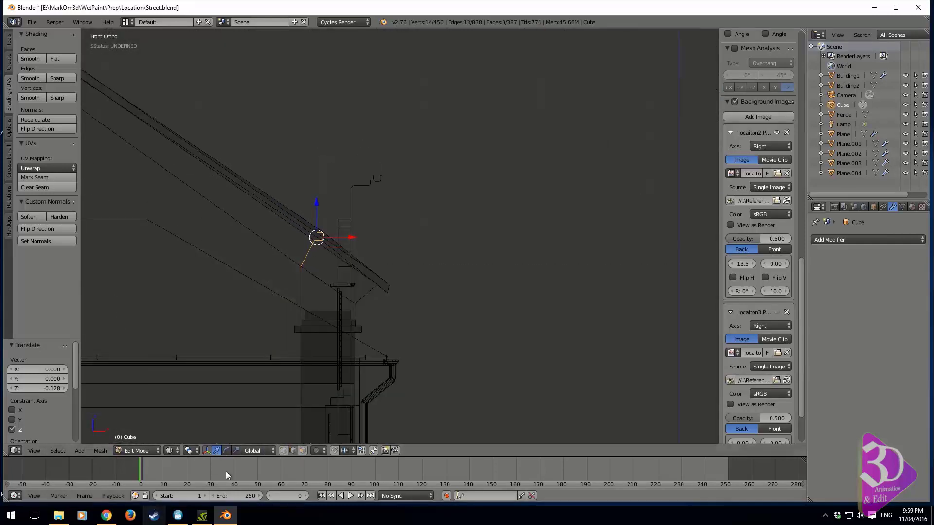
pyautogui.keyDown('shift'); pyautogui.moveTo(366, 256); pyautogui.dragTo(385, 318, button='middle'); pyautogui.keyUp('shift')
pyautogui.scroll(5, 340, 340)
pyautogui.keyDown('shift'); pyautogui.moveTo(257, 383); pyautogui.dragTo(350, 290, button='middle'); pyautogui.keyUp('shift')
pyautogui.keyDown('shift'); pyautogui.rightClick(325, 317); pyautogui.keyUp('shift')
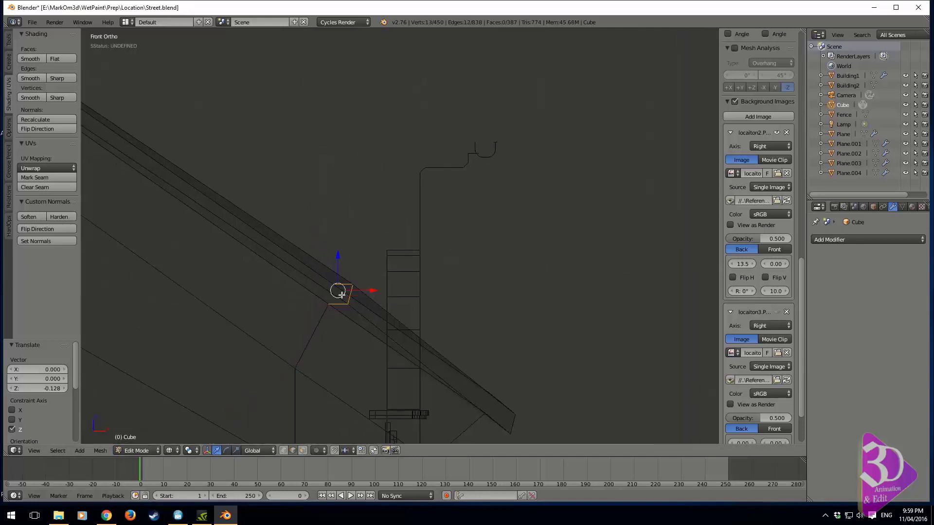
pyautogui.moveTo(339, 258); pyautogui.dragTo(335, 263)
pyautogui.hotkey('ctrl', 'z')
# Remove the inner bend vertices nearest the windowed gable from the selection, keeping those on the outer rim.
pyautogui.press('z')
pyautogui.moveTo(336, 267); pyautogui.dragTo(348, 281, button='middle')
pyautogui.keyDown('alt'); pyautogui.keyDown('shift'); pyautogui.click(328, 335); pyautogui.keyUp('shift'); pyautogui.keyUp('alt')
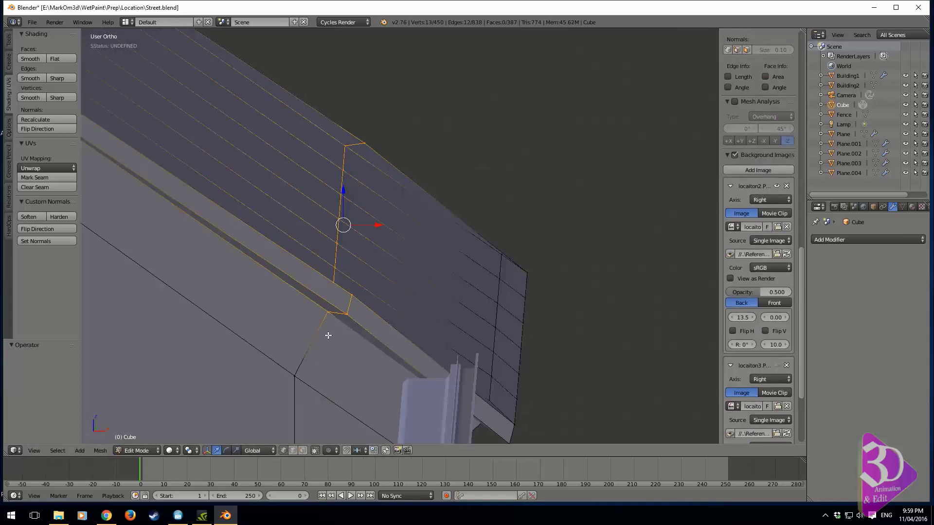
pyautogui.moveTo(332, 319)
pyautogui.mouseDown(button='middle')
pyautogui.moveTo(234, 317)
pyautogui.moveTo(323, 299)
pyautogui.moveTo(344, 310)
pyautogui.mouseUp(button='middle')
pyautogui.press('KP_3')
pyautogui.press('KP_1')
pyautogui.press('z')
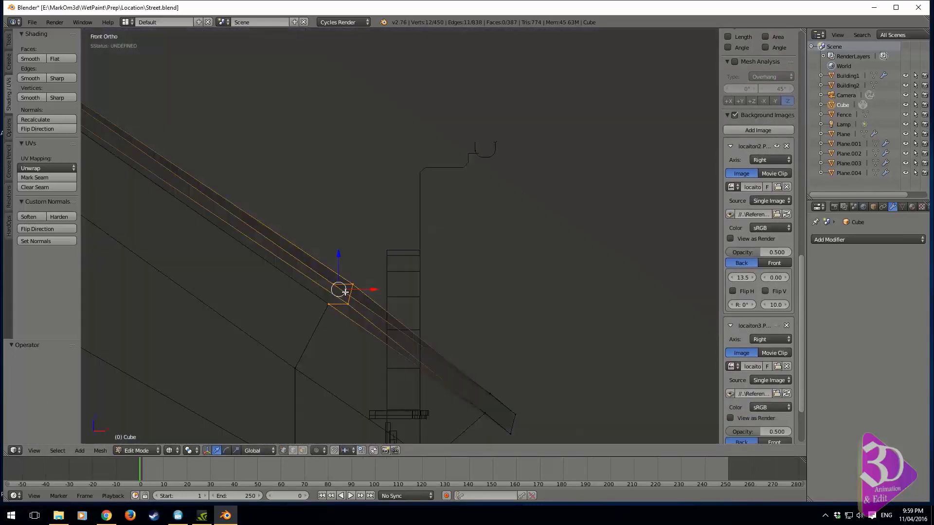
pyautogui.moveTo(344, 272)
pyautogui.mouseDown(button='middle')
pyautogui.moveTo(311, 299)
pyautogui.moveTo(250, 285)
pyautogui.moveTo(392, 263)
pyautogui.moveTo(324, 283)
pyautogui.mouseUp(button='middle')
pyautogui.press('z')
pyautogui.scroll(-2, 305, 280)
pyautogui.keyDown('shift'); pyautogui.rightClick(321, 263); pyautogui.keyUp('shift')
pyautogui.keyDown('shift'); pyautogui.rightClick(515, 246); pyautogui.keyUp('shift')
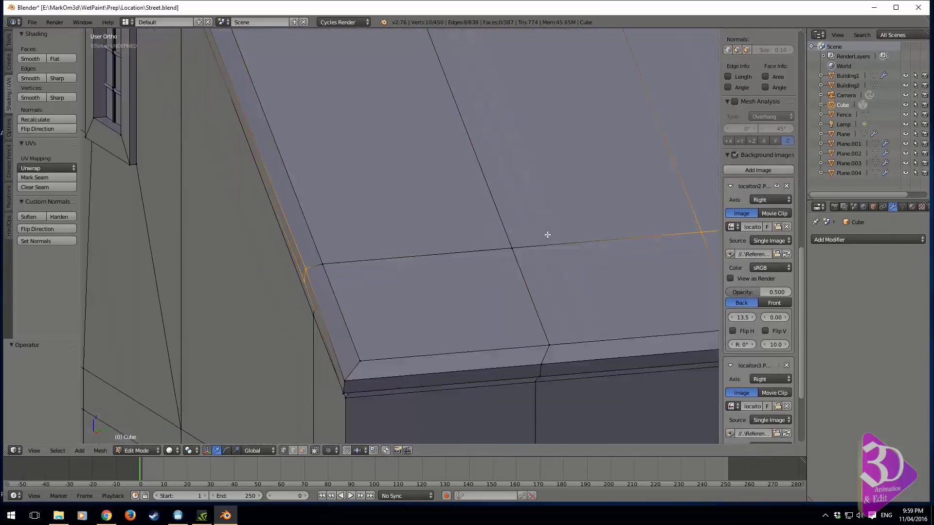
# Deselect the remaining bend vertices across the roof slope as far as the rear end.
pyautogui.keyDown('shift'); pyautogui.moveTo(691, 238); pyautogui.dragTo(384, 248, button='middle'); pyautogui.keyUp('shift')
pyautogui.keyDown('shift'); pyautogui.rightClick(395, 241); pyautogui.keyUp('shift')
pyautogui.keyDown('shift'); pyautogui.rightClick(593, 218); pyautogui.keyUp('shift')
pyautogui.keyDown('shift'); pyautogui.moveTo(700, 209); pyautogui.dragTo(363, 223, button='middle'); pyautogui.keyUp('shift')
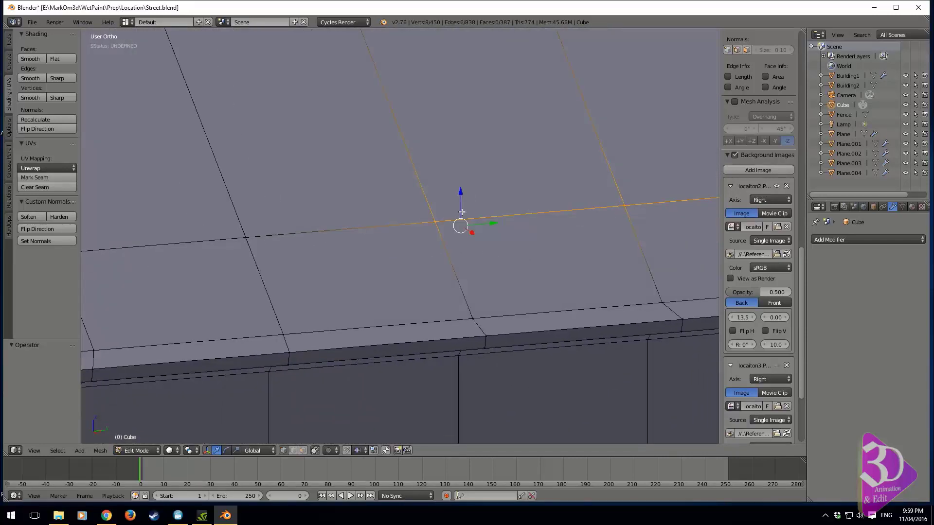
pyautogui.keyDown('shift'); pyautogui.rightClick(633, 201); pyautogui.keyUp('shift')
pyautogui.keyDown('shift'); pyautogui.rightClick(439, 224); pyautogui.keyUp('shift')
pyautogui.scroll(-2, 441, 225)
pyautogui.keyDown('shift'); pyautogui.rightClick(670, 205); pyautogui.keyUp('shift')
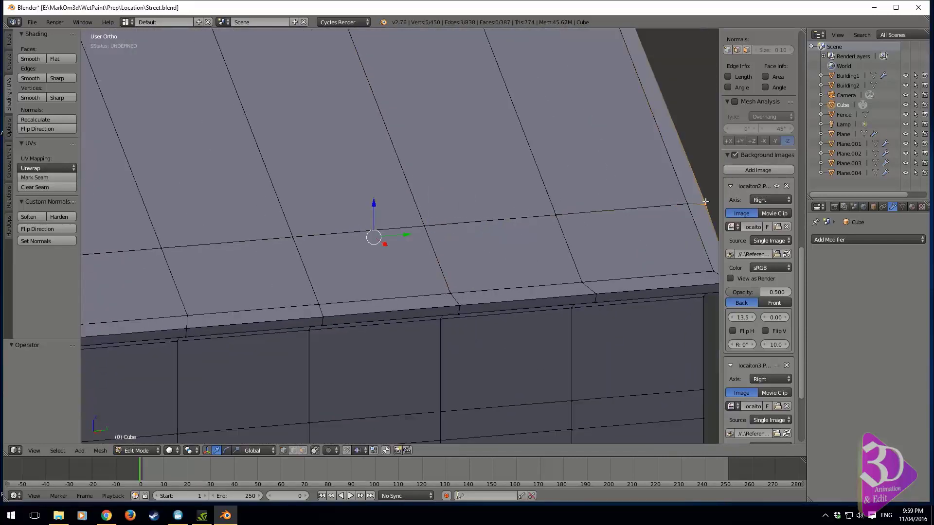
pyautogui.keyDown('shift'); pyautogui.rightClick(705, 202); pyautogui.keyUp('shift')
# Adjust the selected bend vertices on the rear rim and move the selection -0.110 along X.
pyautogui.moveTo(650, 222); pyautogui.dragTo(410, 198, button='middle')
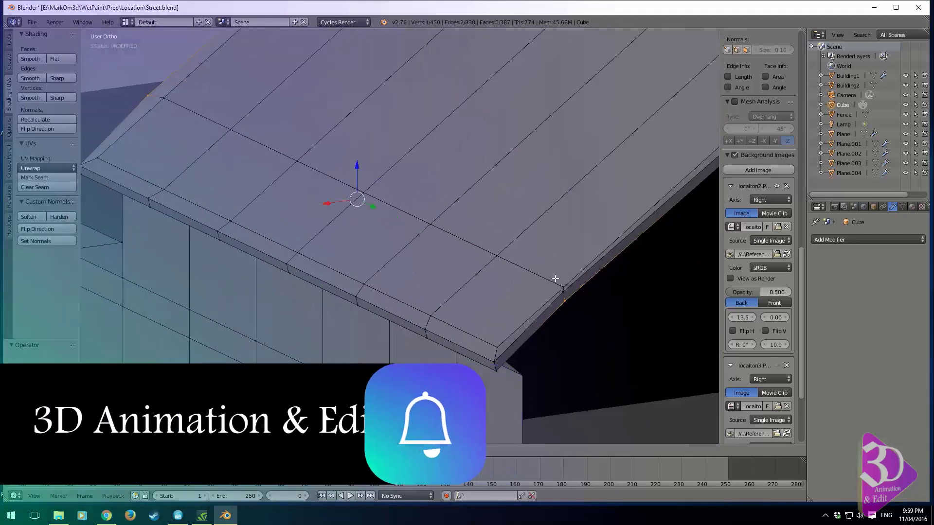
pyautogui.moveTo(556, 279); pyautogui.dragTo(527, 298, button='middle')
pyautogui.keyDown('shift'); pyautogui.rightClick(549, 292); pyautogui.keyUp('shift')
pyautogui.keyDown('shift'); pyautogui.rightClick(551, 293); pyautogui.keyUp('shift')
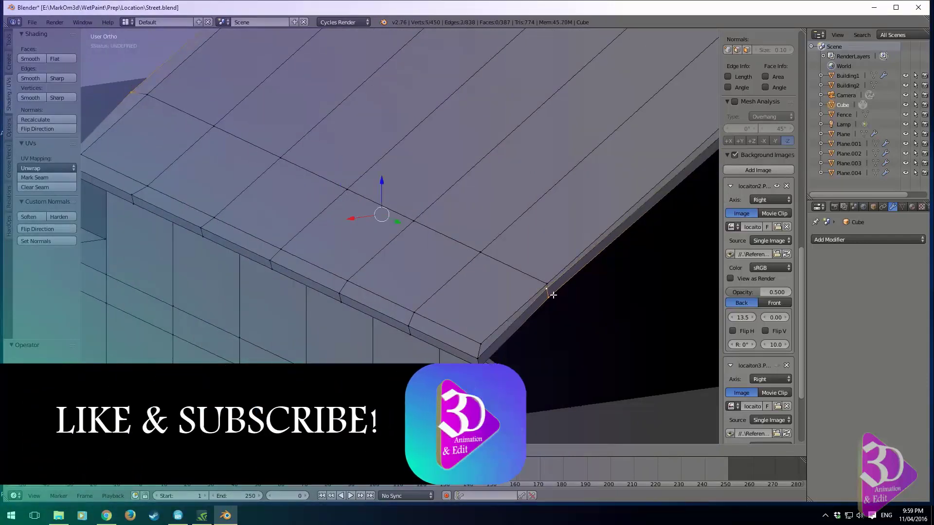
pyautogui.press('KP_1')
pyautogui.scroll(3, 528, 296)
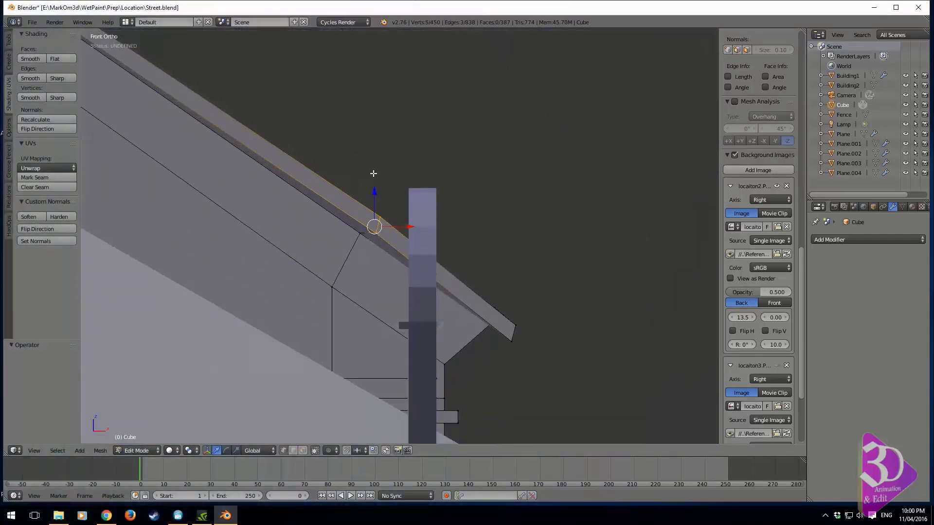
pyautogui.press('z')
pyautogui.press('g')
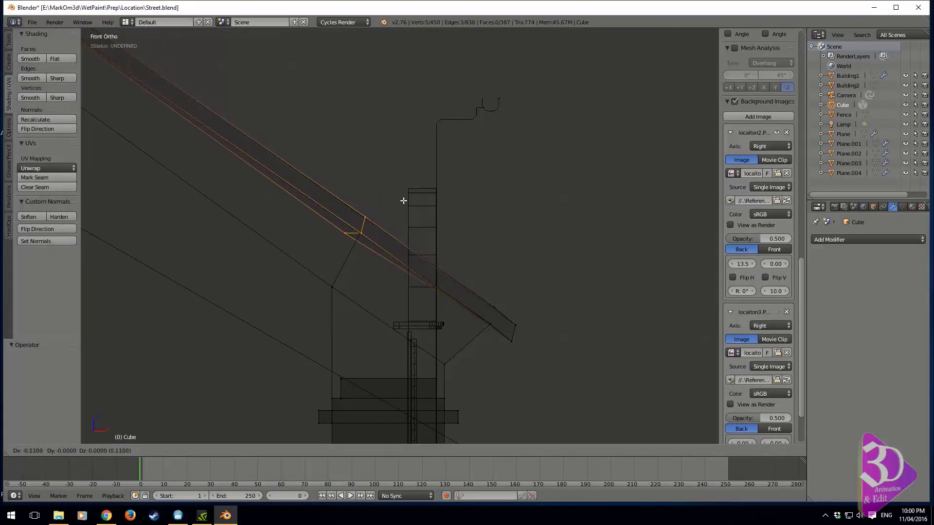
pyautogui.click(403, 200)
# Delete the vertices on the lower edge of the roof rim along the rear gable slope.
pyautogui.moveTo(403, 200)
pyautogui.mouseDown(button='middle')
pyautogui.moveTo(409, 209)
pyautogui.moveTo(536, 189)
pyautogui.moveTo(439, 175)
pyautogui.moveTo(382, 188)
pyautogui.mouseUp(button='middle')
pyautogui.press('z')
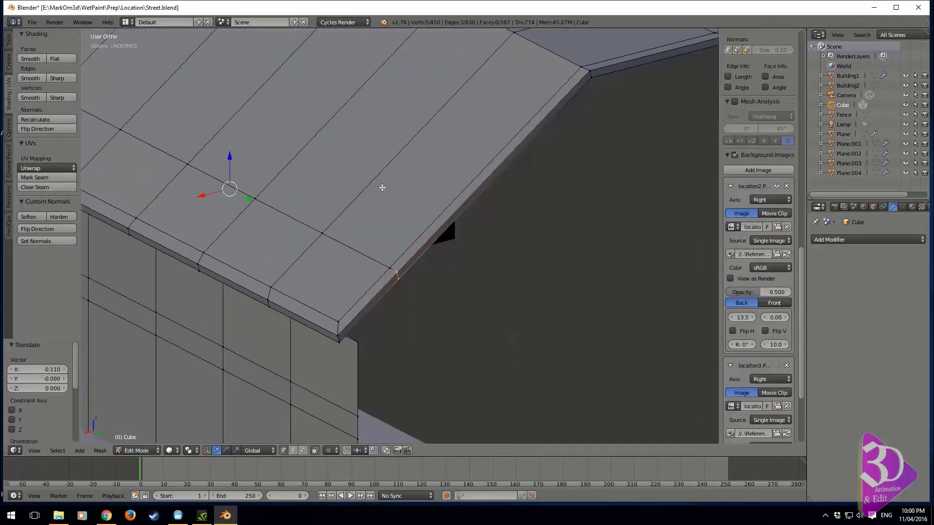
pyautogui.scroll(3, 399, 238)
pyautogui.rightClick(398, 323)
pyautogui.keyDown('shift'); pyautogui.moveTo(554, 196); pyautogui.dragTo(426, 270, button='middle'); pyautogui.keyUp('shift')
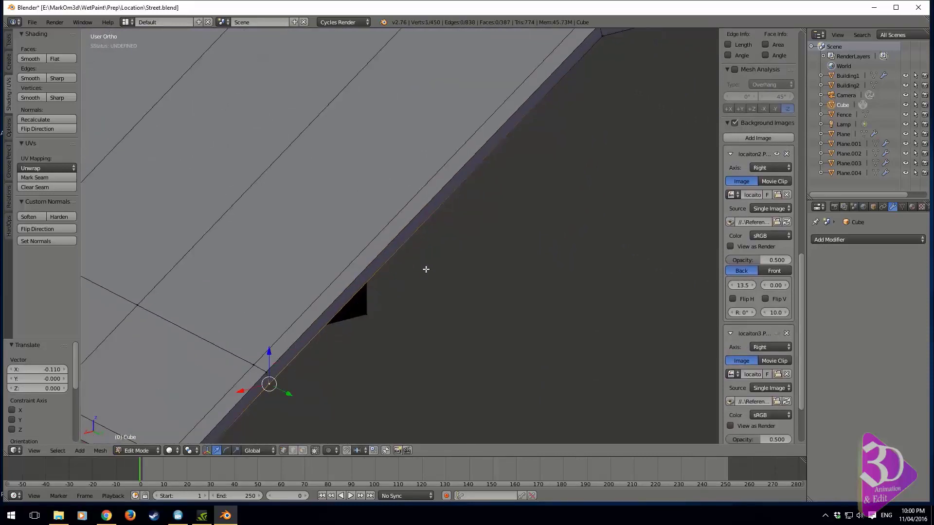
pyautogui.keyDown('shift'); pyautogui.moveTo(642, 88); pyautogui.dragTo(414, 255, button='middle'); pyautogui.keyUp('shift')
pyautogui.keyDown('shift'); pyautogui.rightClick(383, 213); pyautogui.keyUp('shift')
pyautogui.keyDown('shift'); pyautogui.moveTo(639, 139); pyautogui.dragTo(467, 193, button='middle'); pyautogui.keyUp('shift')
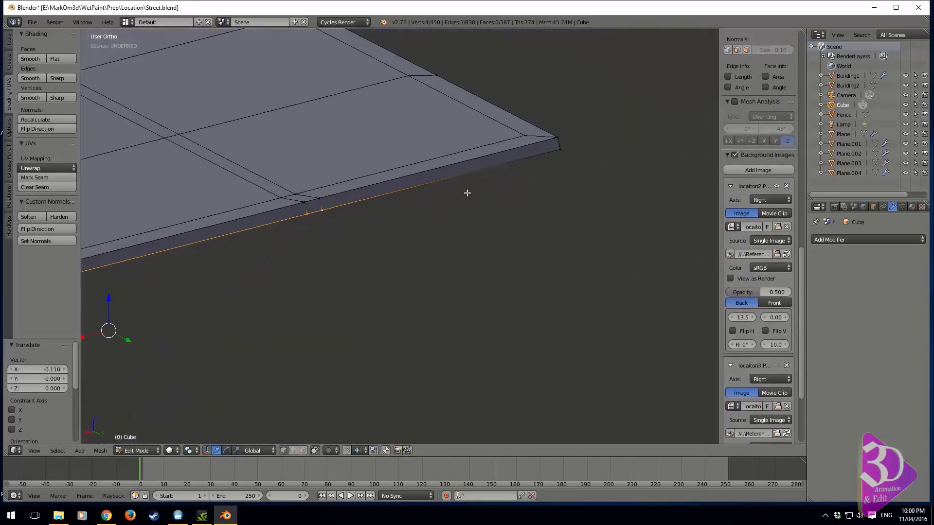
pyautogui.press('x')
pyautogui.click(566, 159)
# Select the inner vertex loop beneath the roof's rear edge, leave out the eave corner, and delete the vertices.
pyautogui.moveTo(586, 129); pyautogui.dragTo(452, 178, button='middle')
pyautogui.keyDown('alt'); pyautogui.rightClick(581, 168); pyautogui.keyUp('alt')
pyautogui.keyDown('alt'); pyautogui.rightClick(575, 166); pyautogui.keyUp('alt')
pyautogui.press('x')
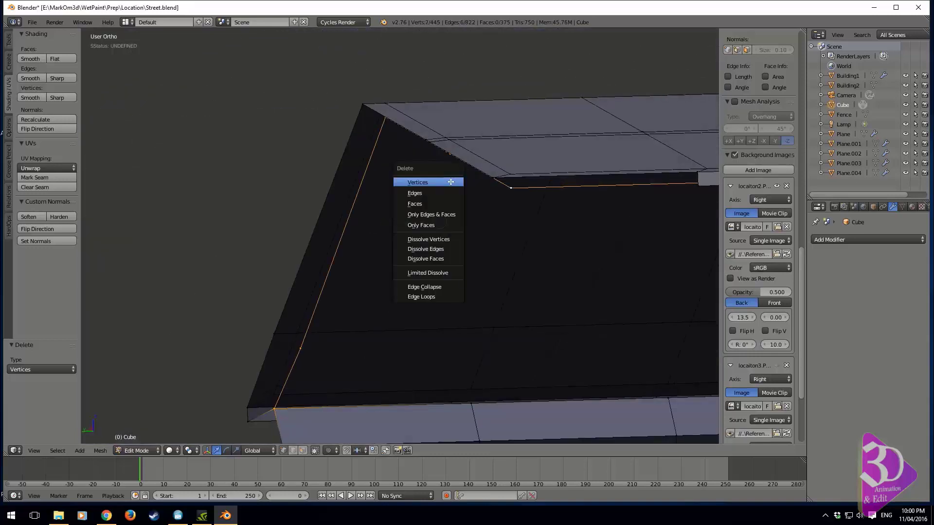
pyautogui.moveTo(161, 306); pyautogui.dragTo(58, 254, button='middle')
pyautogui.keyDown('shift'); pyautogui.moveTo(194, 326); pyautogui.dragTo(203, 264, button='middle'); pyautogui.keyUp('shift')
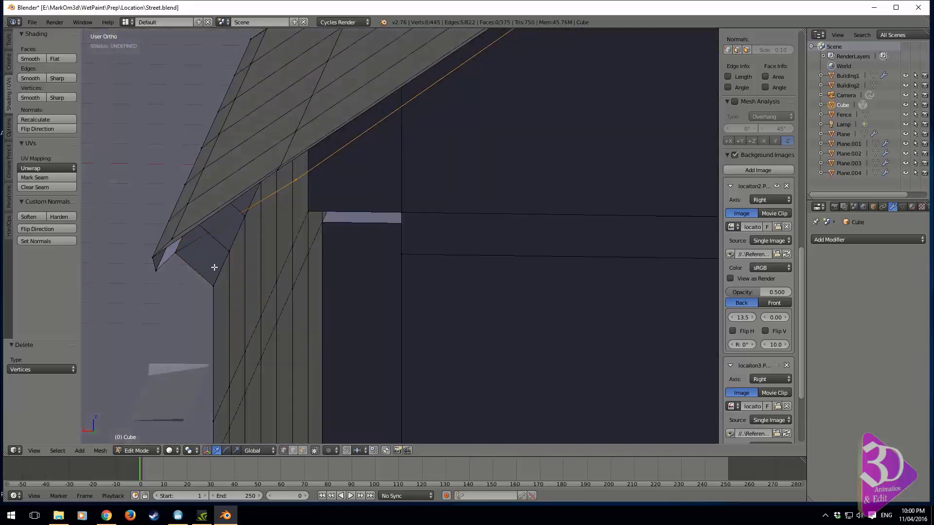
pyautogui.press('x')
pyautogui.click(214, 267)
# Remove duplicate vertices from the entire building mesh with a merge distance of 0.0001.
pyautogui.moveTo(215, 267); pyautogui.dragTo(453, 228, button='middle')
pyautogui.scroll(6, 394, 279)
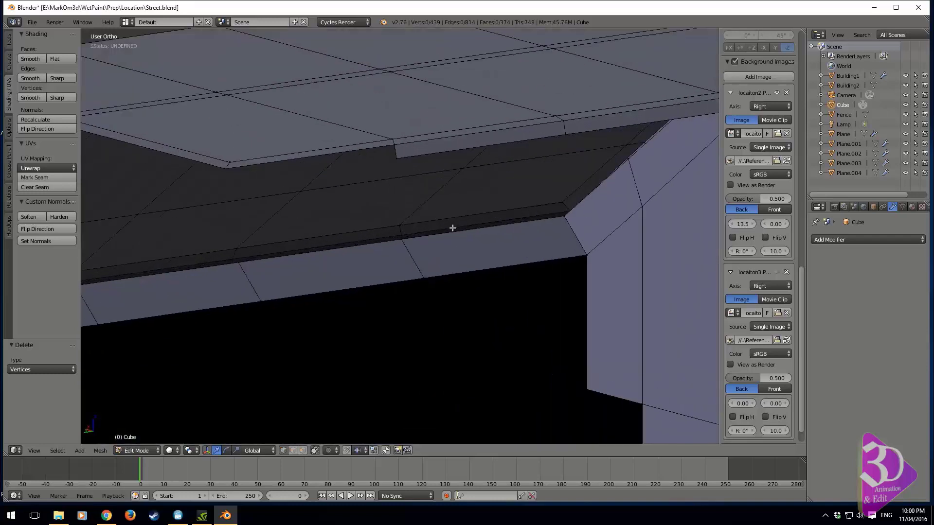
pyautogui.press('a')
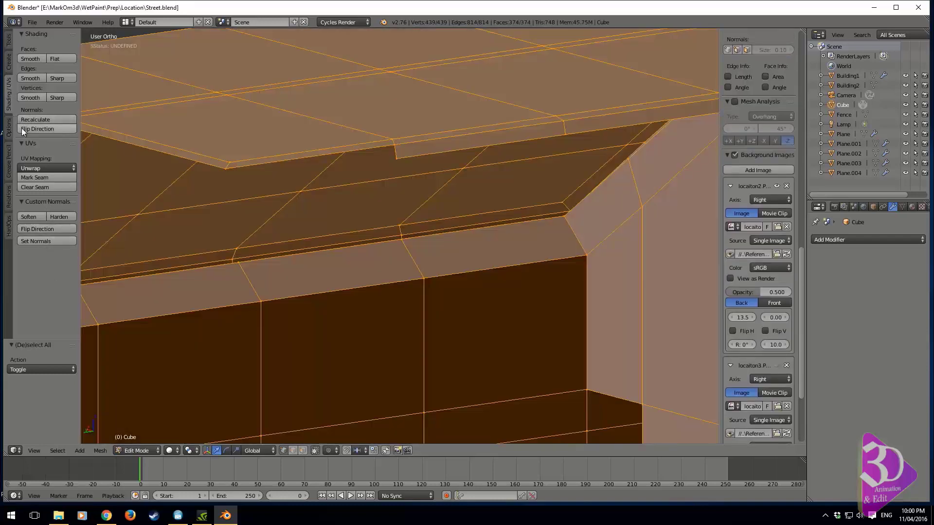
pyautogui.click(9, 50)
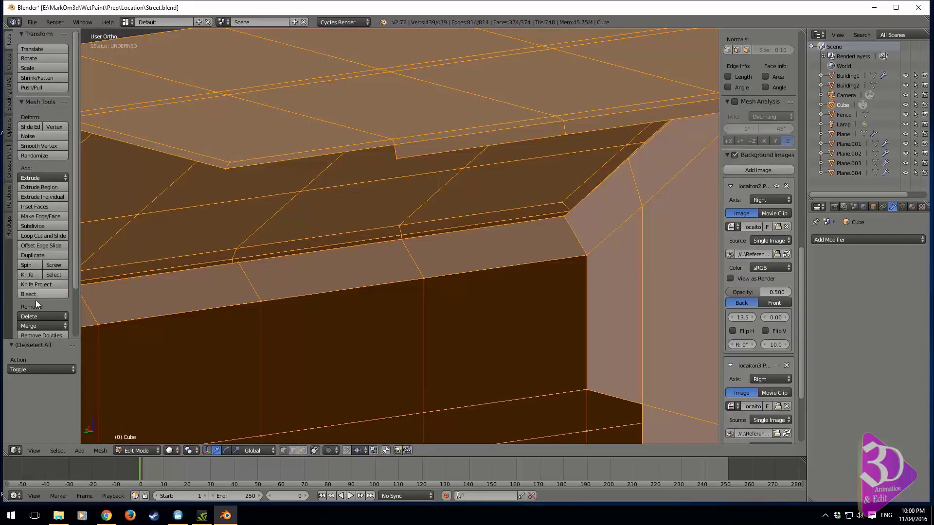
pyautogui.scroll(-1, 37, 307)
pyautogui.click(38, 315)
# Delete the remaining five vertices along the lower edge of the rear roof rim.
pyautogui.moveTo(377, 221); pyautogui.dragTo(385, 190, button='middle')
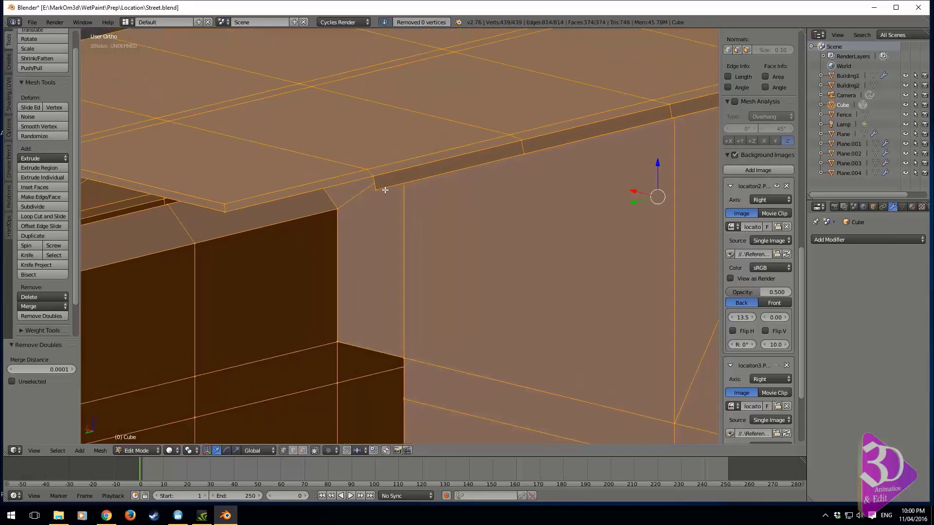
pyautogui.rightClick(384, 190)
pyautogui.keyDown('shift'); pyautogui.rightClick(546, 154); pyautogui.keyUp('shift')
pyautogui.keyDown('shift'); pyautogui.moveTo(667, 118); pyautogui.dragTo(318, 279, button='middle'); pyautogui.keyUp('shift')
pyautogui.keyDown('shift'); pyautogui.rightClick(554, 190); pyautogui.keyUp('shift')
pyautogui.keyDown('shift'); pyautogui.rightClick(576, 206); pyautogui.keyUp('shift')
pyautogui.keyDown('shift'); pyautogui.moveTo(642, 203); pyautogui.dragTo(554, 222, button='middle'); pyautogui.keyUp('shift')
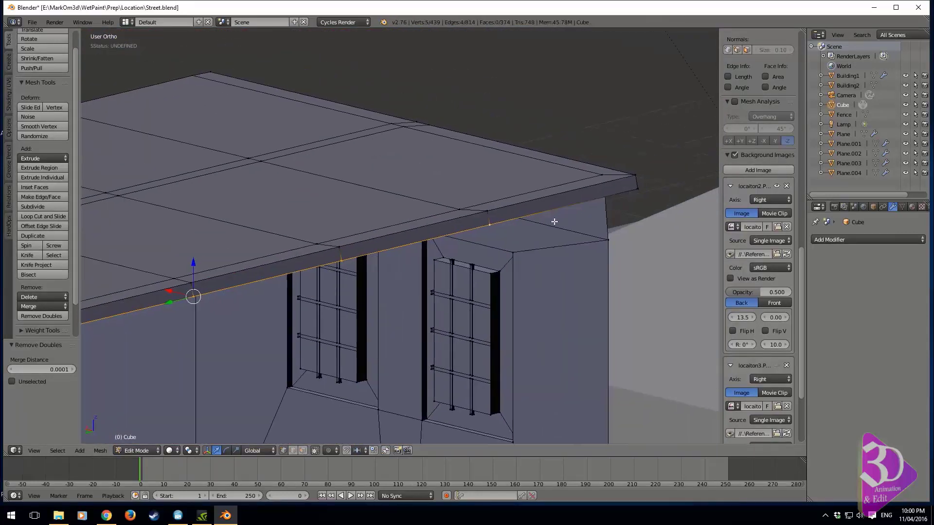
pyautogui.press('x')
pyautogui.click(554, 222)
pyautogui.scroll(-3, 547, 224)
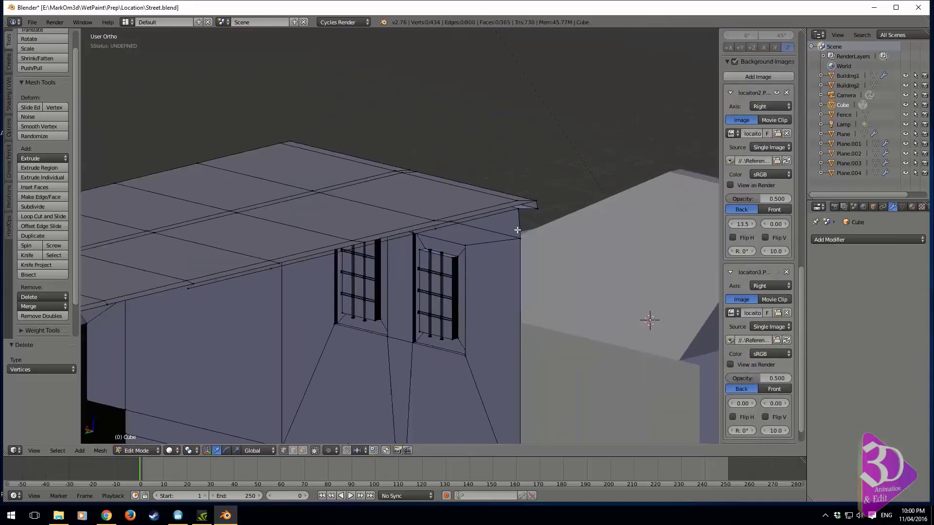
pyautogui.scroll(2, 513, 233)
pyautogui.moveTo(469, 218); pyautogui.dragTo(462, 179, button='middle')
pyautogui.moveTo(398, 234); pyautogui.dragTo(344, 183, button='middle')
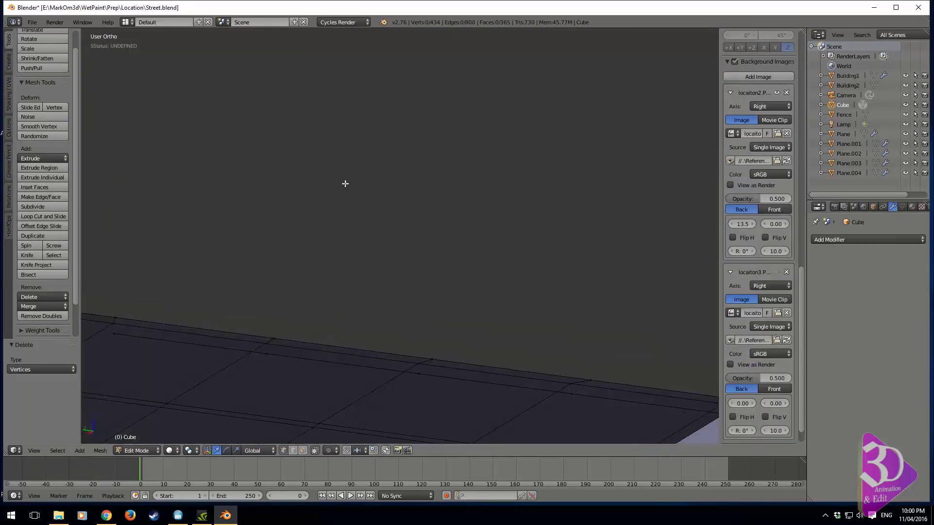
# Select the leftover four-vertex loop on the underside of the roof along its outer rim and delete the vertices.
pyautogui.moveTo(467, 182); pyautogui.dragTo(499, 141, button='middle')
pyautogui.keyDown('alt'); pyautogui.rightClick(474, 238); pyautogui.keyUp('alt')
pyautogui.moveTo(475, 238); pyautogui.dragTo(517, 292, button='middle')
pyautogui.press('x')
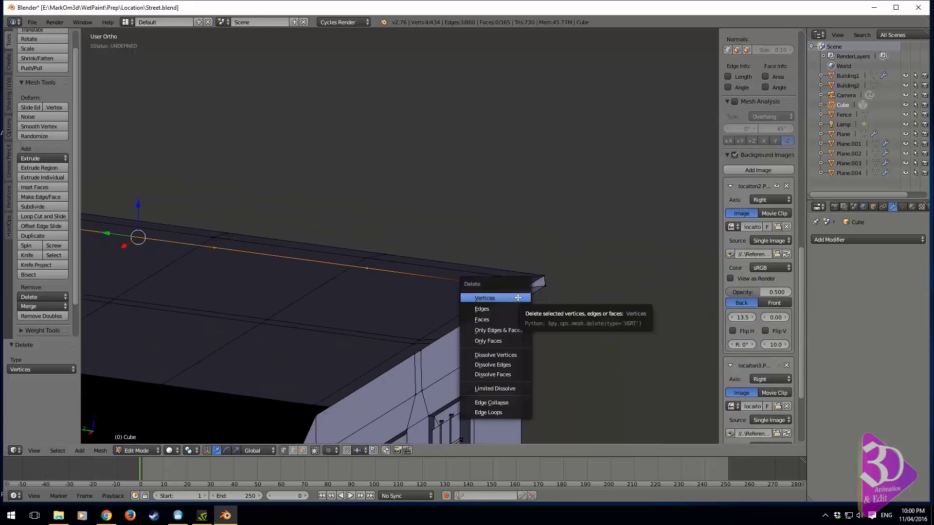
pyautogui.click(518, 297)
# Compare the building's roof in the camera and side views with the gabled roofline in the reference photo.
pyautogui.scroll(-2, 311, 304)
pyautogui.moveTo(311, 305); pyautogui.dragTo(489, 376, button='middle')
pyautogui.scroll(2, 535, 308)
pyautogui.press('KP_1')
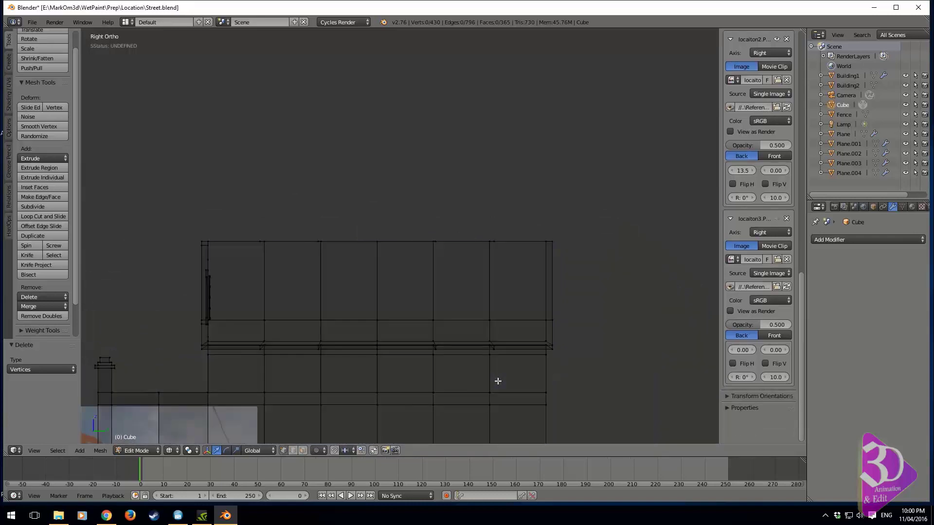
pyautogui.press('KP_3')
pyautogui.press('KP_0')
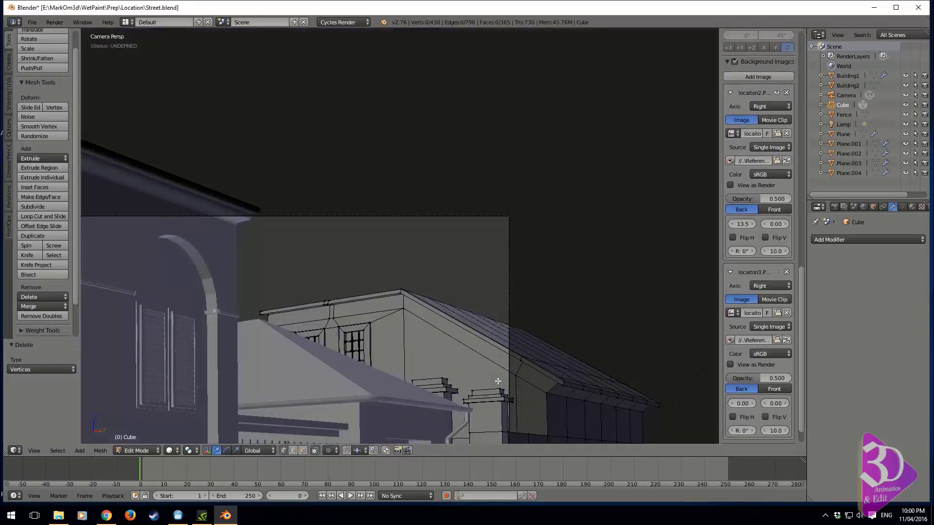
pyautogui.keyDown('shift'); pyautogui.moveTo(498, 380); pyautogui.dragTo(448, 359, button='middle'); pyautogui.keyUp('shift')
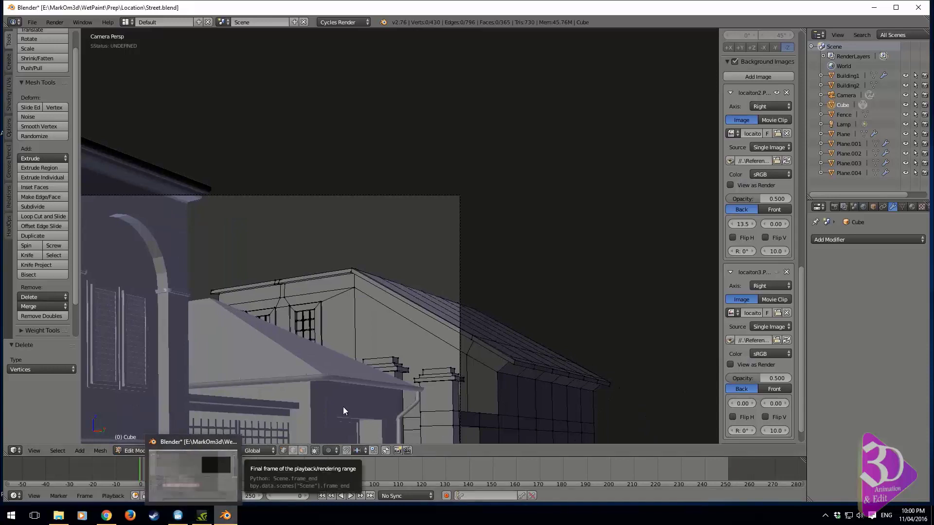
pyautogui.moveTo(409, 397); pyautogui.dragTo(393, 387, button='middle')
pyautogui.press('KP_3')
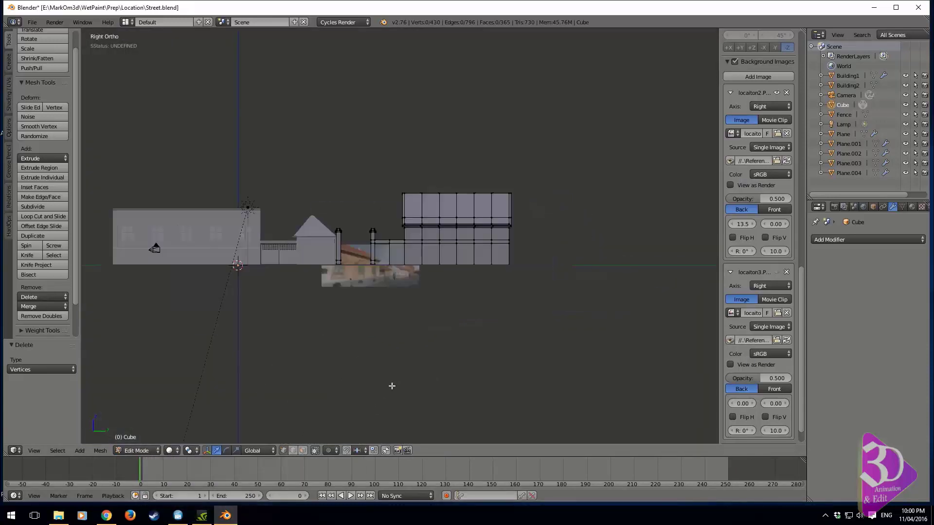
pyautogui.scroll(6, 392, 385)
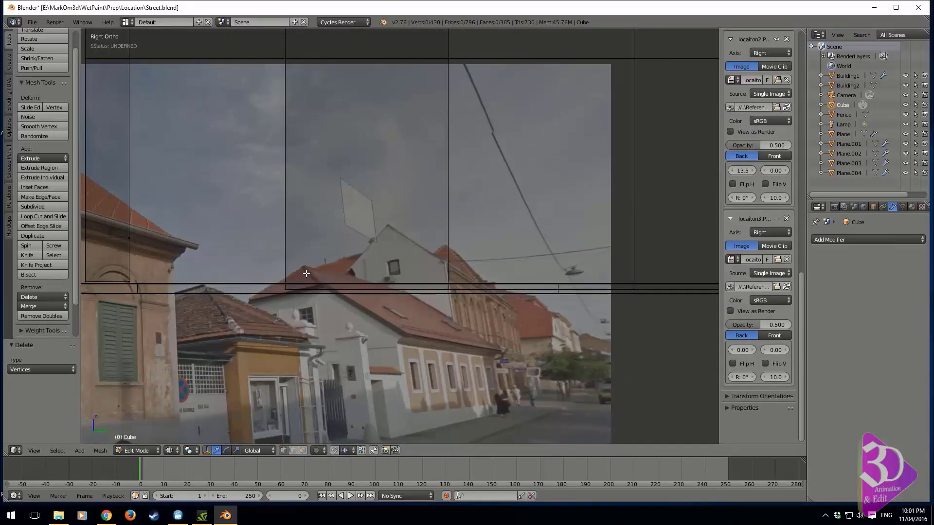
# Select the full strip of faces along the roof's ridge, including its end faces, and raise it 1.821 along Z.
pyautogui.scroll(-2, 339, 248)
pyautogui.moveTo(333, 258); pyautogui.dragTo(431, 336, button='middle')
pyautogui.scroll(3, 371, 394)
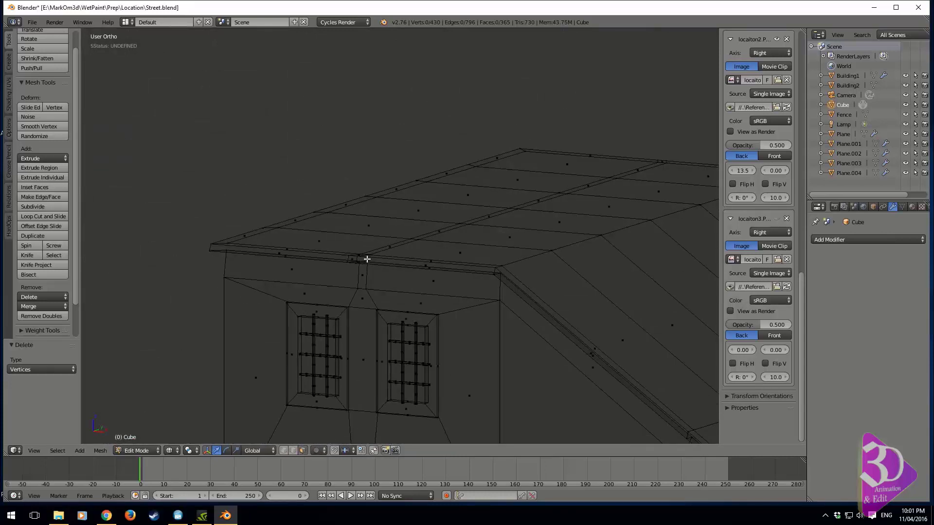
pyautogui.rightClick(398, 244)
pyautogui.keyDown('shift'); pyautogui.rightClick(437, 231); pyautogui.keyUp('shift')
pyautogui.keyDown('shift'); pyautogui.rightClick(487, 216); pyautogui.keyUp('shift')
pyautogui.keyDown('shift'); pyautogui.rightClick(533, 199); pyautogui.keyUp('shift')
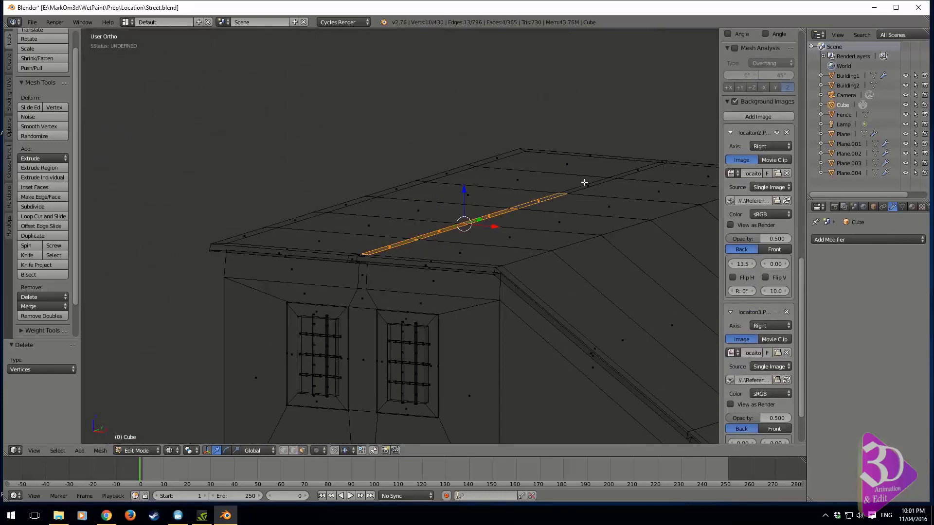
pyautogui.scroll(5, 410, 264)
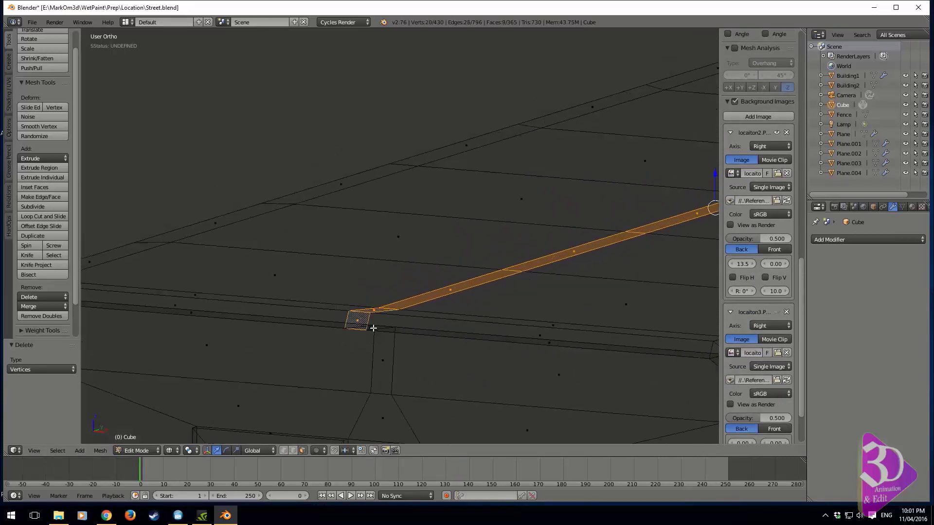
pyautogui.scroll(-5, 483, 298)
pyautogui.press('g')
pyautogui.press('z')
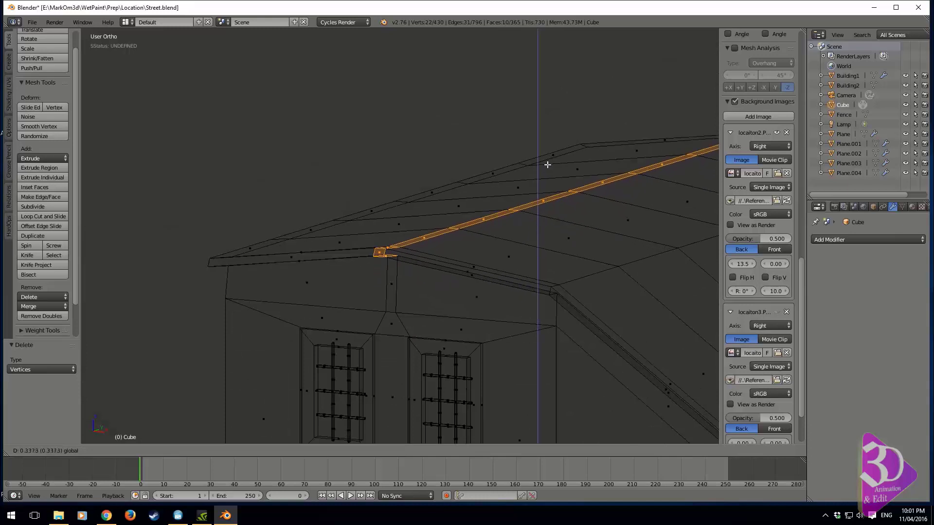
pyautogui.click(536, 58)
# Lower the selected ridge strip by 0.04 along Z in the front view.
pyautogui.press('KP_3')
pyautogui.press('KP_1')
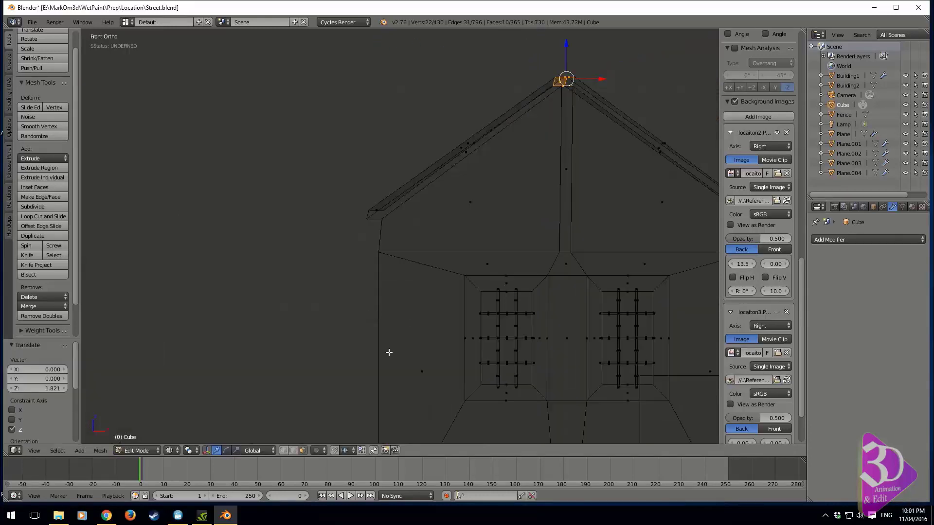
pyautogui.scroll(-1, 389, 352)
pyautogui.keyDown('shift'); pyautogui.moveTo(626, 321); pyautogui.dragTo(535, 303, button='middle'); pyautogui.keyUp('shift')
pyautogui.moveTo(446, 50); pyautogui.dragTo(446, 53)
# Try to shift only the front end face of the roof ridge along X into line with the gable strip.
pyautogui.scroll(2, 430, 210)
pyautogui.keyDown('shift'); pyautogui.moveTo(460, 110); pyautogui.dragTo(395, 307, button='middle'); pyautogui.keyUp('shift')
pyautogui.scroll(7, 396, 306)
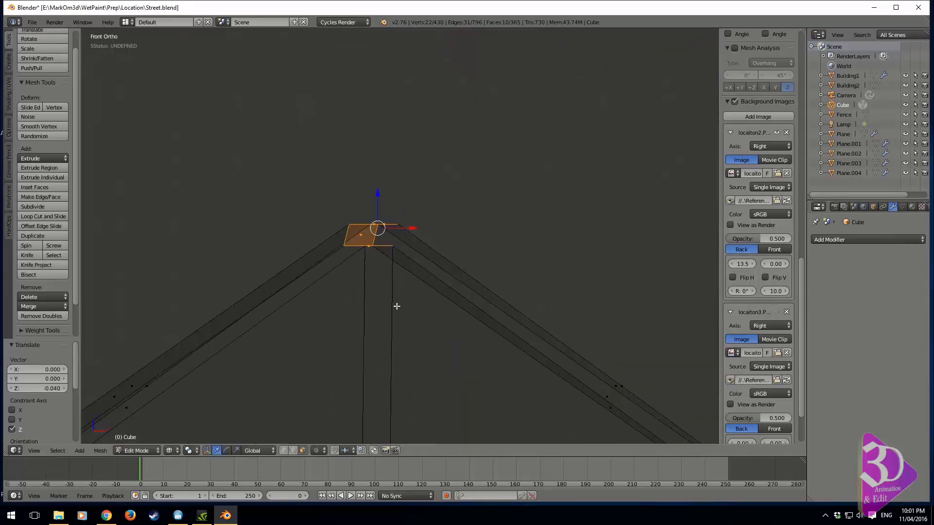
pyautogui.rightClick(335, 237)
pyautogui.press('g')
pyautogui.press('x')
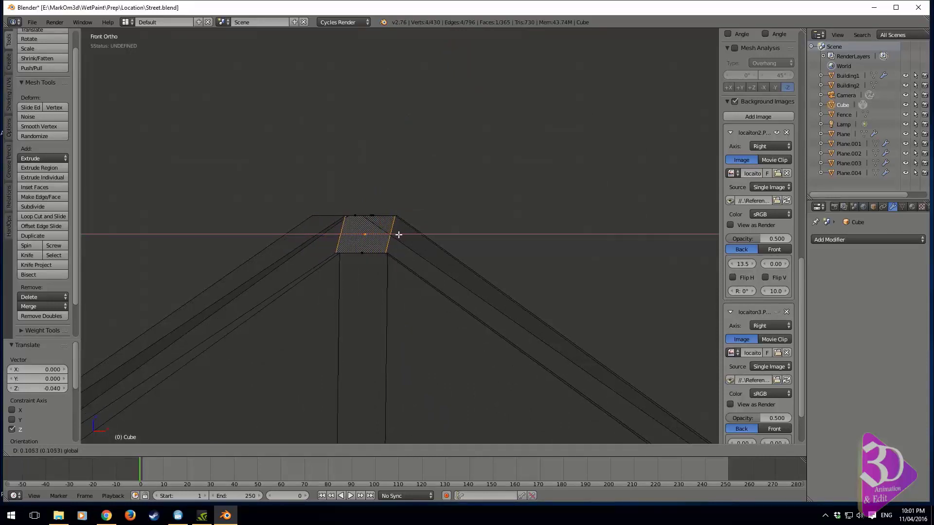
pyautogui.click(398, 235)
# Select the six rim vertices at the front and rear ends of the ridge and move them 0.109 along X.
pyautogui.moveTo(363, 240); pyautogui.dragTo(321, 428, button='middle')
pyautogui.click(282, 450)
pyautogui.rightClick(283, 381)
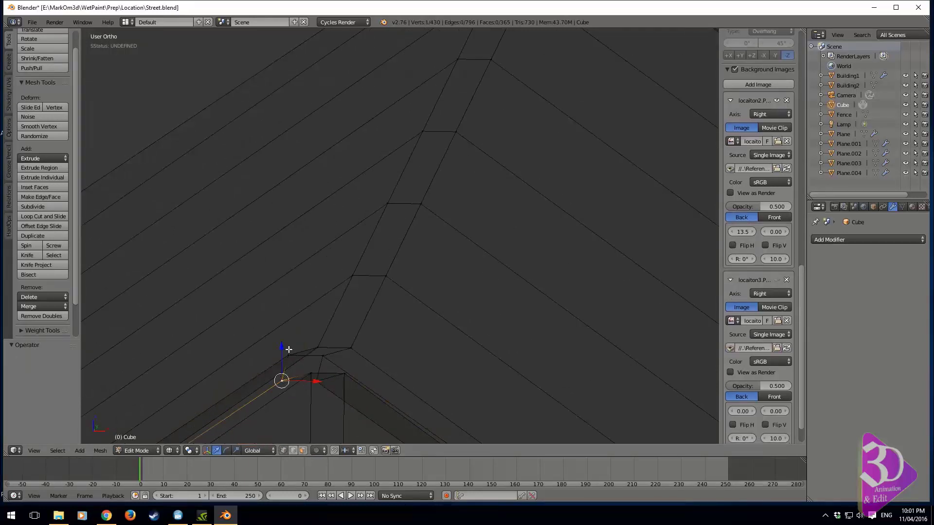
pyautogui.keyDown('shift'); pyautogui.rightClick(288, 355); pyautogui.keyUp('shift')
pyautogui.keyDown('shift'); pyautogui.rightClick(314, 381); pyautogui.keyUp('shift')
pyautogui.moveTo(314, 382); pyautogui.dragTo(397, 350, button='middle')
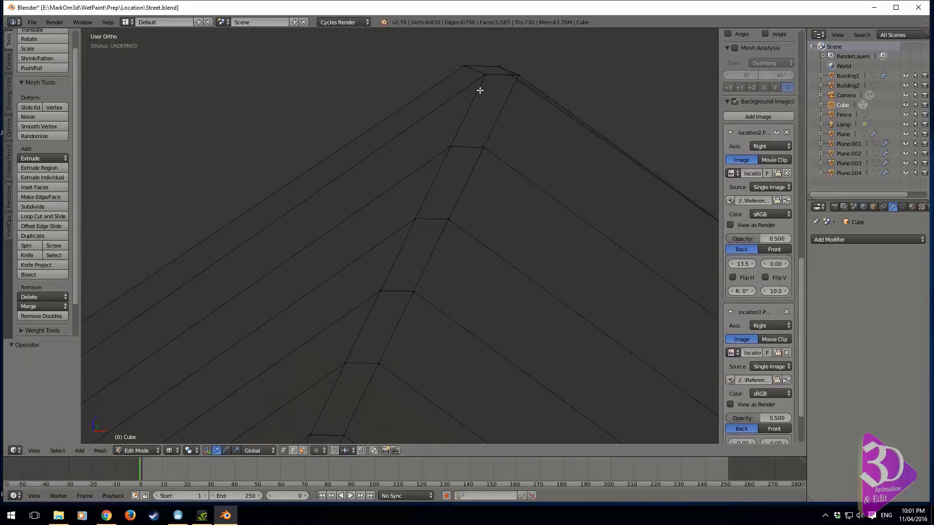
pyautogui.keyDown('shift'); pyautogui.rightClick(466, 68); pyautogui.keyUp('shift')
pyautogui.press('KP_1')
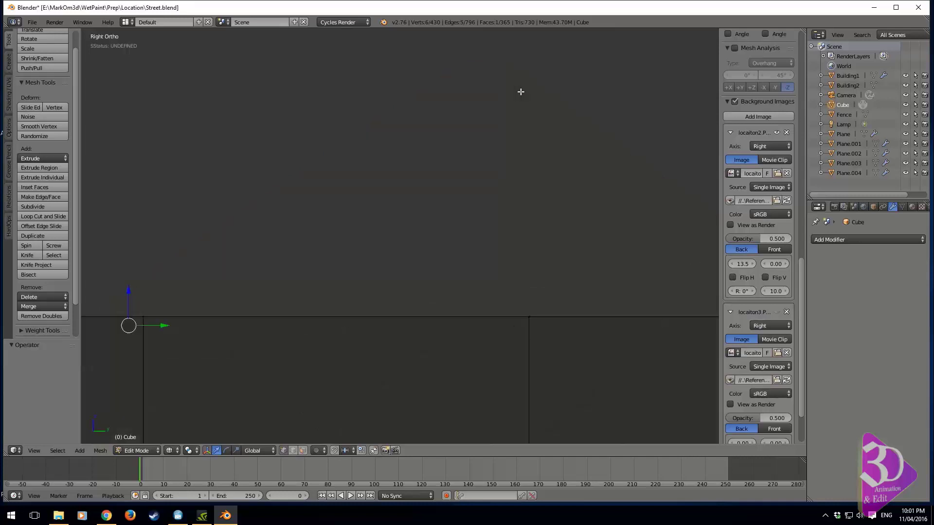
pyautogui.press('g')
pyautogui.press('x')
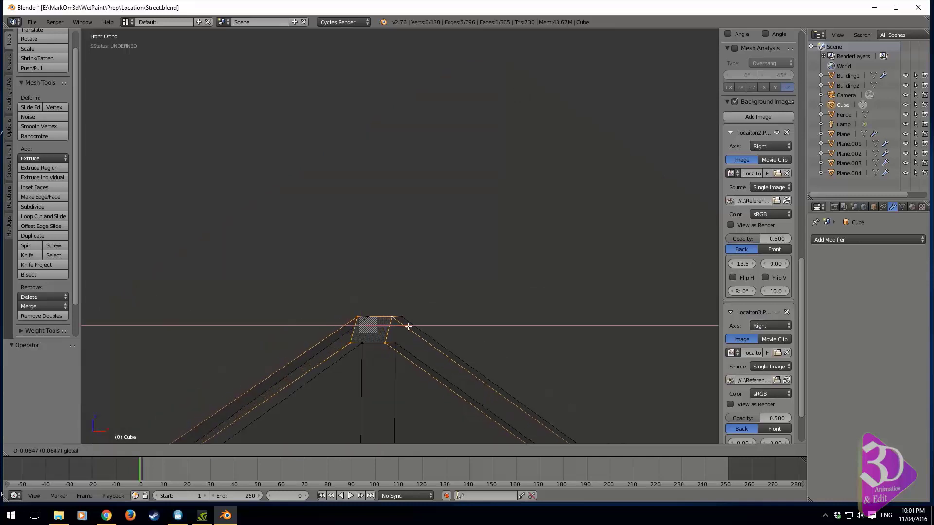
pyautogui.click(420, 334)
# Render the scene from the camera to check the raised roof, and close the render.
pyautogui.moveTo(420, 334); pyautogui.dragTo(441, 355, button='middle')
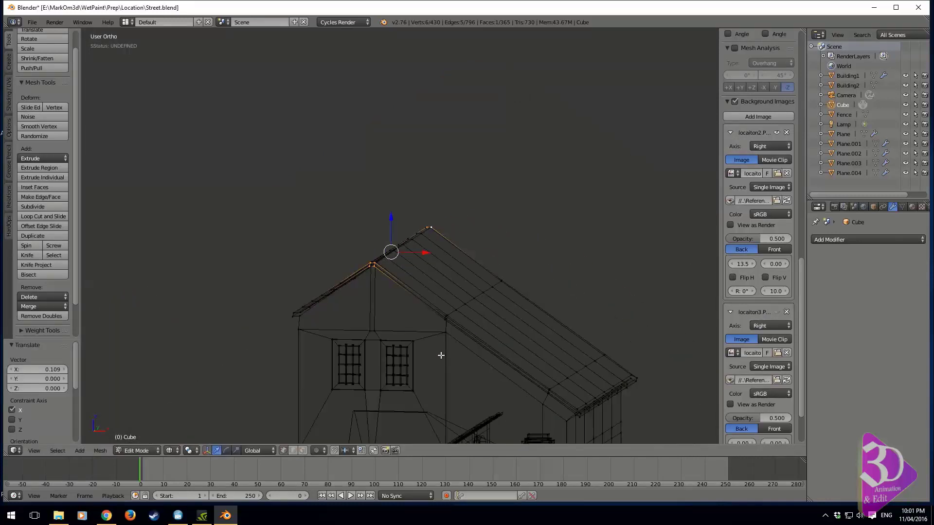
pyautogui.press('KP_0')
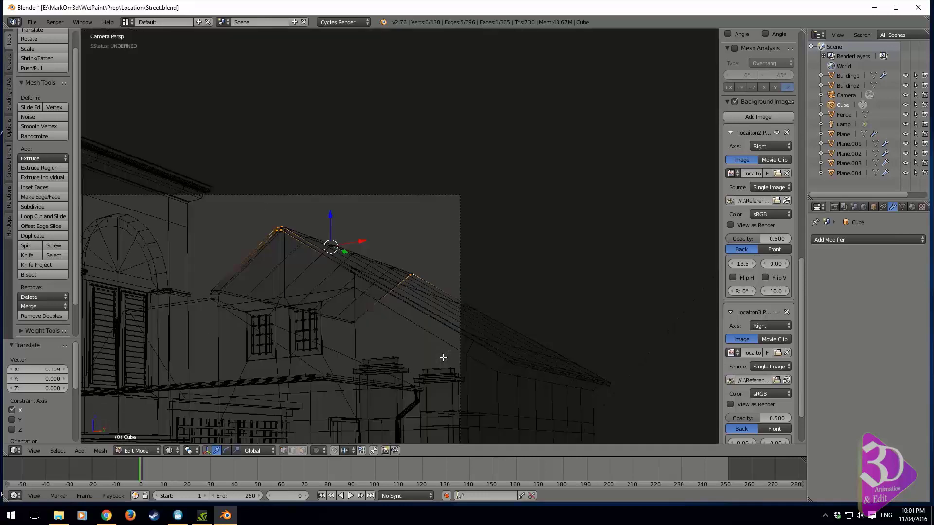
pyautogui.press('F12')
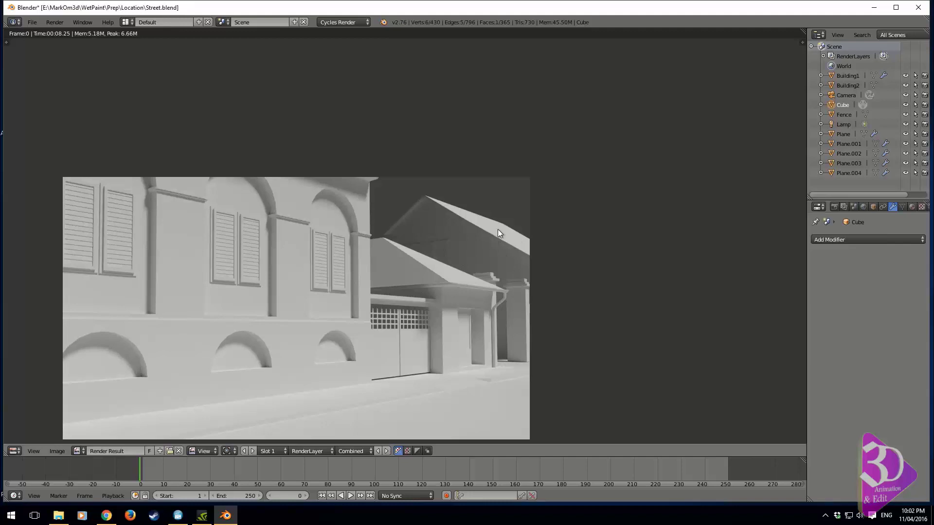
pyautogui.press('Escape')
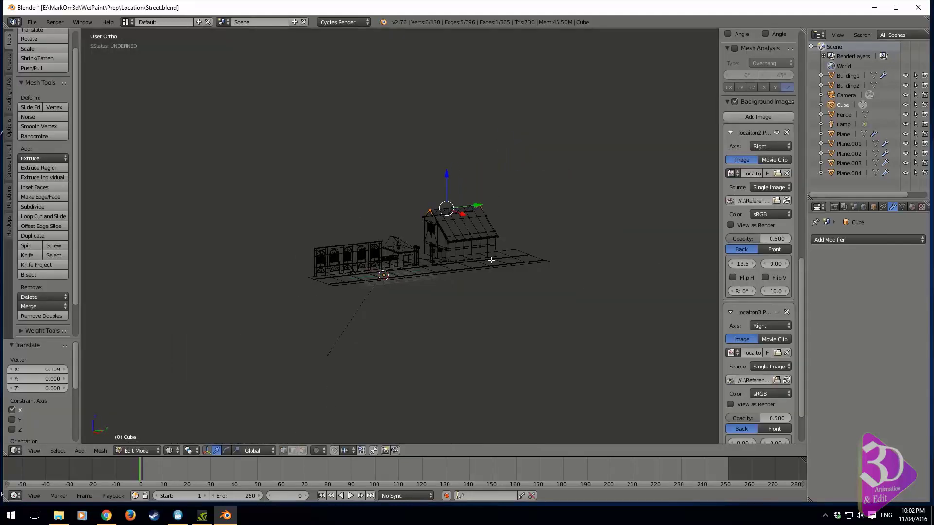
# Duplicate one large face of the street-side roof slope near the gable and raise the copy 0.092 along Z.
pyautogui.press('KP_Decimal')
pyautogui.click(302, 452)
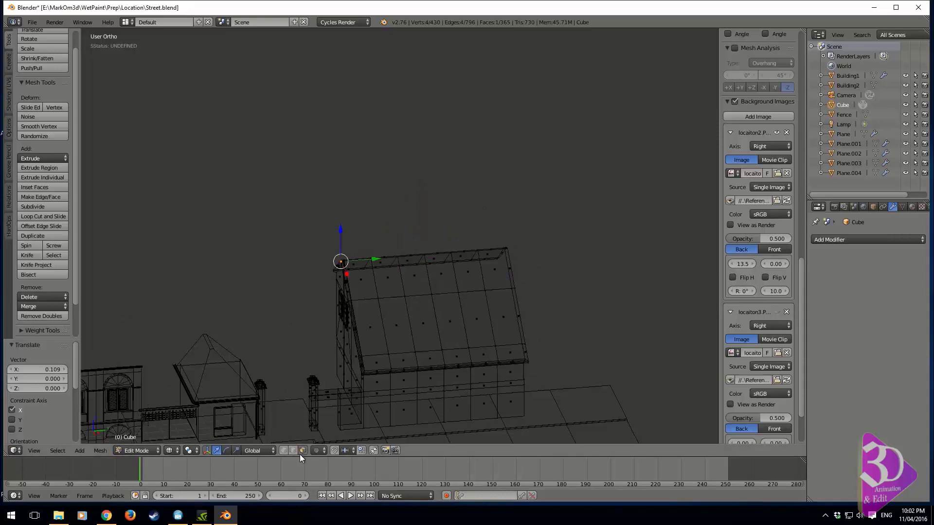
pyautogui.rightClick(390, 338)
pyautogui.keyDown('shift'); pyautogui.moveTo(414, 336); pyautogui.dragTo(549, 315, button='middle'); pyautogui.keyUp('shift')
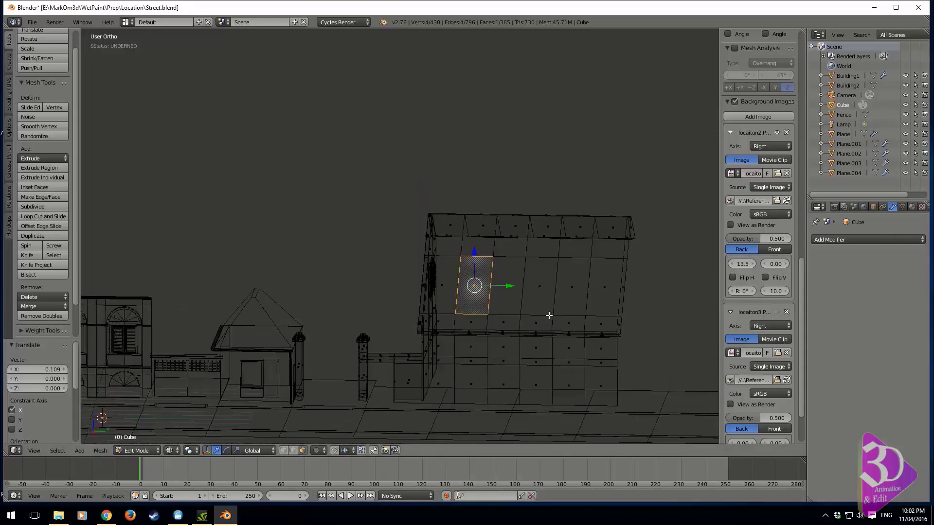
pyautogui.scroll(3, 549, 315)
pyautogui.keyDown('shift'); pyautogui.moveTo(602, 335); pyautogui.dragTo(444, 302, button='middle'); pyautogui.keyUp('shift')
pyautogui.keyDown('shift'); pyautogui.moveTo(366, 307); pyautogui.dragTo(474, 287, button='middle'); pyautogui.keyUp('shift')
pyautogui.hotkey('shift', 'd')
pyautogui.press('z')
pyautogui.click(453, 298)
# Add two evenly spaced loop cuts across the duplicated roof face.
pyautogui.keyDown('shift'); pyautogui.moveTo(474, 287); pyautogui.dragTo(427, 285, button='middle'); pyautogui.keyUp('shift')
pyautogui.scroll(3, 462, 299)
pyautogui.hotkey('ctrl', 'r')
pyautogui.scroll(2, 465, 302)
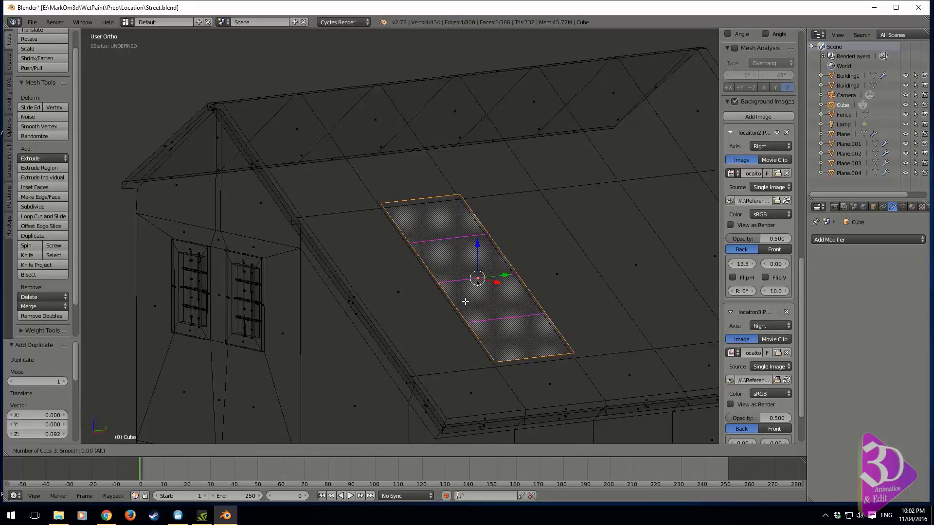
pyautogui.click(466, 302)
pyautogui.rightClick(465, 301)
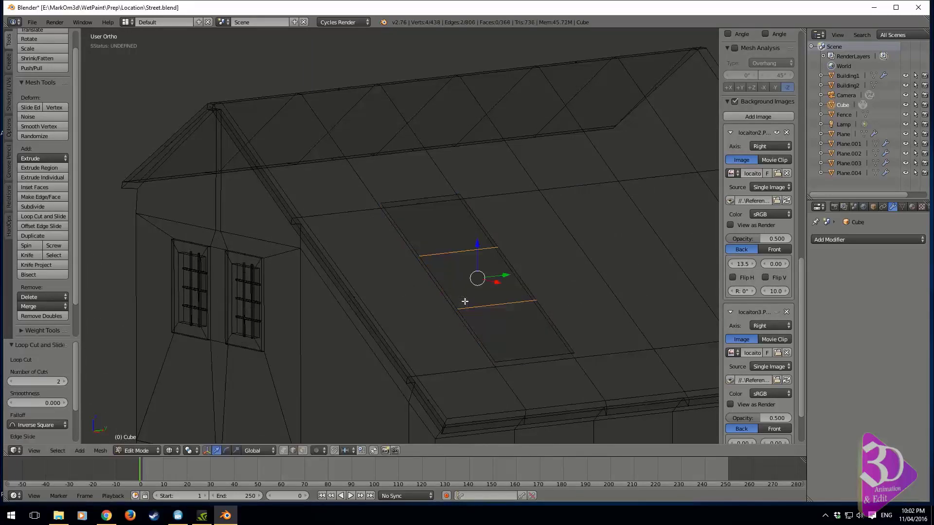
# Delete the upper and lower faces of the duplicated panel and scale the remaining middle face to 0.899.
pyautogui.click(302, 451)
pyautogui.rightClick(439, 226)
pyautogui.keyDown('shift'); pyautogui.rightClick(524, 339); pyautogui.keyUp('shift')
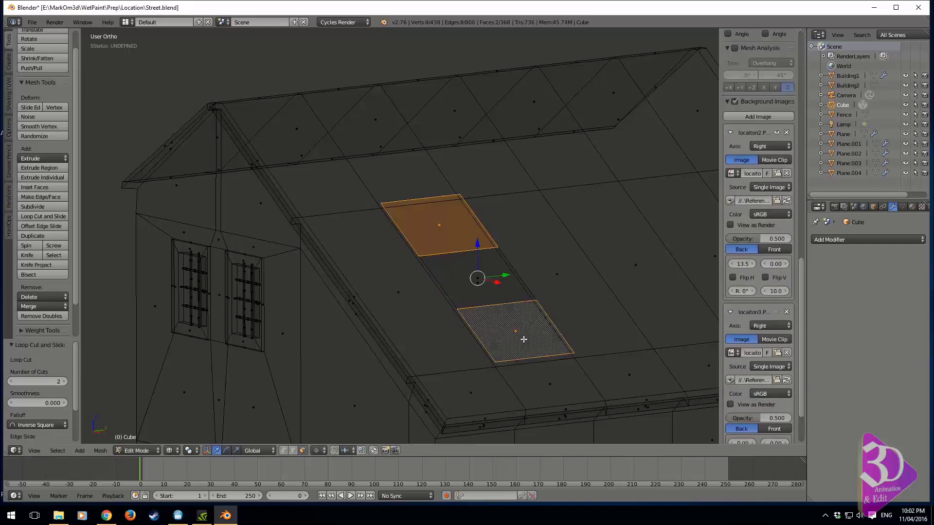
pyautogui.press('x')
pyautogui.click(500, 358)
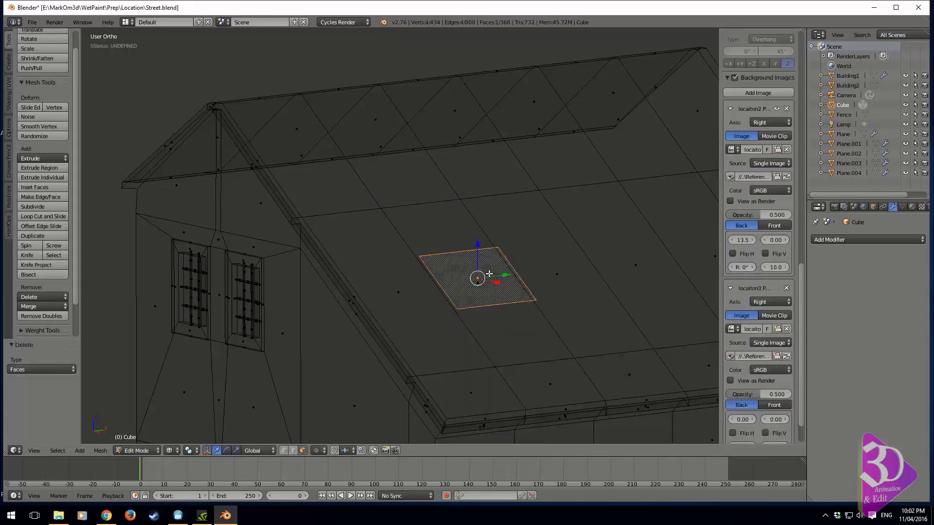
pyautogui.press('s')
pyautogui.click(546, 344)
# Extrude the skylight face about 0.14 down into the roof and delete the extruded bottom face.
pyautogui.moveTo(546, 344); pyautogui.dragTo(564, 354, button='middle')
pyautogui.press('e')
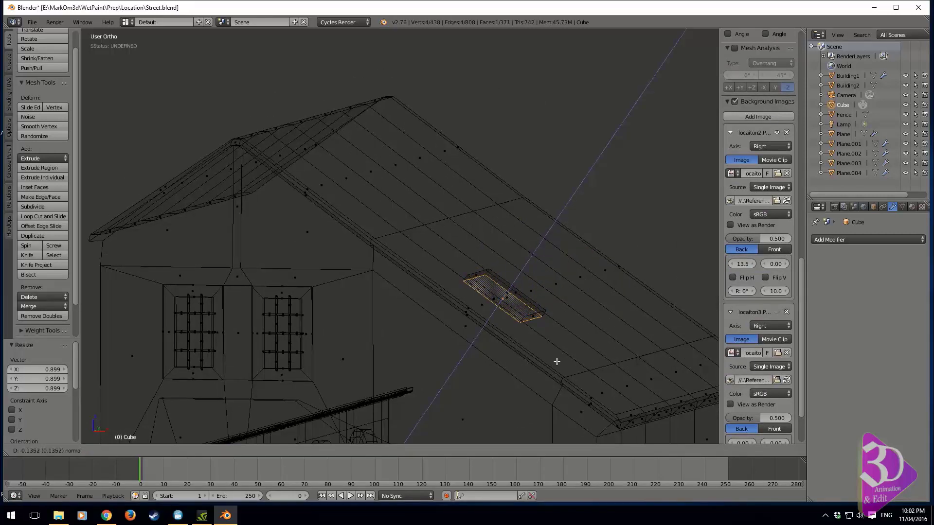
pyautogui.click(556, 364)
pyautogui.press('x')
pyautogui.click(537, 371)
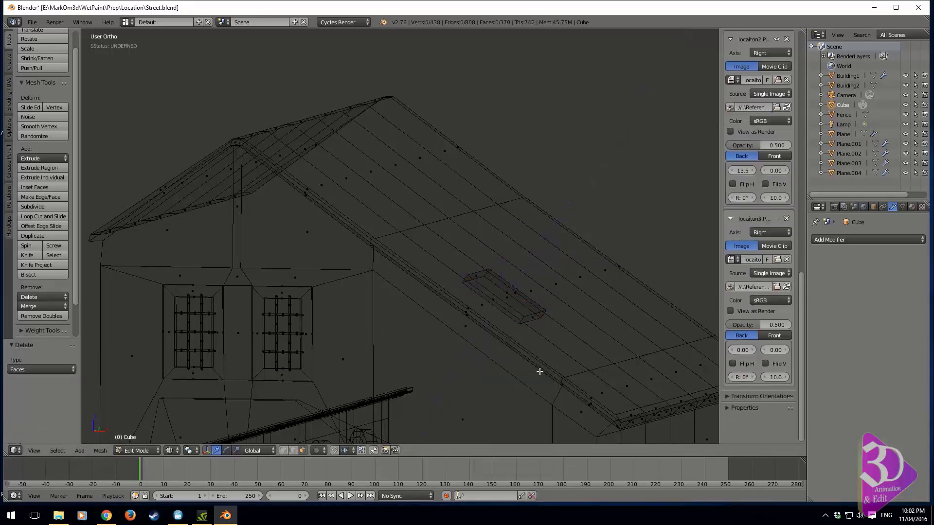
# Select the skylight's top face and inset it with a thickness of 0.0205 to form a frame.
pyautogui.scroll(5, 537, 372)
pyautogui.rightClick(450, 352)
pyautogui.keyDown('shift'); pyautogui.moveTo(500, 406); pyautogui.dragTo(462, 360, button='middle'); pyautogui.keyUp('shift')
pyautogui.press('z')
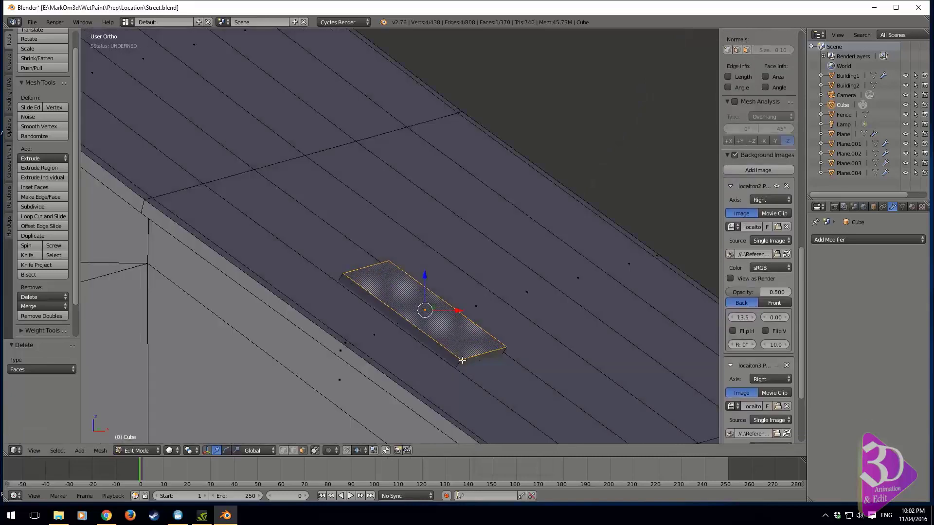
pyautogui.scroll(2, 483, 403)
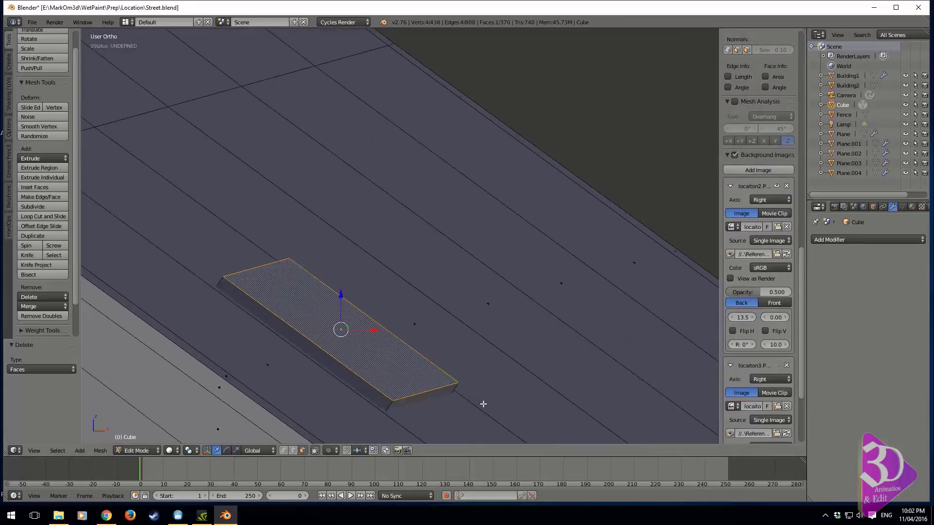
pyautogui.press('i')
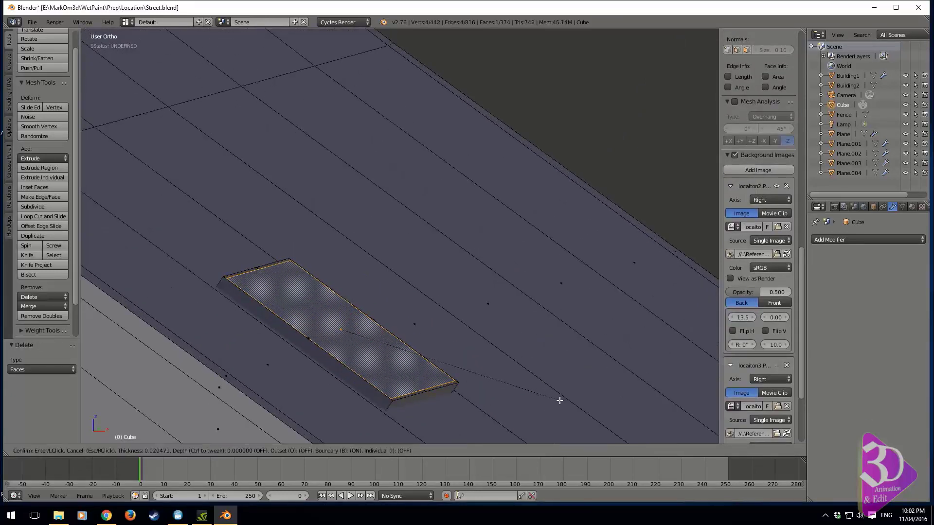
pyautogui.click(559, 401)
# Extrude the inset skylight face slightly inward by X -0.006 and Z -0.009, and check it through the camera.
pyautogui.press('e')
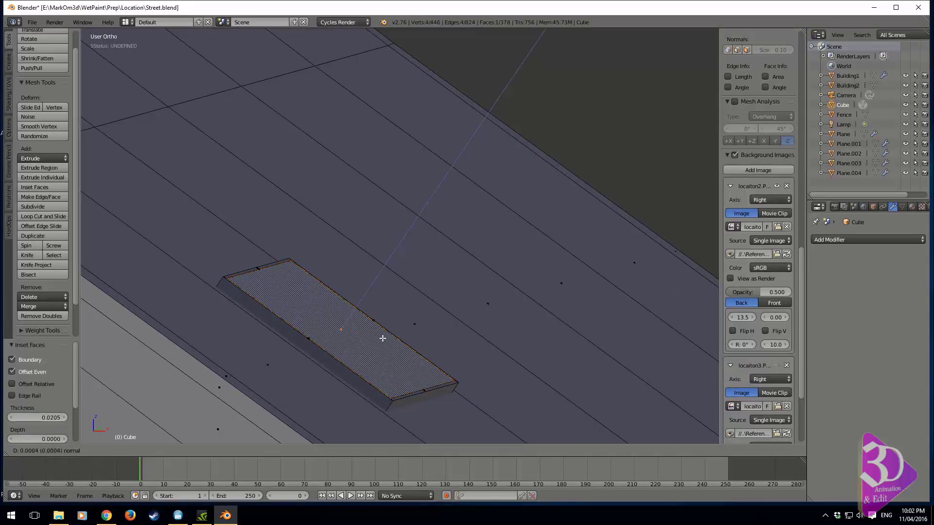
pyautogui.click(372, 347)
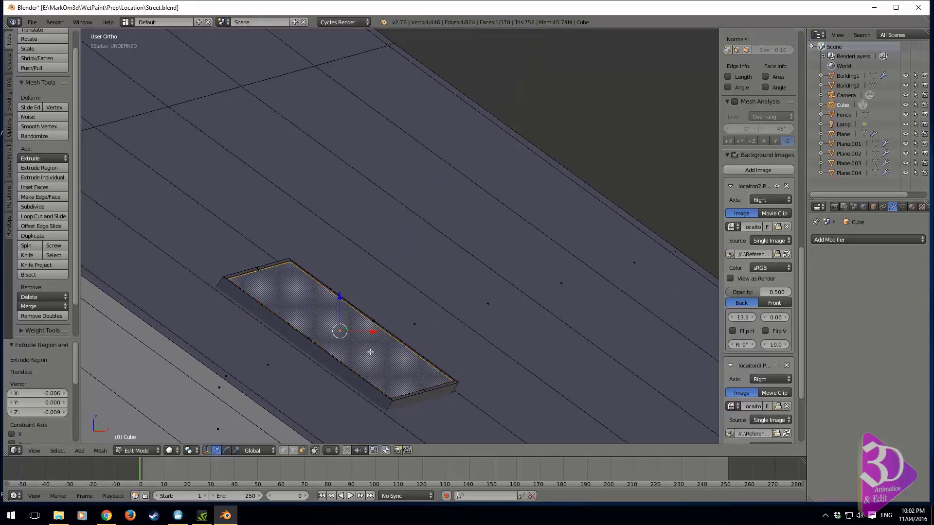
pyautogui.press('KP_0')
pyautogui.keyDown('shift'); pyautogui.moveTo(464, 273); pyautogui.dragTo(429, 233, button='middle'); pyautogui.keyUp('shift')
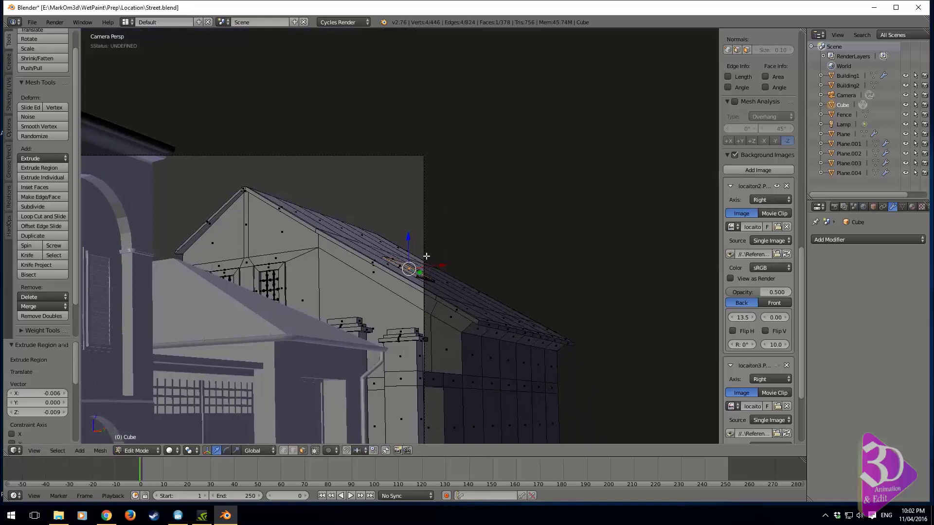
# Duplicate the whole skylight twice along Y across the roof, by 3.518 and then a further 3.540 units.
pyautogui.hotkey('ctrl', 'l')
pyautogui.press('KP_3')
pyautogui.scroll(-3, 395, 271)
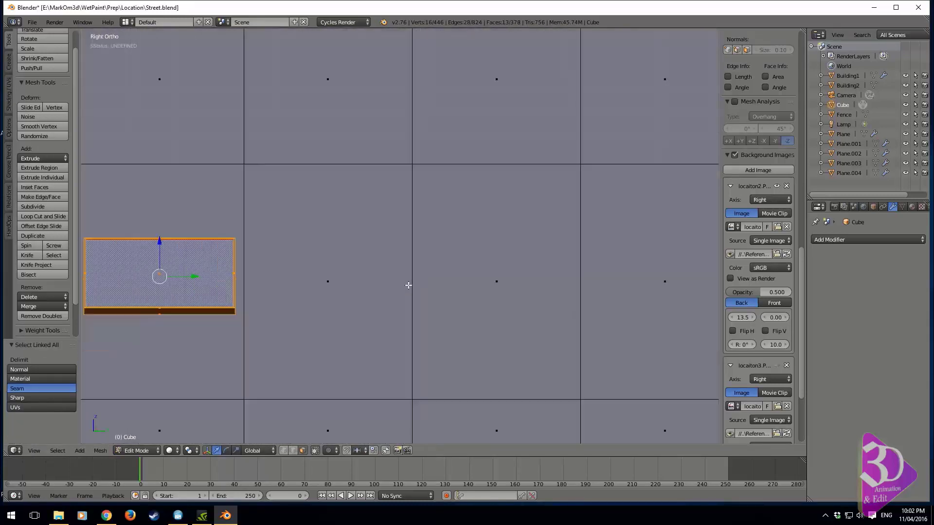
pyautogui.hotkey('shift', 'd')
pyautogui.press('y')
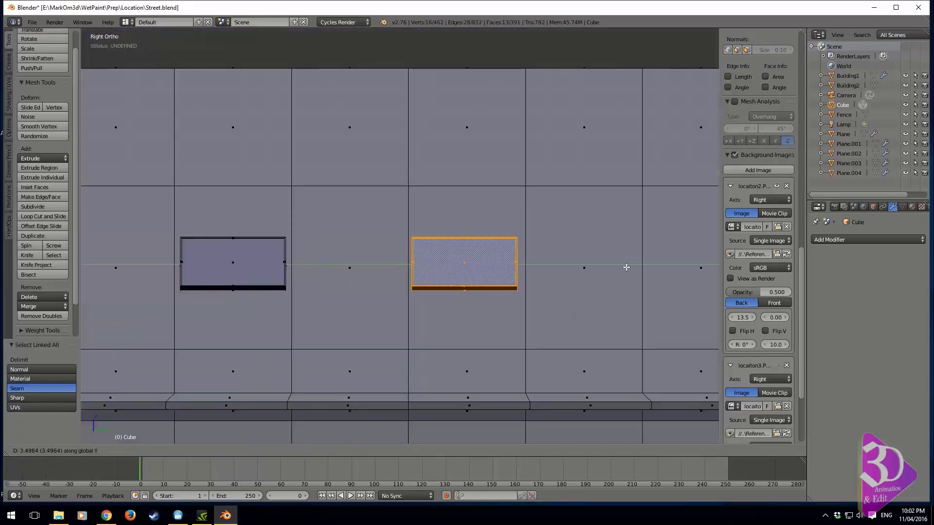
pyautogui.click(627, 268)
pyautogui.keyDown('shift'); pyautogui.moveTo(626, 265); pyautogui.dragTo(437, 280, button='middle'); pyautogui.keyUp('shift')
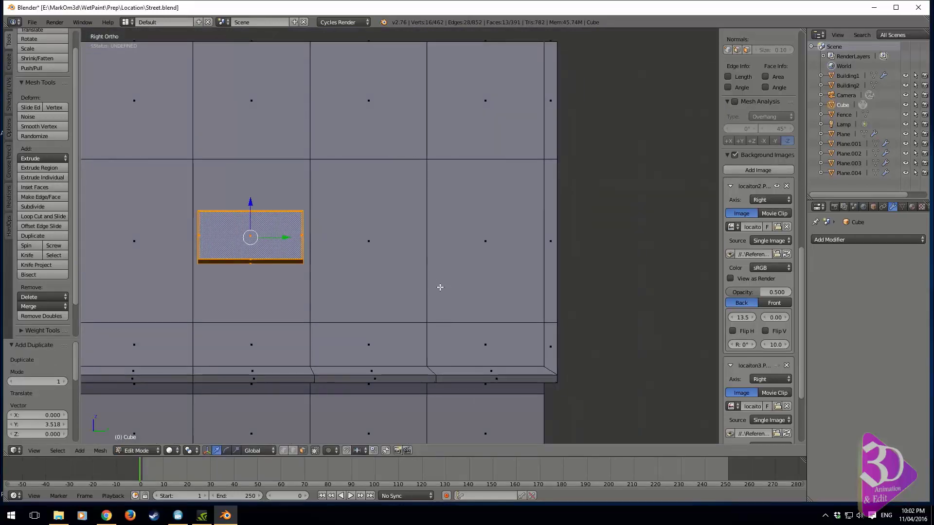
pyautogui.hotkey('shift', 'd')
pyautogui.press('y')
pyautogui.click(669, 285)
pyautogui.scroll(-6, 256, 284)
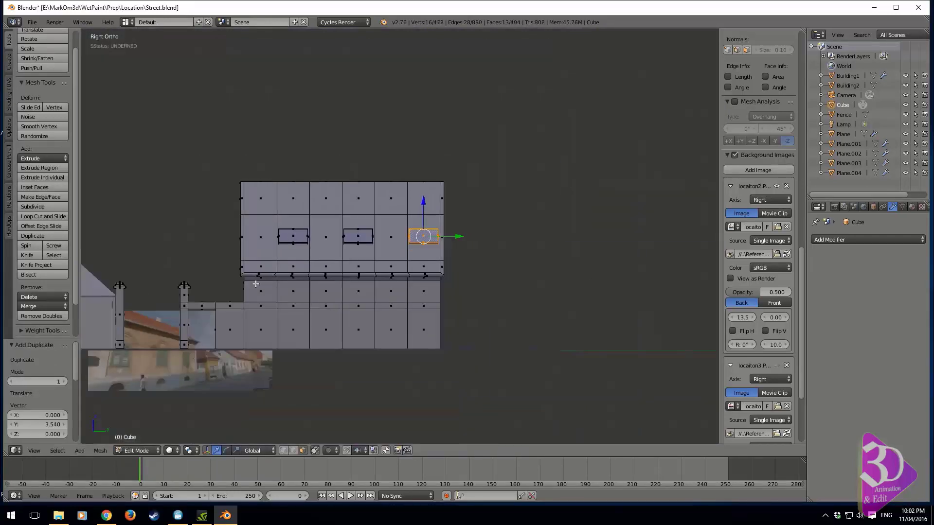
# Examine the open gateway between the two pillars at an angle and in the right orthographic view.
pyautogui.moveTo(256, 283); pyautogui.dragTo(309, 381, button='middle')
pyautogui.scroll(6, 392, 219)
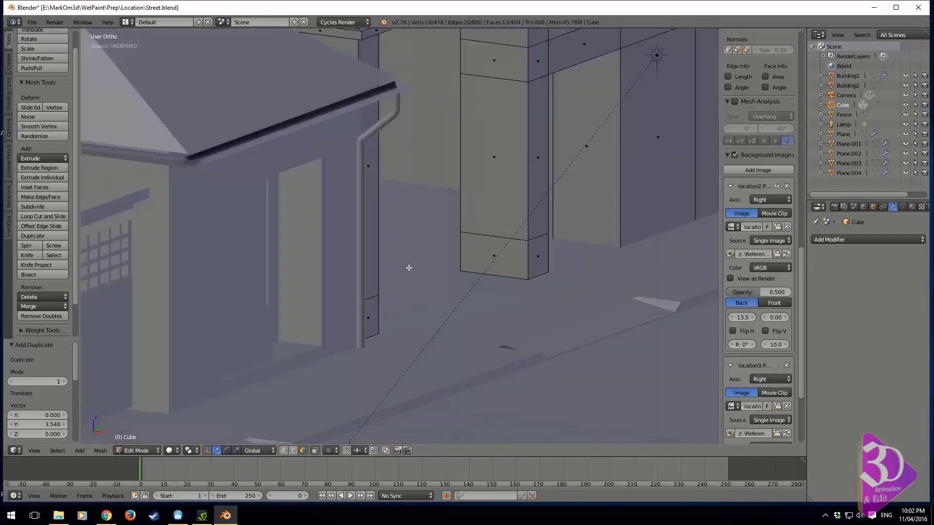
pyautogui.scroll(-5, 340, 261)
pyautogui.scroll(3, 334, 265)
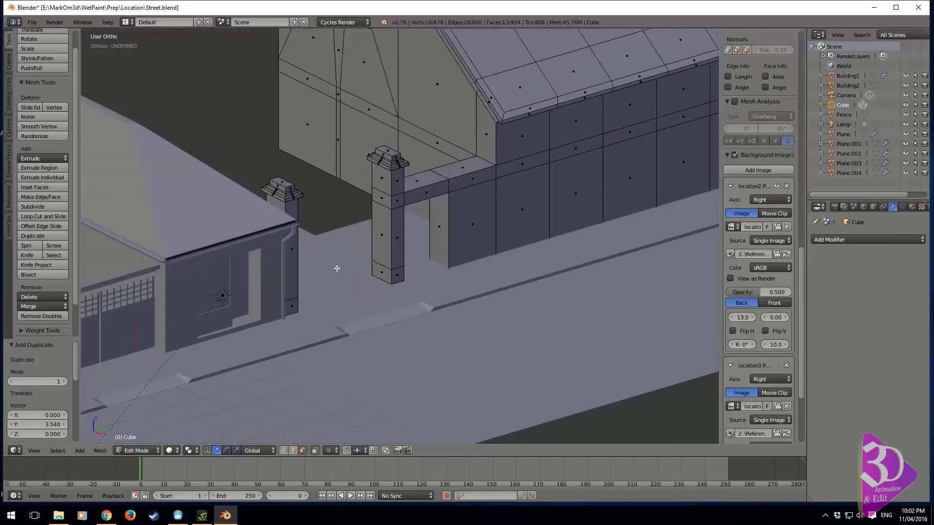
pyautogui.moveTo(337, 268); pyautogui.dragTo(423, 237, button='middle')
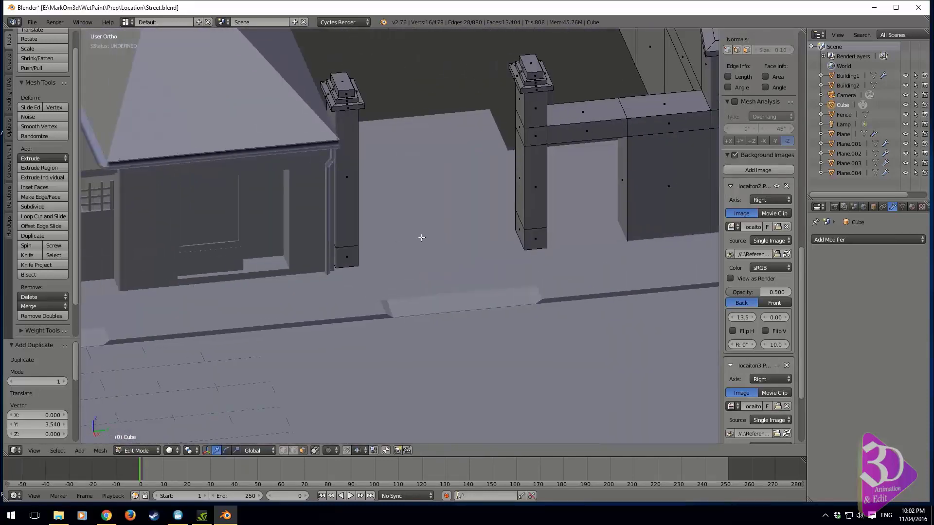
pyautogui.scroll(-7, 421, 237)
pyautogui.moveTo(420, 275); pyautogui.dragTo(412, 274, button='middle')
pyautogui.press('KP_3')
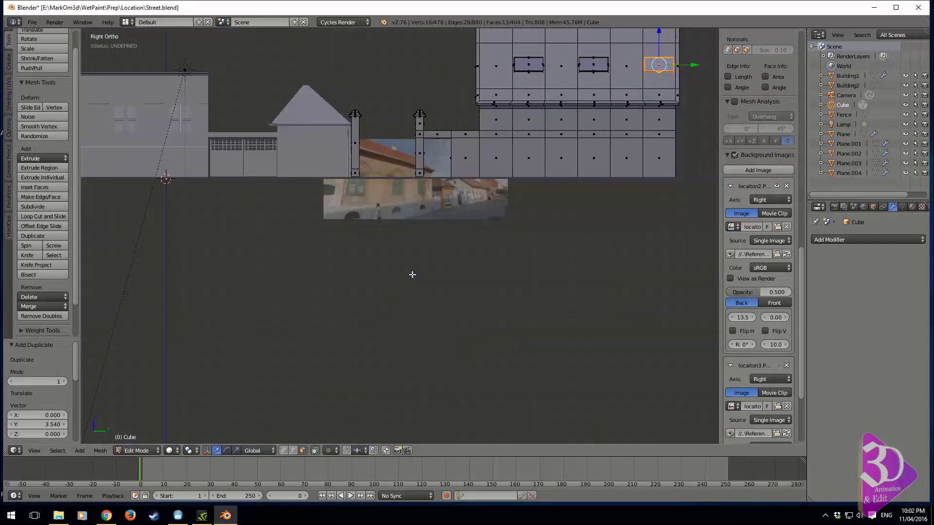
pyautogui.scroll(1, 411, 265)
pyautogui.keyDown('shift'); pyautogui.moveTo(410, 221); pyautogui.dragTo(427, 292, button='middle'); pyautogui.keyUp('shift')
pyautogui.scroll(4, 428, 292)
# Add a cylinder to the mesh and set its vertex count to 8.
pyautogui.hotkey('shift', 'a')
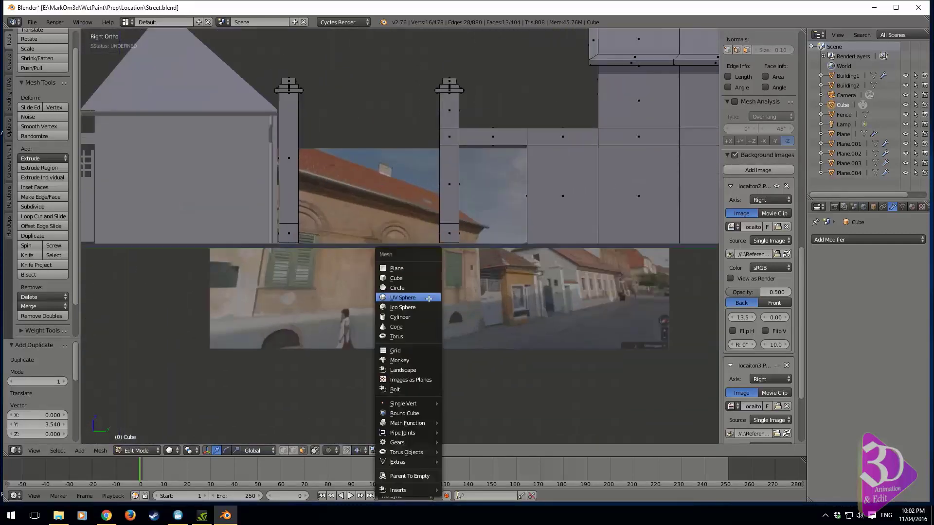
pyautogui.scroll(-1, 453, 276)
pyautogui.hotkey('shift', 'a')
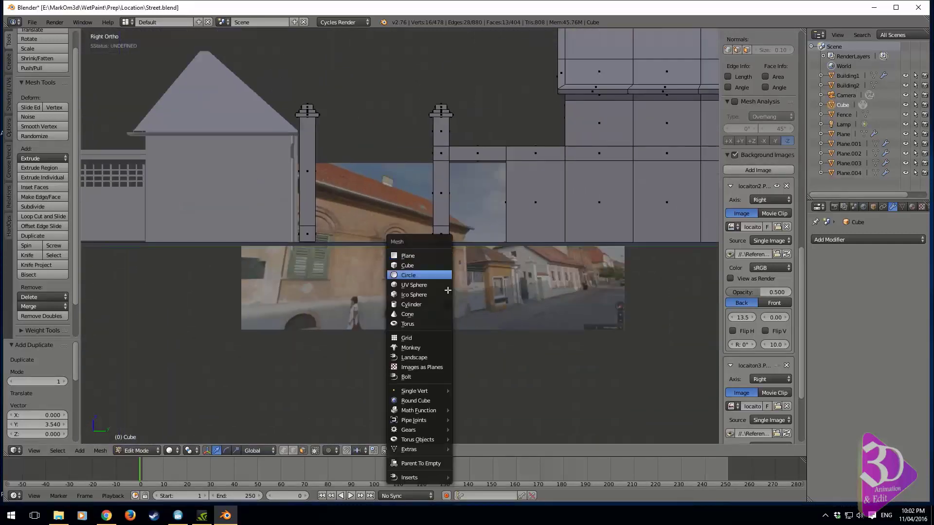
pyautogui.click(411, 305)
pyautogui.scroll(-5, 232, 261)
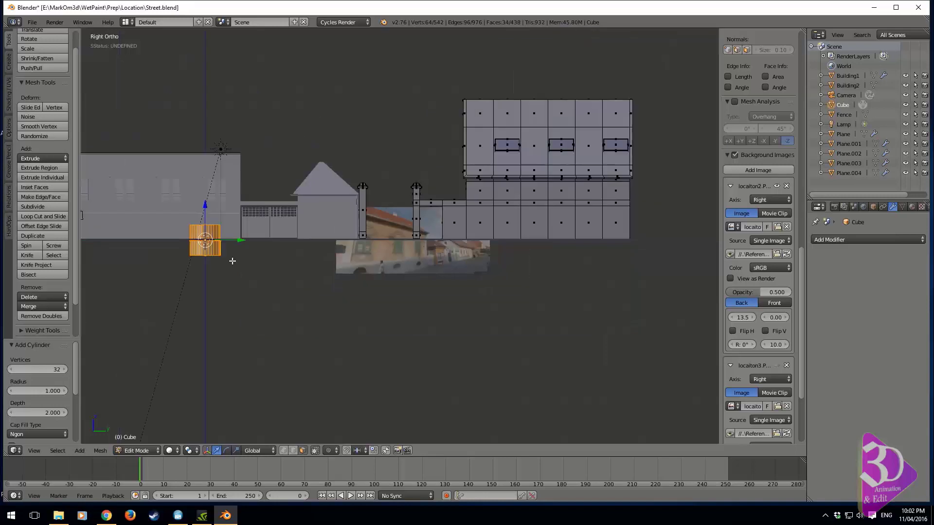
pyautogui.write('2')
pyautogui.press('Return')
pyautogui.click(47, 372)
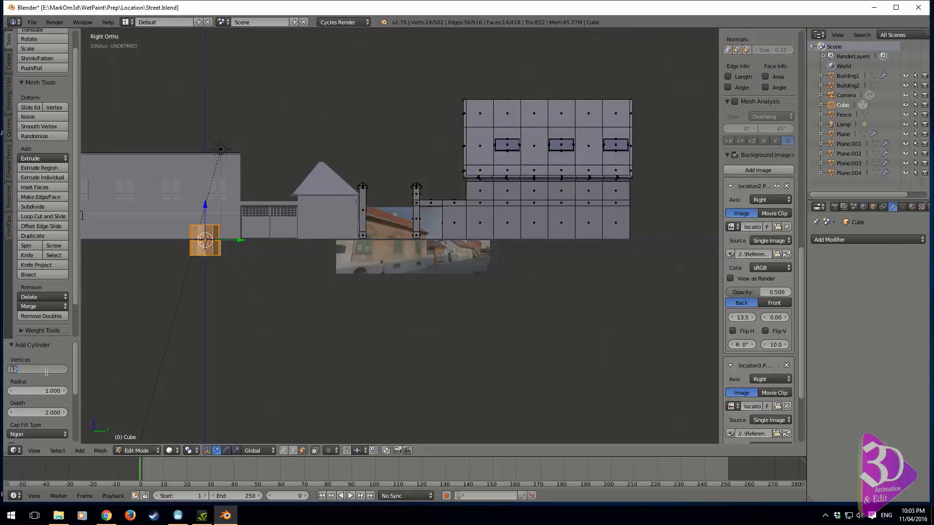
pyautogui.write('8')
pyautogui.press('Return')
# Show the scene in wireframe and delete the cylinder's upper and lower cap faces.
pyautogui.moveTo(380, 291); pyautogui.dragTo(296, 325, button='middle')
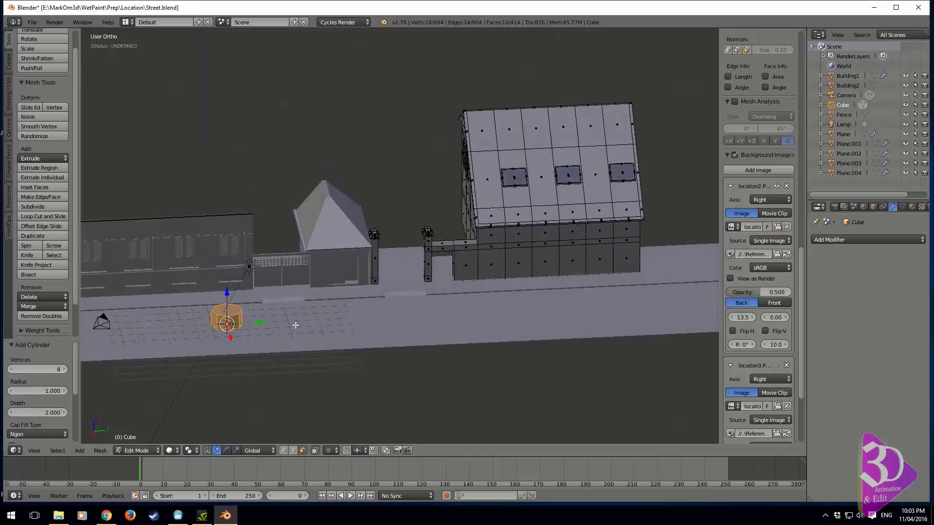
pyautogui.press('z')
pyautogui.moveTo(227, 310); pyautogui.dragTo(332, 303, button='middle')
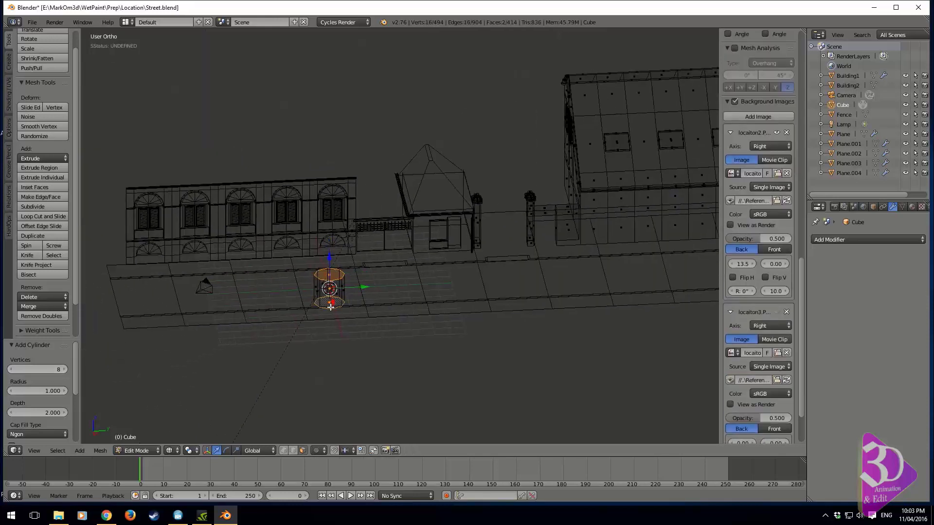
pyautogui.press('x')
pyautogui.click(314, 305)
# Select the whole open cylinder and move it to the gateway by about Y 10.989 and Z 0.812.
pyautogui.rightClick(343, 290)
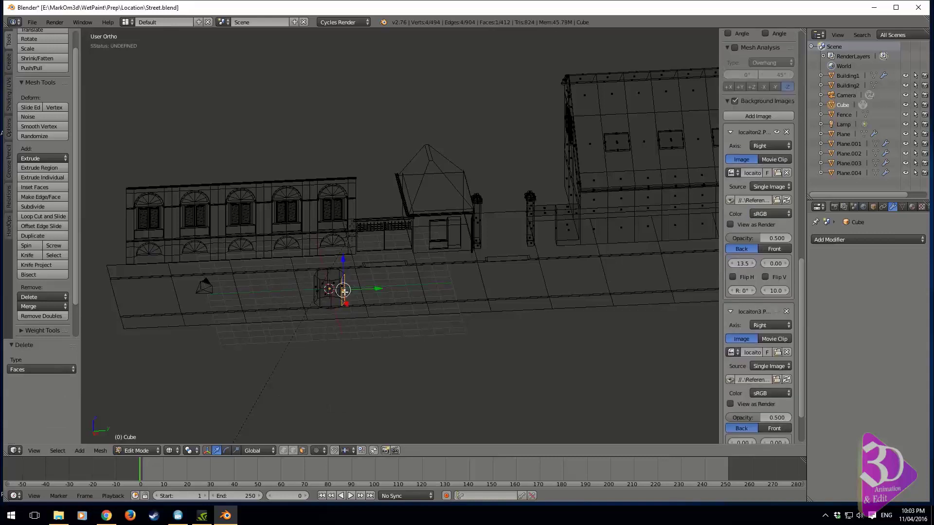
pyautogui.hotkey('ctrl', 'l')
pyautogui.press('KP_1')
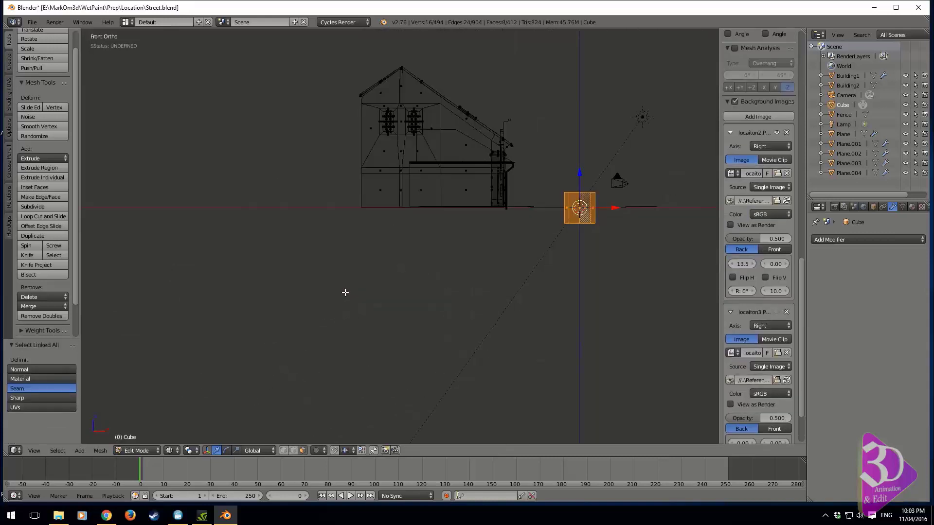
pyautogui.press('KP_3')
pyautogui.scroll(3, 343, 292)
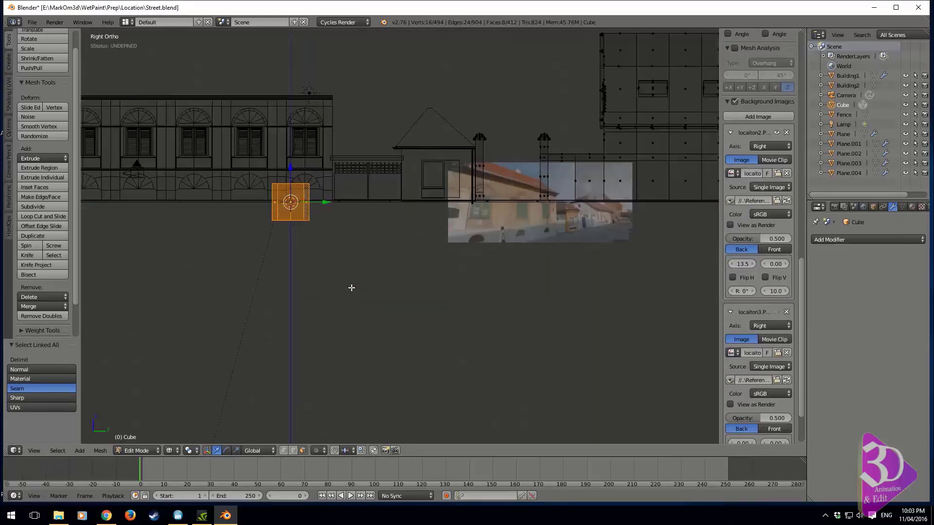
pyautogui.press('g')
pyautogui.click(575, 255)
# Shrink the cylinder to bar thickness by scaling it to 0.112 and again to 0.190.
pyautogui.scroll(5, 411, 255)
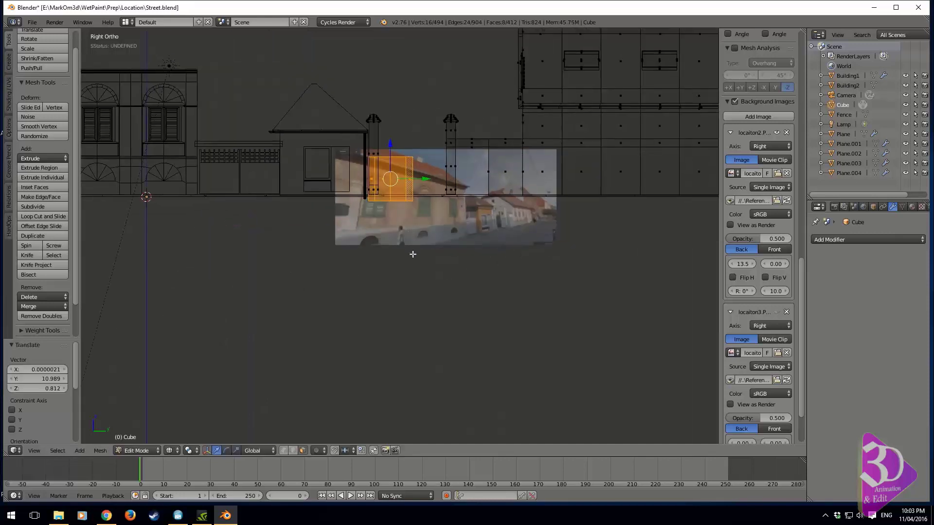
pyautogui.press('s')
pyautogui.click(394, 99)
pyautogui.keyDown('shift'); pyautogui.moveTo(414, 146); pyautogui.dragTo(439, 250, button='middle'); pyautogui.keyUp('shift')
pyautogui.press('s')
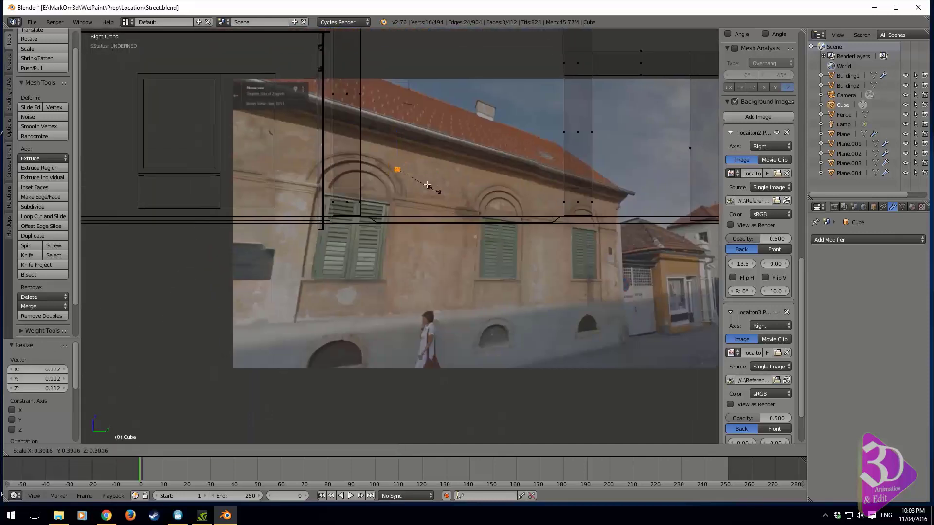
pyautogui.click(424, 185)
# Stretch the thin cylinder along Z by a factor of about 65.259 to form a tall gate bar.
pyautogui.keyDown('shift'); pyautogui.moveTo(426, 184); pyautogui.dragTo(441, 226, button='middle'); pyautogui.keyUp('shift')
pyautogui.press('s')
pyautogui.press('z')
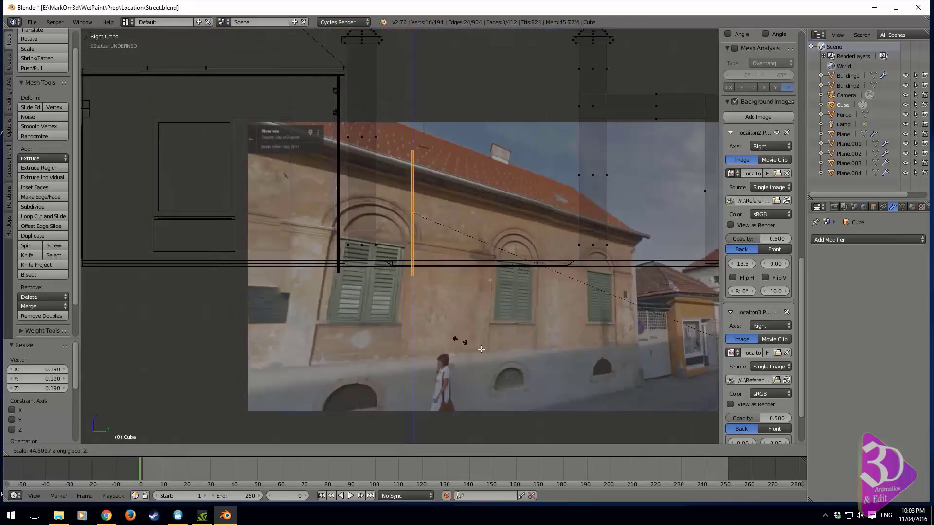
pyautogui.click(514, 160)
# Position the gate bar in the gateway by moving it 0.676 along Z and -0.316 along Y.
pyautogui.press('g')
pyautogui.press('z')
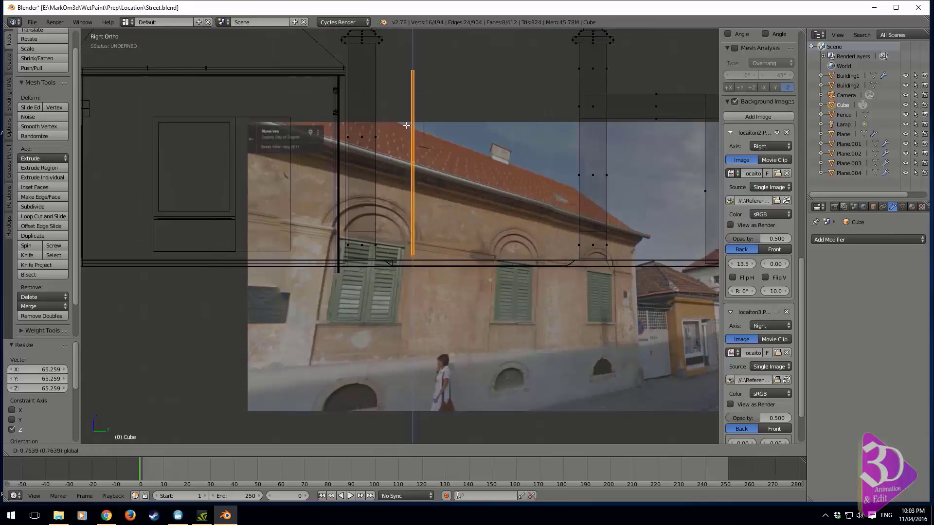
pyautogui.click(422, 143)
pyautogui.press('g')
pyautogui.press('y')
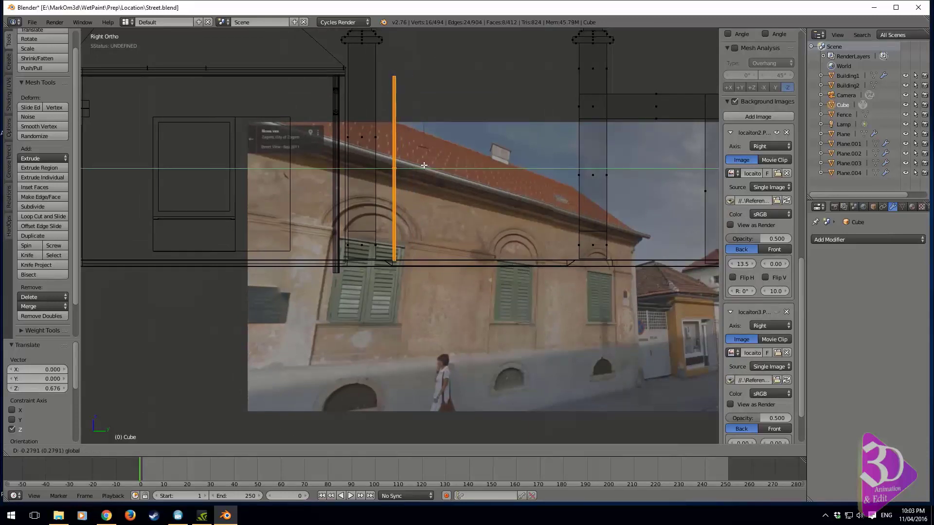
pyautogui.click(421, 165)
# Duplicate the gate bar twice along Y at 0.2 spacing.
pyautogui.hotkey('shift', 'd')
pyautogui.press('x')
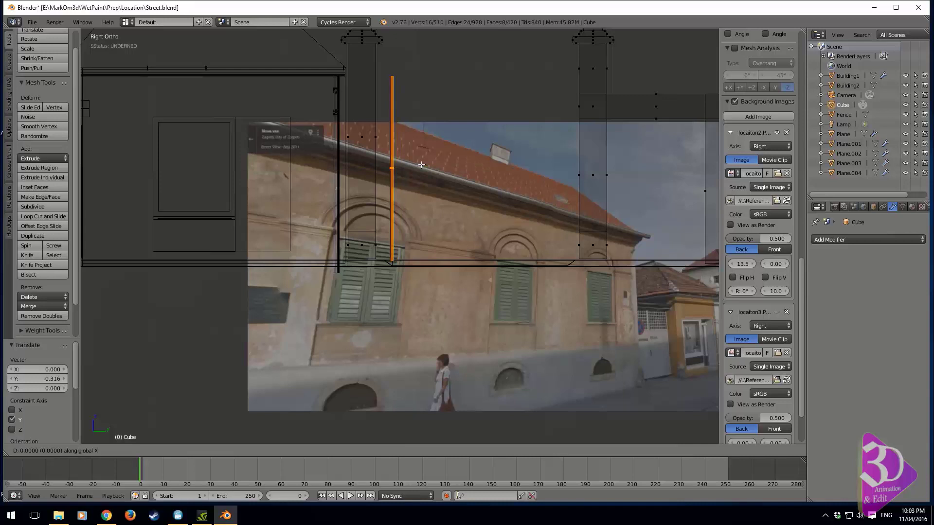
pyautogui.press('y')
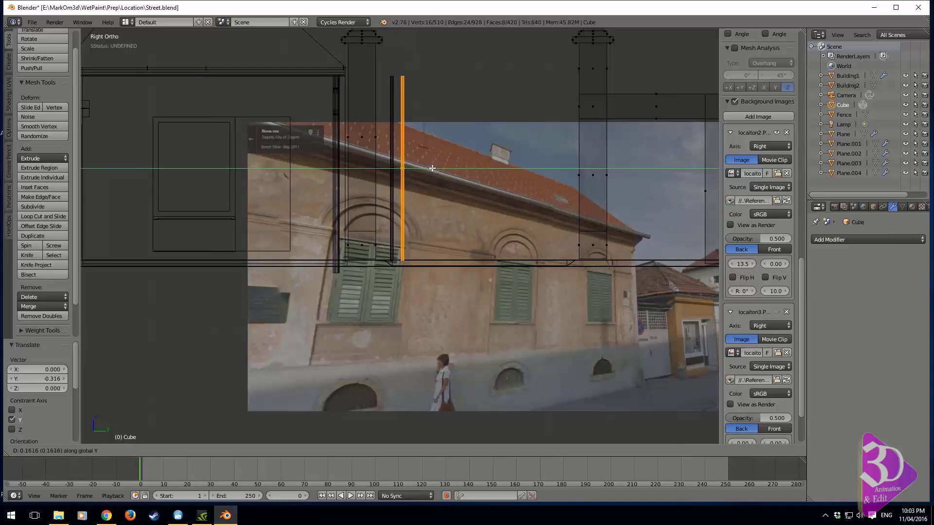
pyautogui.write('.2')
pyautogui.press('Return')
pyautogui.hotkey('shift', 'd')
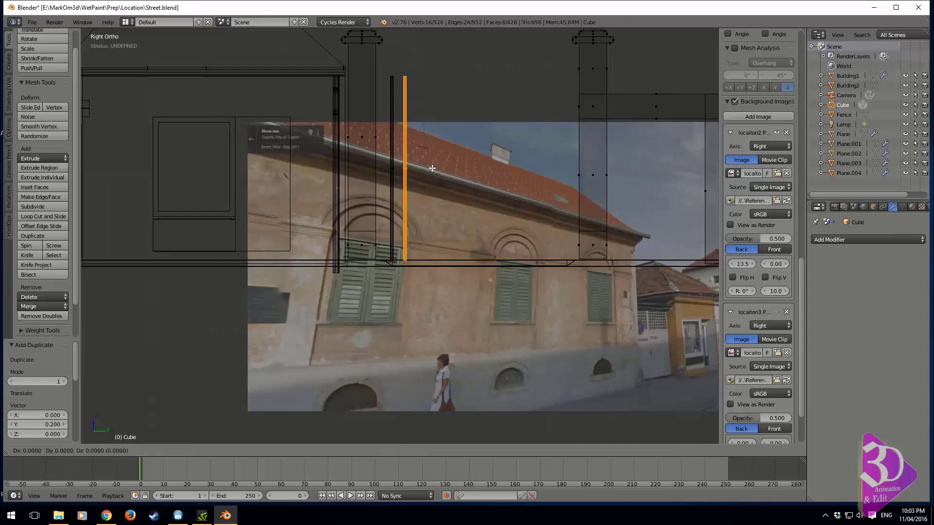
pyautogui.write('y.2')
pyautogui.press('Return')
# Select all three gate bars and duplicate them 0.6 along Y.
pyautogui.keyDown('shift'); pyautogui.rightClick(405, 170); pyautogui.keyUp('shift')
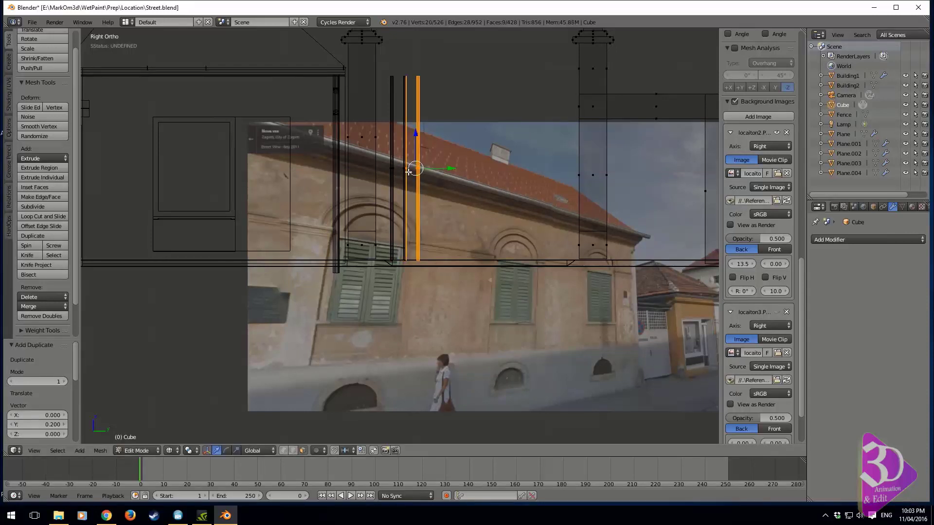
pyautogui.keyDown('shift'); pyautogui.rightClick(393, 170); pyautogui.keyUp('shift')
pyautogui.hotkey('ctrl', 'l')
pyautogui.hotkey('shift', 'd')
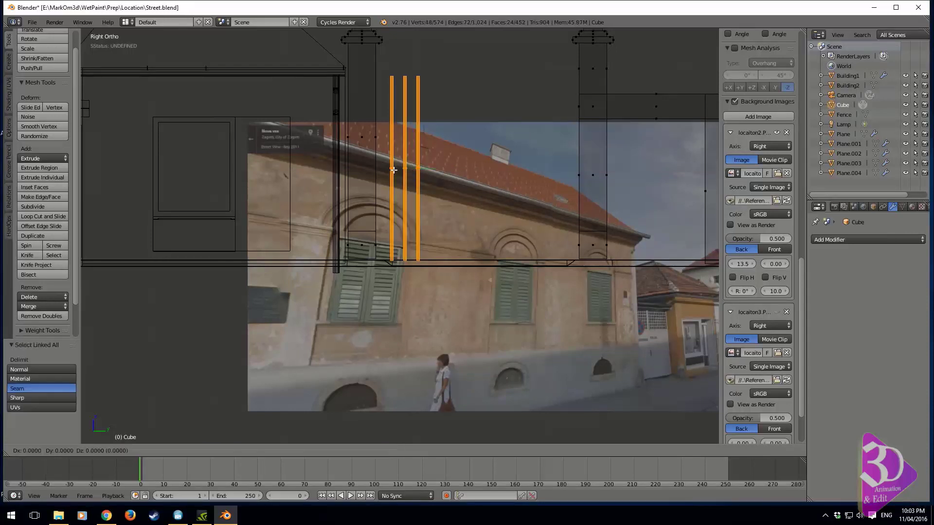
pyautogui.write('.6')
pyautogui.press('Return')
# Select all six gate bars and duplicate them 1.2 along Y.
pyautogui.keyDown('shift'); pyautogui.rightClick(392, 170); pyautogui.keyUp('shift')
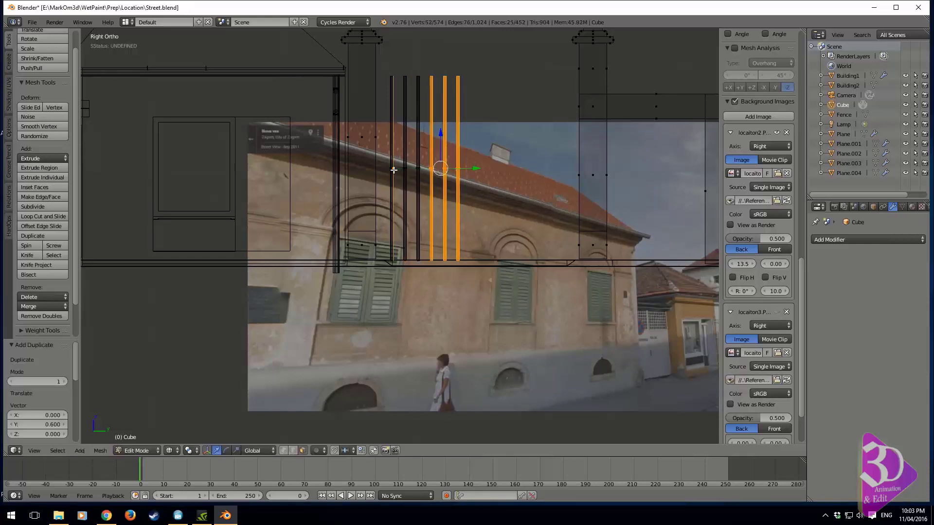
pyautogui.keyDown('shift'); pyautogui.rightClick(405, 169); pyautogui.keyUp('shift')
pyautogui.keyDown('shift'); pyautogui.rightClick(418, 168); pyautogui.keyUp('shift')
pyautogui.hotkey('ctrl', 'l')
pyautogui.hotkey('shift', 'd')
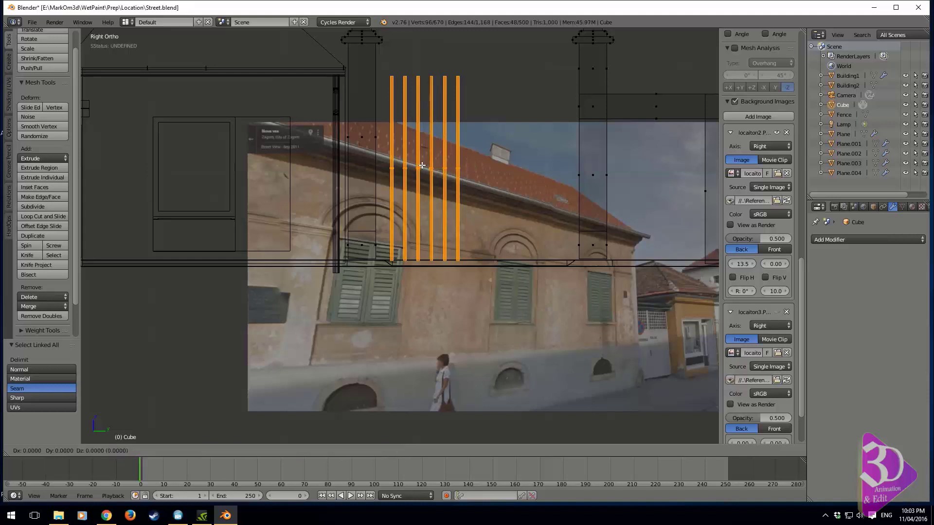
pyautogui.write('y1.2')
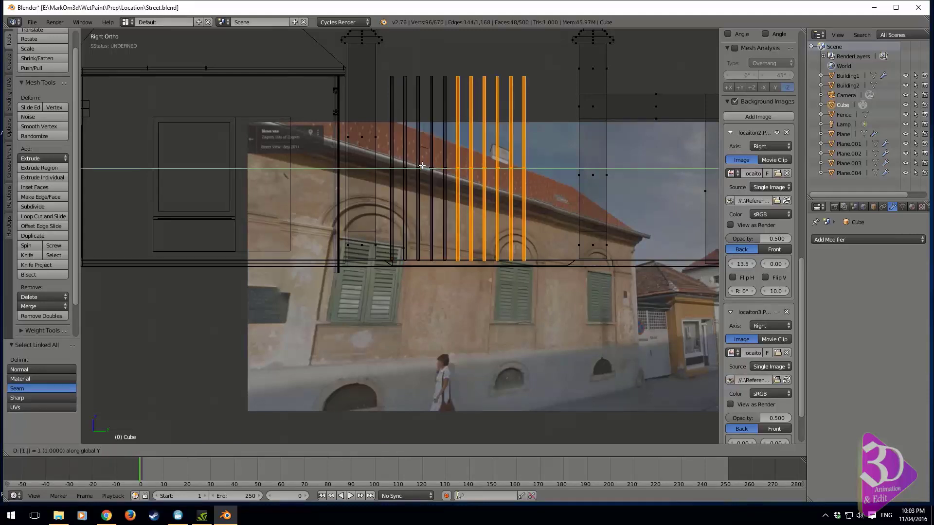
pyautogui.press('Return')
# Duplicate only the last two bars of the row 0.4 along Y to extend it towards the far pillar.
pyautogui.scroll(1, 422, 165)
pyautogui.keyDown('shift'); pyautogui.moveTo(544, 170); pyautogui.dragTo(432, 262, button='middle'); pyautogui.keyUp('shift')
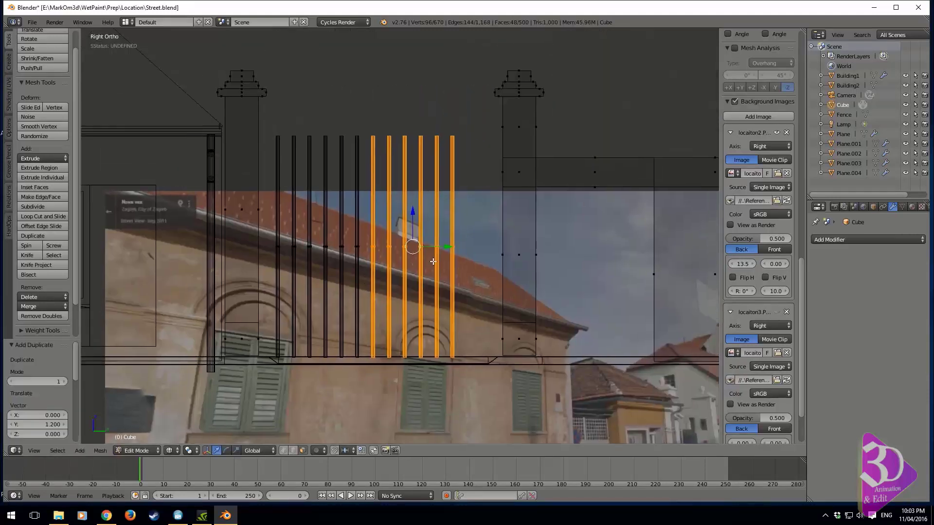
pyautogui.press('a')
pyautogui.rightClick(459, 248)
pyautogui.hotkey('ctrl', 'l')
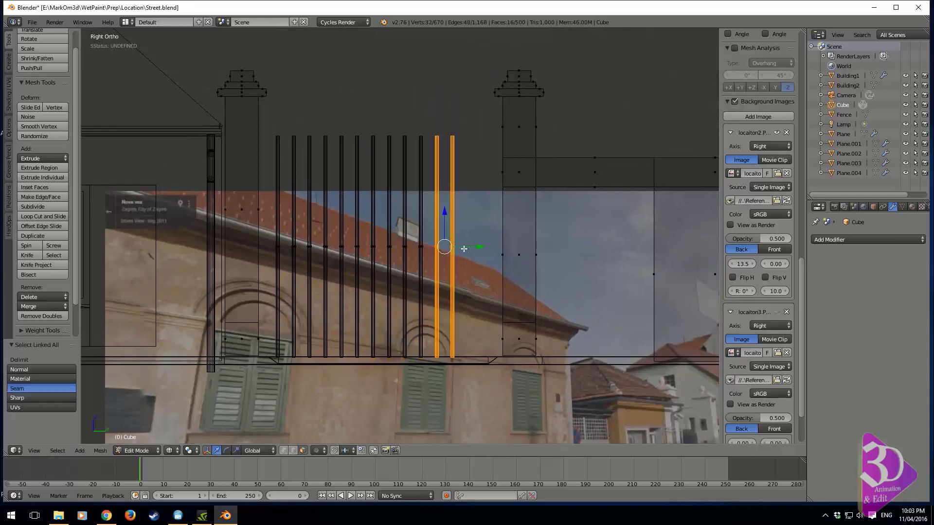
pyautogui.hotkey('shift', 'd')
pyautogui.write('y')
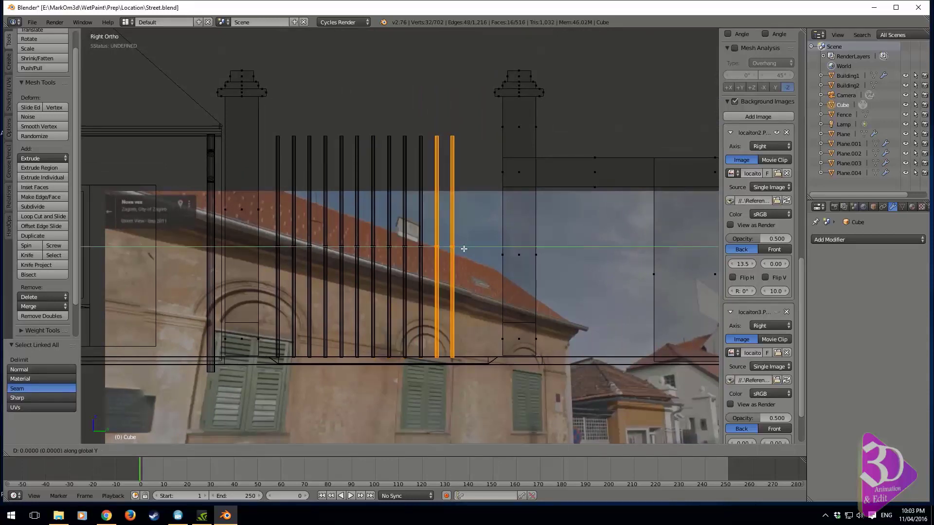
pyautogui.write('.4')
pyautogui.press('Return')
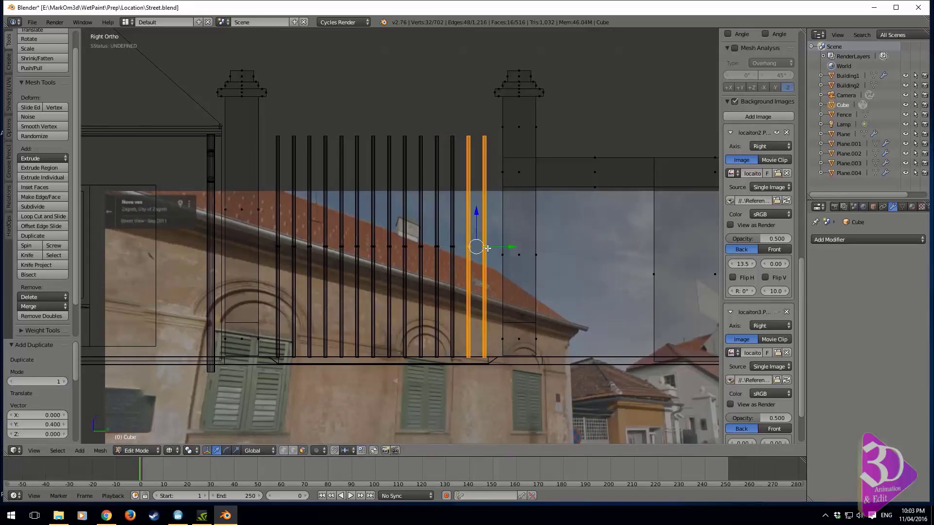
# Duplicate the last bar of the gate, rotate the copy 90°, and place it as a crossbar across the bars' upper part.
pyautogui.rightClick(485, 247)
pyautogui.hotkey('ctrl', 'l')
pyautogui.hotkey('shift', 'd')
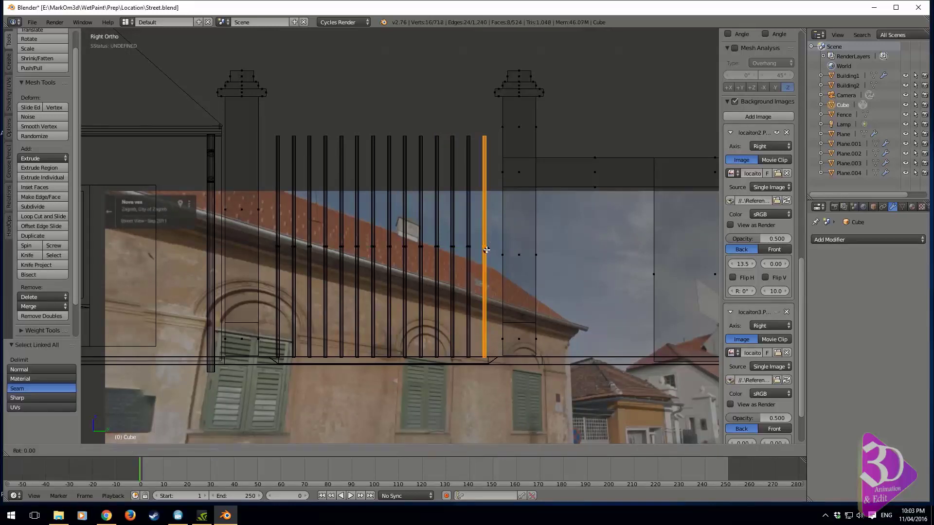
pyautogui.write('r90')
pyautogui.press('Return')
pyautogui.press('g')
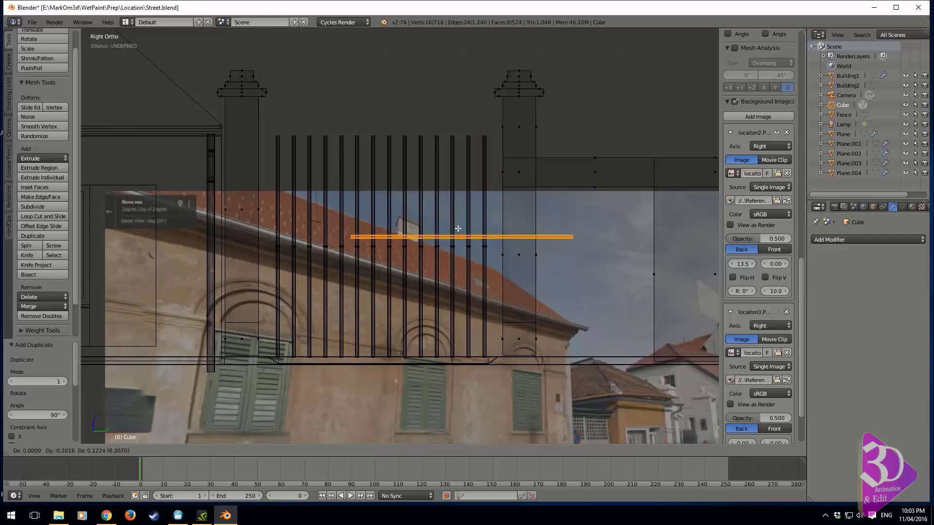
pyautogui.click(418, 180)
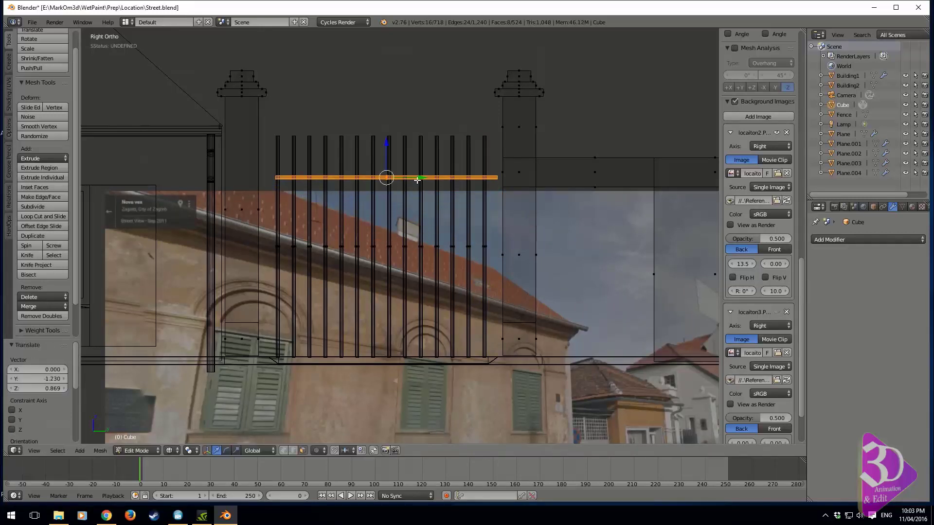
# Stretch the upper crossbar along Y by a factor of about 1.36 so it reaches into both pillars.
pyautogui.press('s')
pyautogui.press('y')
pyautogui.click(427, 182)
# Duplicate the crossbar about 1.73 downward along Z and scale the copy to about 0.92 along Y.
pyautogui.hotkey('shift', 'd')
pyautogui.press('z')
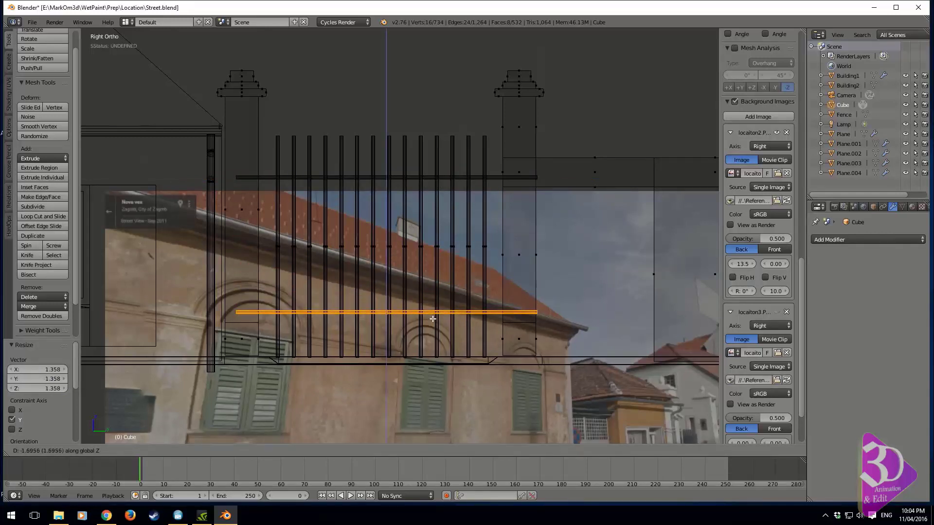
pyautogui.click(540, 321)
pyautogui.press('s')
pyautogui.press('y')
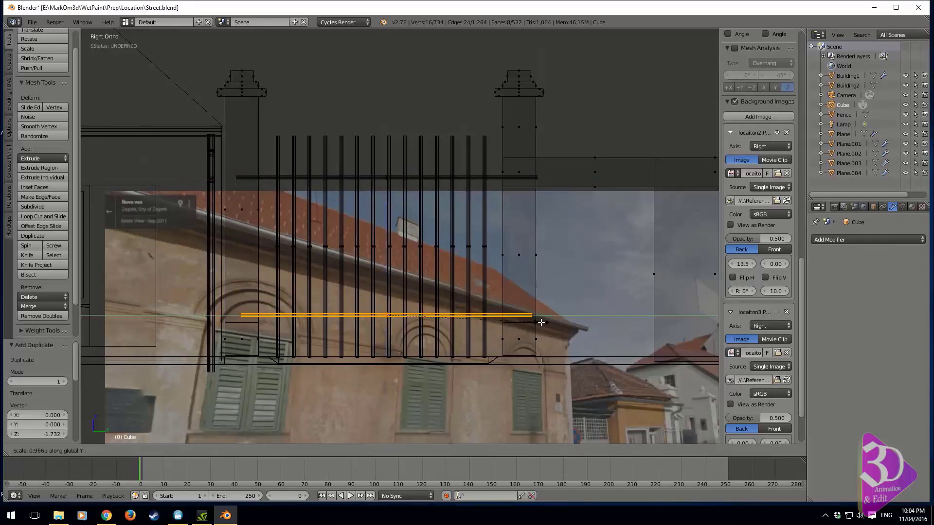
pyautogui.click(533, 321)
# In the solid-shaded camera view, select all linked geometry of the gate's bars and crossbars, without any of the building.
pyautogui.press('KP_0')
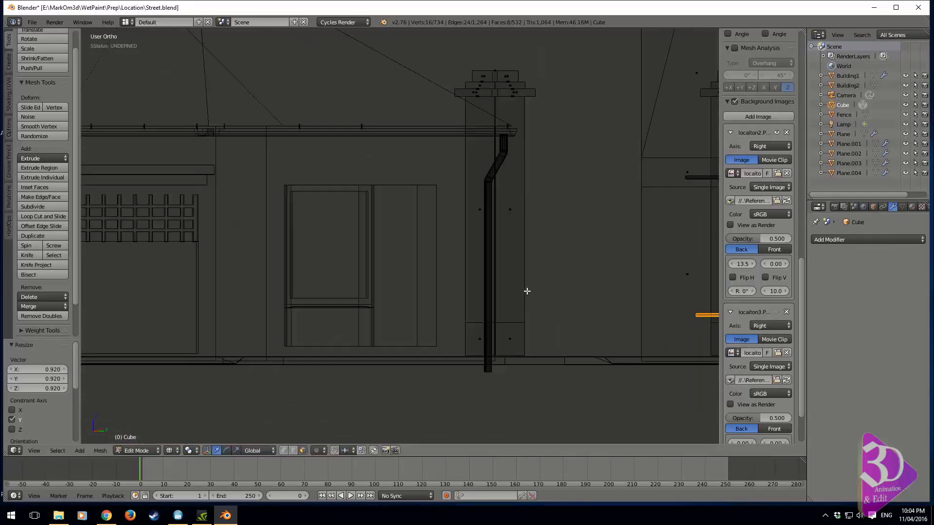
pyautogui.press('z')
pyautogui.scroll(1, 333, 285)
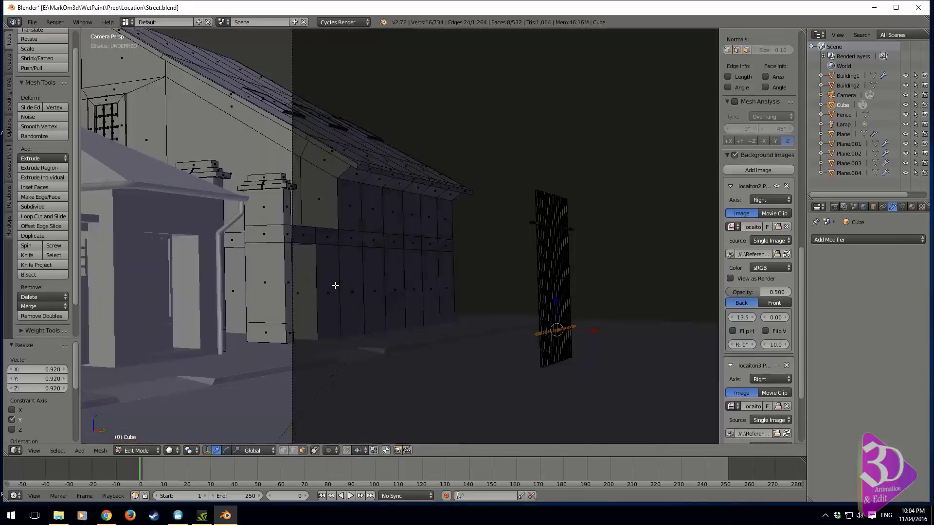
pyautogui.keyDown('shift'); pyautogui.moveTo(371, 308); pyautogui.dragTo(544, 275, button='middle'); pyautogui.keyUp('shift')
pyautogui.scroll(-2, 625, 300)
pyautogui.press('a')
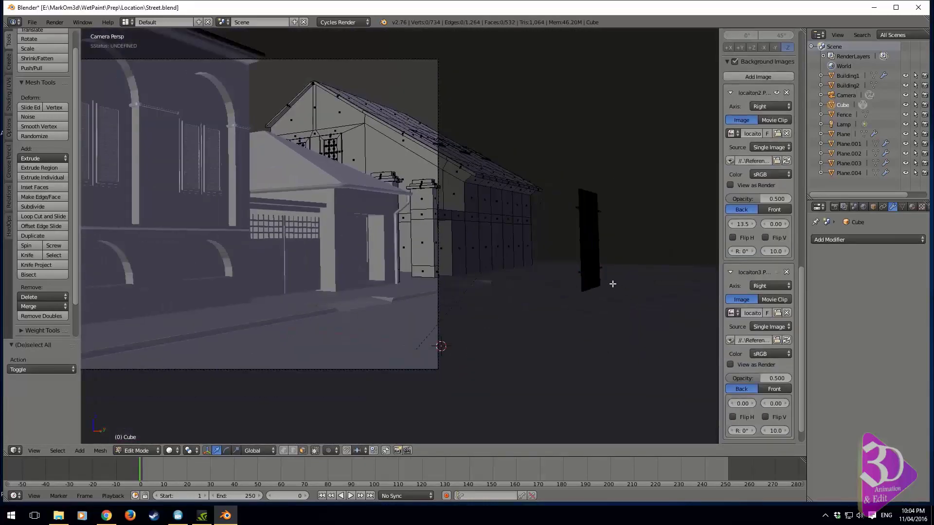
pyautogui.moveTo(617, 280)
pyautogui.keyDown('ctrl'); pyautogui.mouseDown()
pyautogui.moveTo(615, 384)
pyautogui.moveTo(623, 385)
pyautogui.mouseUp(); pyautogui.keyUp('ctrl')
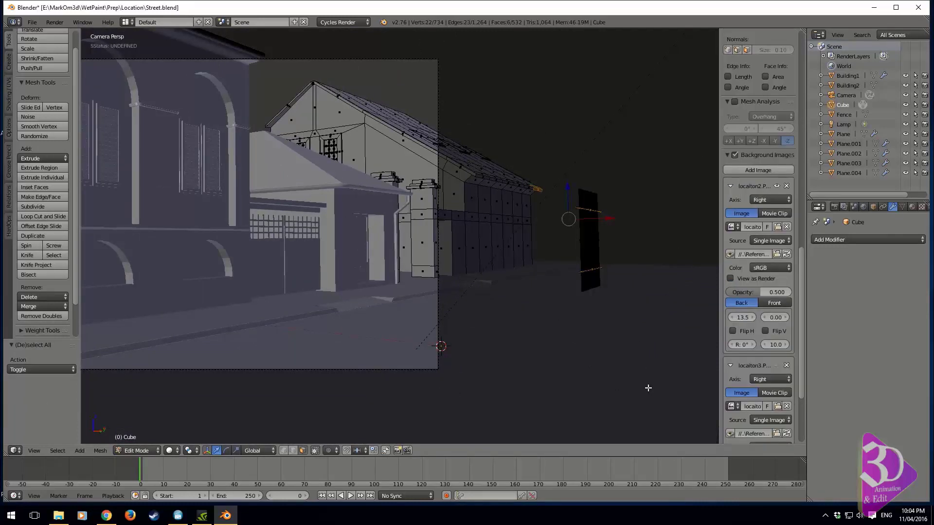
pyautogui.click(284, 451)
pyautogui.rightClick(588, 294)
pyautogui.keyDown('ctrl'); pyautogui.moveTo(568, 324); pyautogui.dragTo(617, 335); pyautogui.keyUp('ctrl')
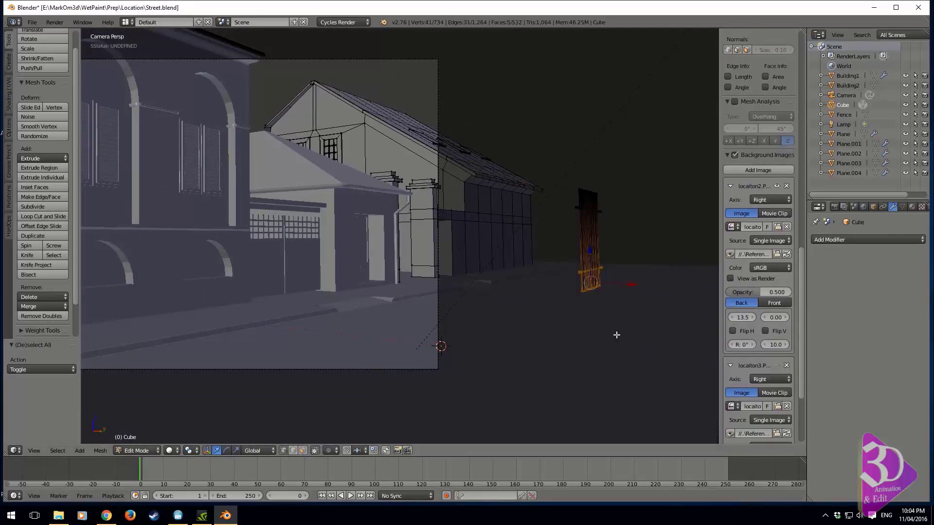
pyautogui.hotkey('ctrl', 'l')
pyautogui.keyDown('ctrl'); pyautogui.moveTo(596, 235); pyautogui.dragTo(627, 247); pyautogui.keyUp('ctrl')
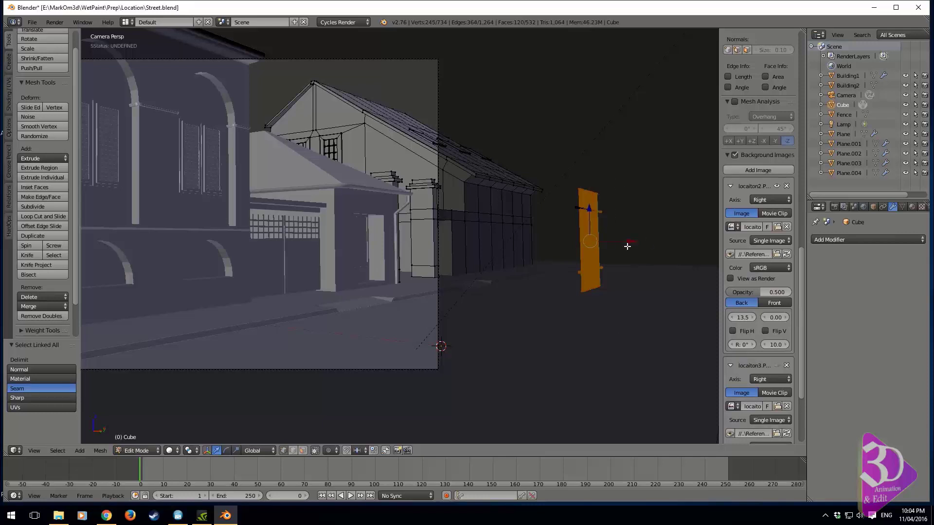
# Move the whole gate about -5.13 along X so it stands between the two pillars, and render the camera view.
pyautogui.press('KP_7')
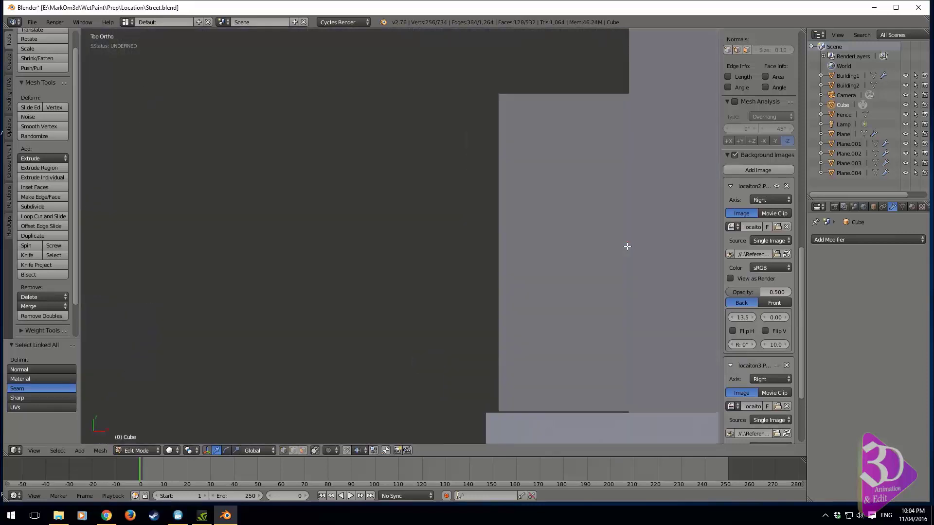
pyautogui.scroll(-8, 603, 249)
pyautogui.keyDown('shift'); pyautogui.moveTo(595, 263); pyautogui.dragTo(542, 304, button='middle'); pyautogui.keyUp('shift')
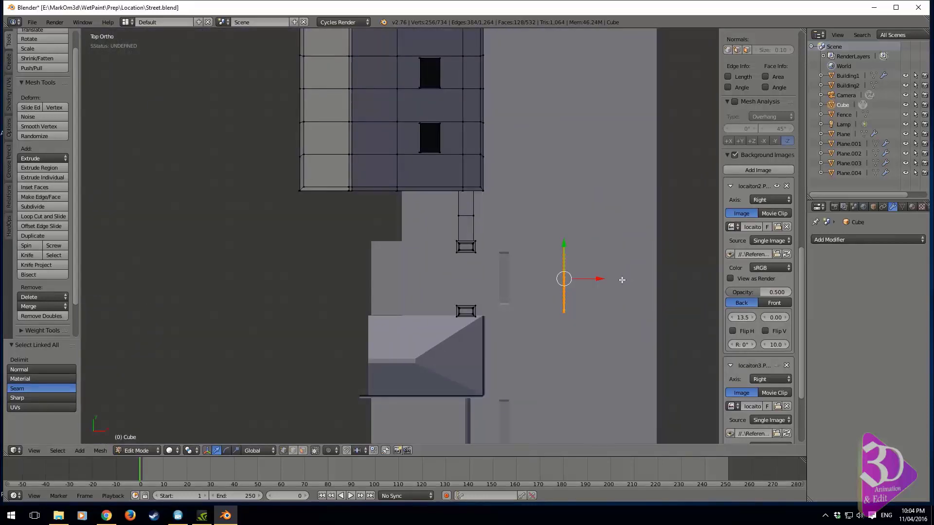
pyautogui.moveTo(597, 278); pyautogui.dragTo(502, 279)
pyautogui.press('KP_0')
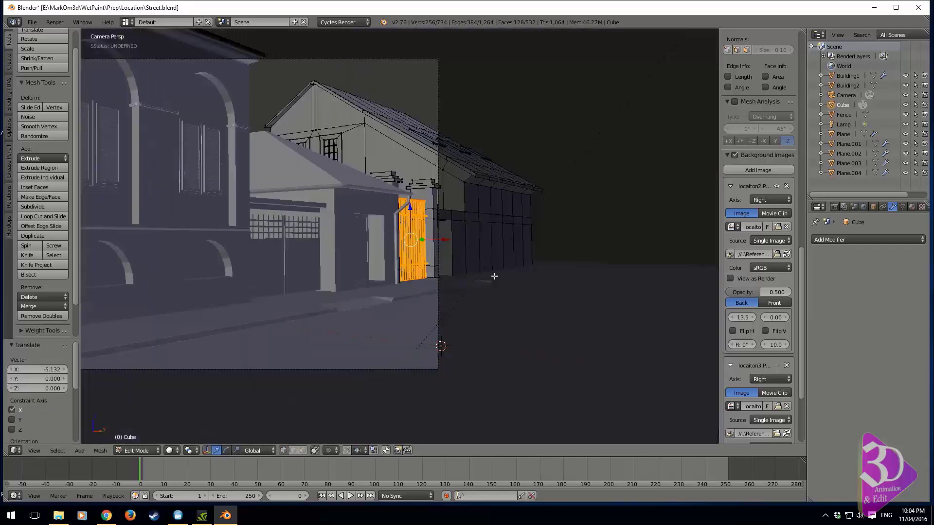
pyautogui.press('F12')
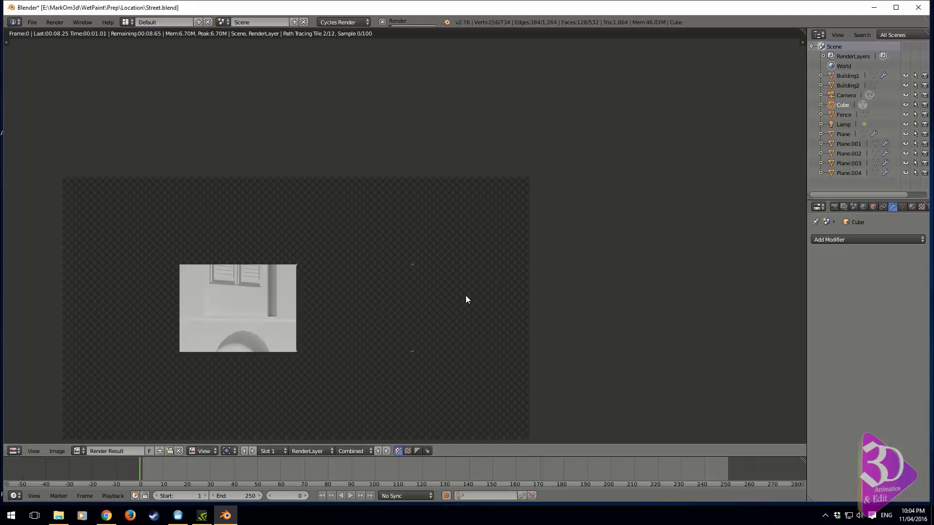